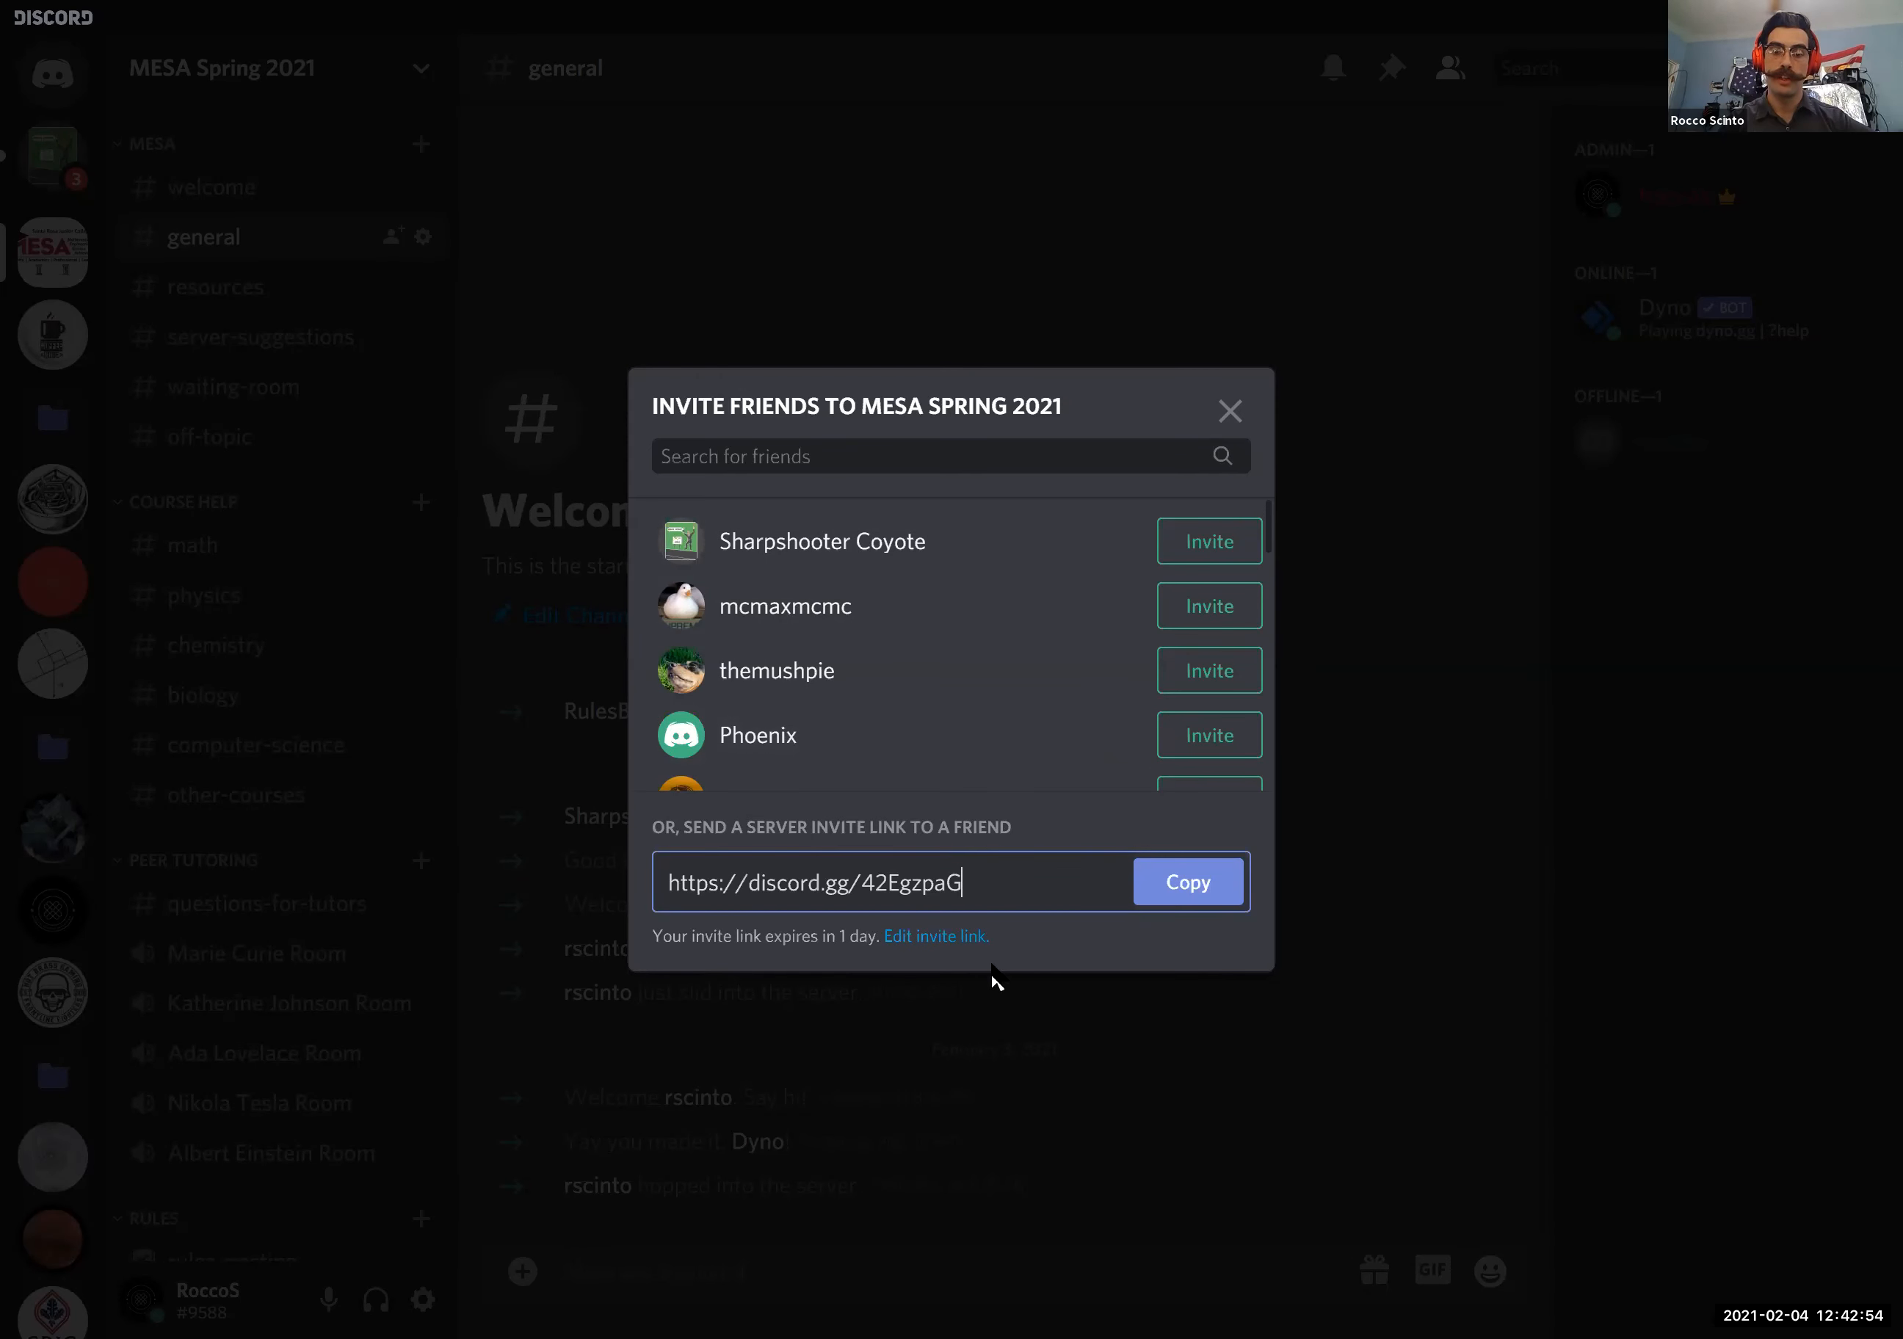
- Generate a new MESA Spring 2021 invite link that never expires and has no limit on uses
{"action": "left_click", "coordinate": [935, 939]}
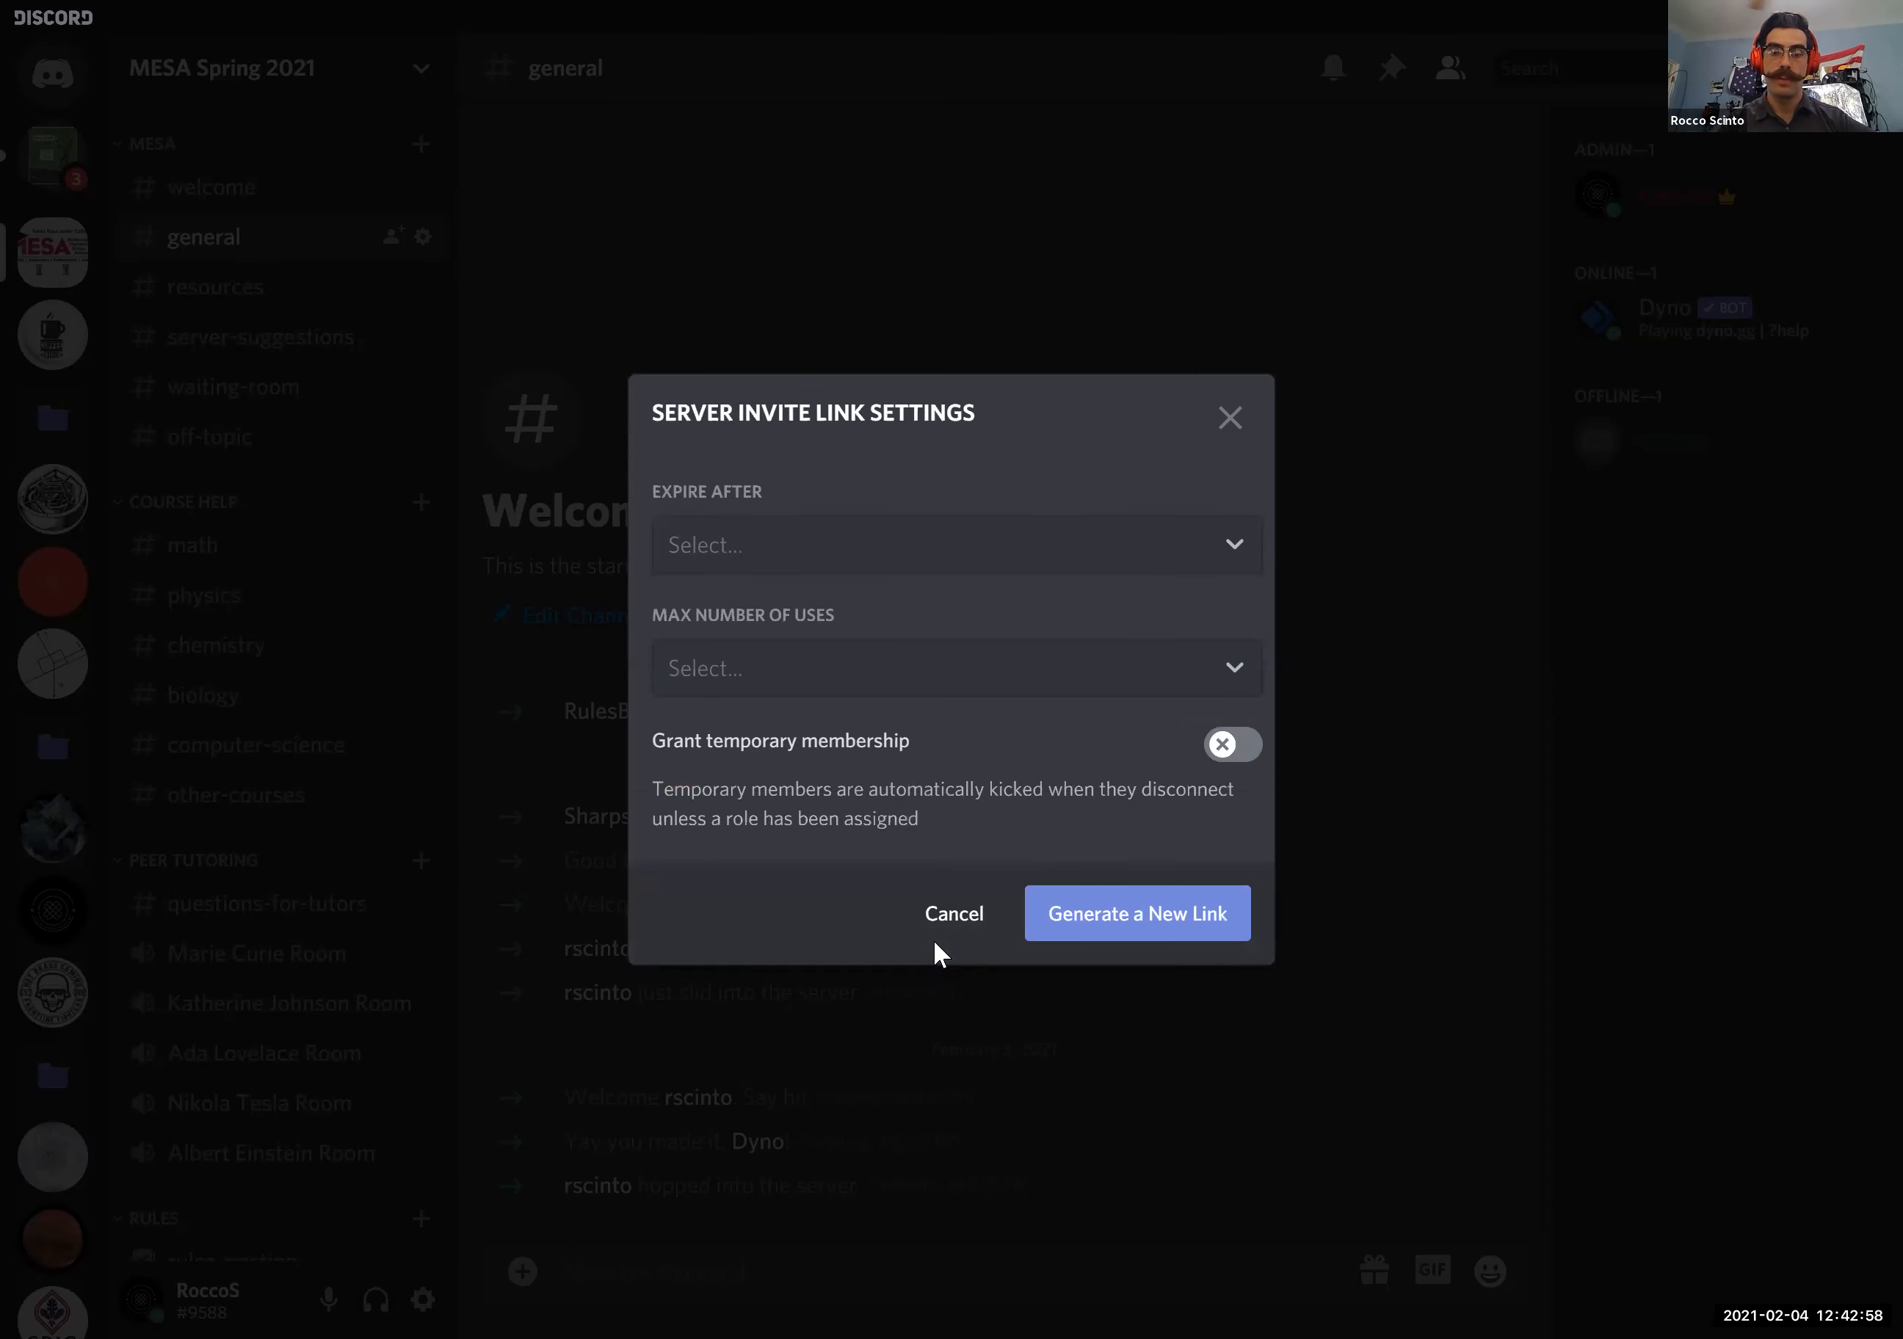
{"action": "left_click", "coordinate": [803, 560]}
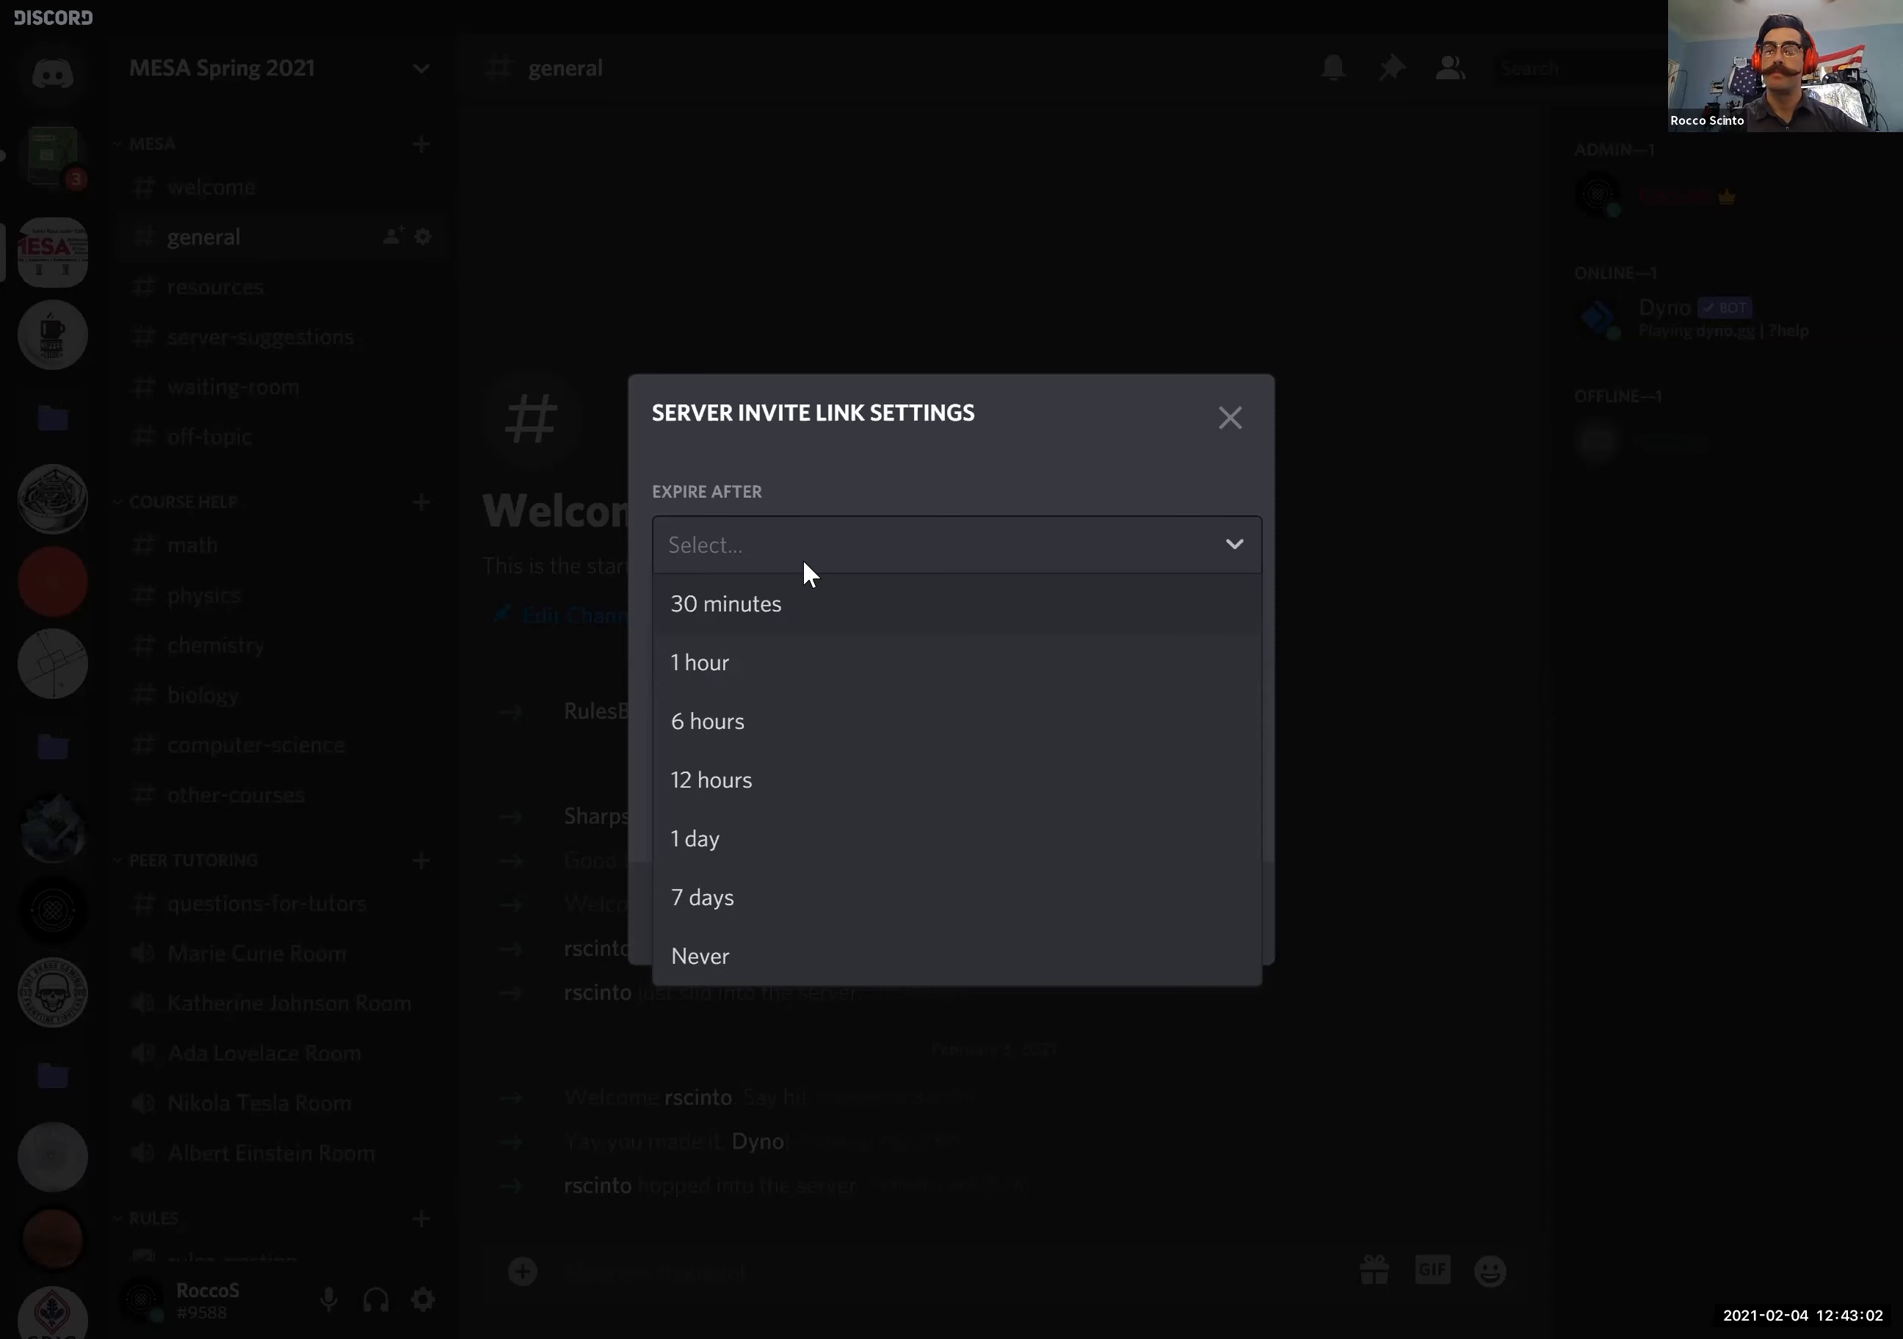
{"action": "left_click", "coordinate": [770, 953]}
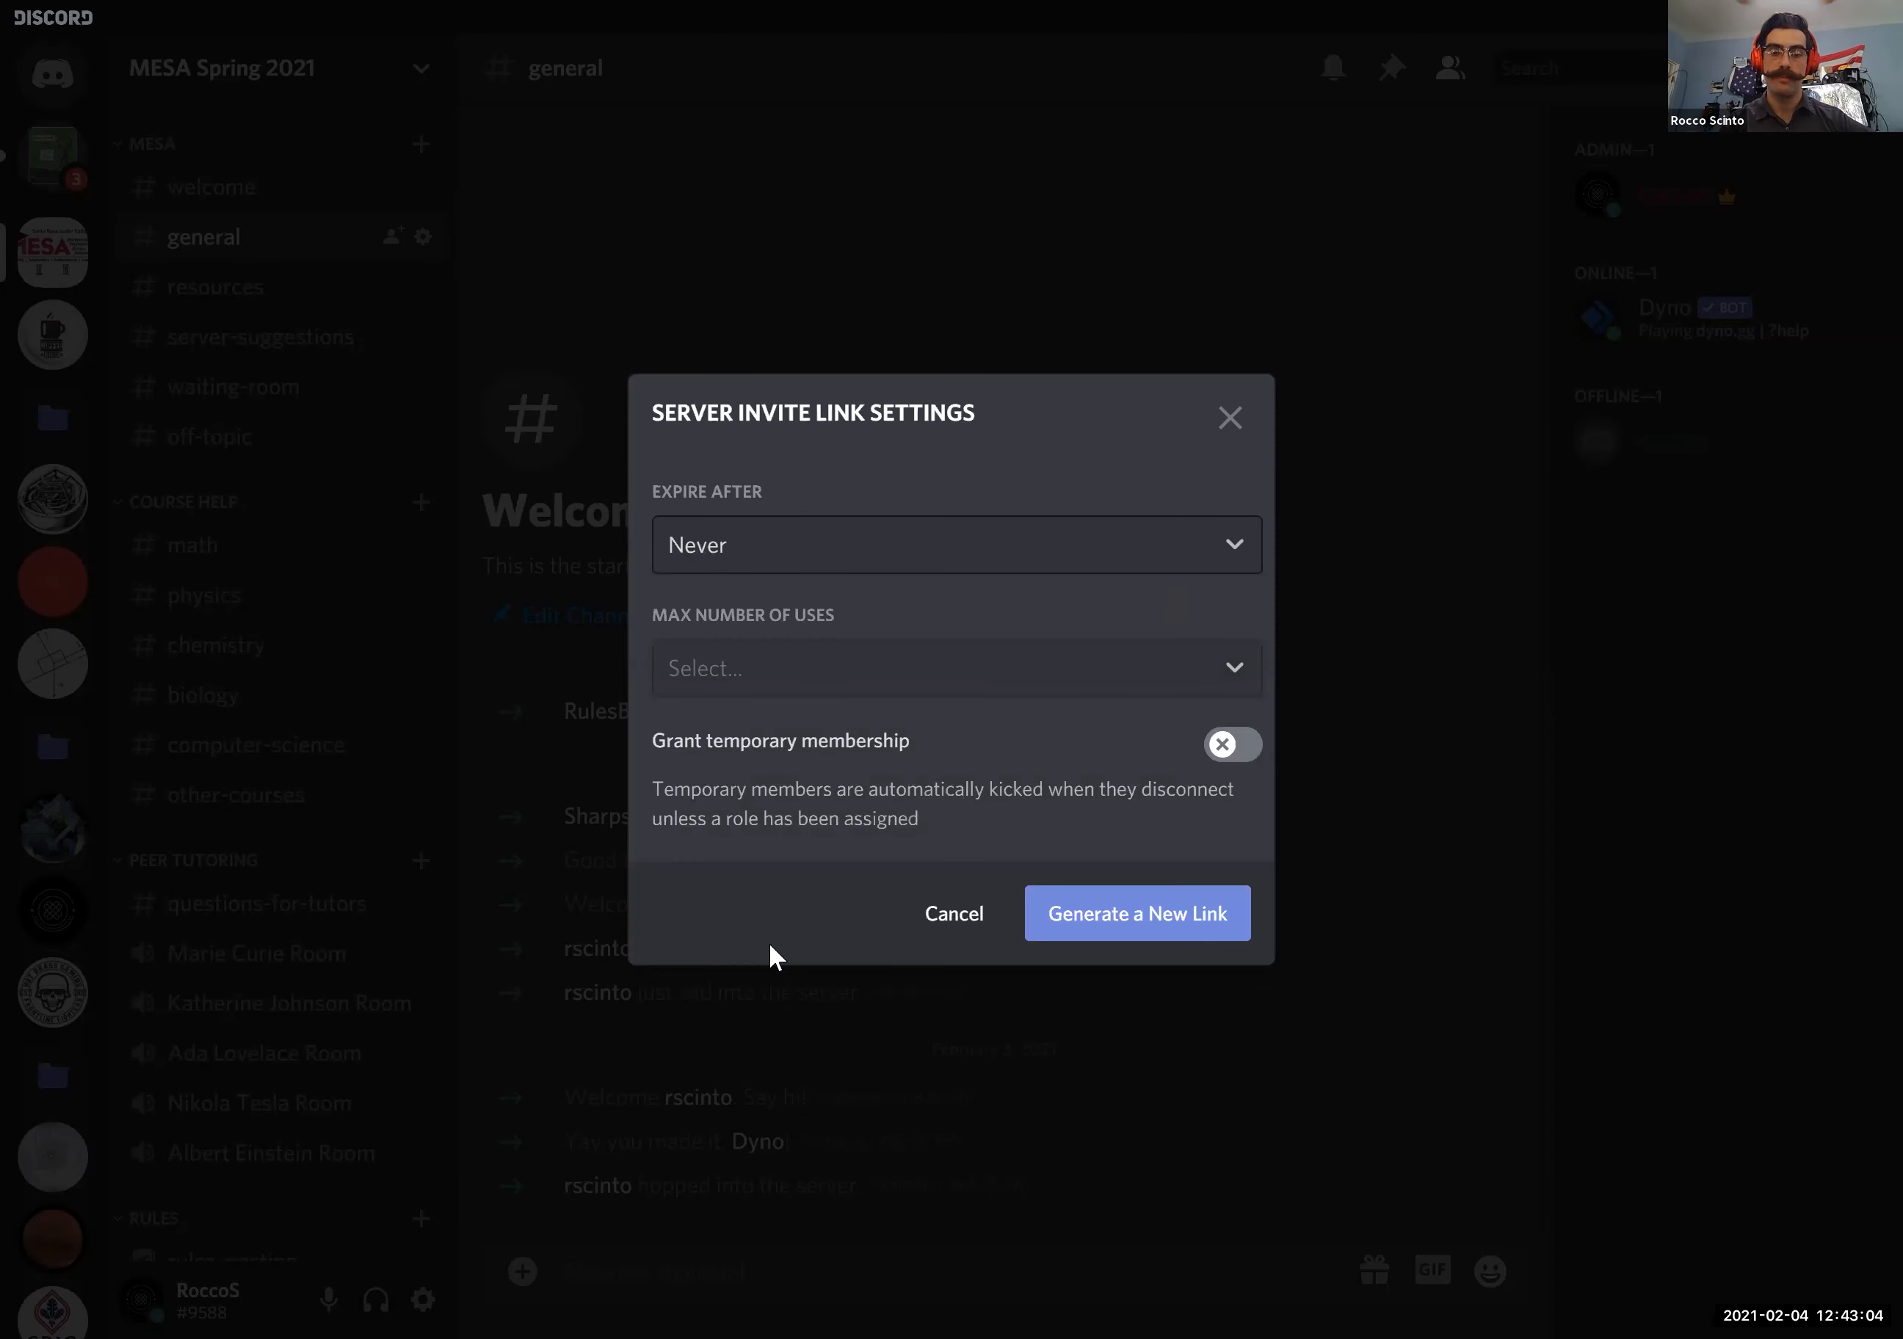
{"action": "left_click", "coordinate": [823, 675]}
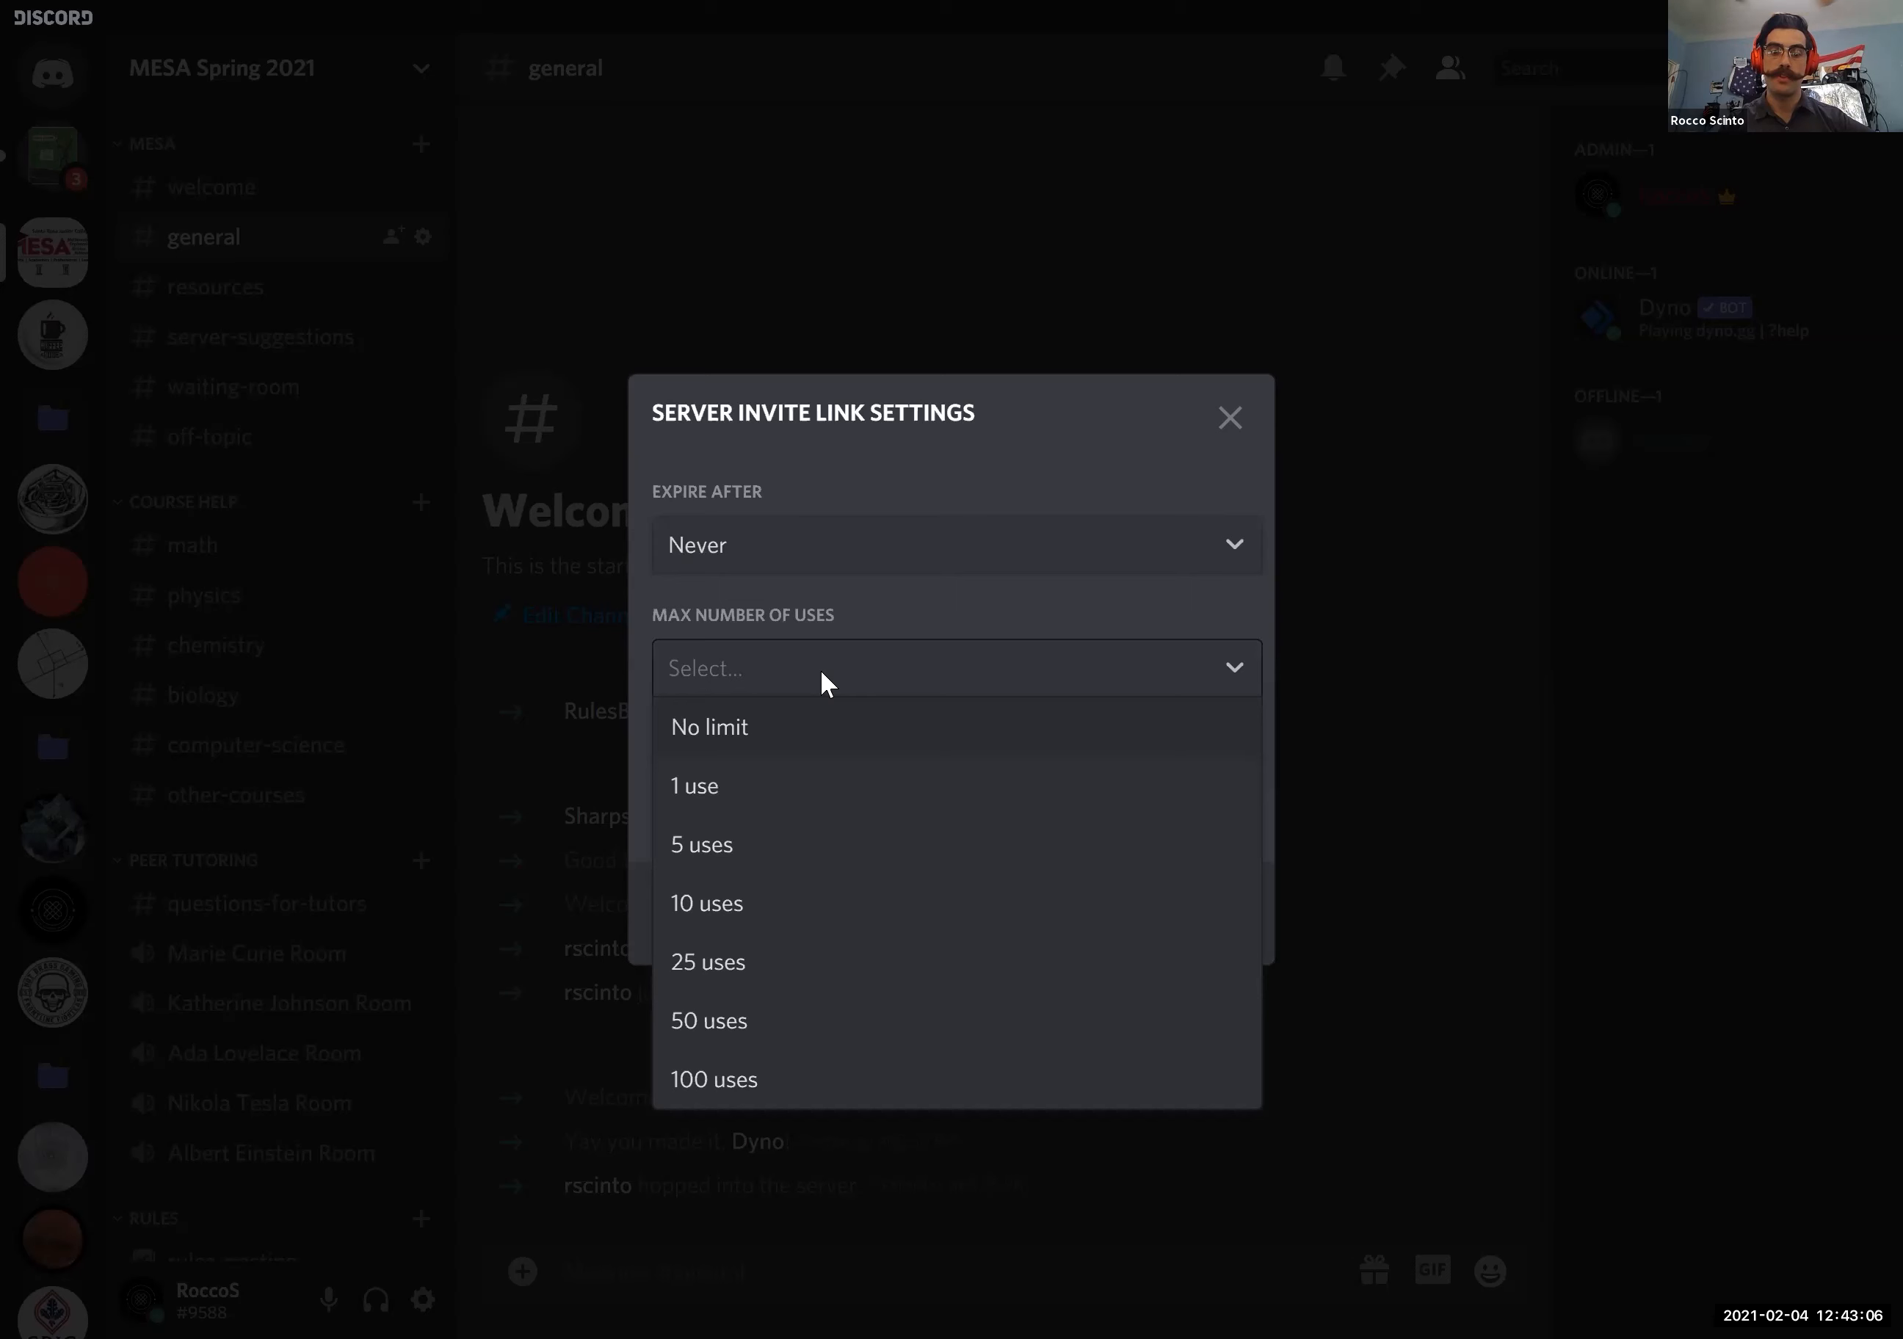
{"action": "left_click", "coordinate": [719, 728]}
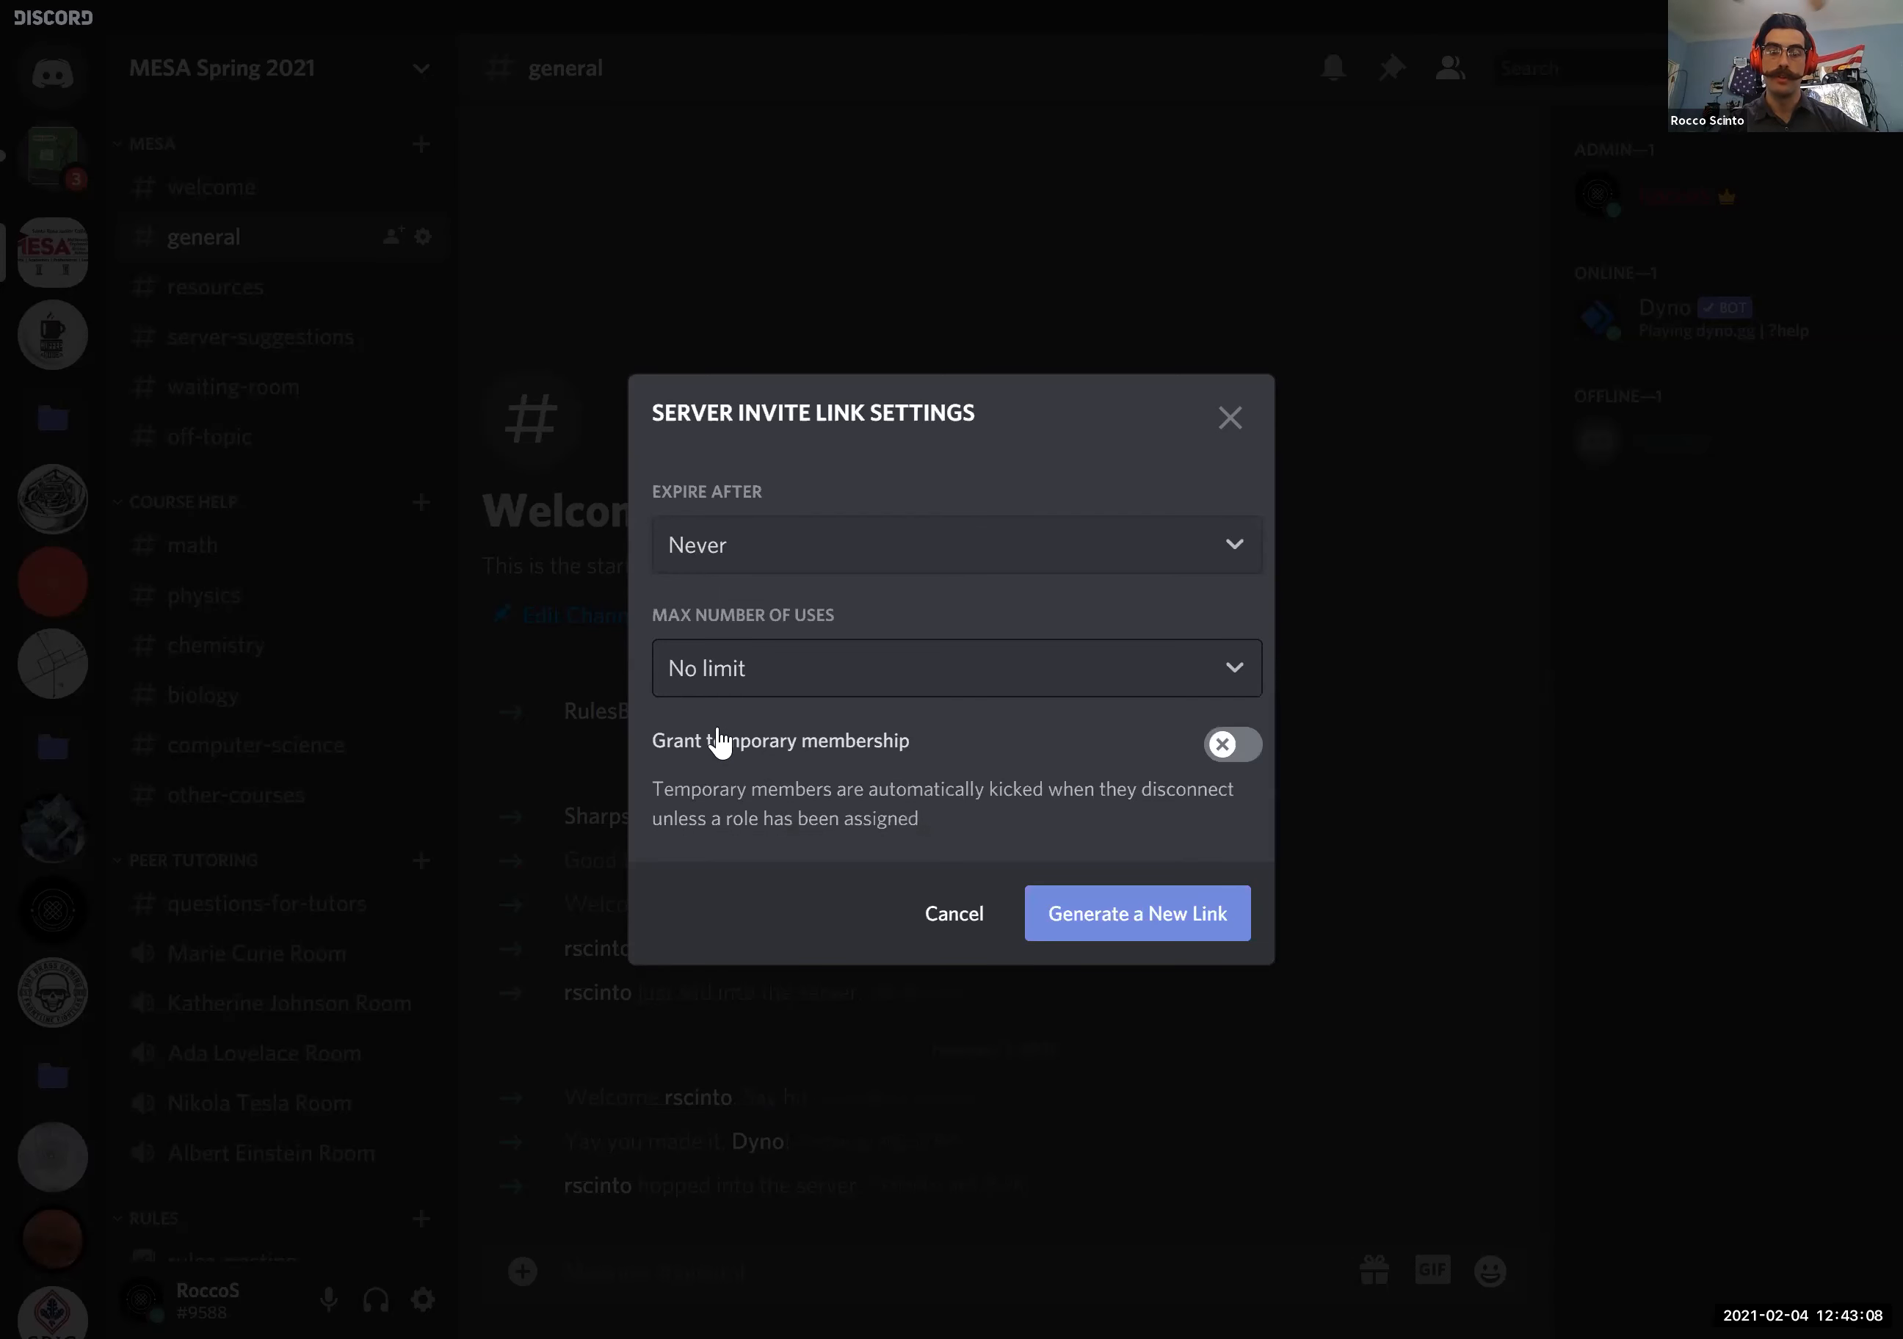
{"action": "left_click", "coordinate": [1172, 931]}
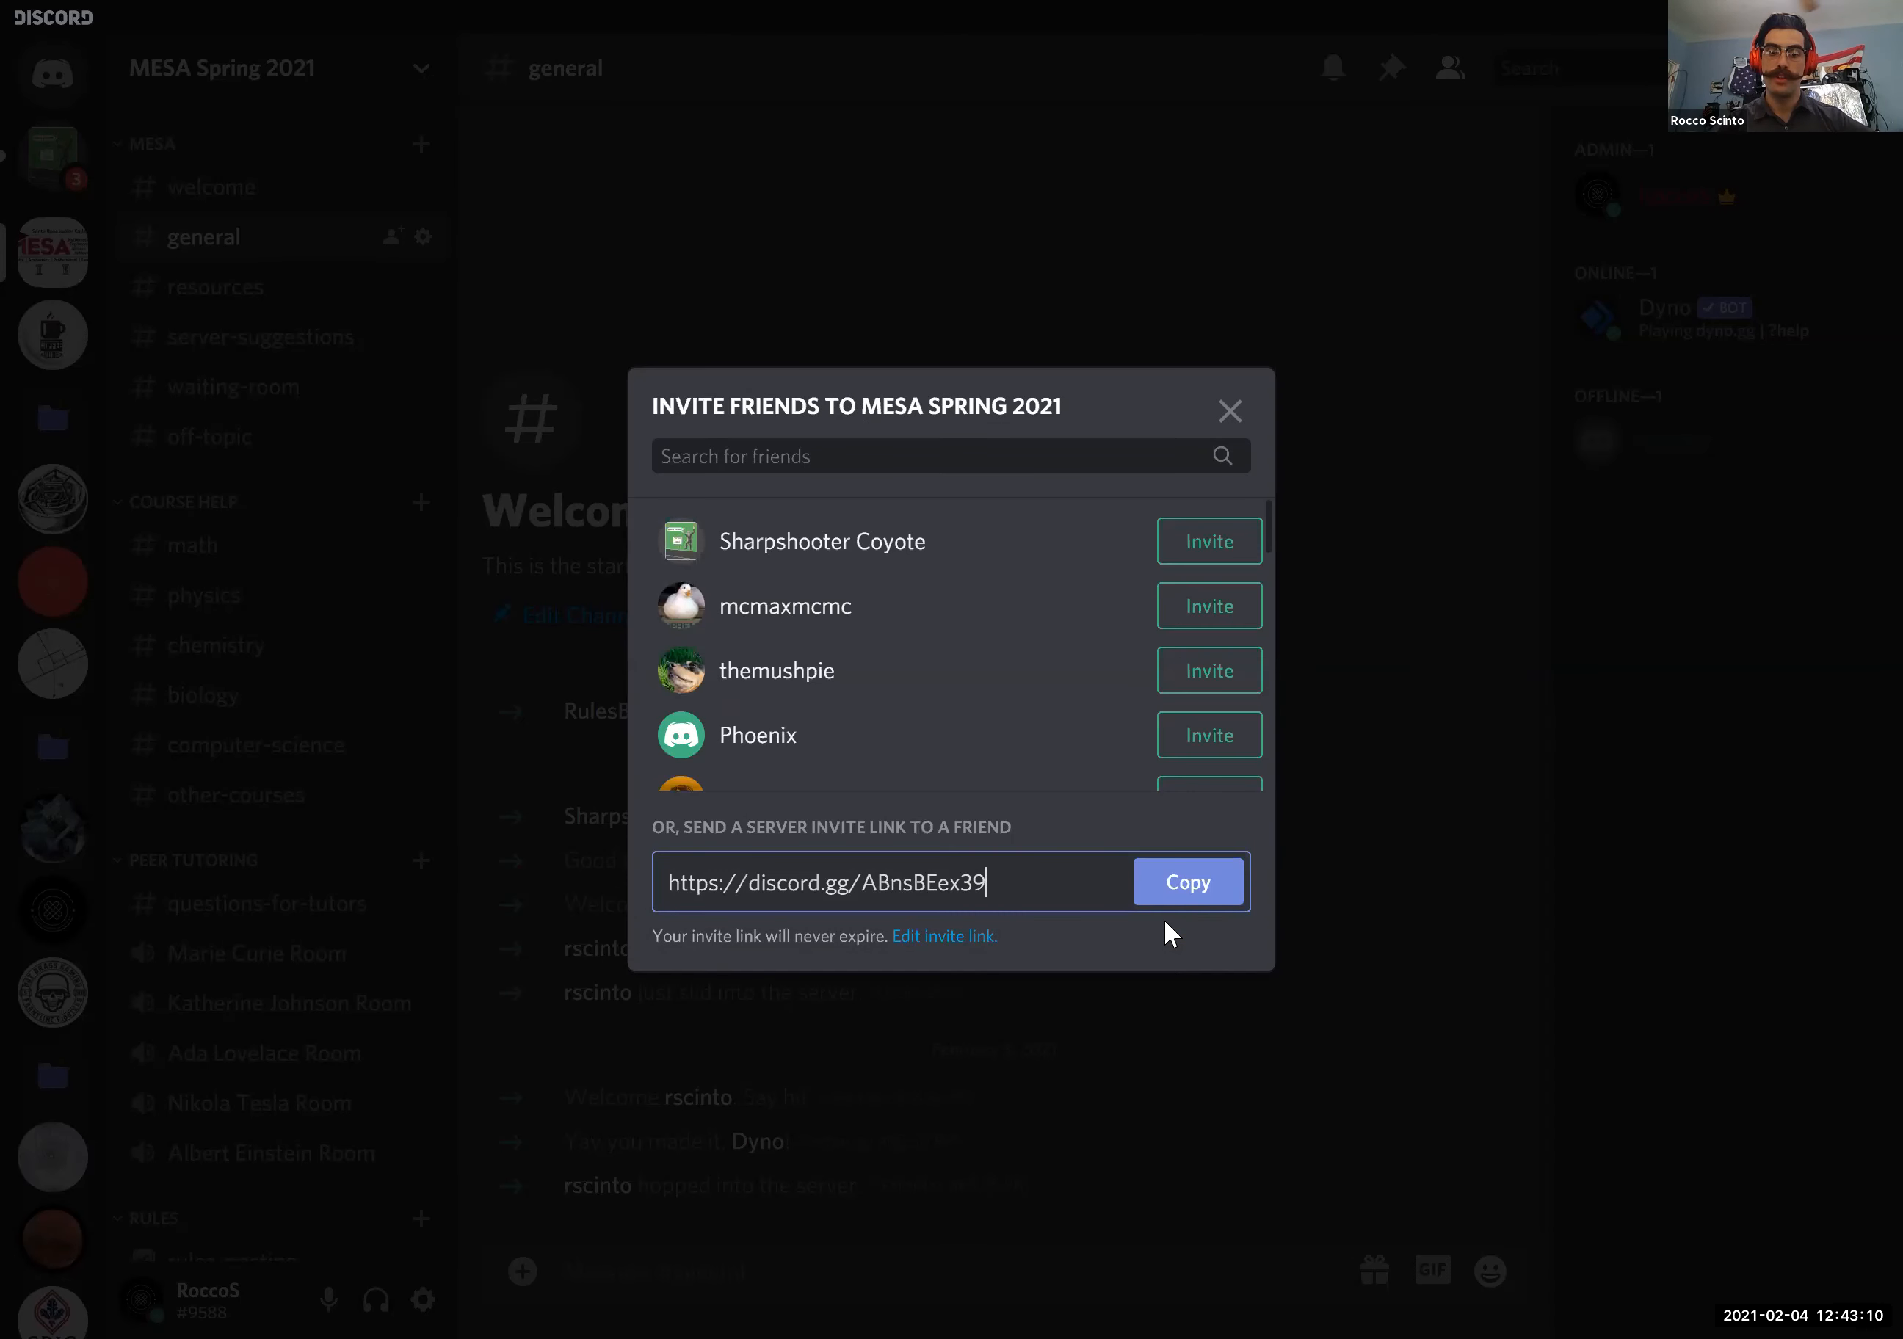
- Copy the newly generated server invite link and close the invitation dialog
{"action": "left_click", "coordinate": [1183, 885]}
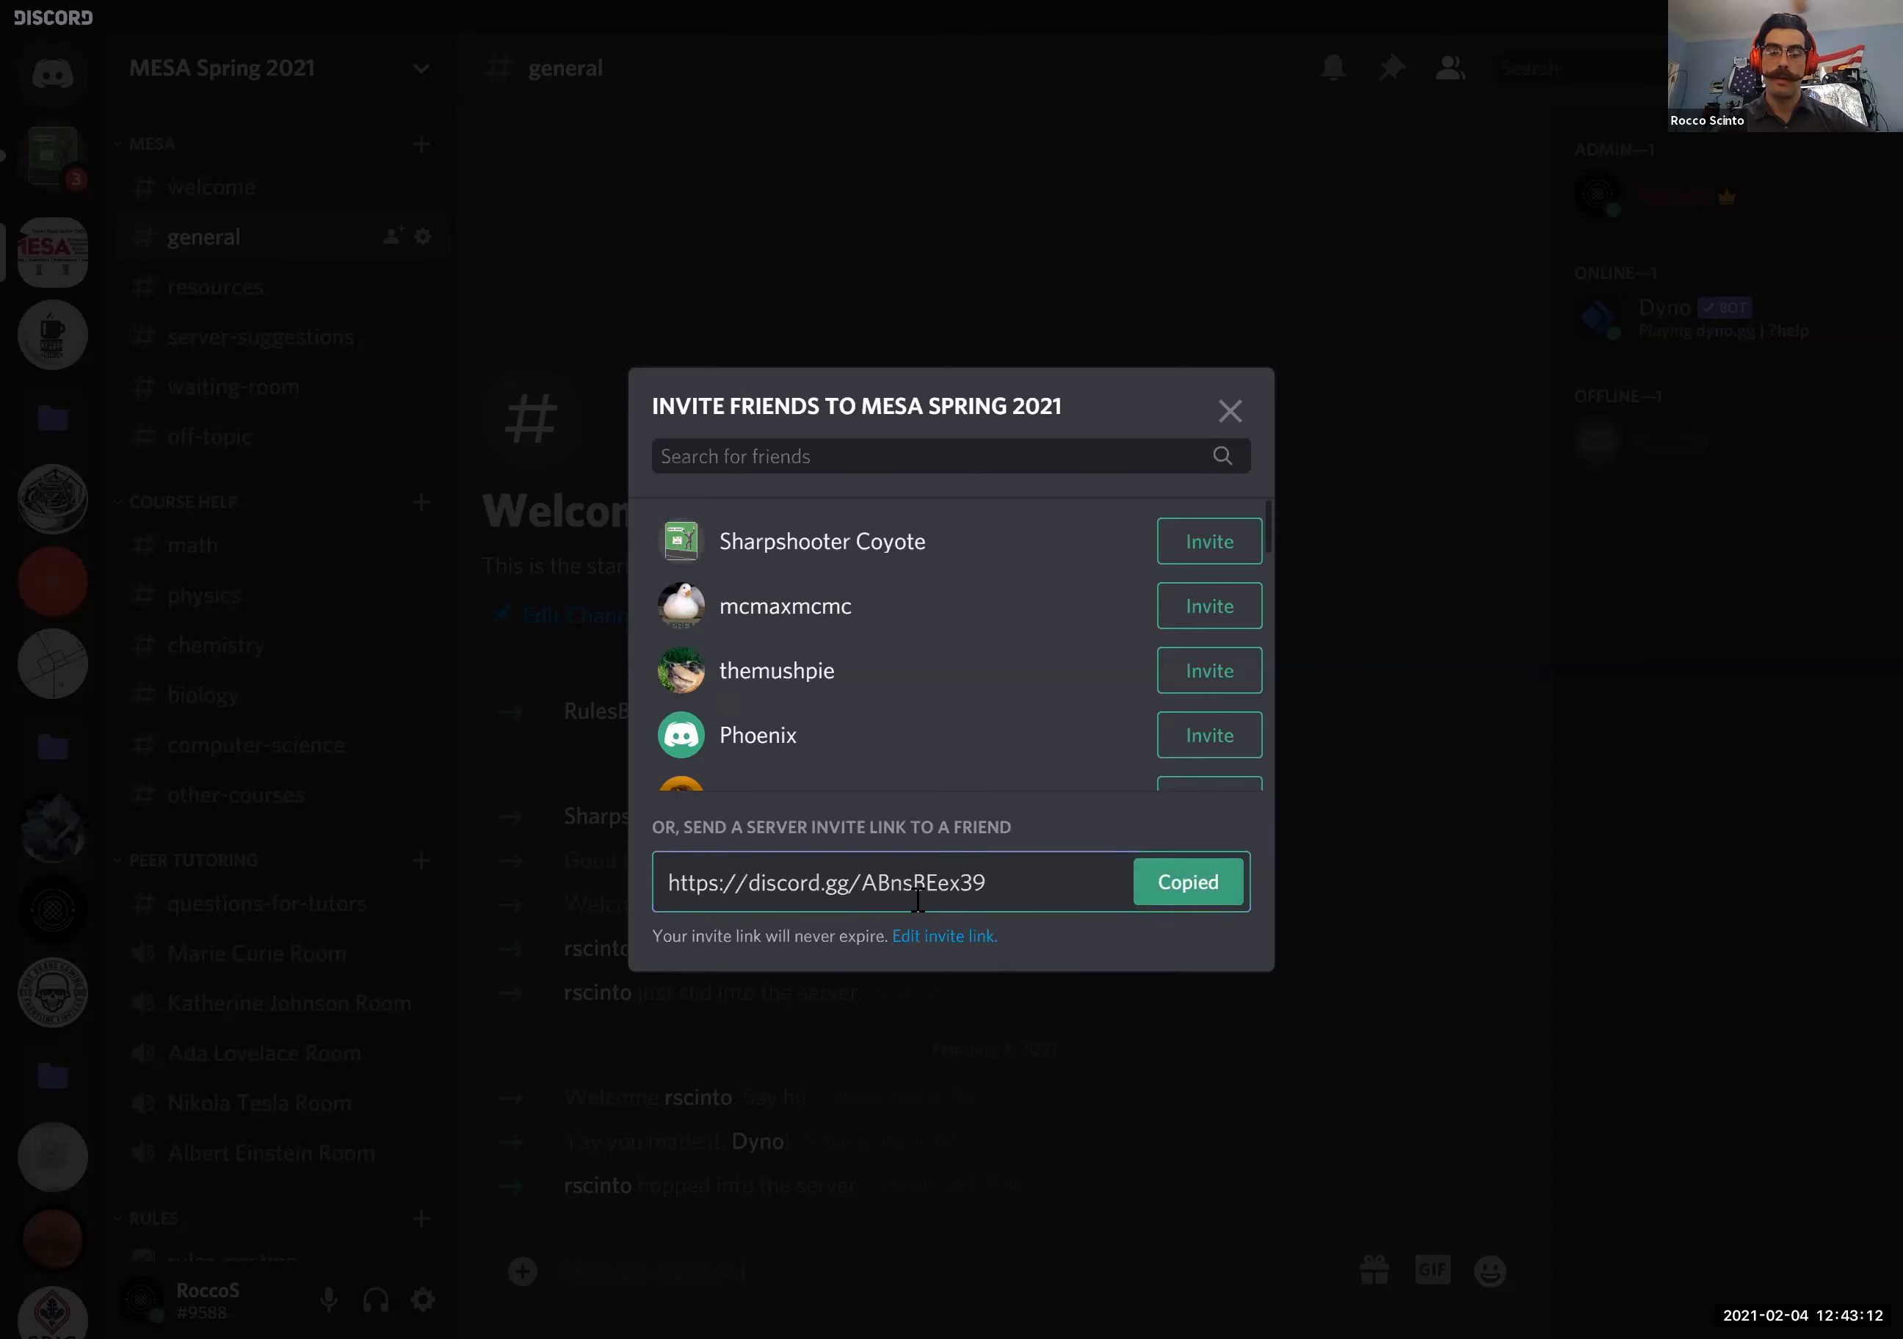
{"action": "left_click", "coordinate": [847, 892]}
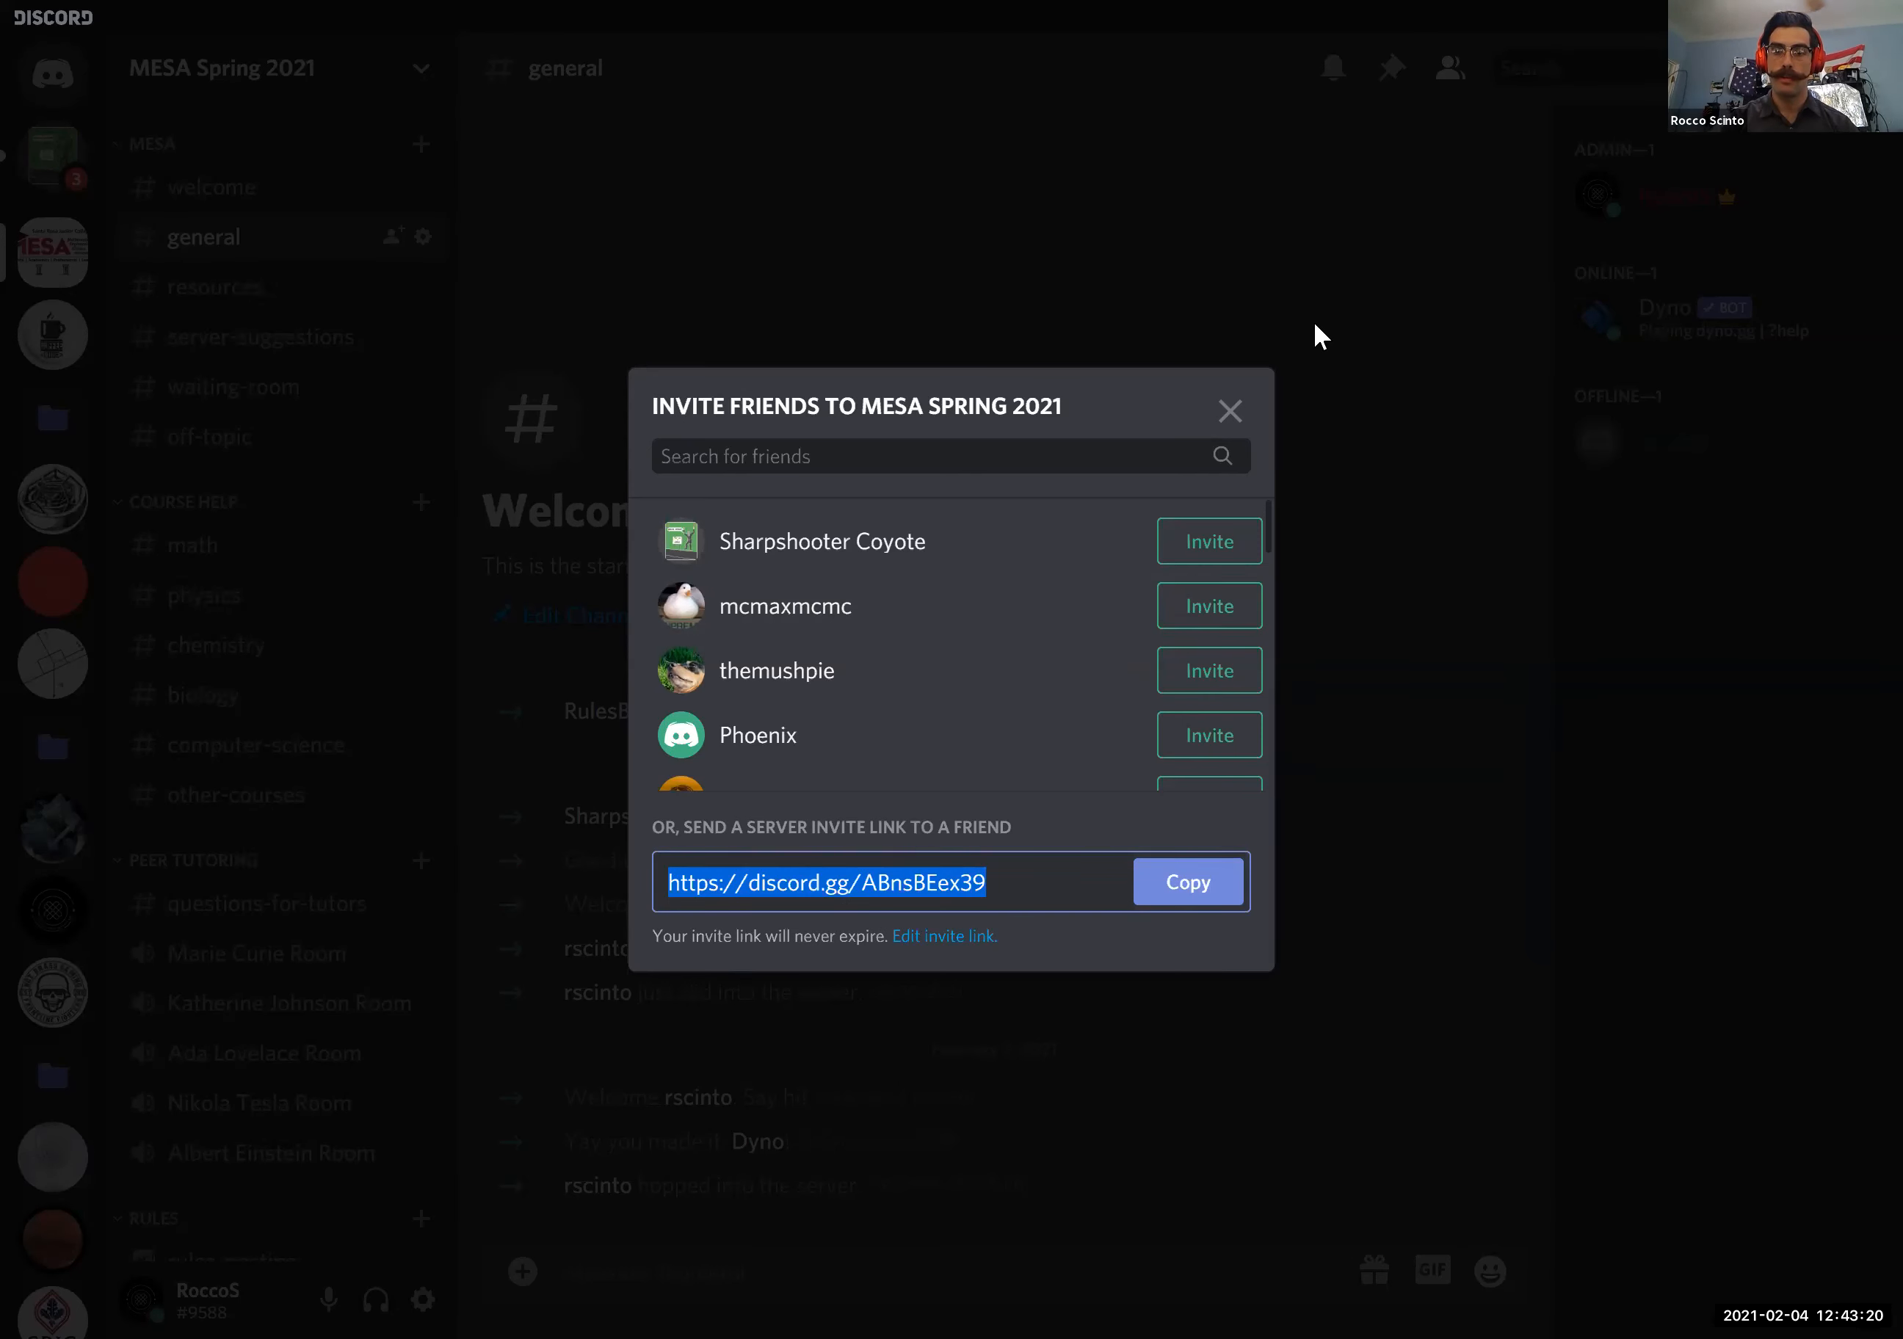
{"action": "left_click", "coordinate": [1229, 411]}
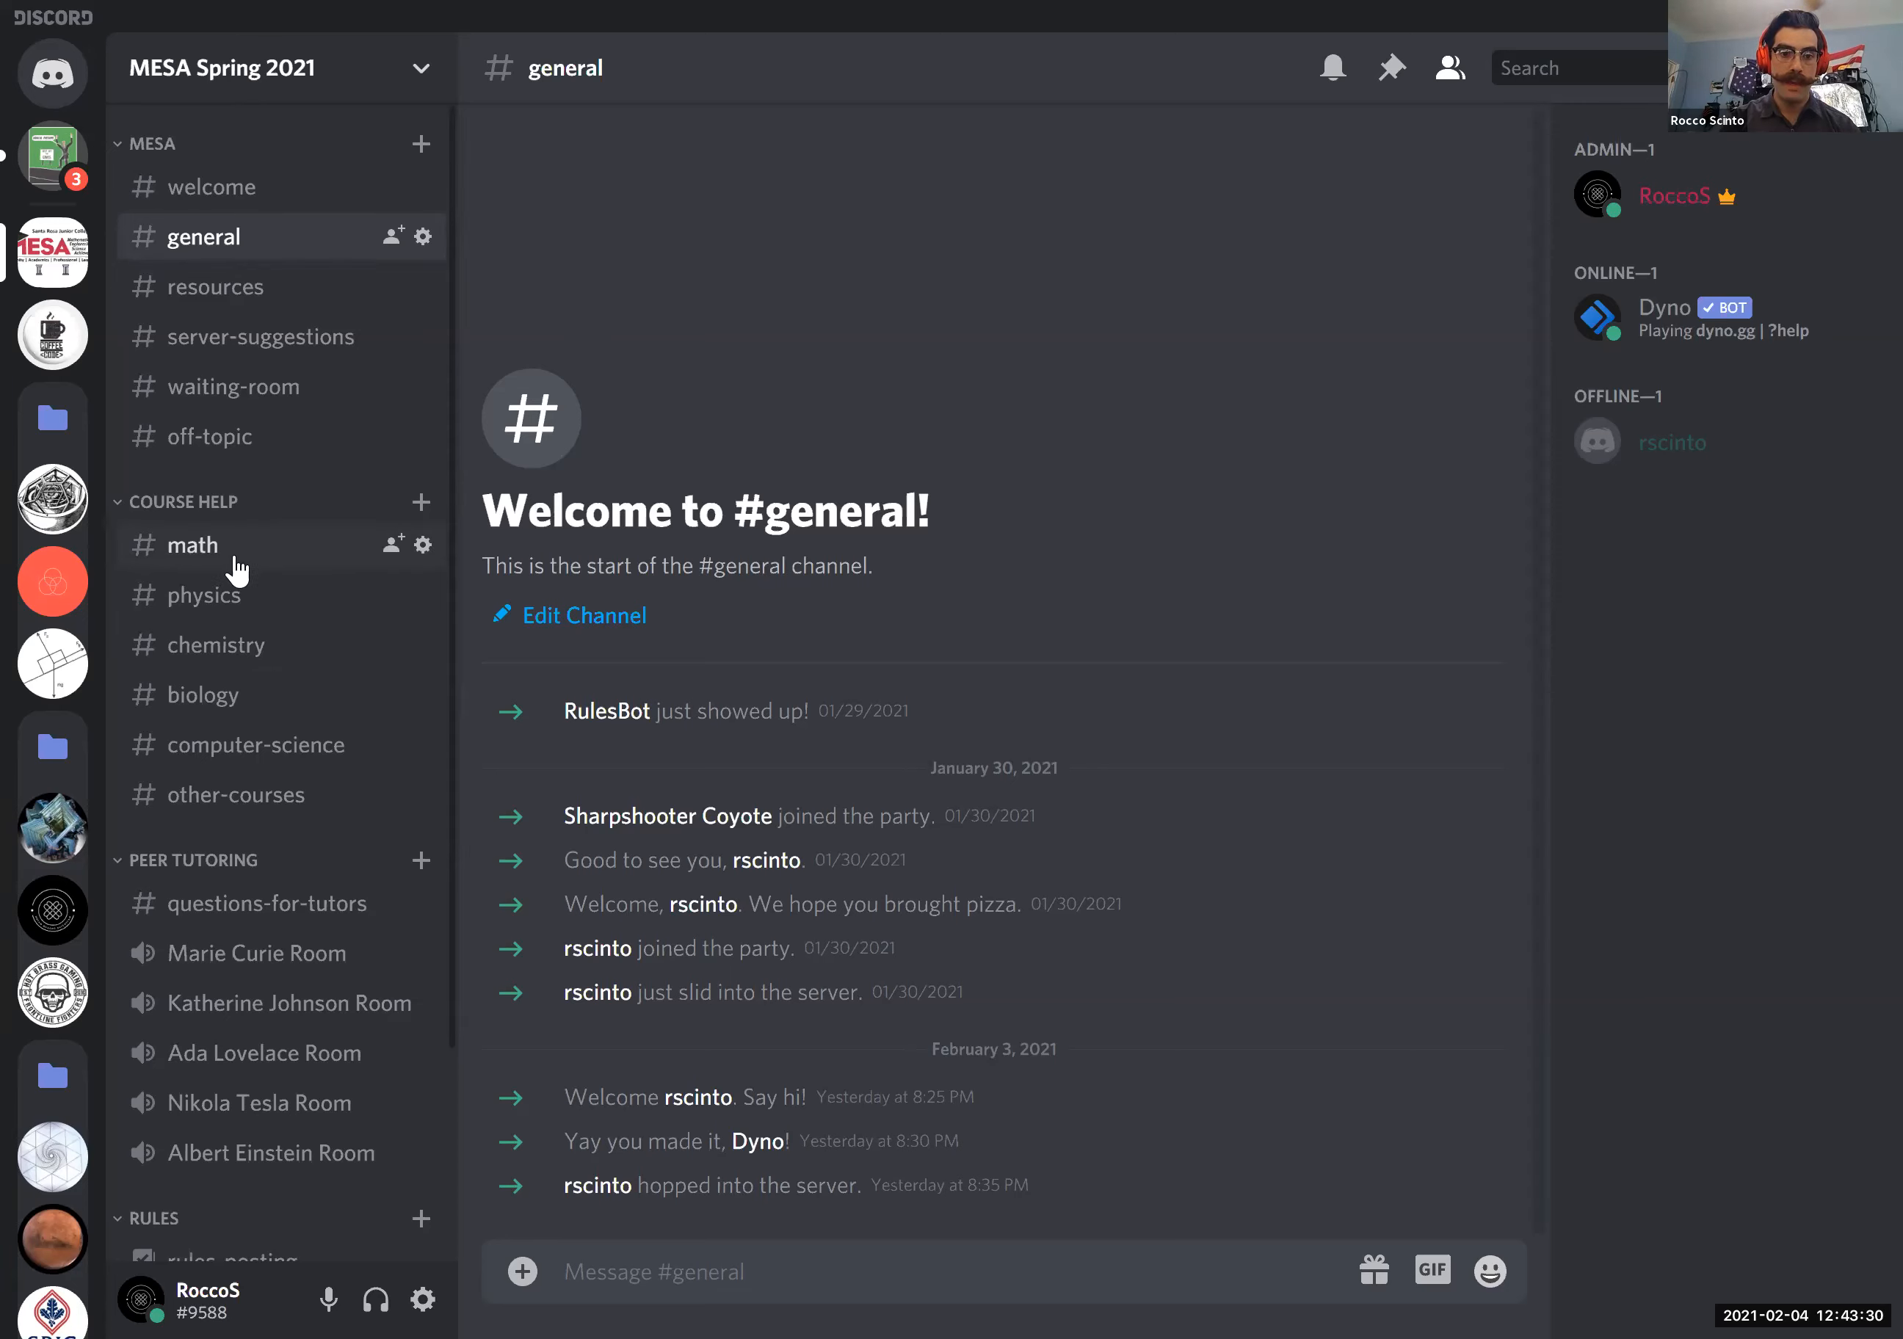
- Review the pinned messages in the questions-for-tutors channel and the options available for the question-format message
{"action": "left_click", "coordinate": [299, 911]}
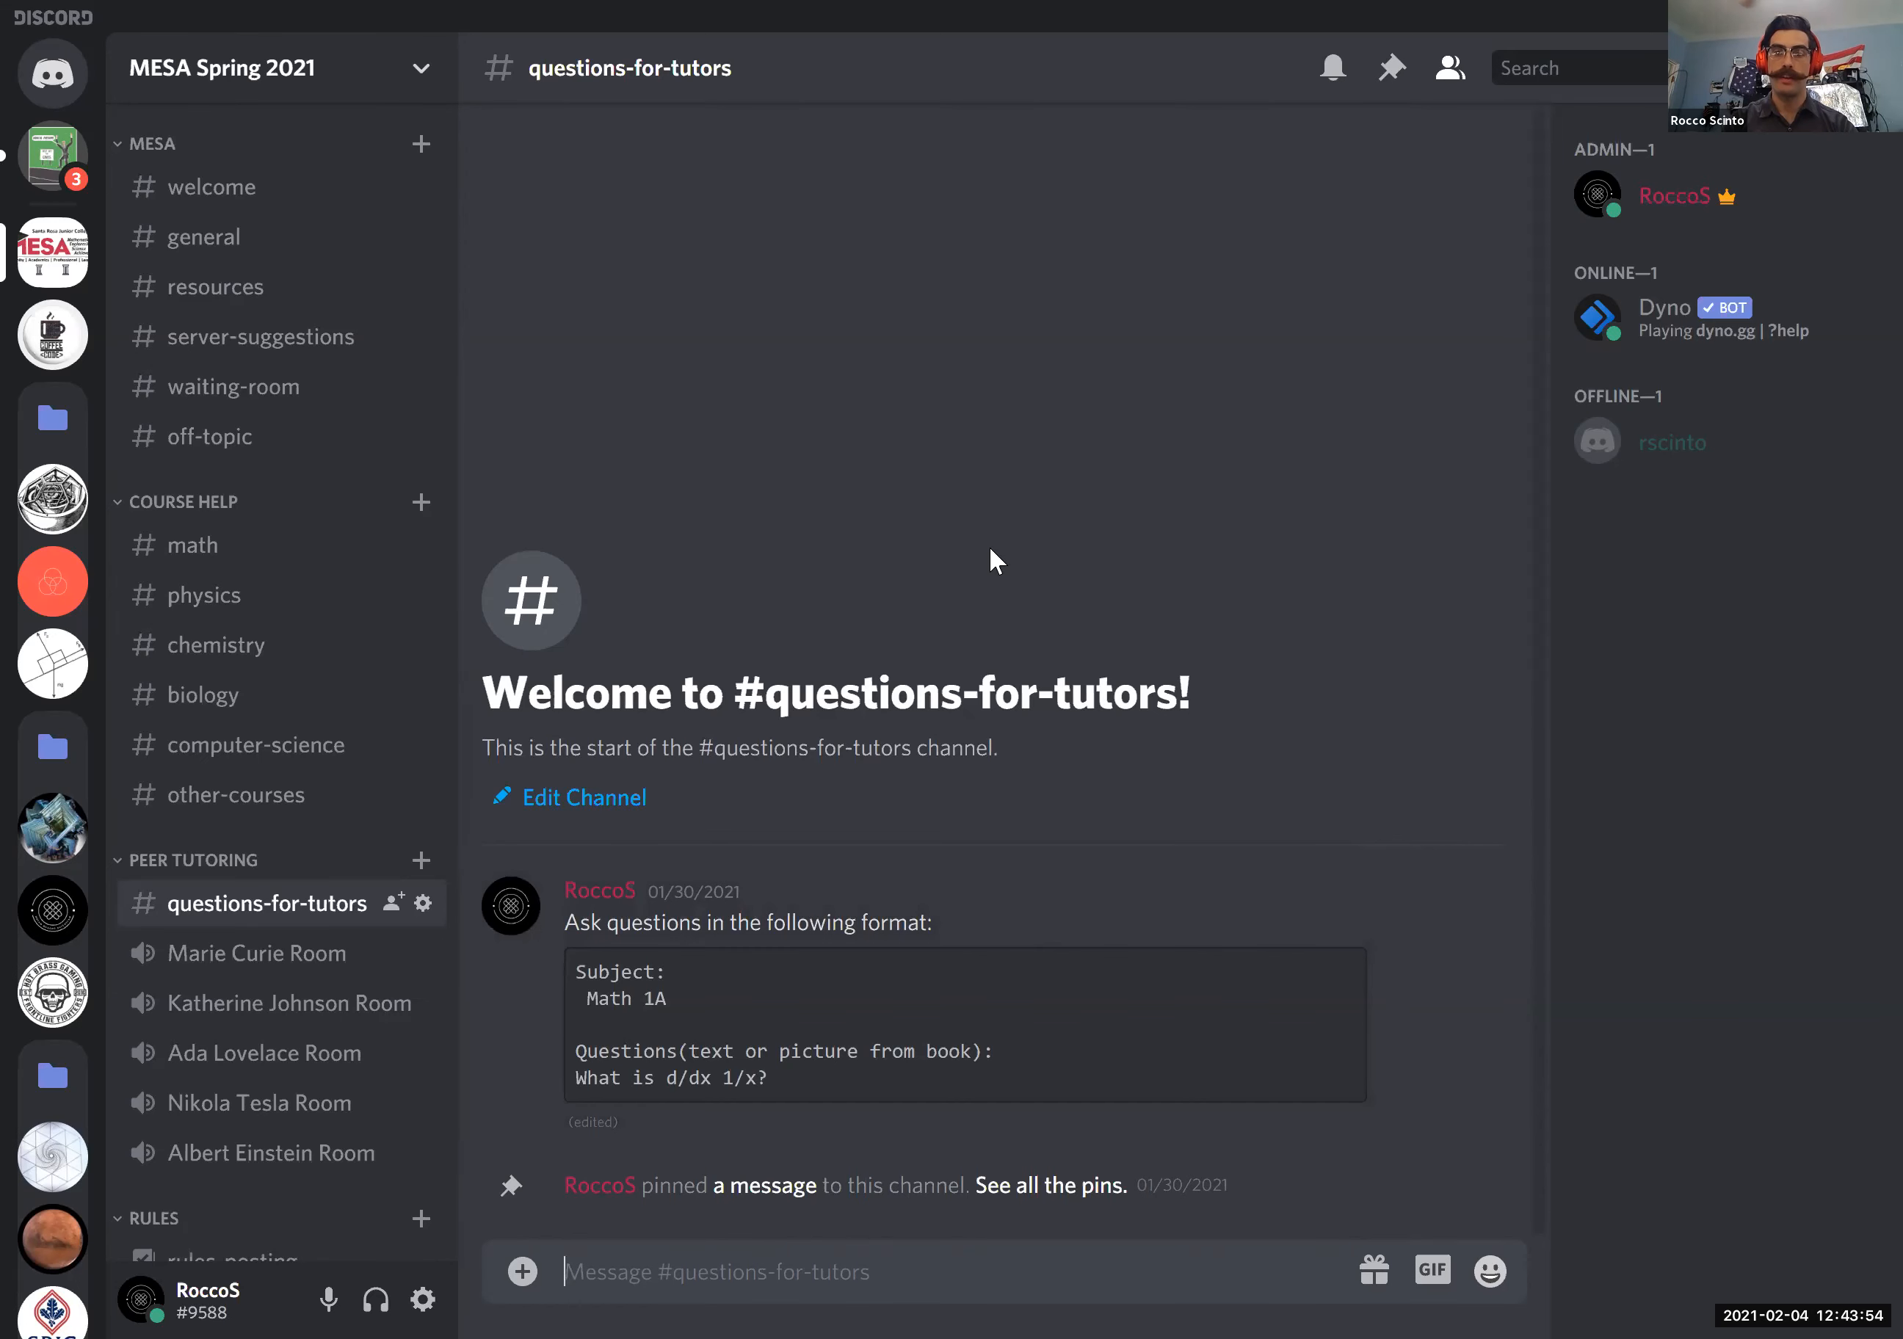
{"action": "left_click", "coordinate": [1396, 78]}
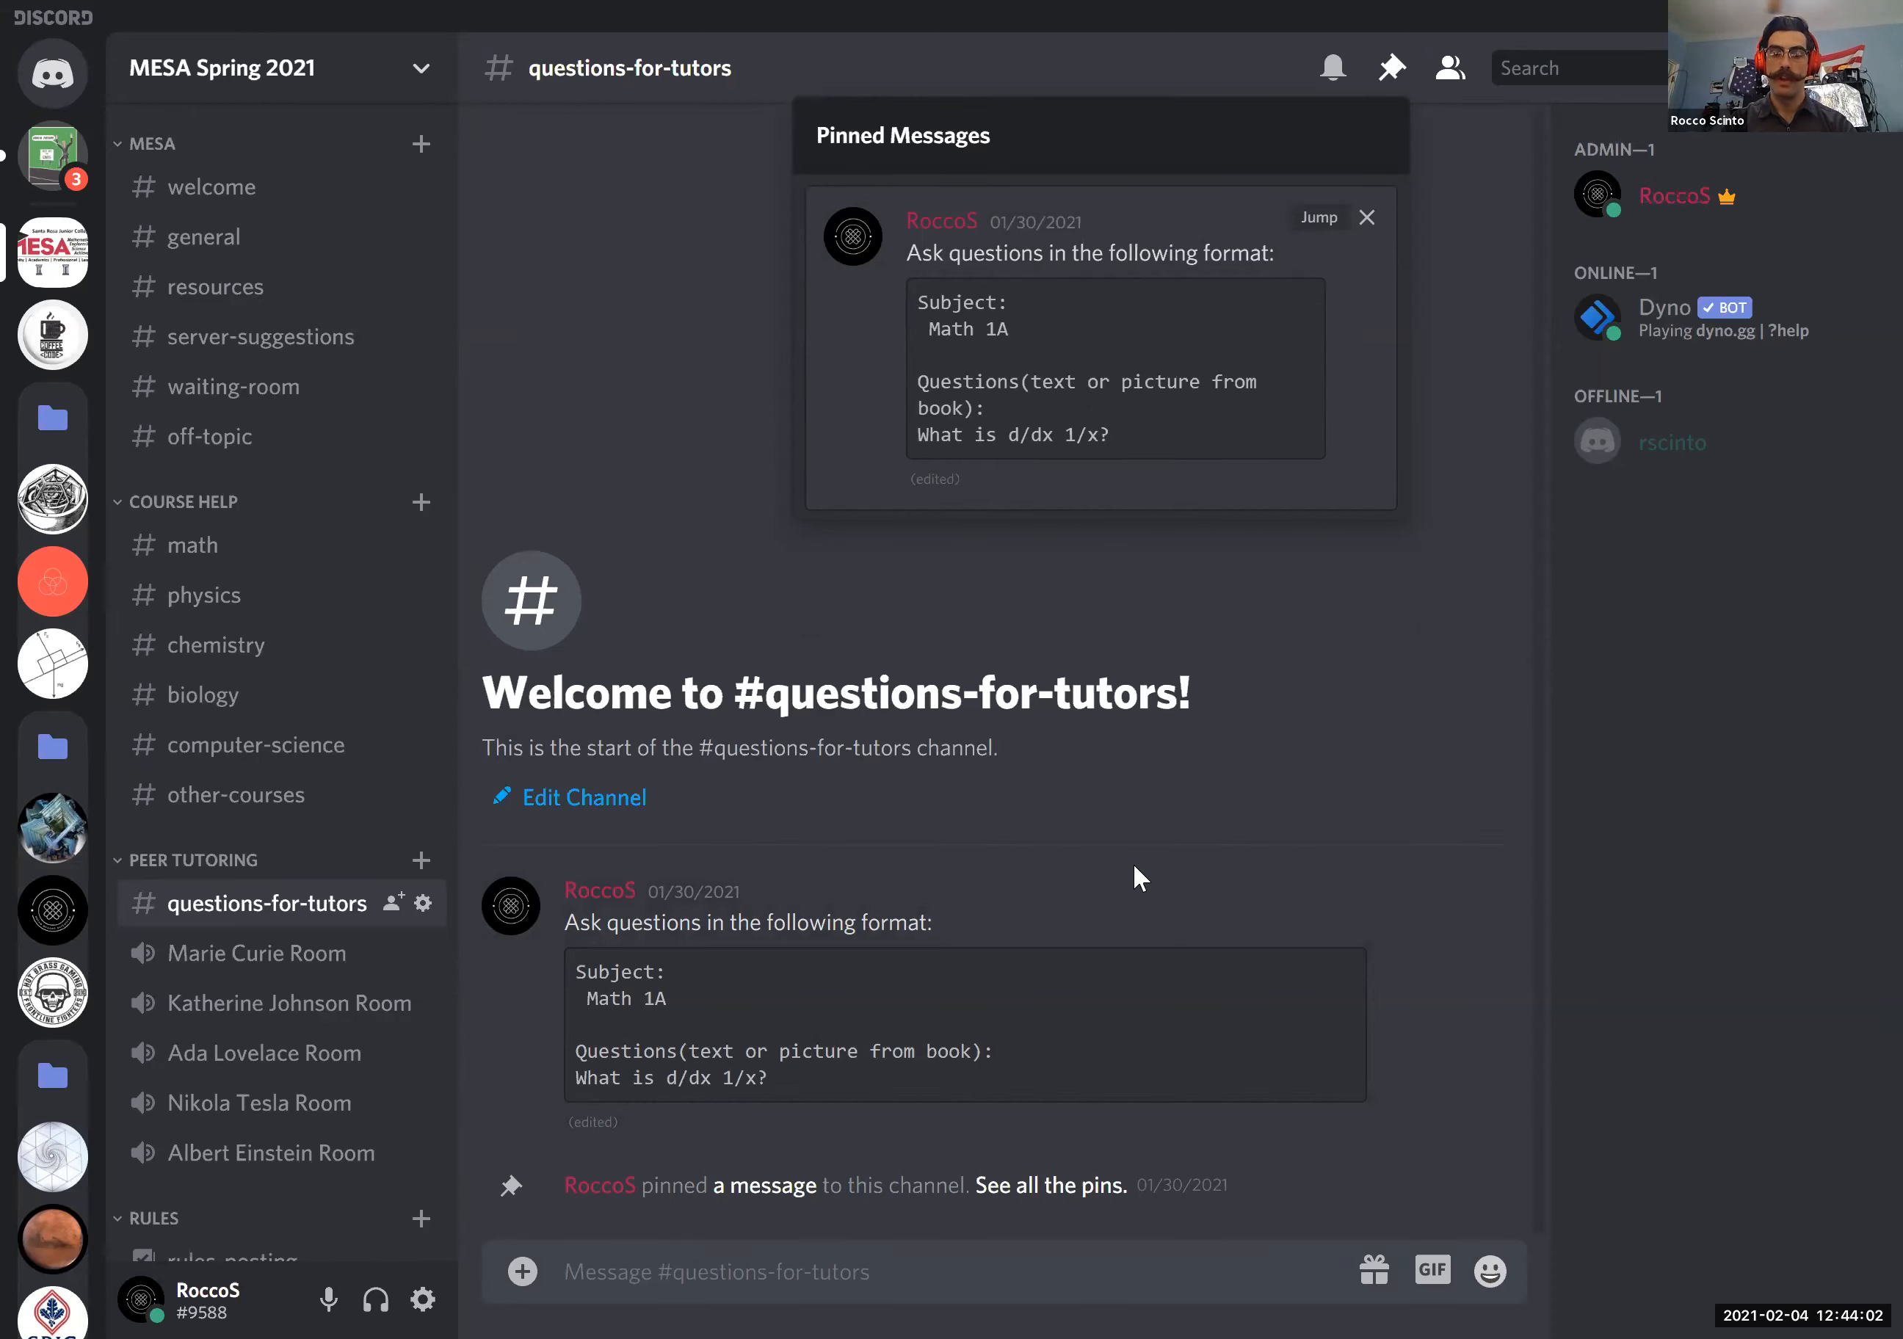
{"action": "left_click", "coordinate": [1133, 712]}
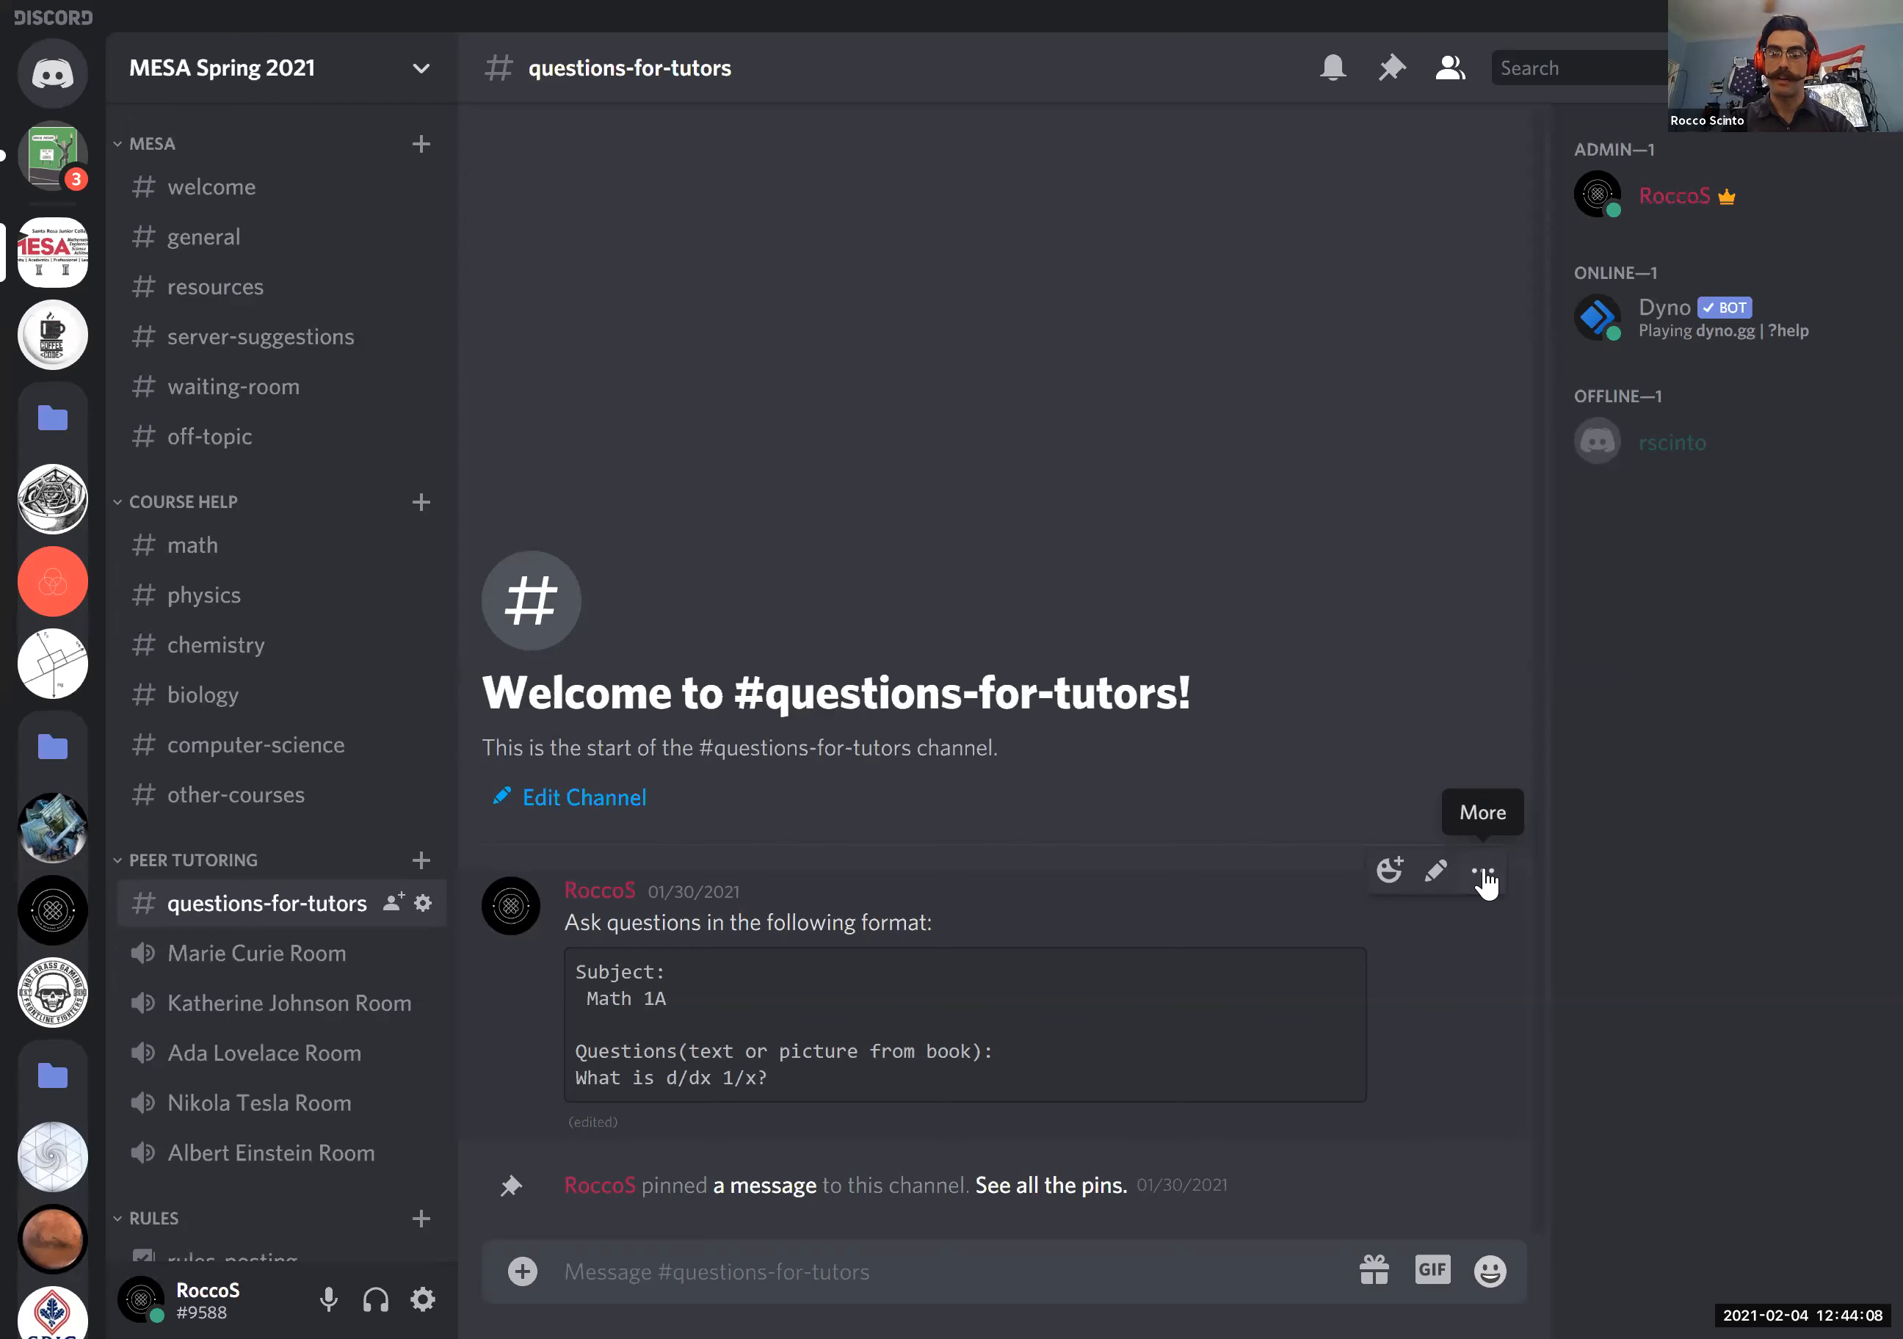
{"action": "left_click", "coordinate": [1484, 876]}
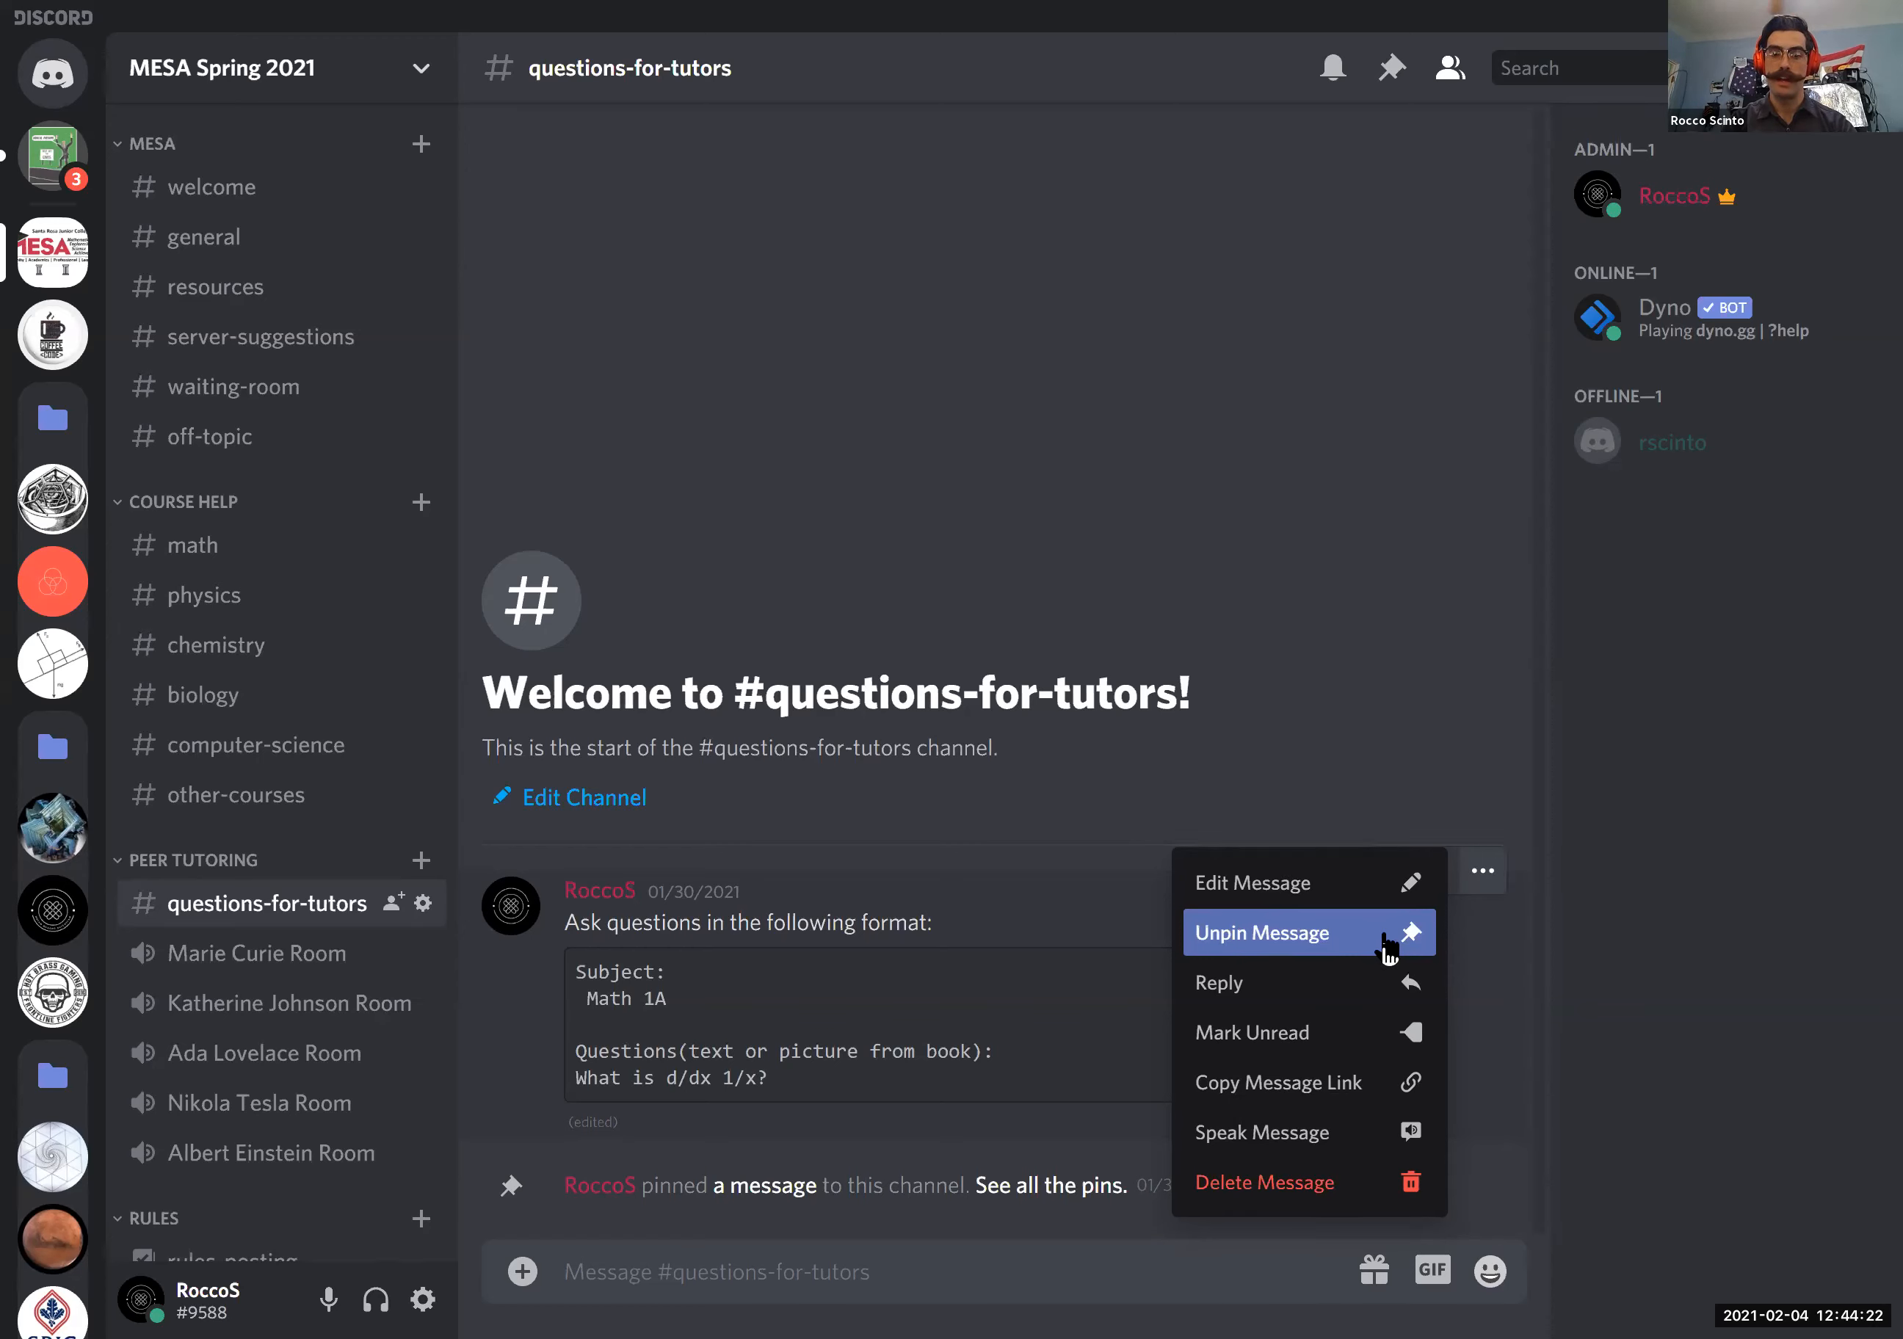
{"action": "left_click", "coordinate": [1139, 484]}
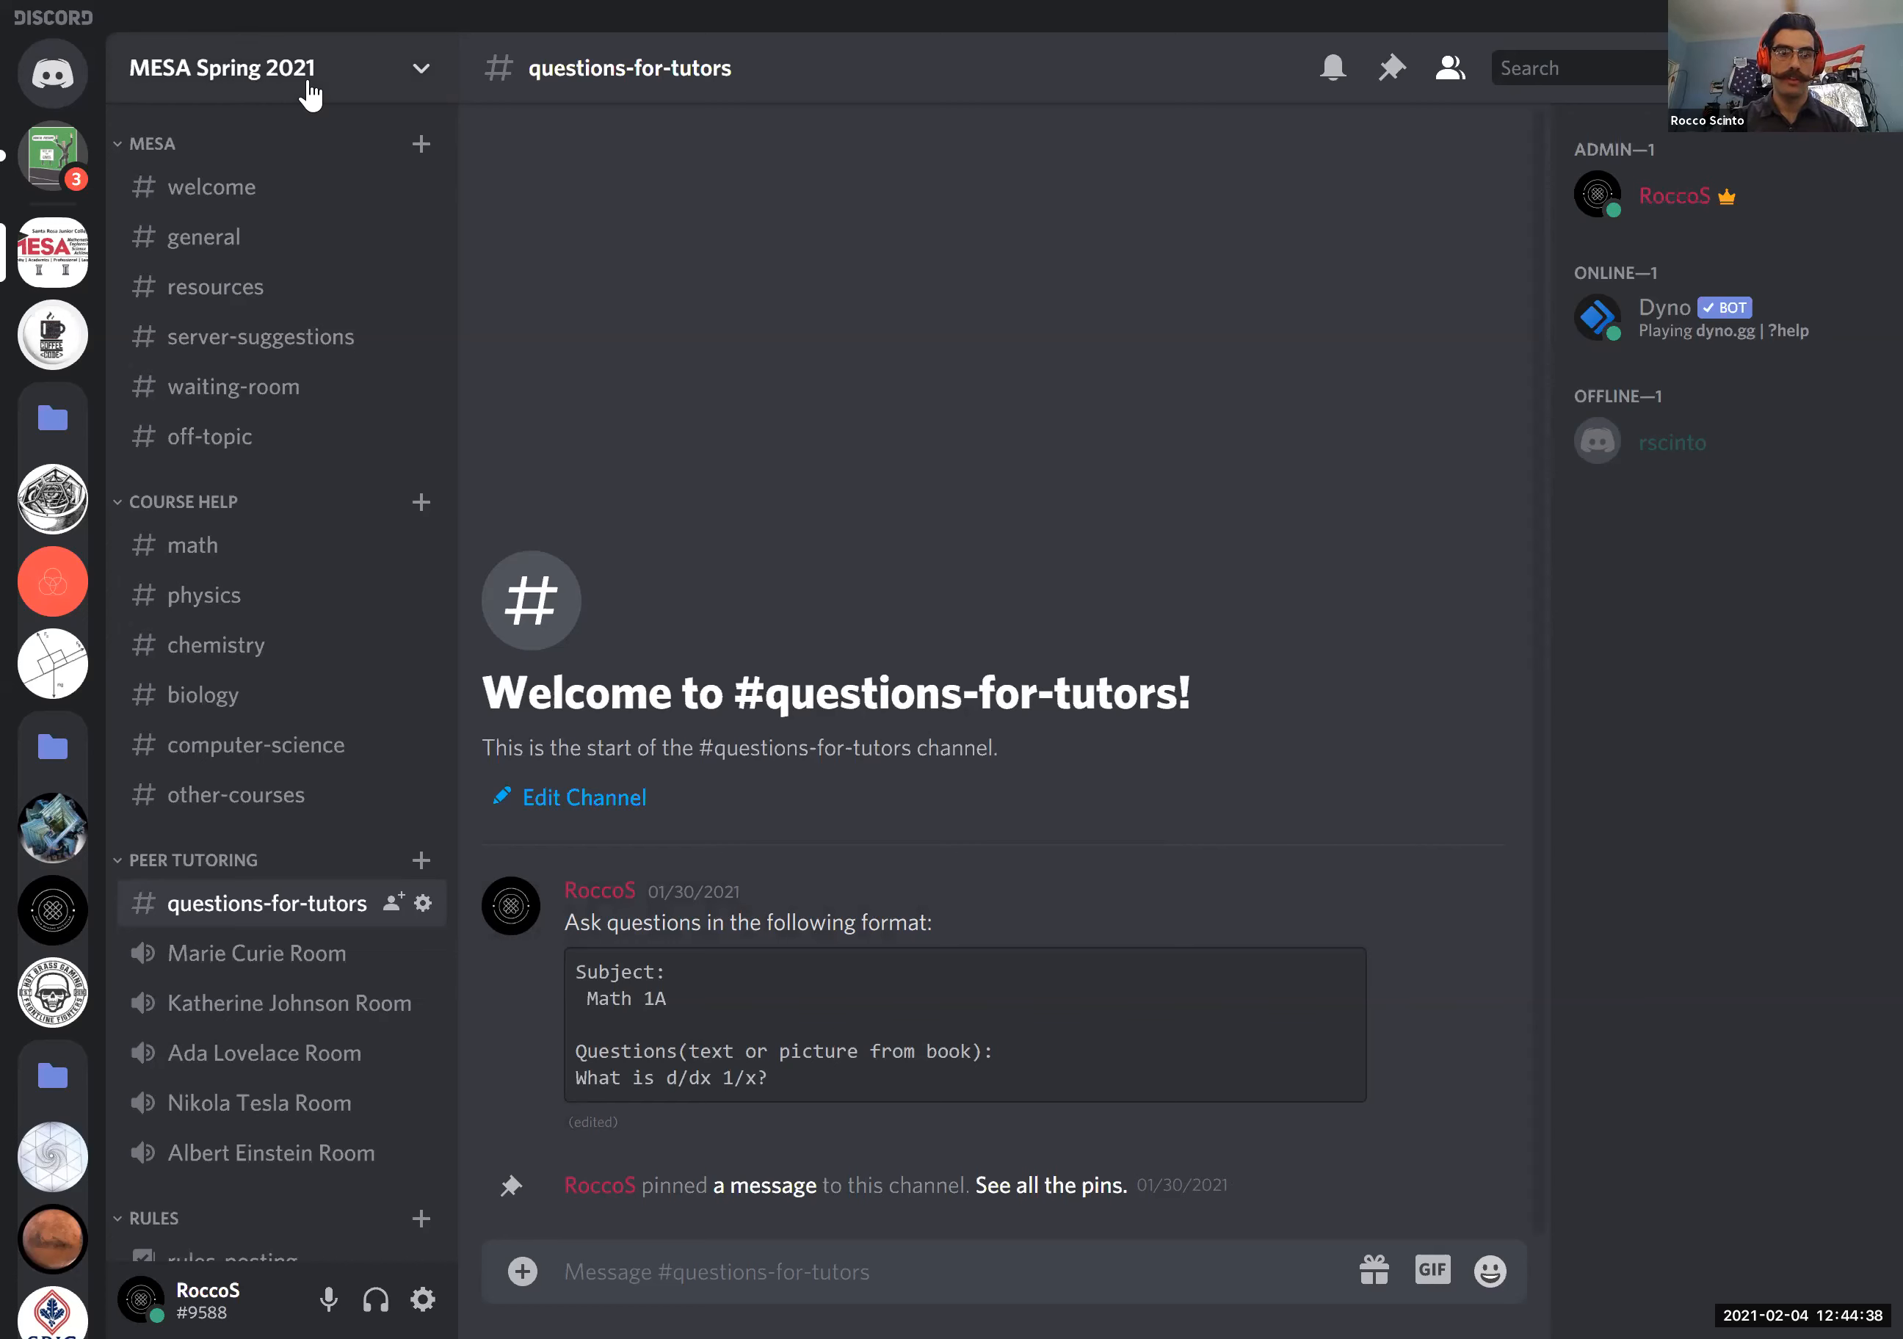
- View the MESA Spring 2021 server as the Tutor role, including the channels for admins and tutors only
{"action": "right_click", "coordinate": [64, 270]}
{"action": "mouse_move", "coordinate": [178, 527]}
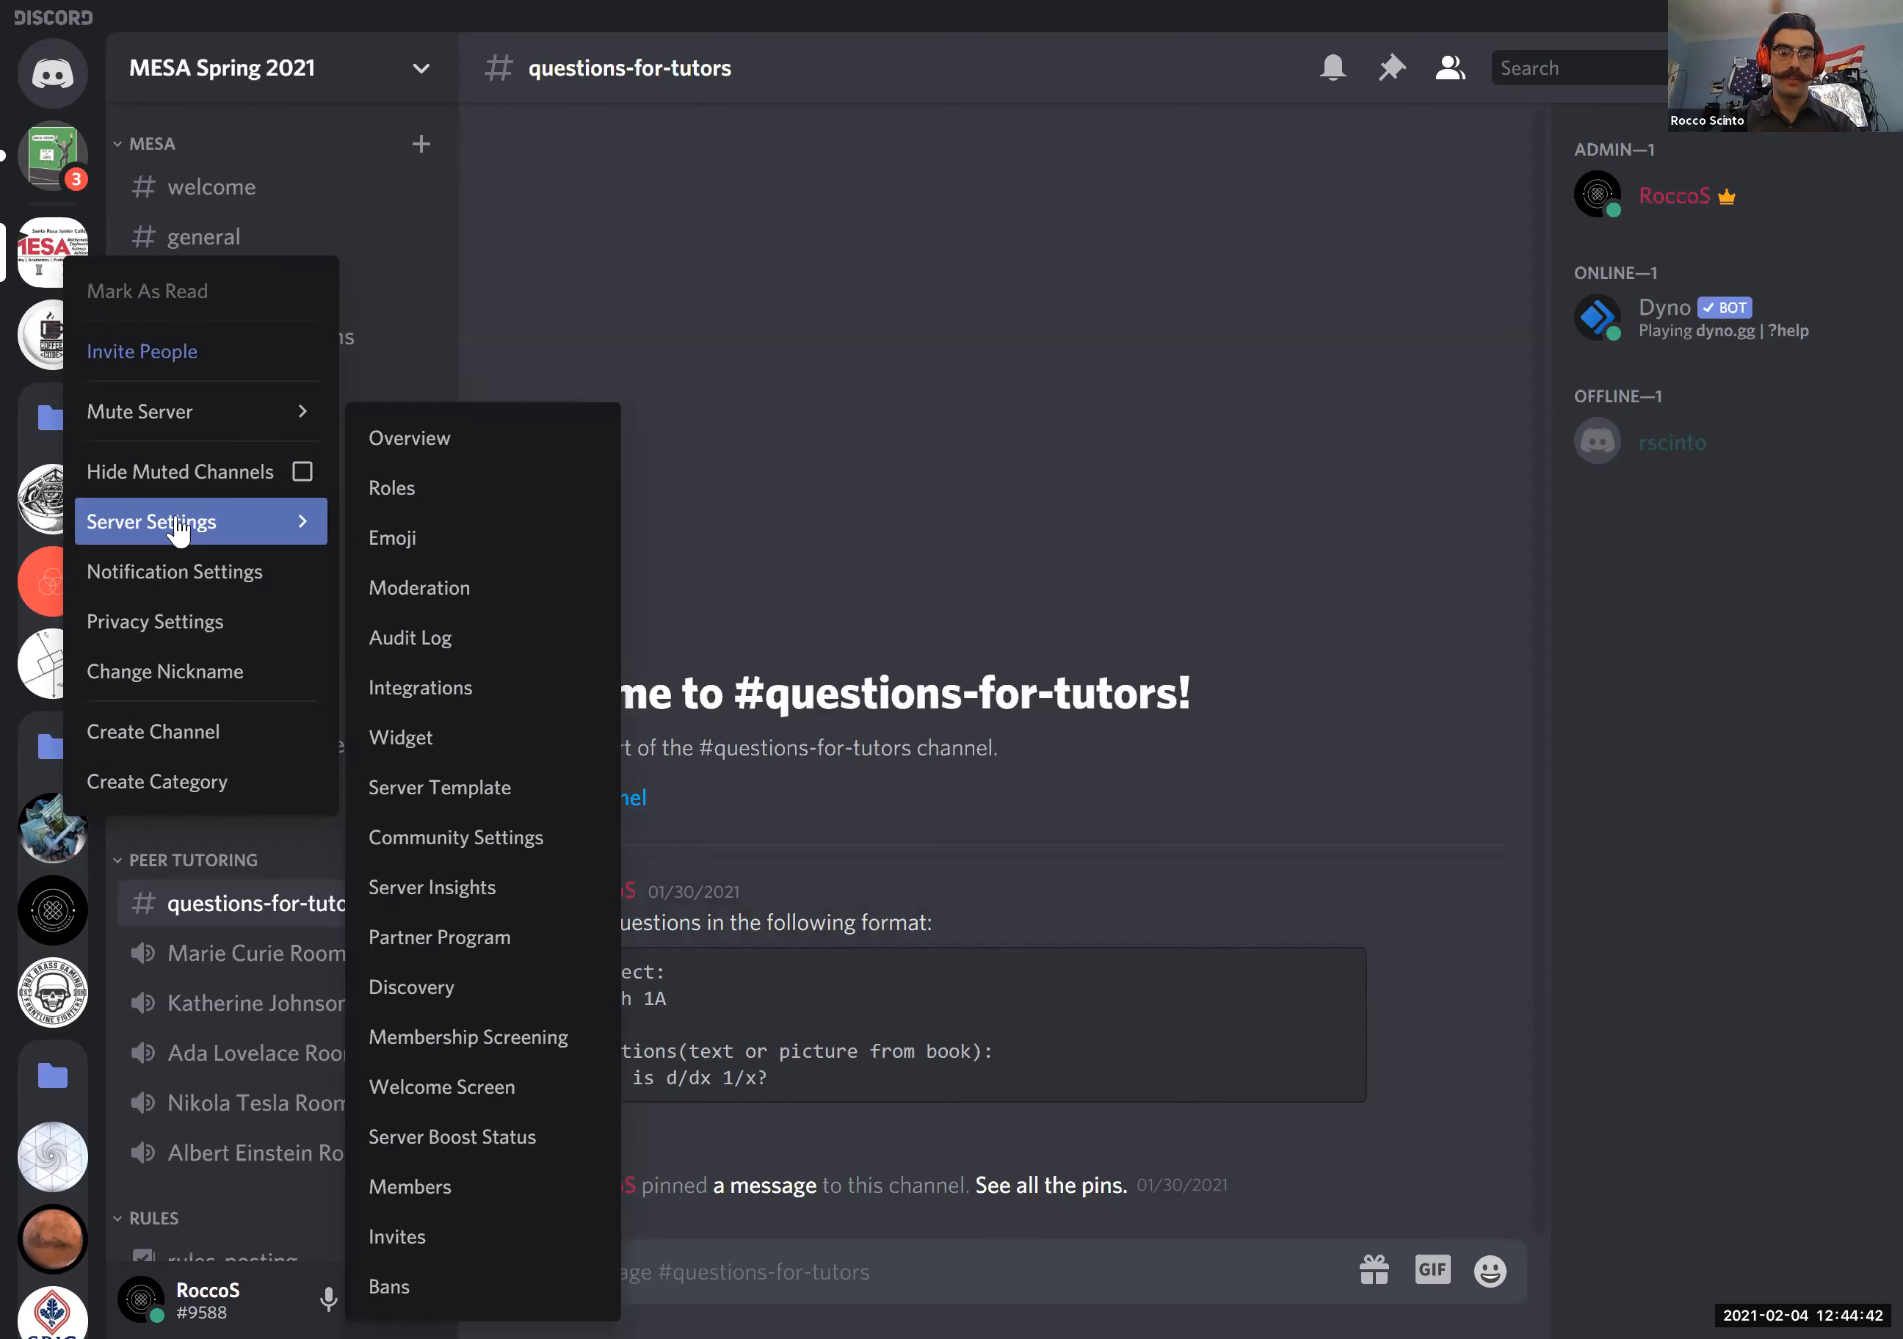
{"action": "left_click", "coordinate": [495, 506]}
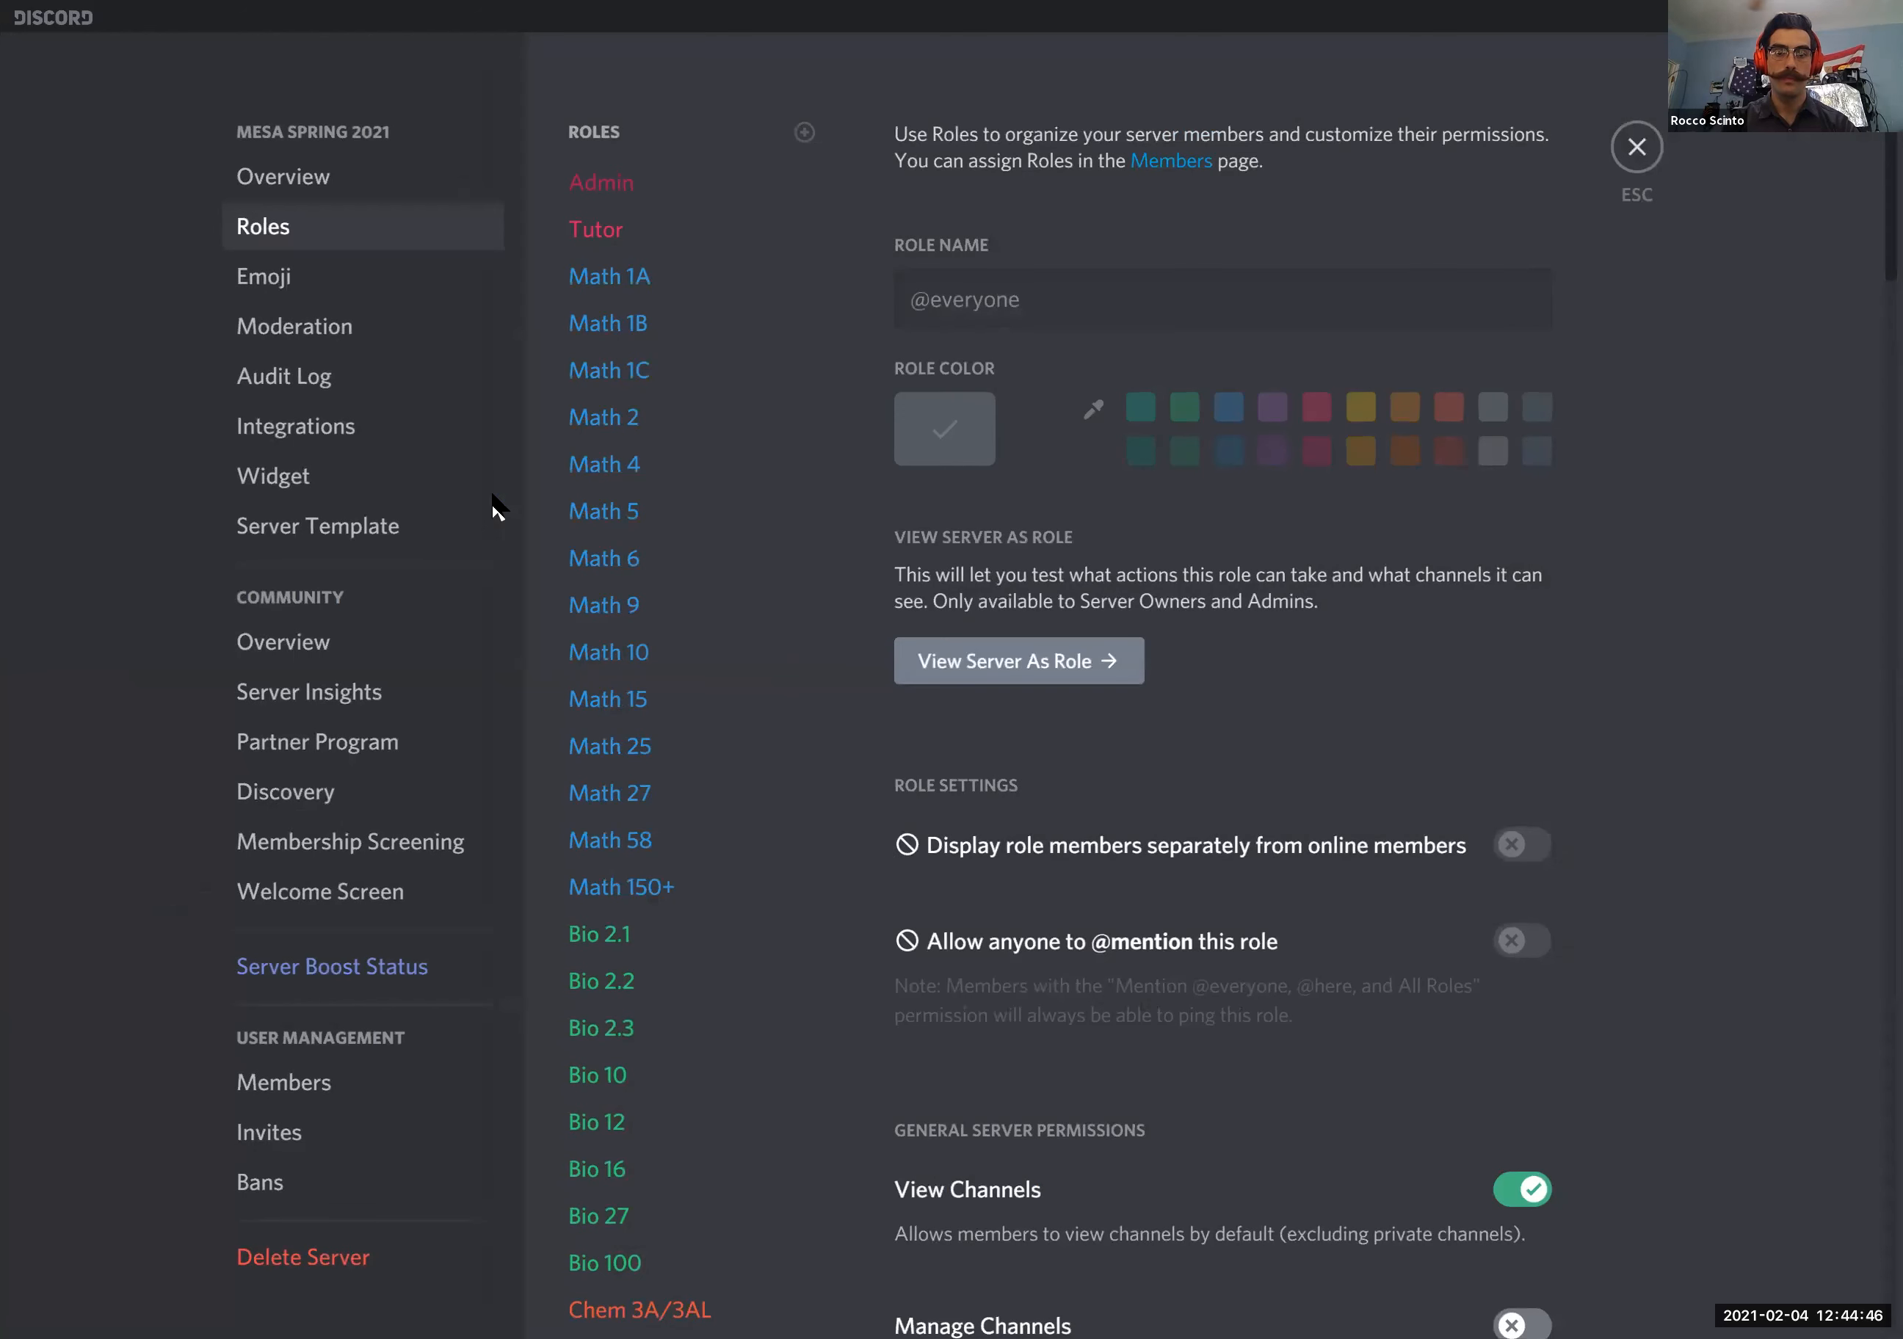
{"action": "left_click", "coordinate": [625, 247]}
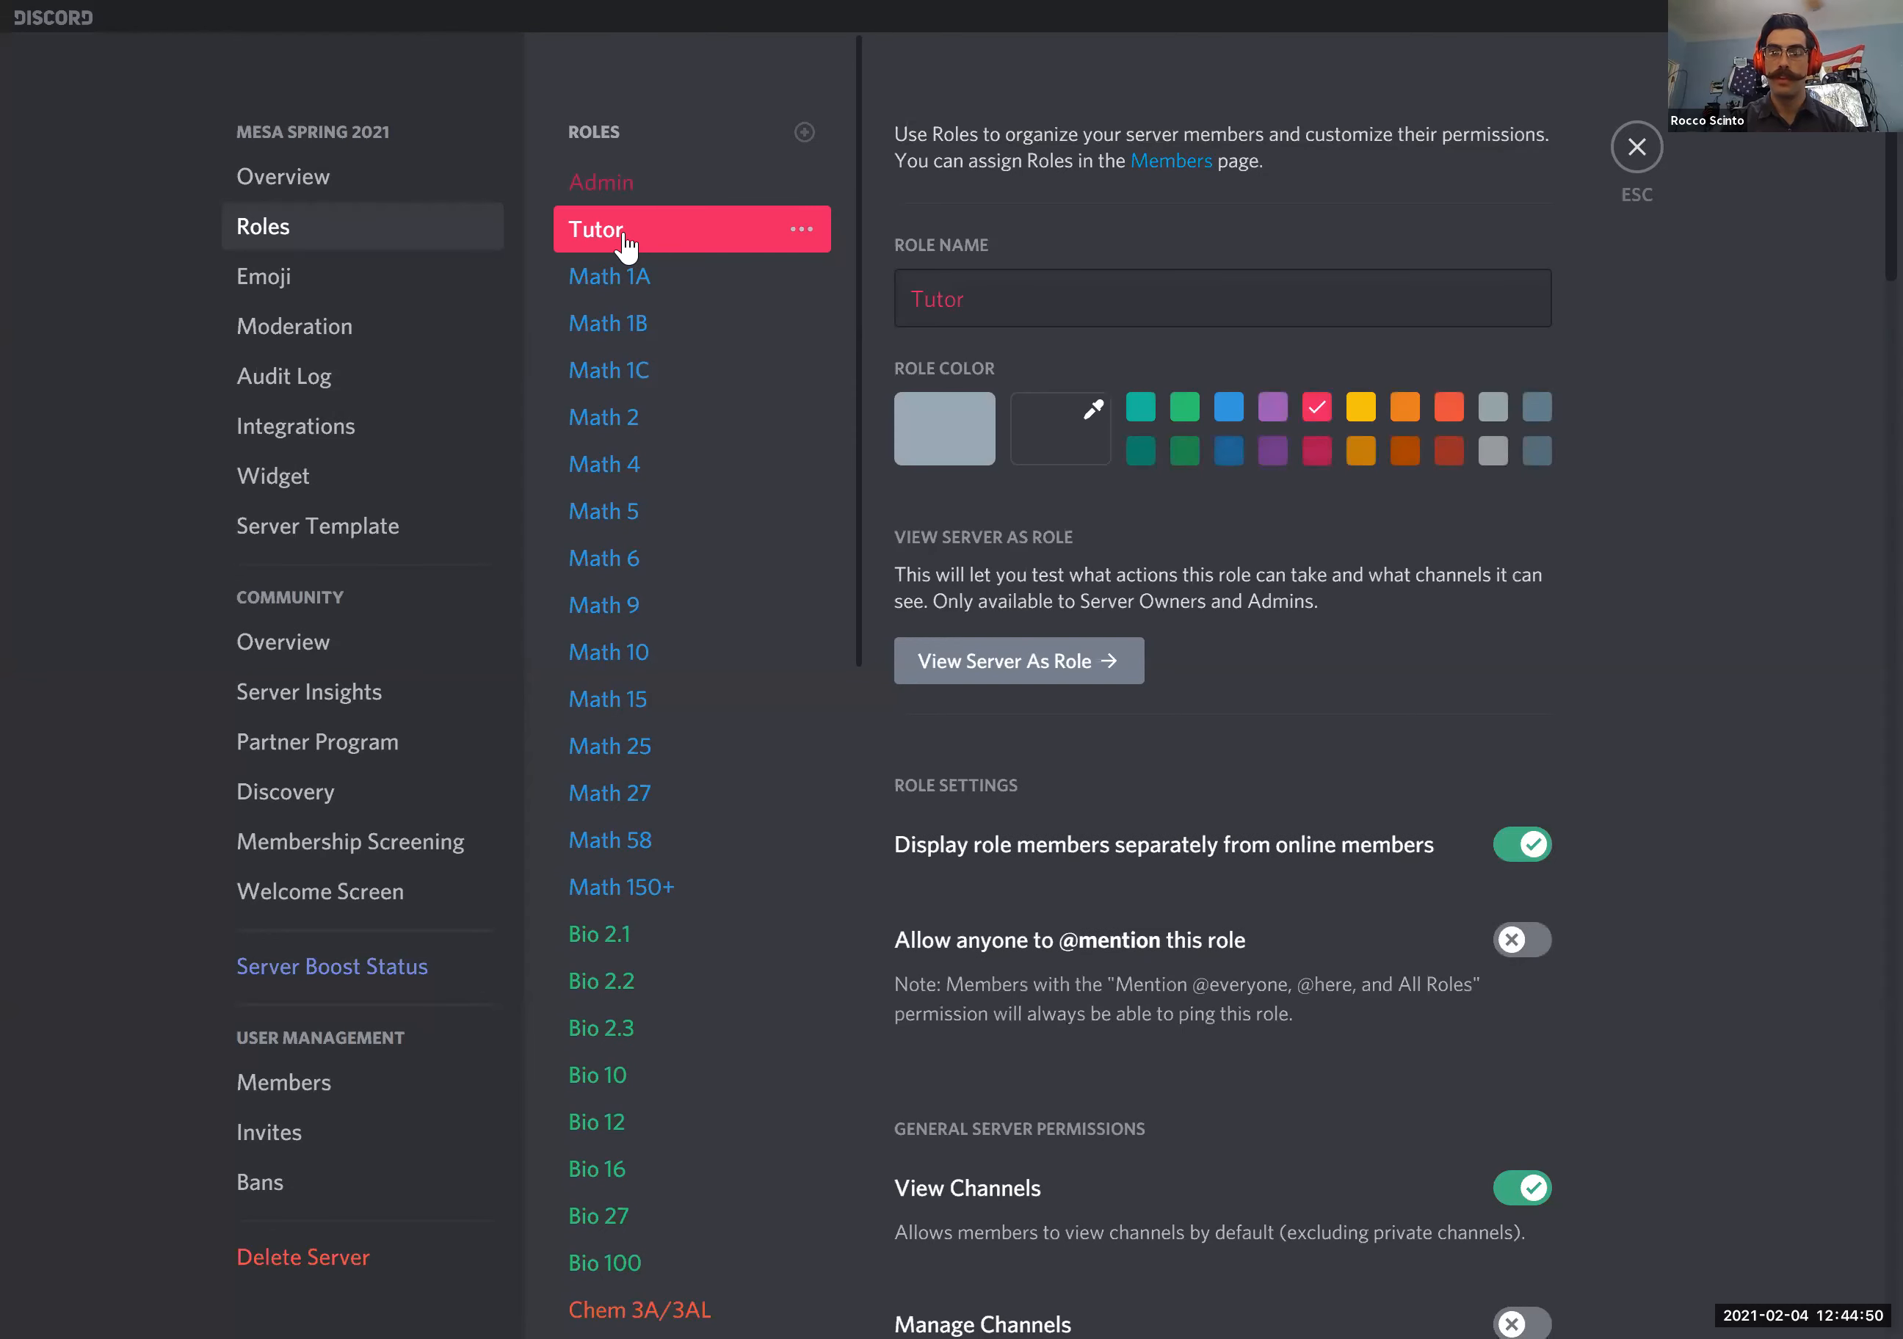
{"action": "left_click", "coordinate": [1026, 665]}
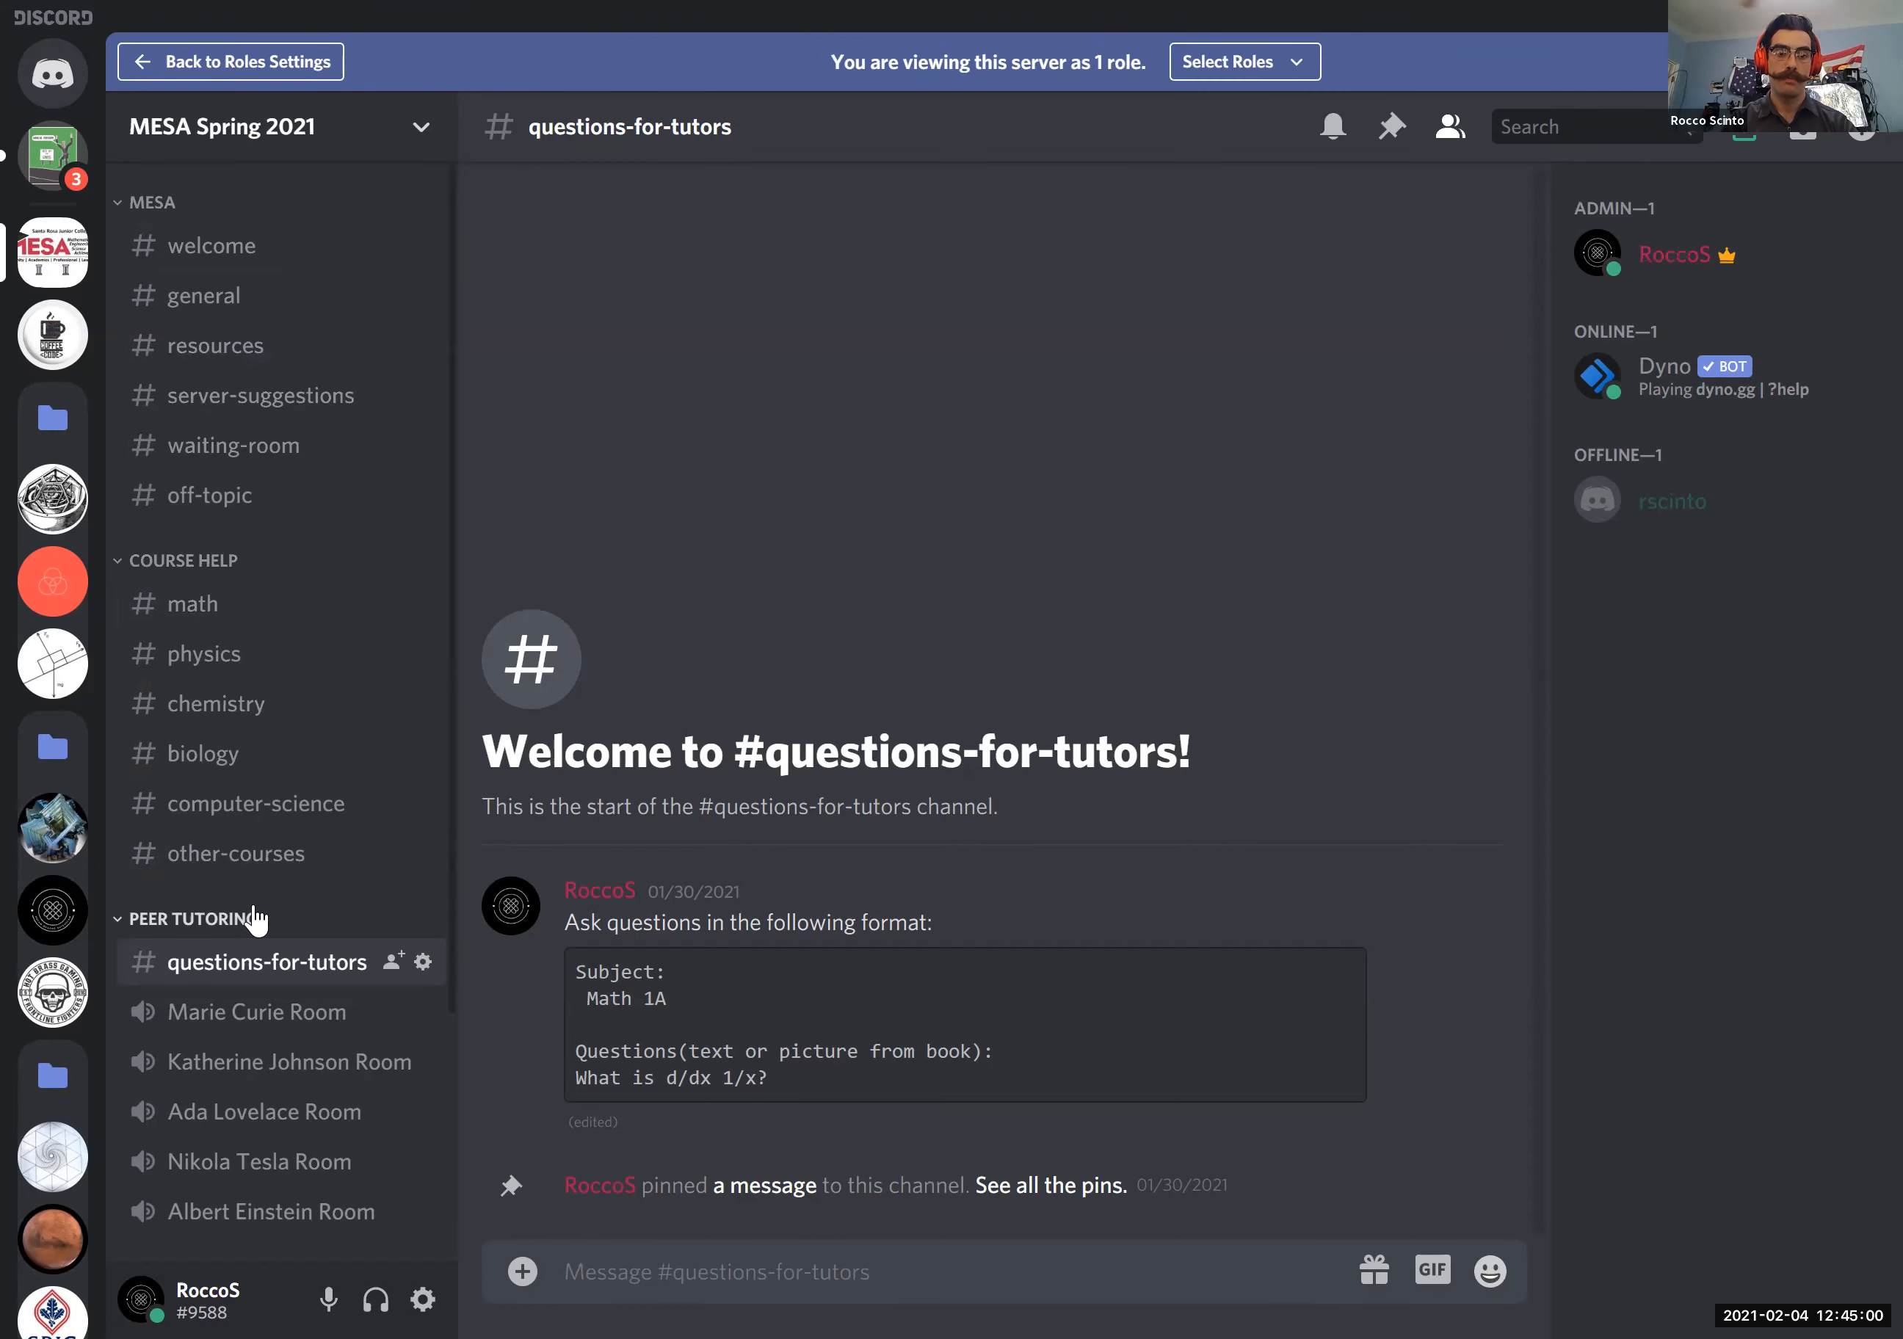
{"action": "scroll", "coordinate": [254, 920], "scroll_direction": "down", "scroll_amount": 4}
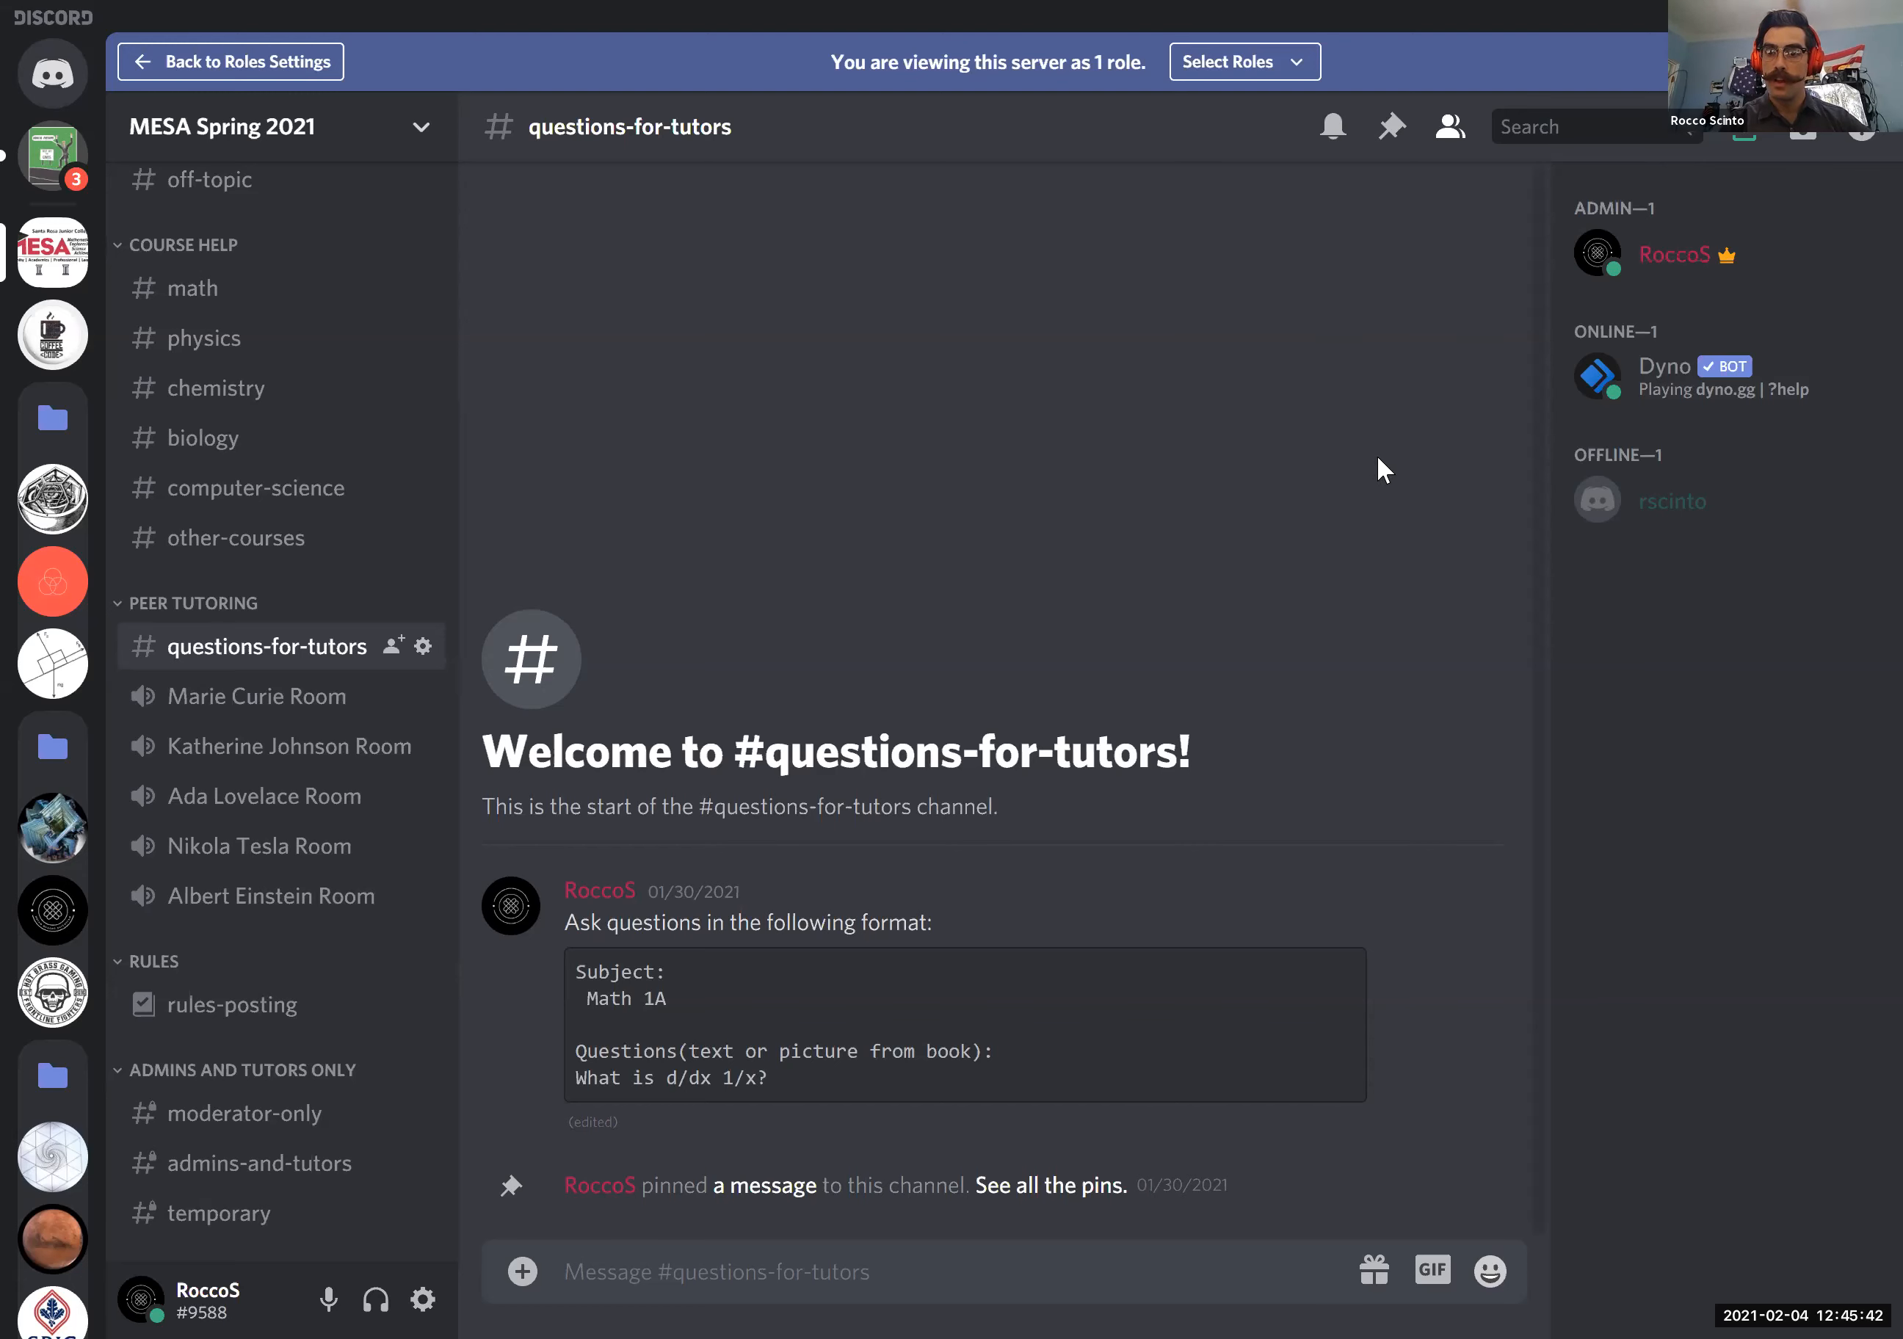
- Examine which course and member roles are assigned to the server's admin, from the math courses down to MESA Member
{"action": "right_click", "coordinate": [1660, 272]}
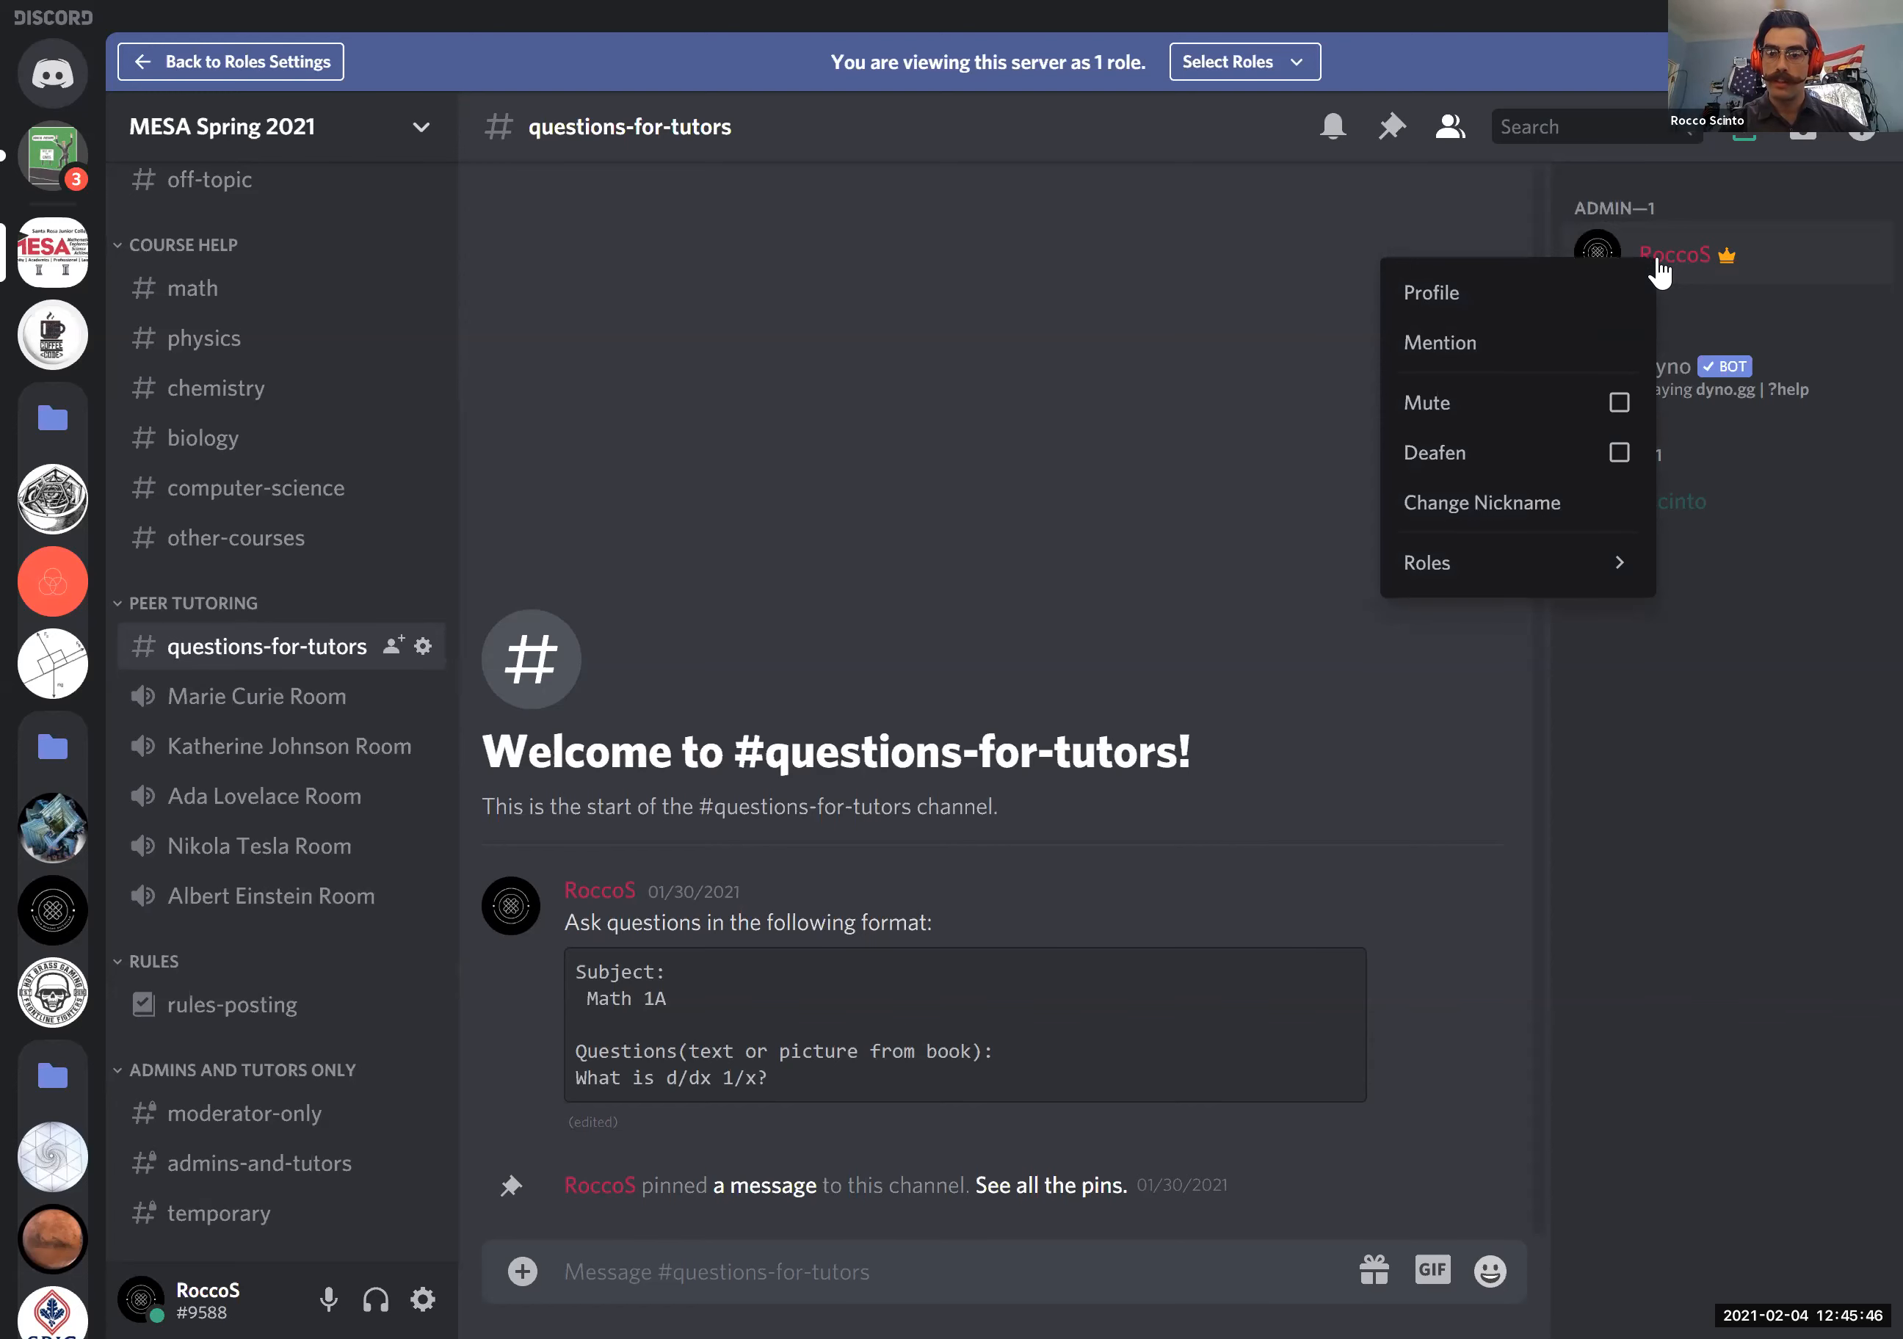
{"action": "mouse_move", "coordinate": [1461, 562]}
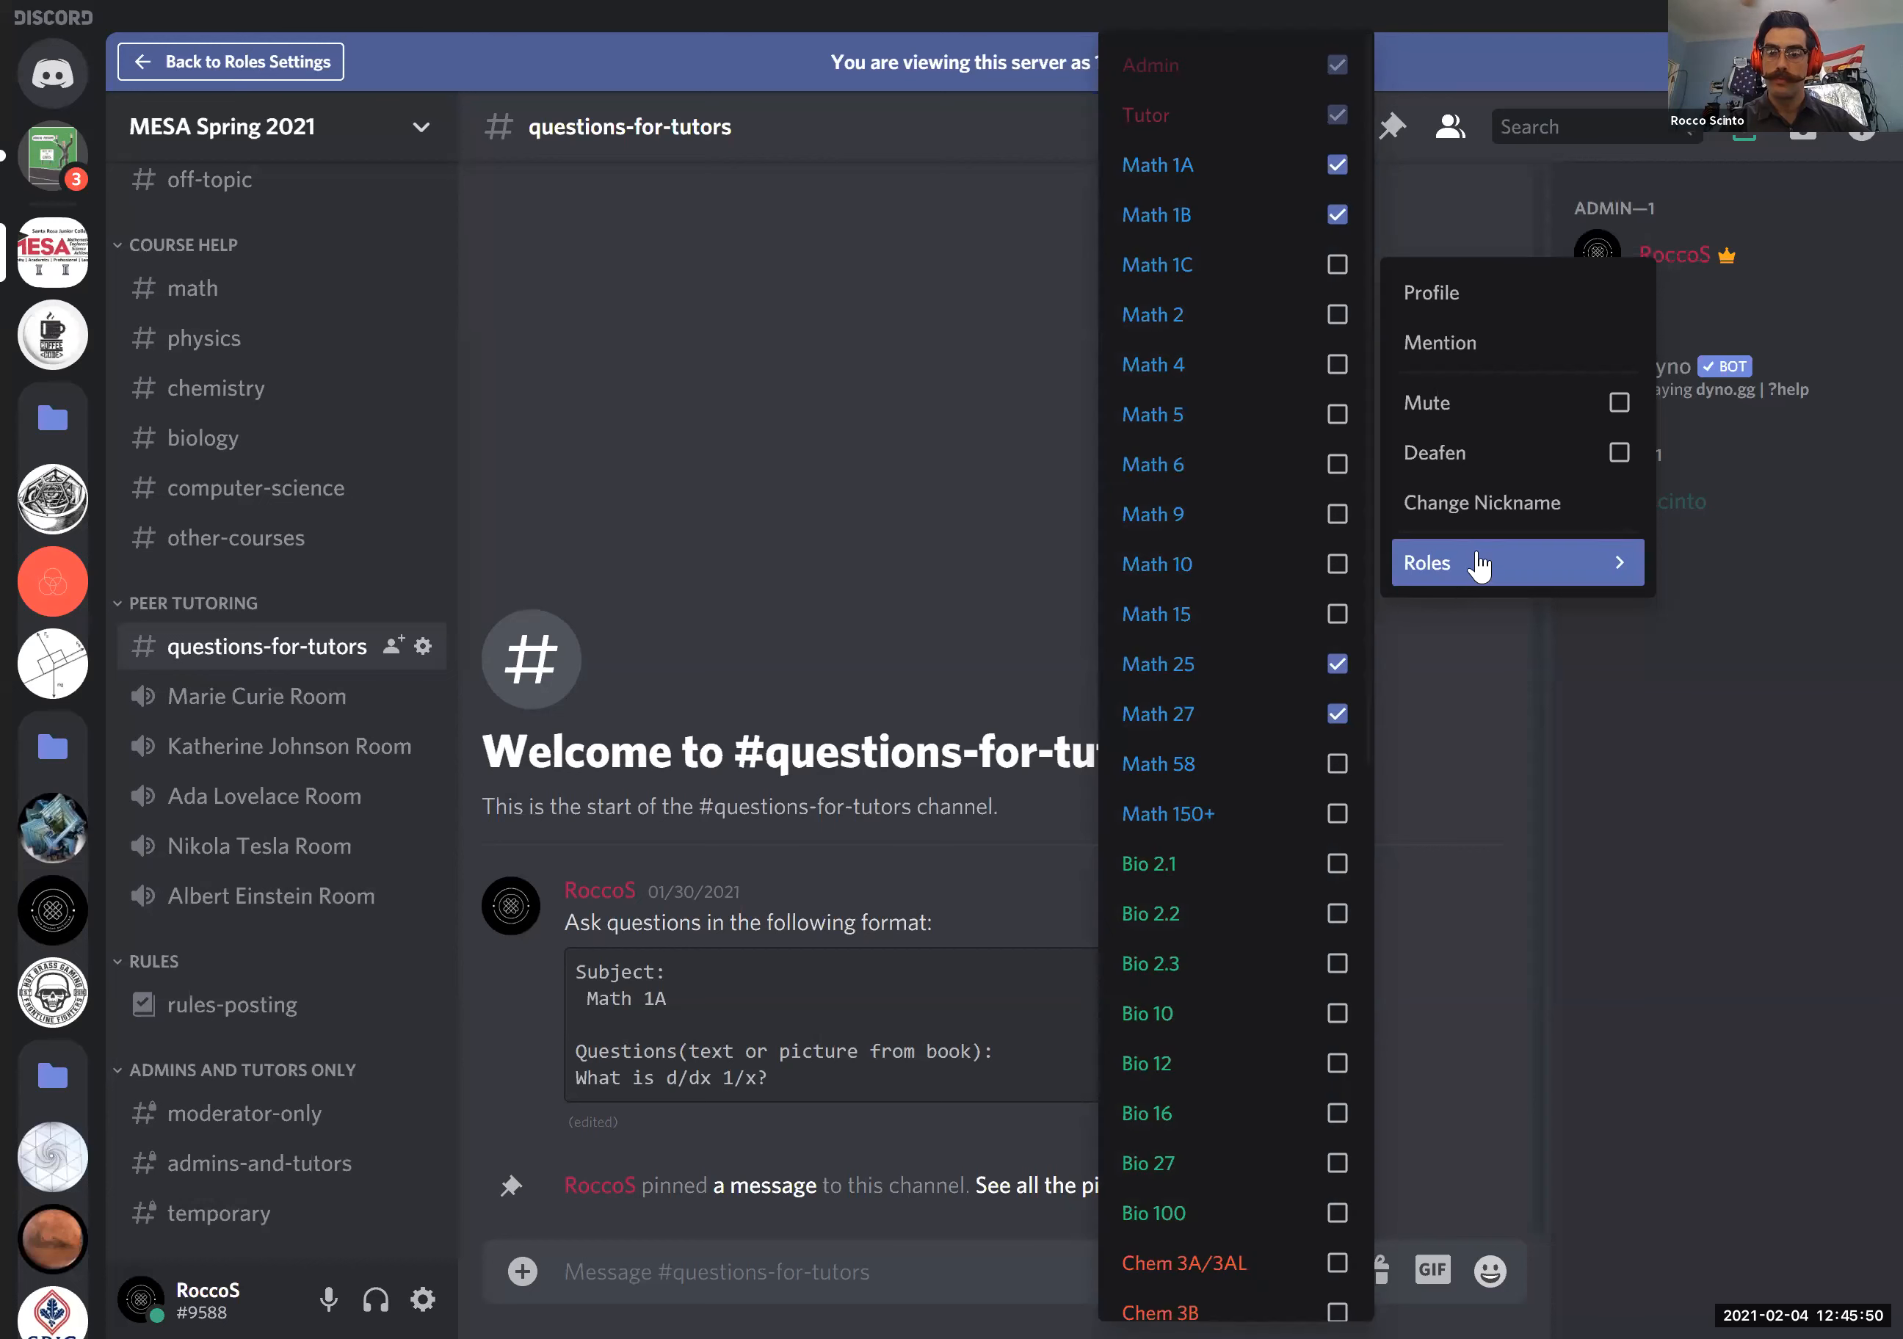
{"action": "scroll", "coordinate": [1211, 579], "scroll_direction": "down", "scroll_amount": 5}
{"action": "scroll", "coordinate": [1212, 580], "scroll_direction": "up", "scroll_amount": 5}
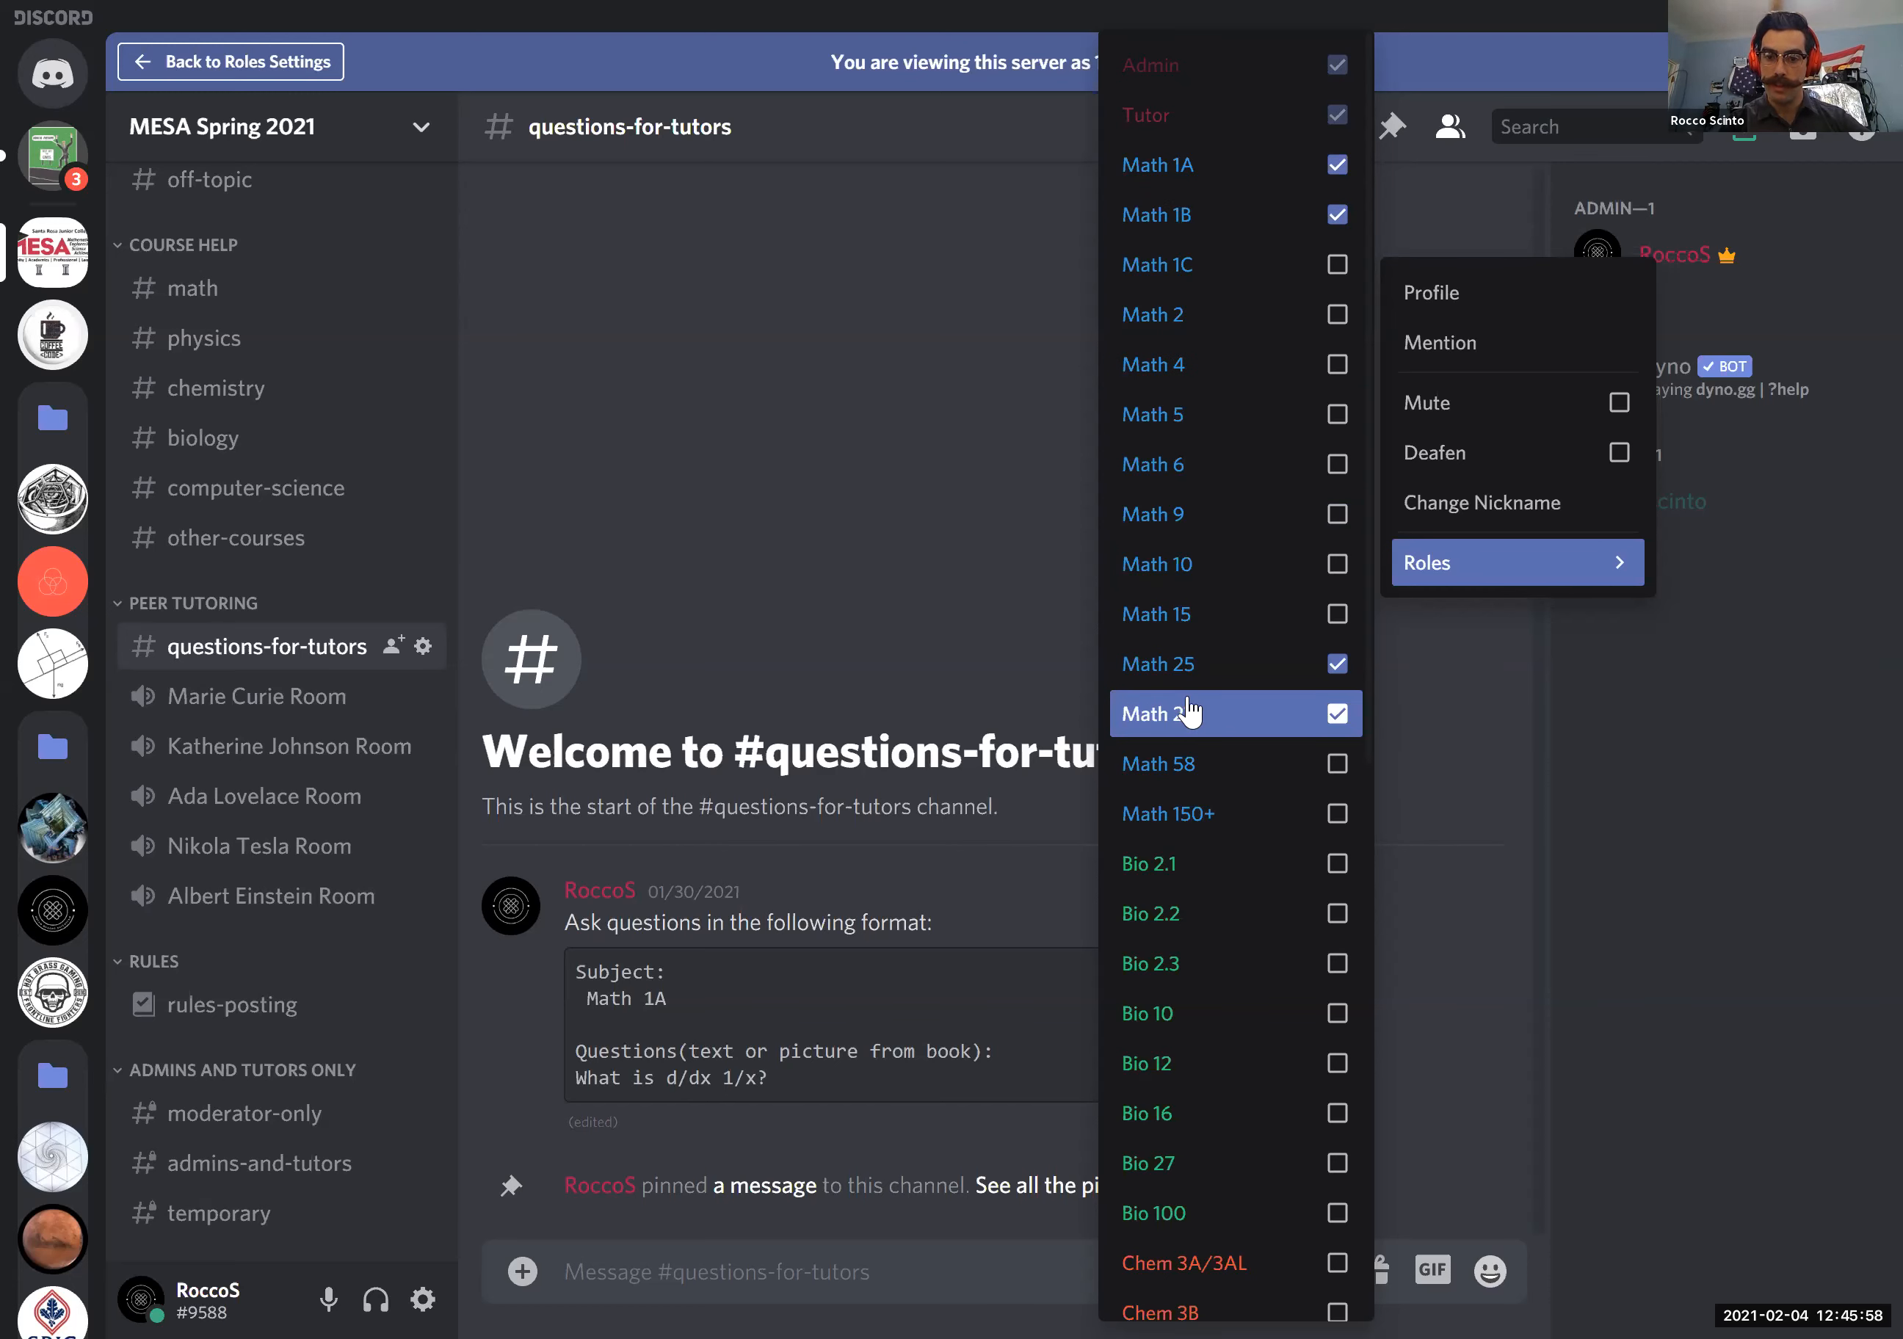
{"action": "scroll", "coordinate": [1181, 888], "scroll_direction": "down", "scroll_amount": 3}
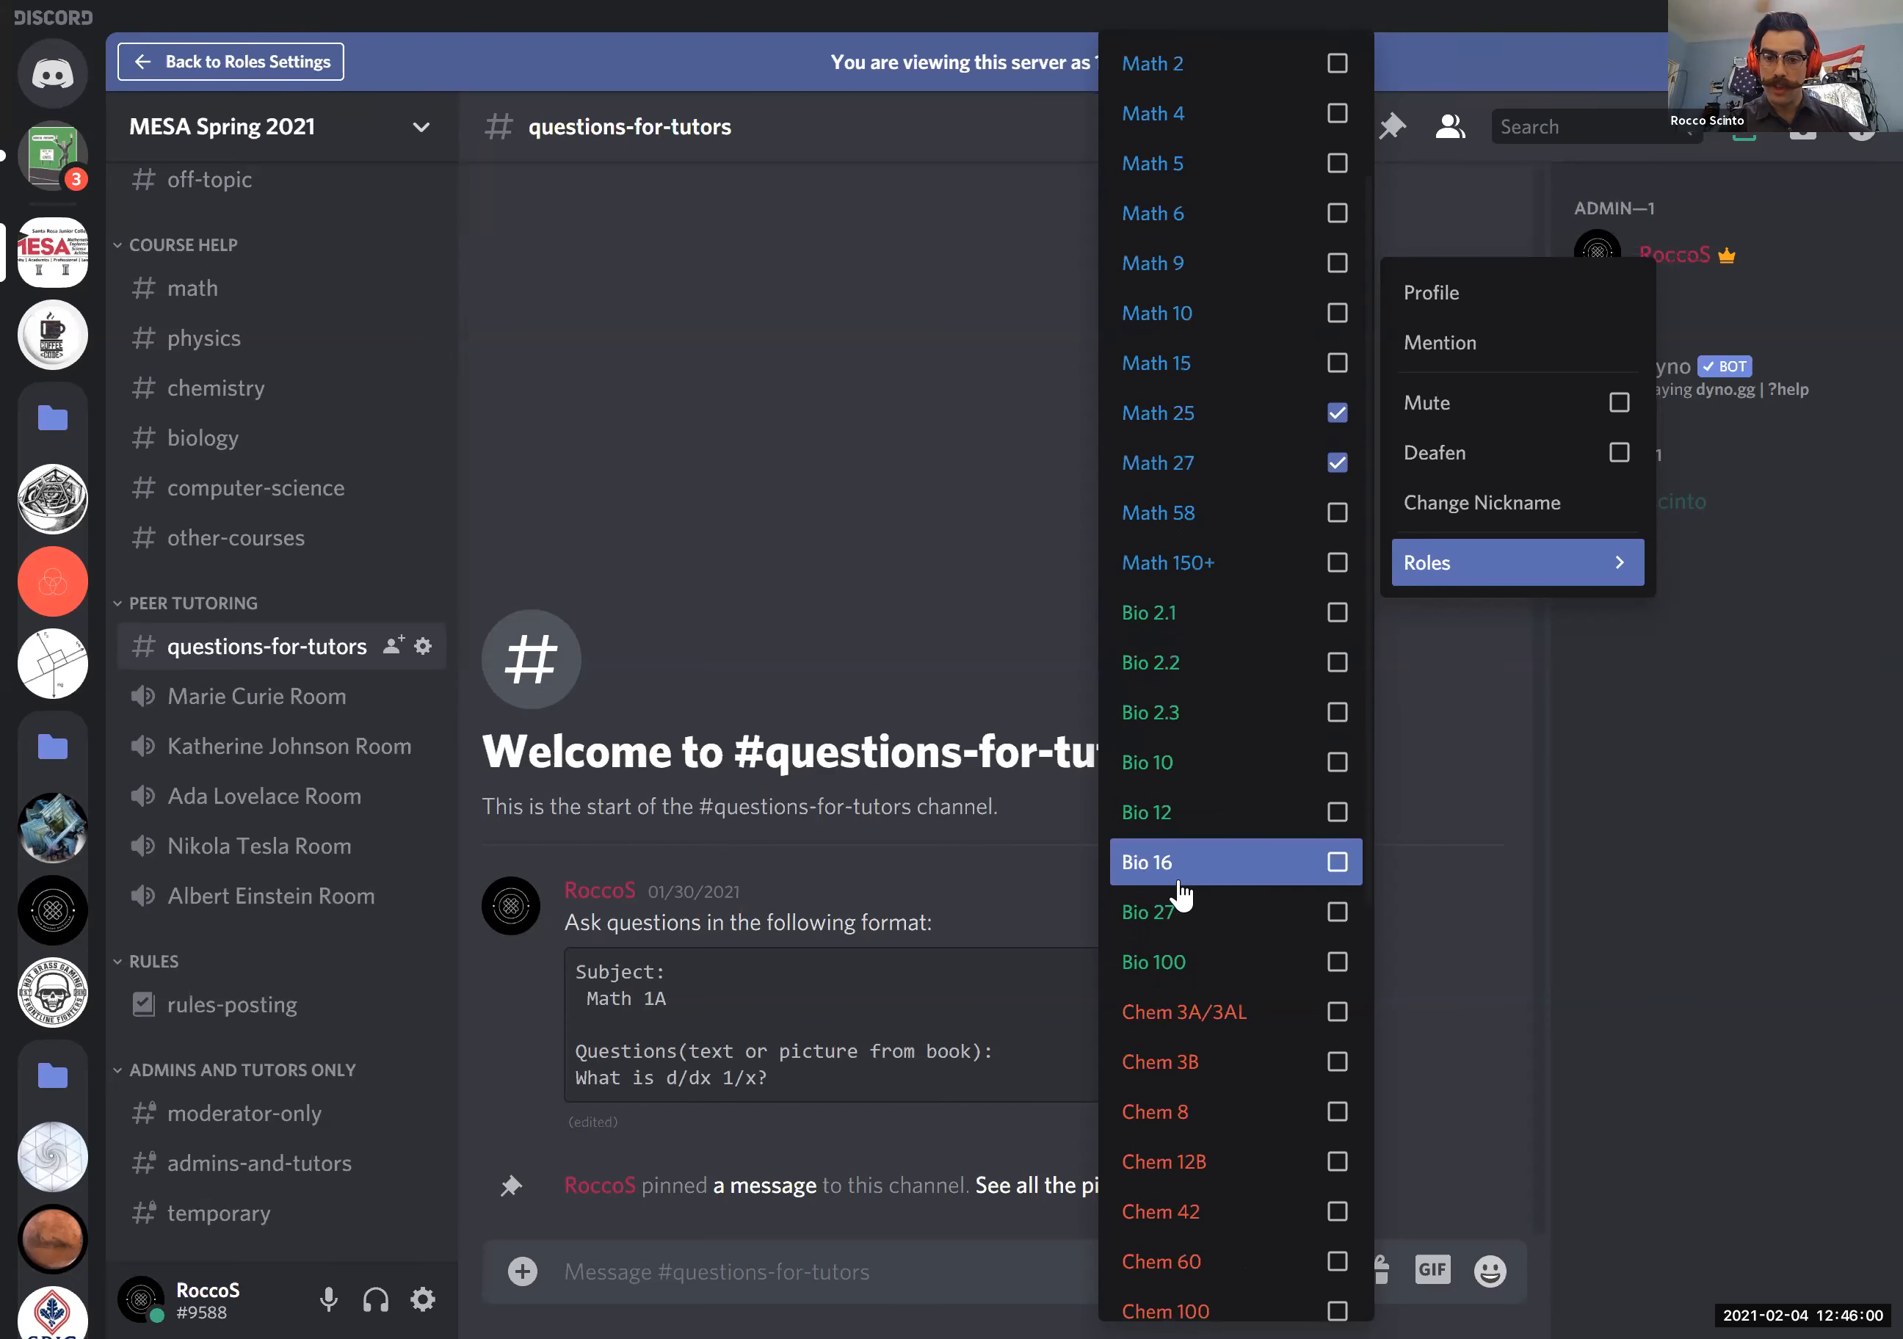
{"action": "scroll", "coordinate": [1181, 894], "scroll_direction": "down", "scroll_amount": 9}
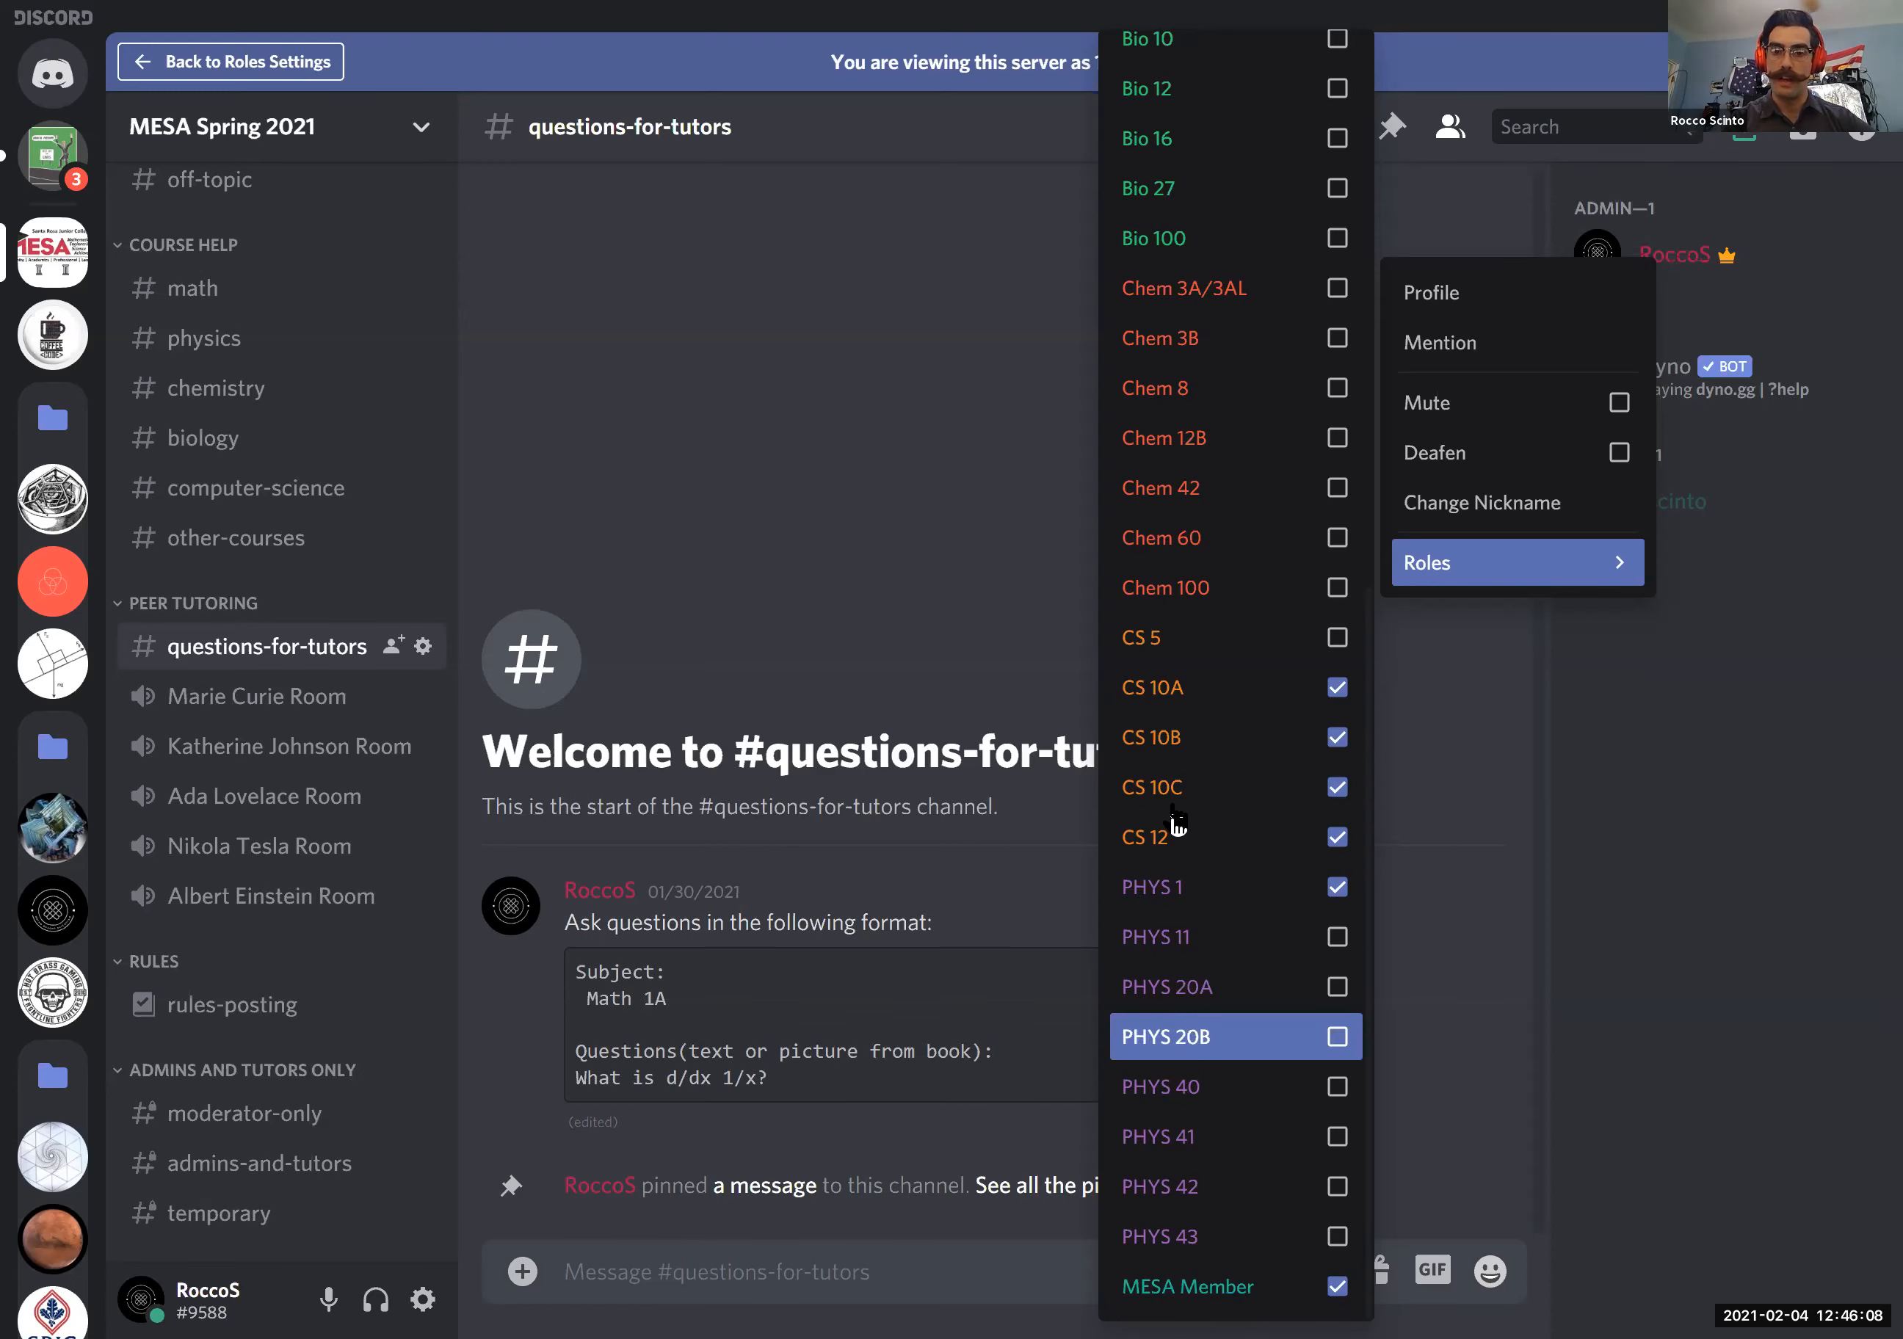
{"action": "scroll", "coordinate": [1175, 824], "scroll_direction": "up", "scroll_amount": 10}
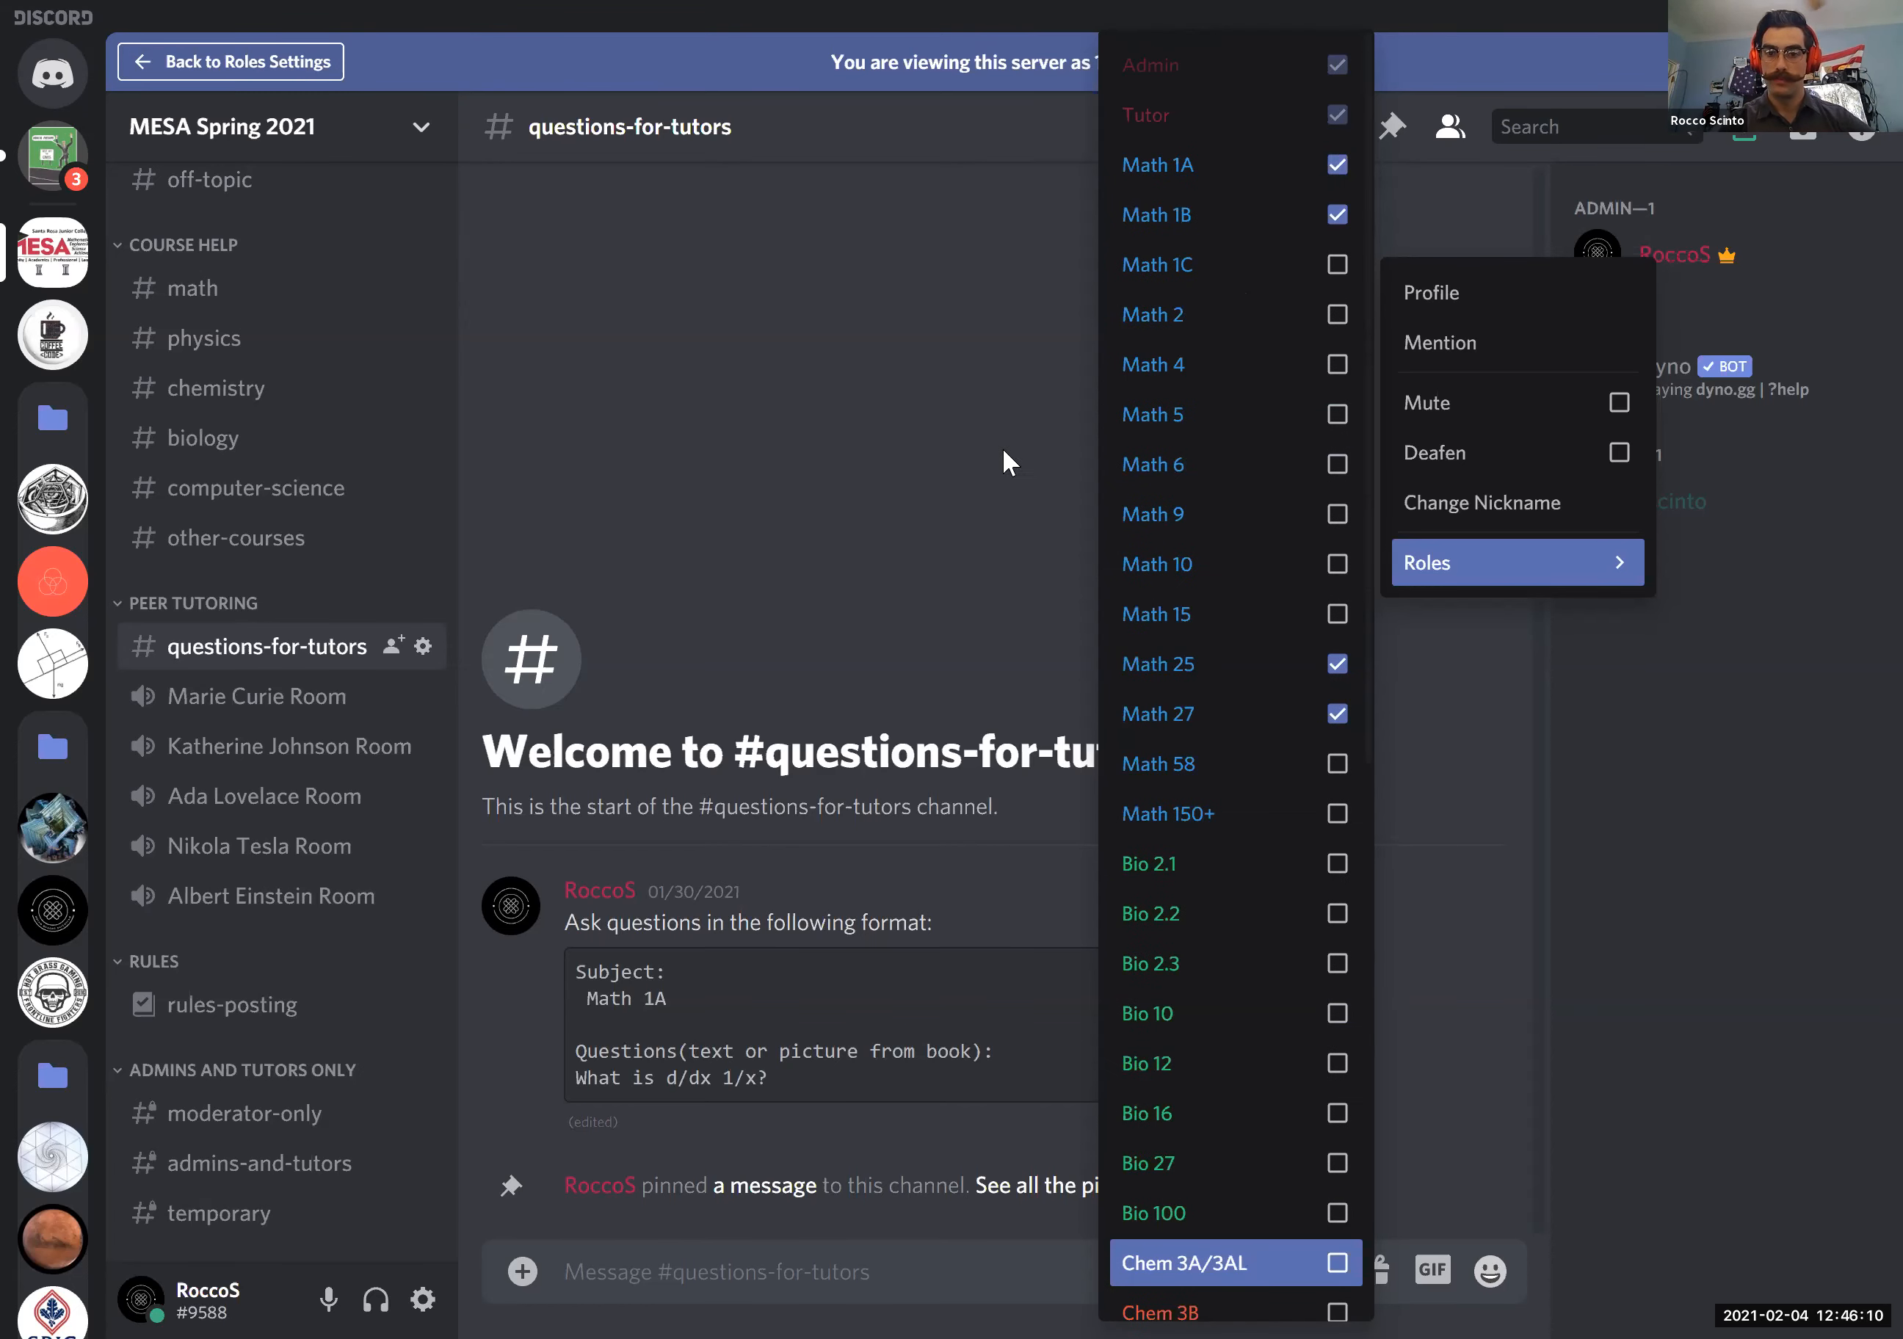
{"action": "left_click", "coordinate": [934, 343]}
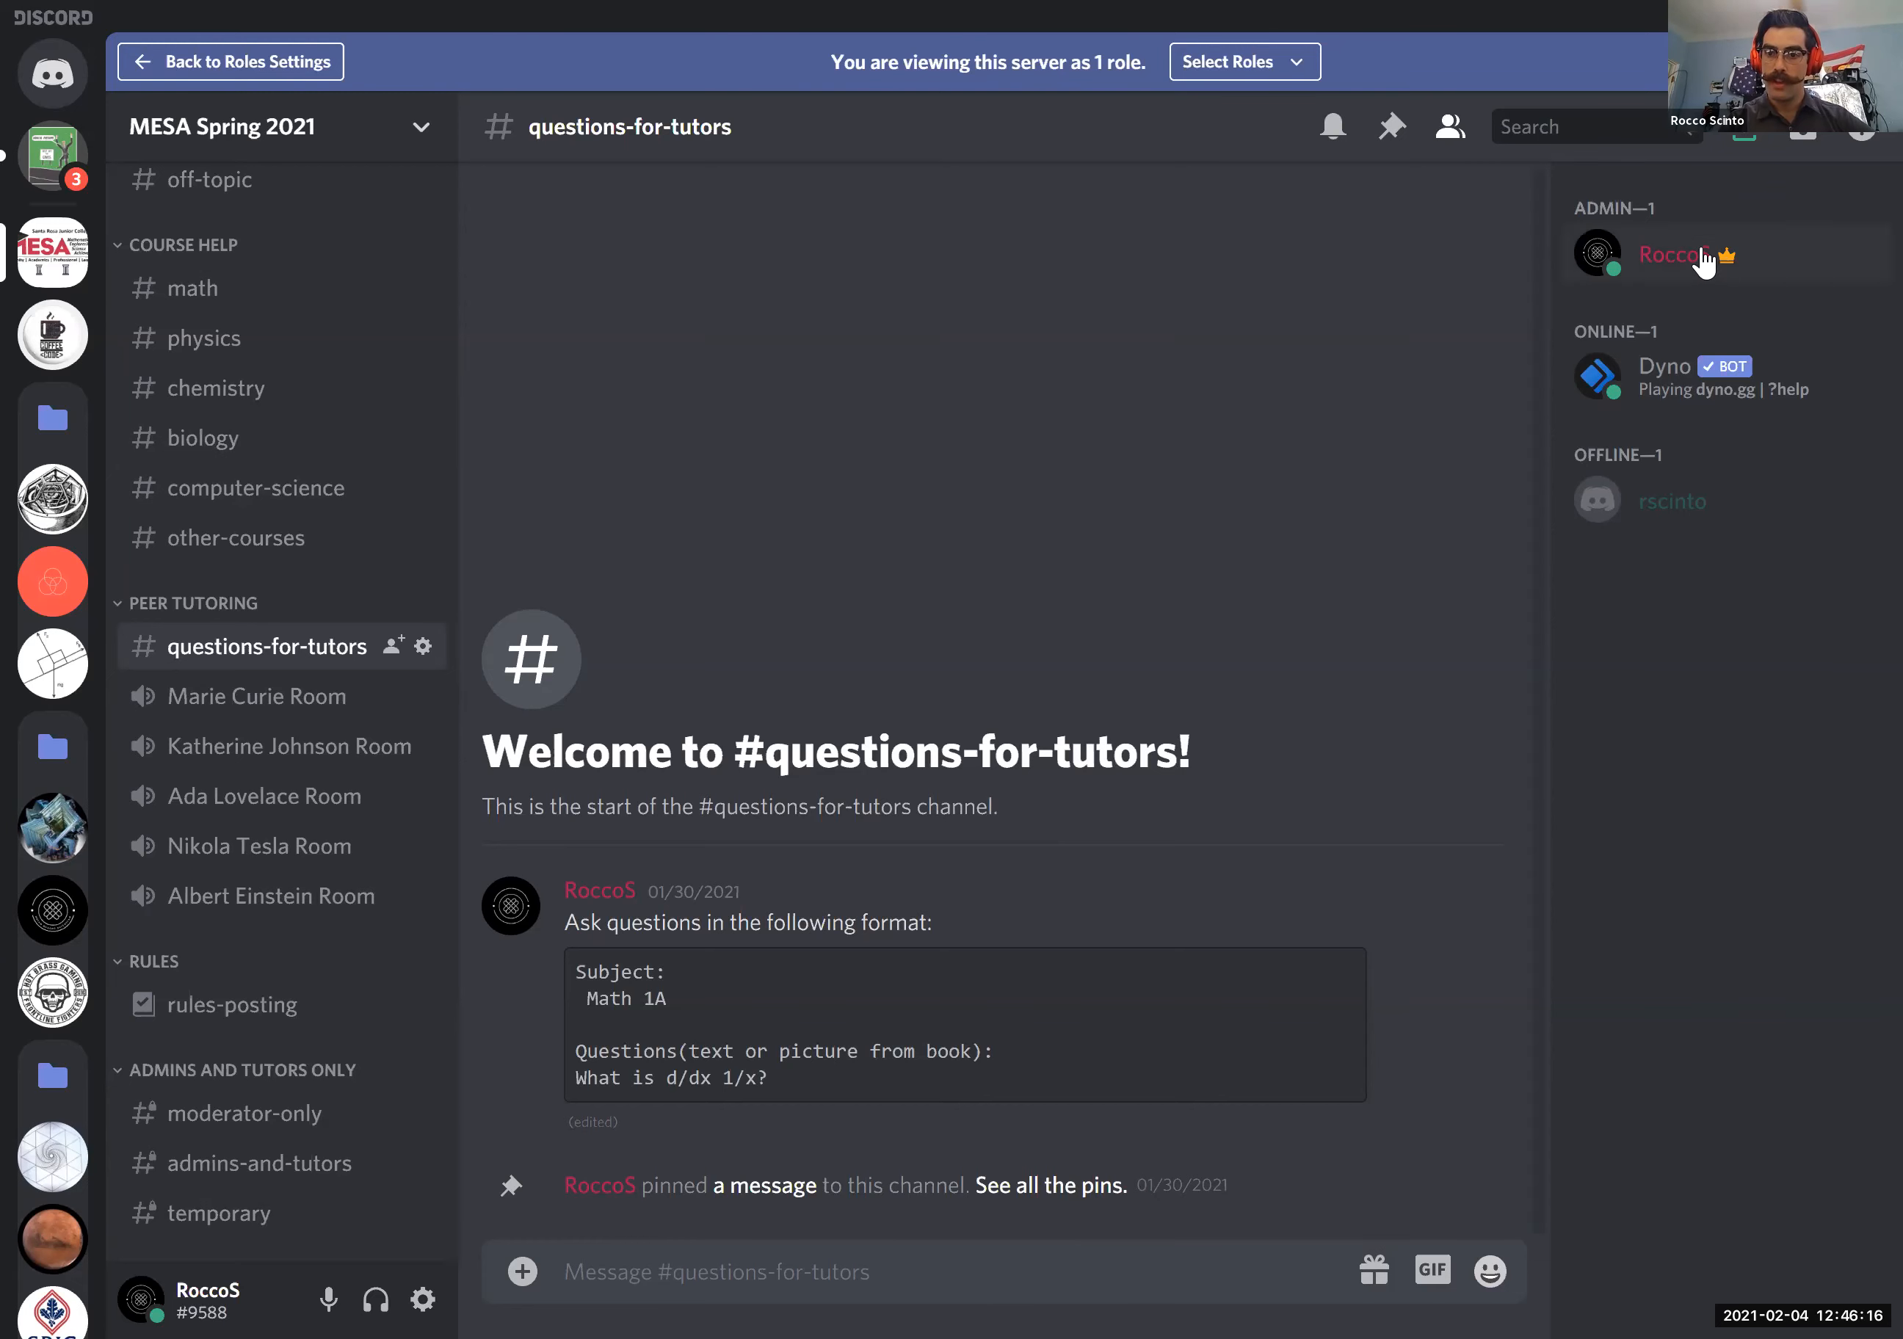
- Change the admin's server nickname to their first name followed by the pronouns (He/Him)
{"action": "right_click", "coordinate": [1657, 253]}
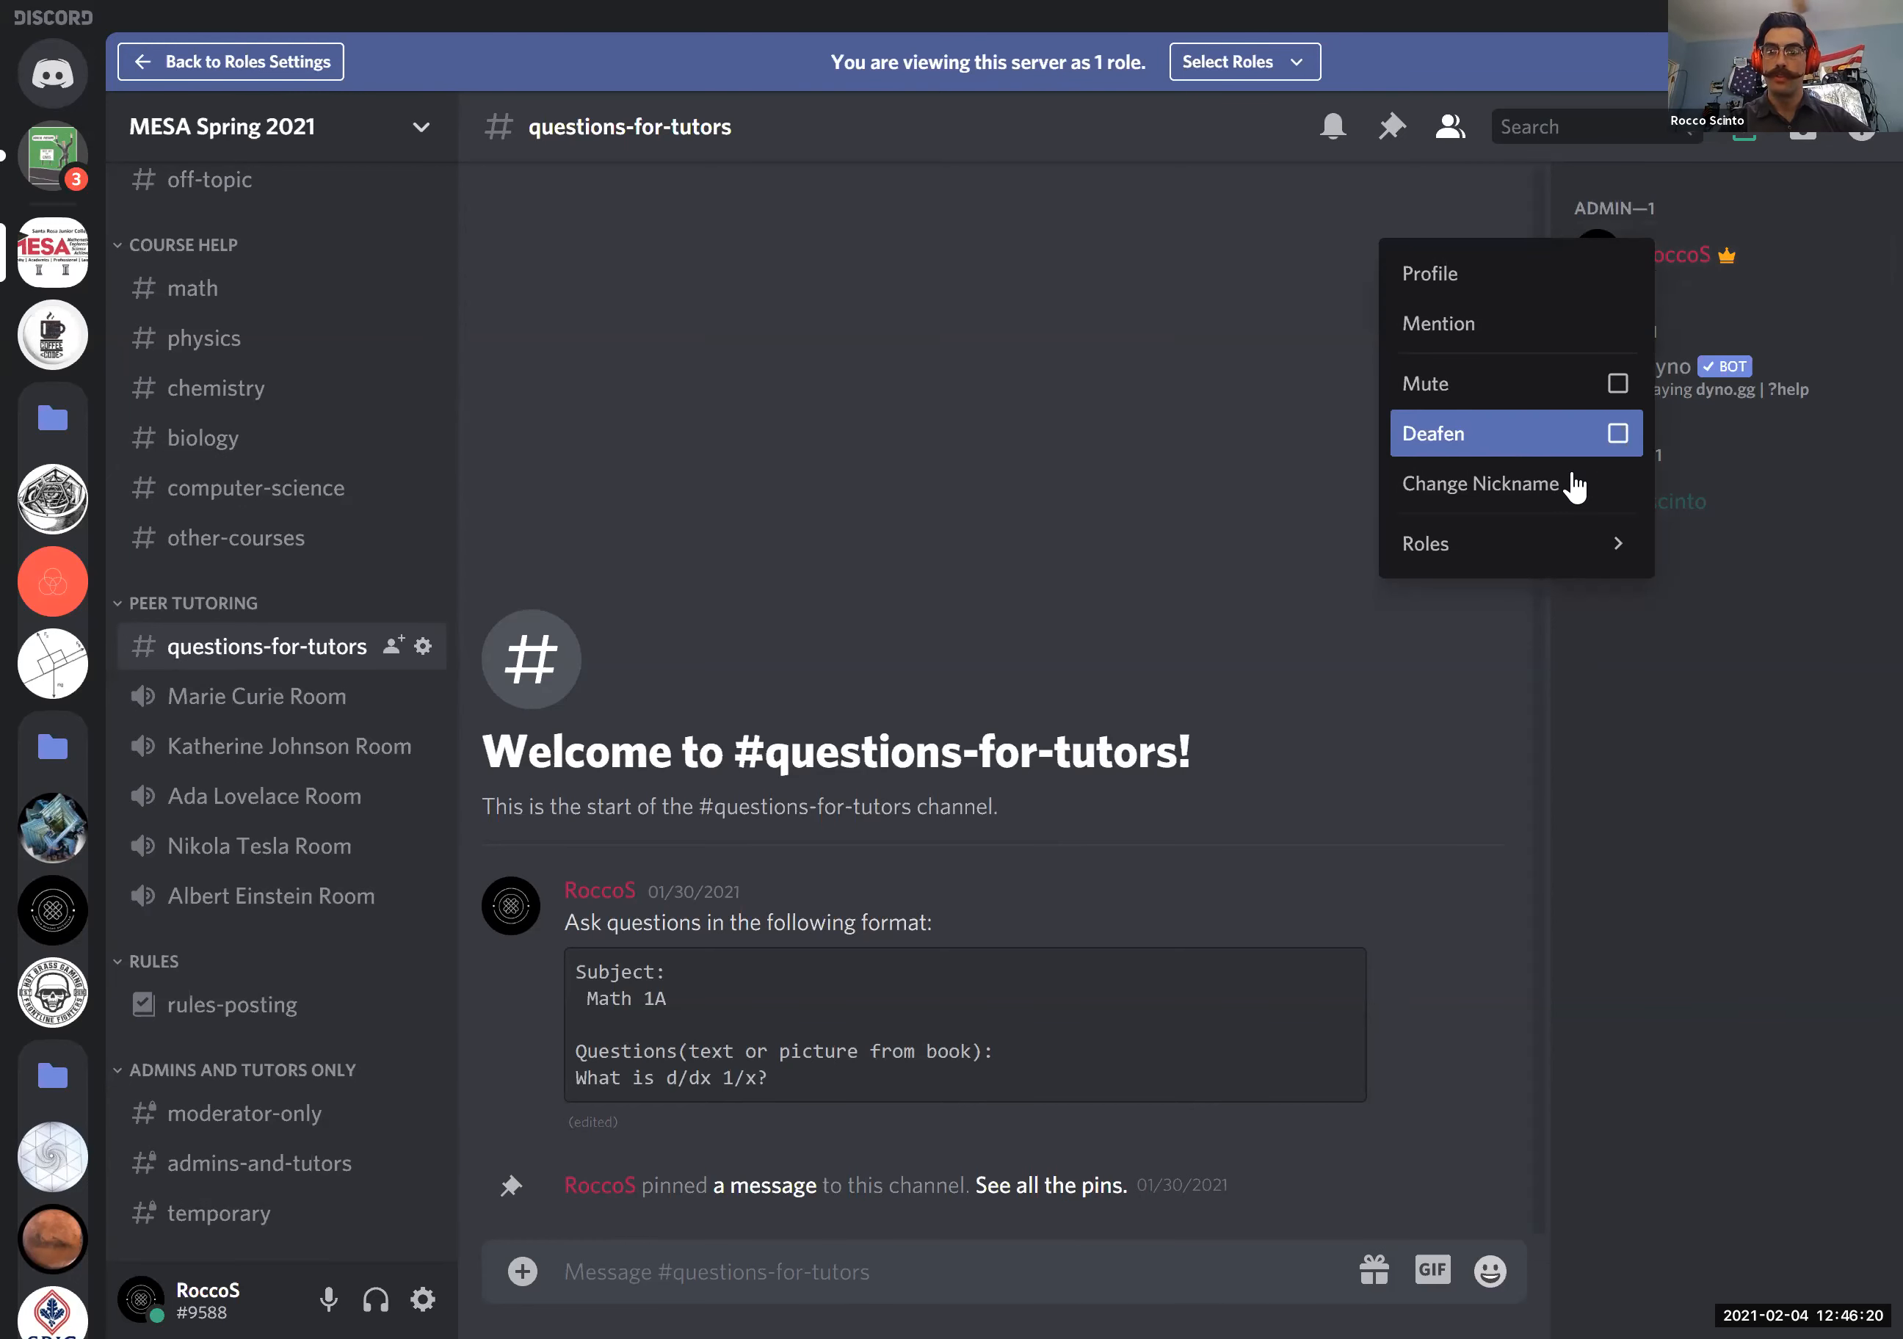
{"action": "left_click", "coordinate": [1552, 492]}
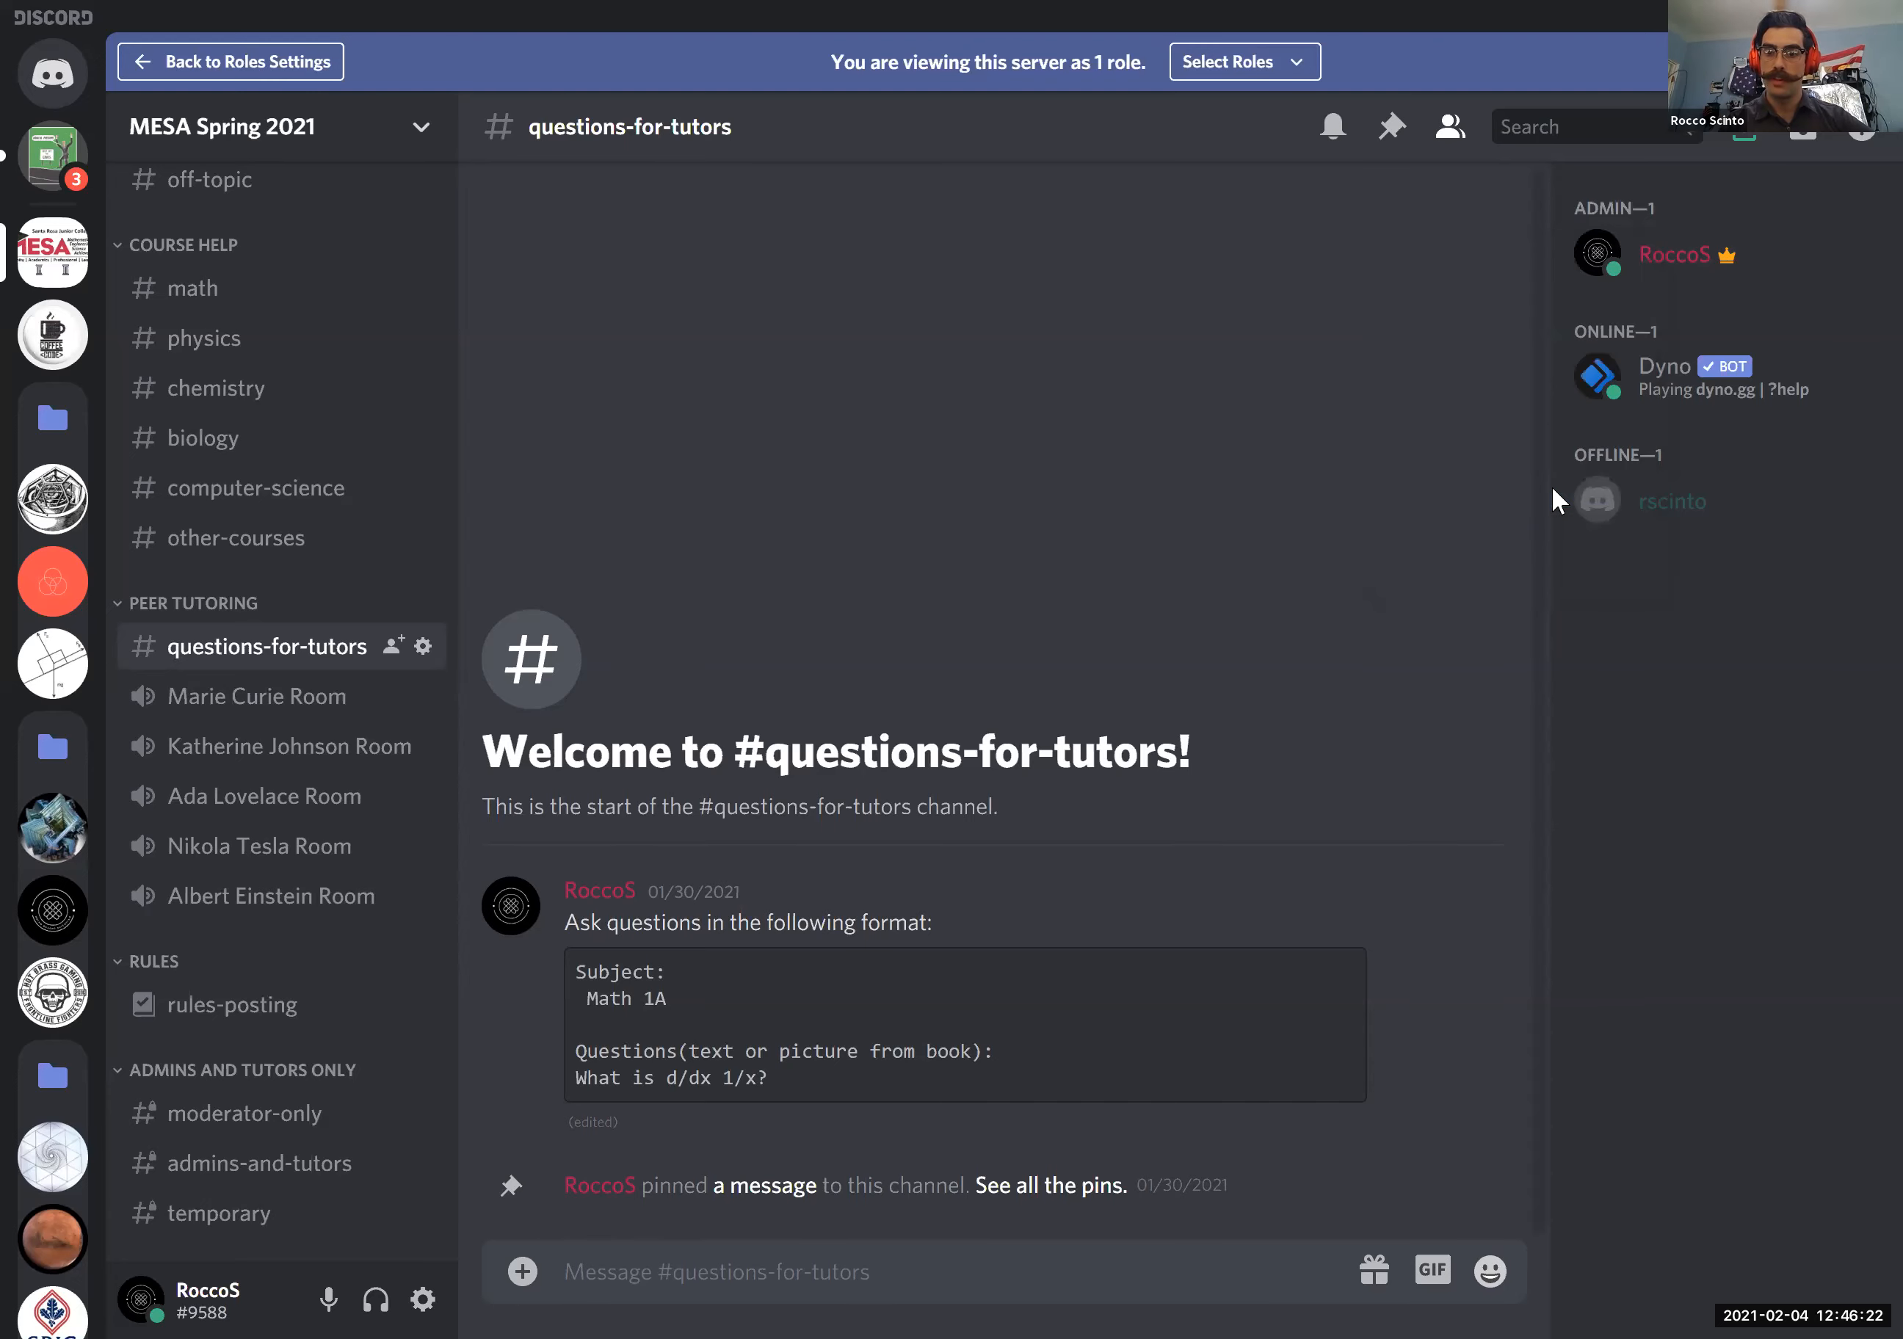
{"action": "type", "text": "Rocco ()"}
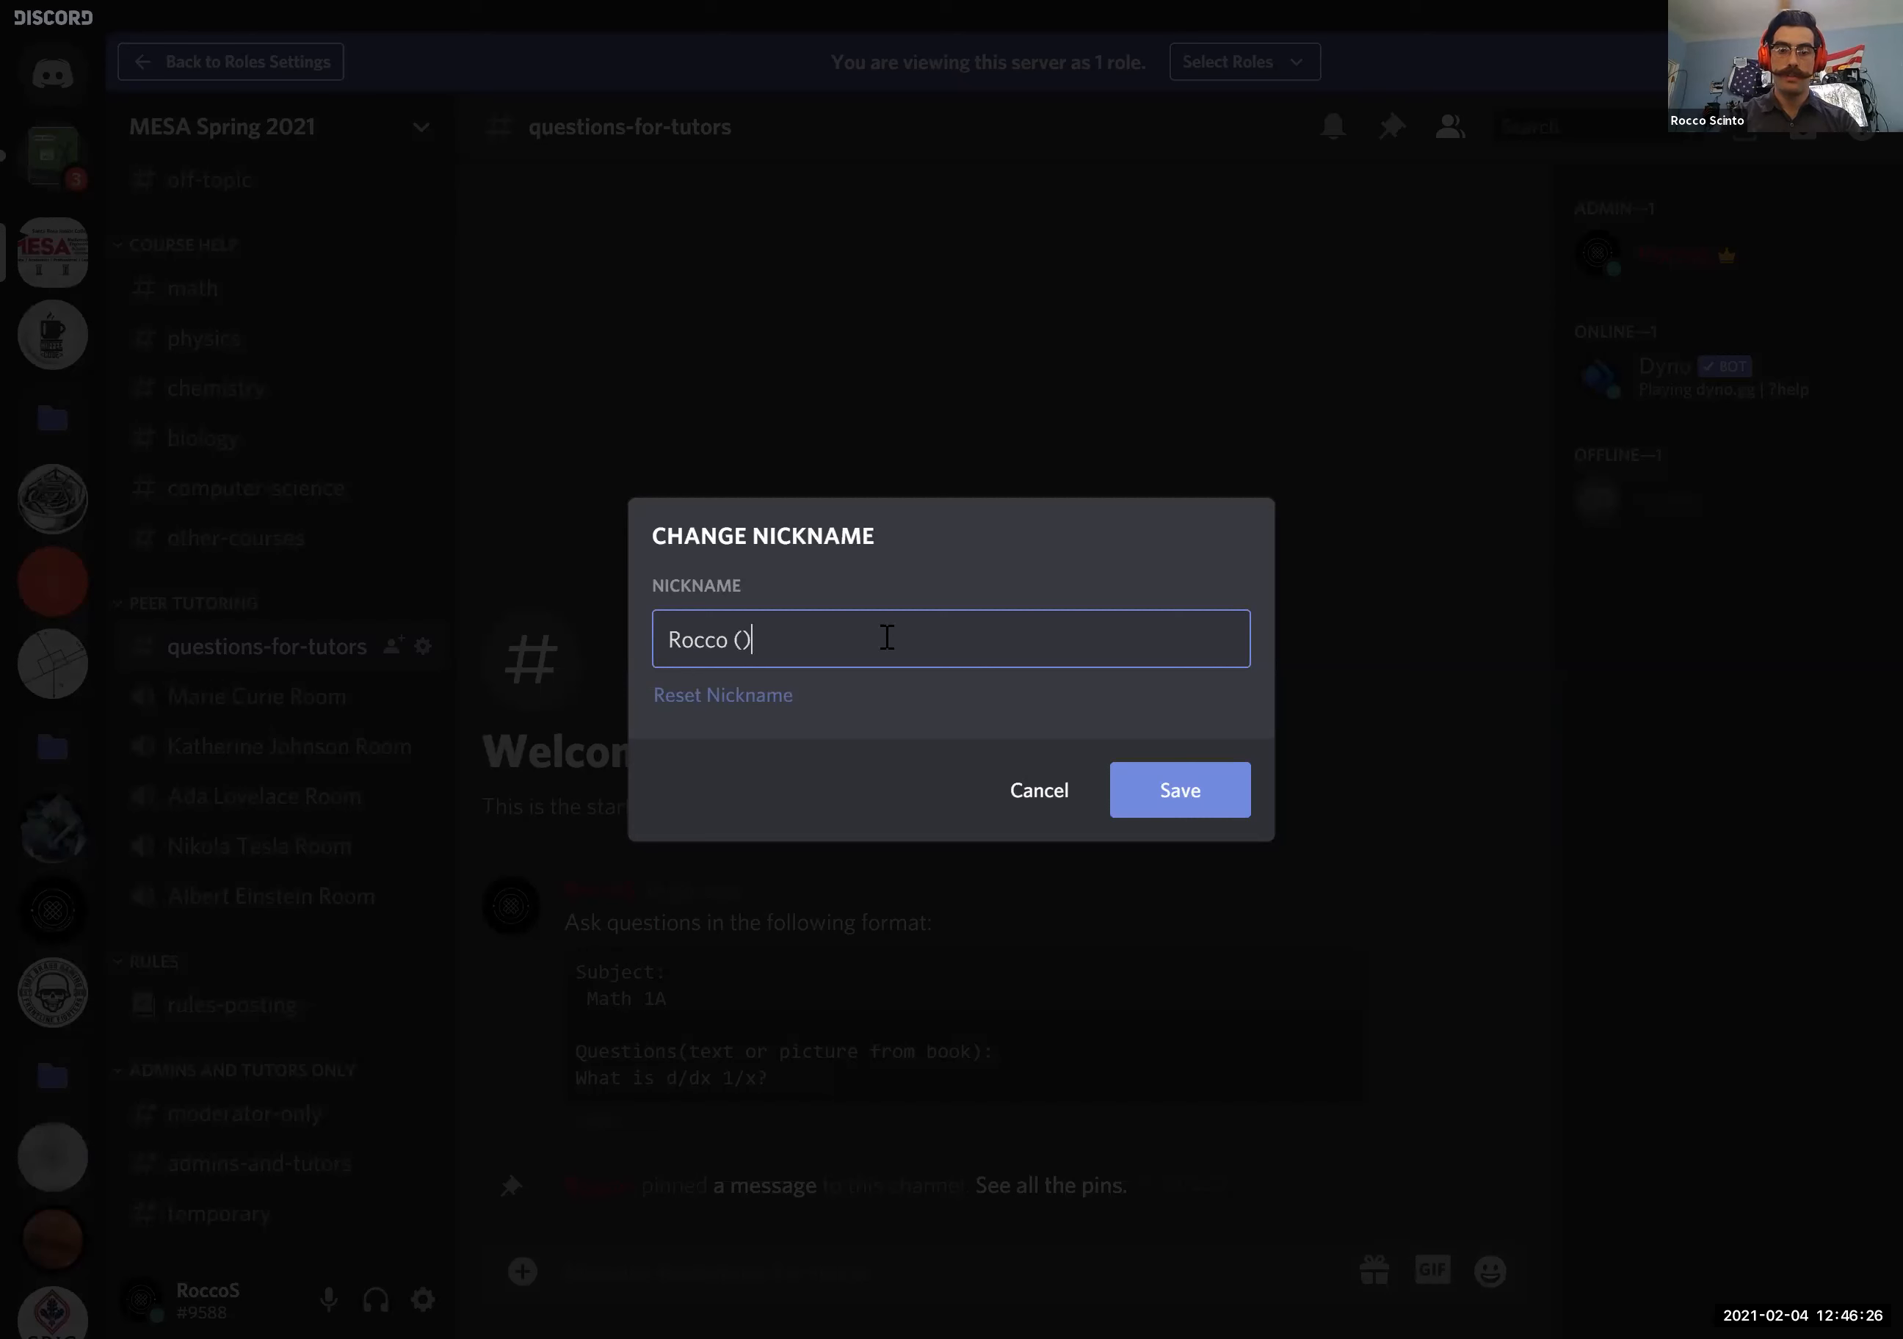
{"action": "type", "text": "He/him"}
{"action": "key", "text": "Left"}
{"action": "key", "text": "Left"}
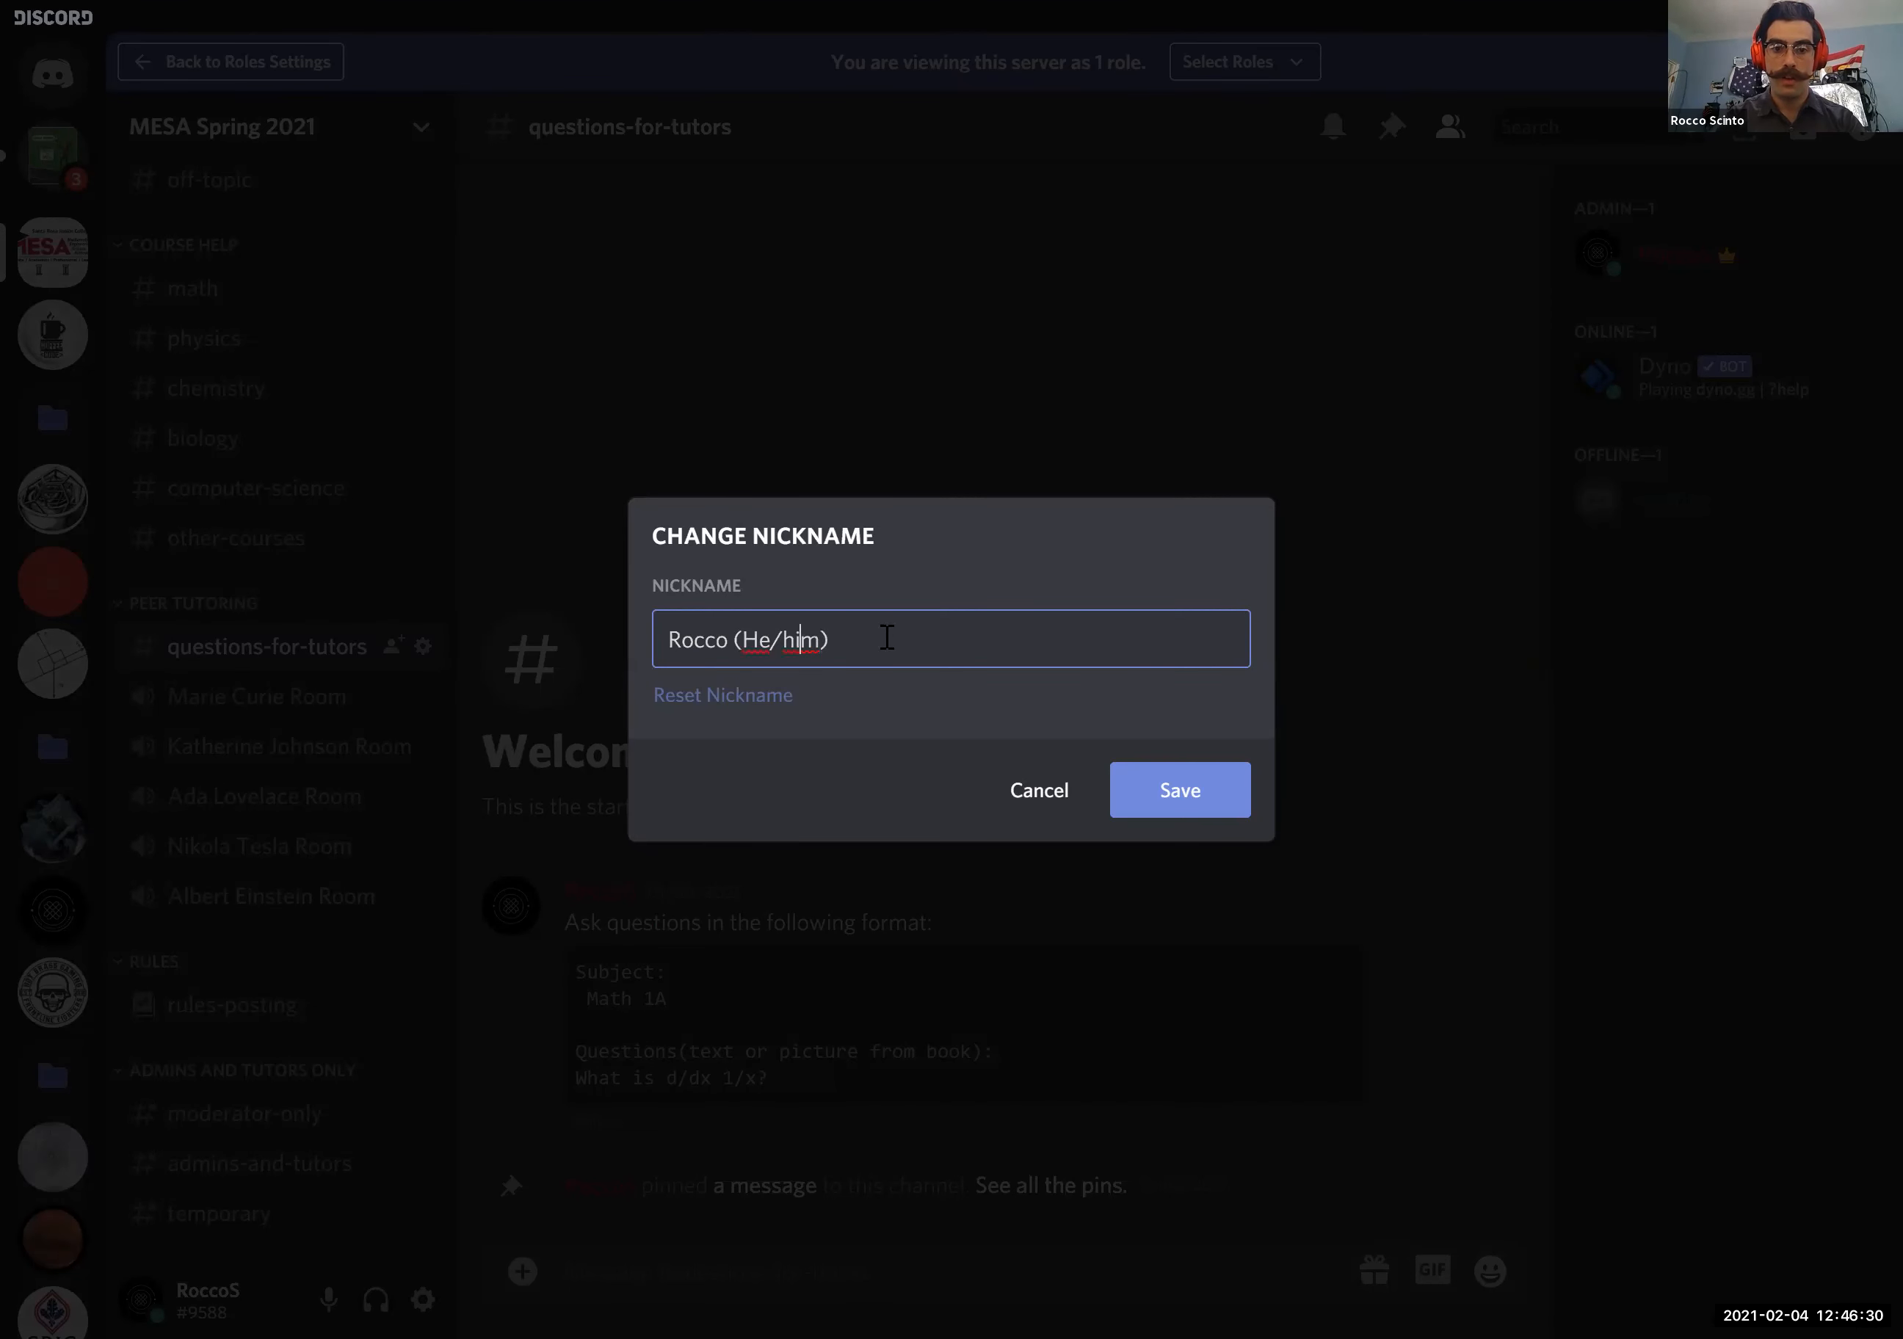
{"action": "key", "text": "BackSpace"}
{"action": "type", "text": "H"}
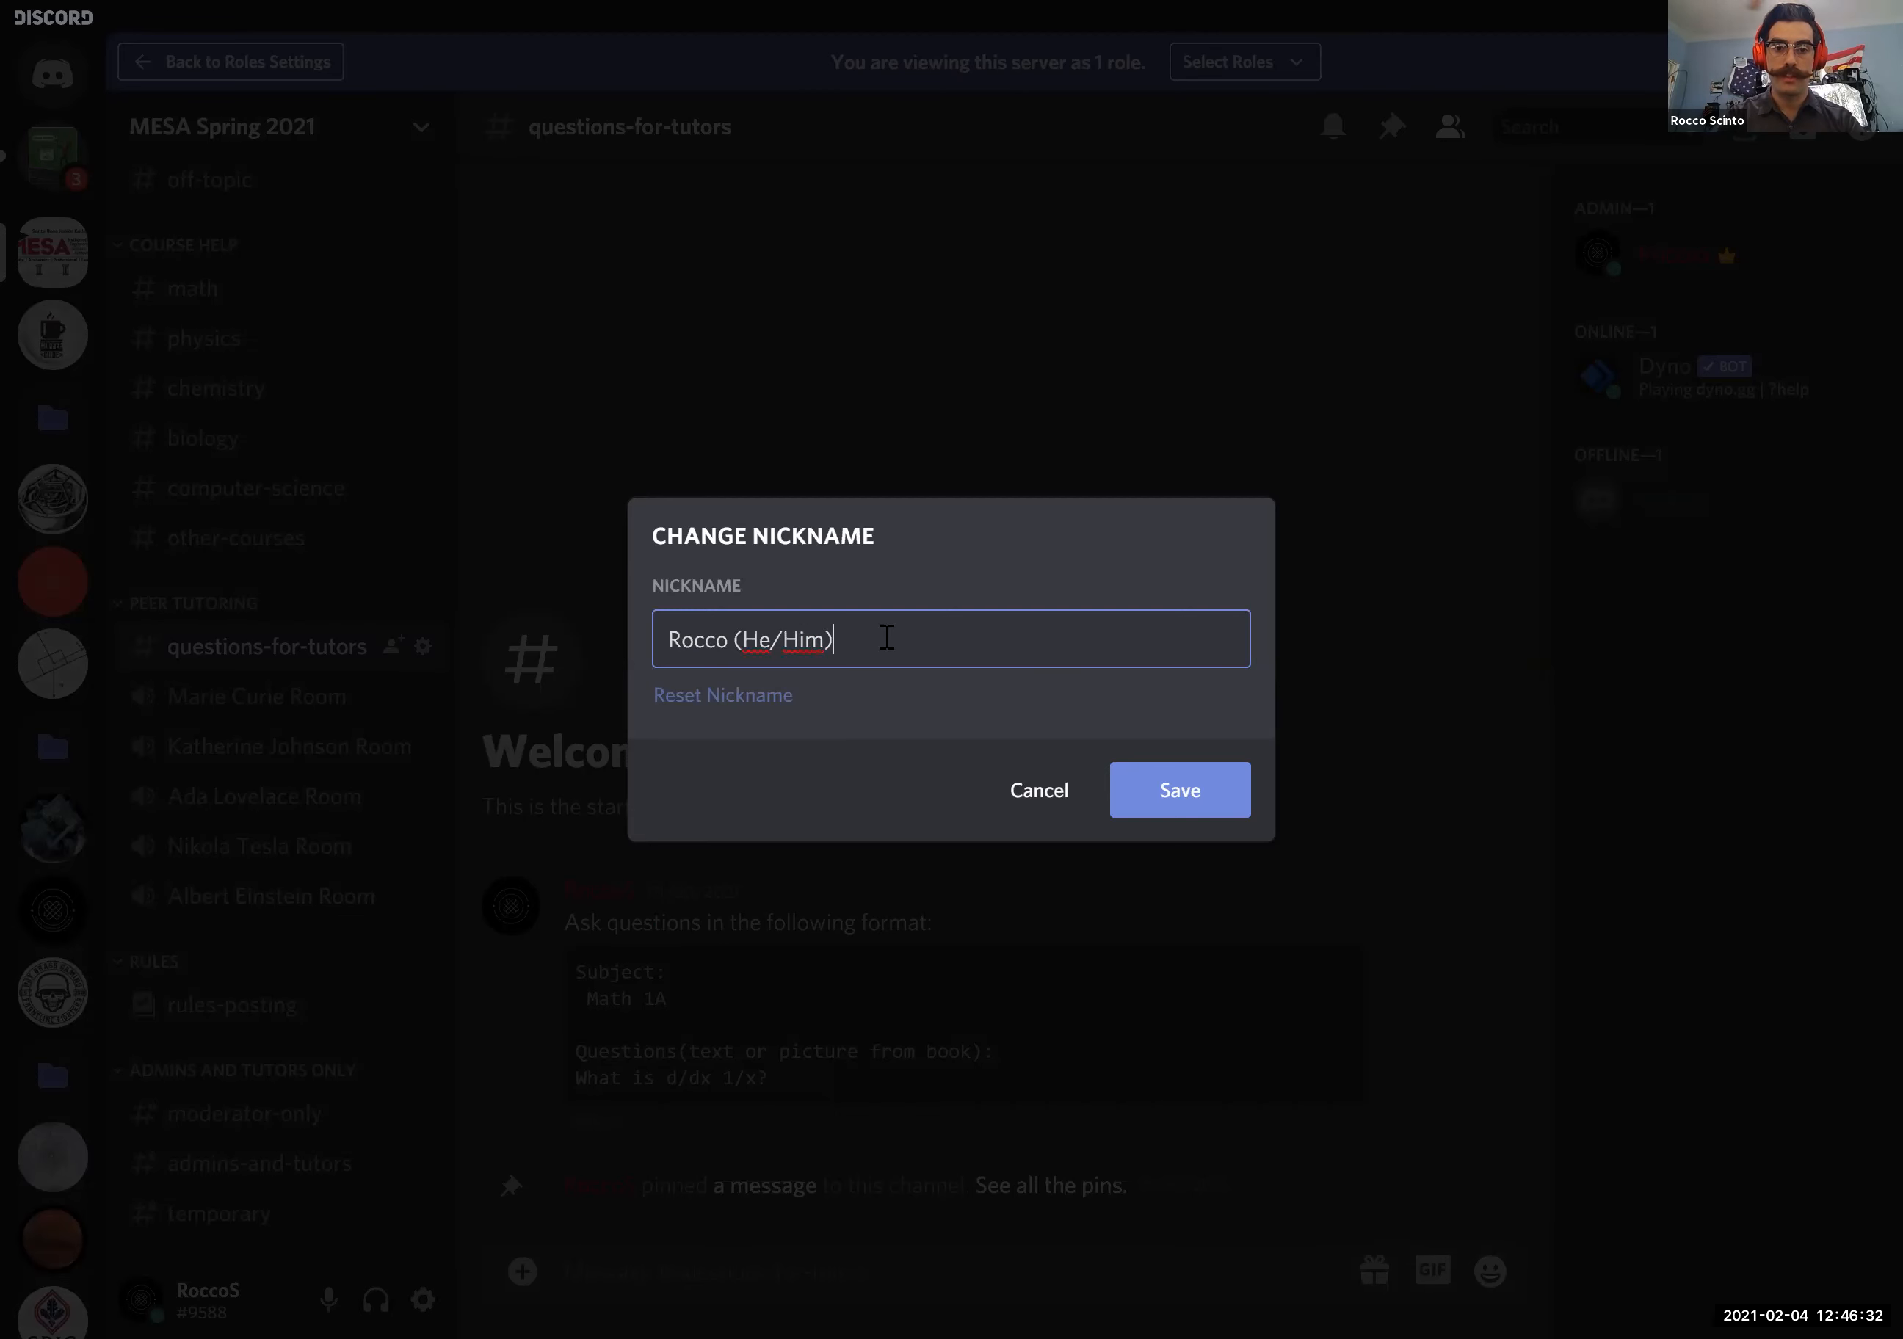
{"action": "left_click", "coordinate": [1186, 793]}
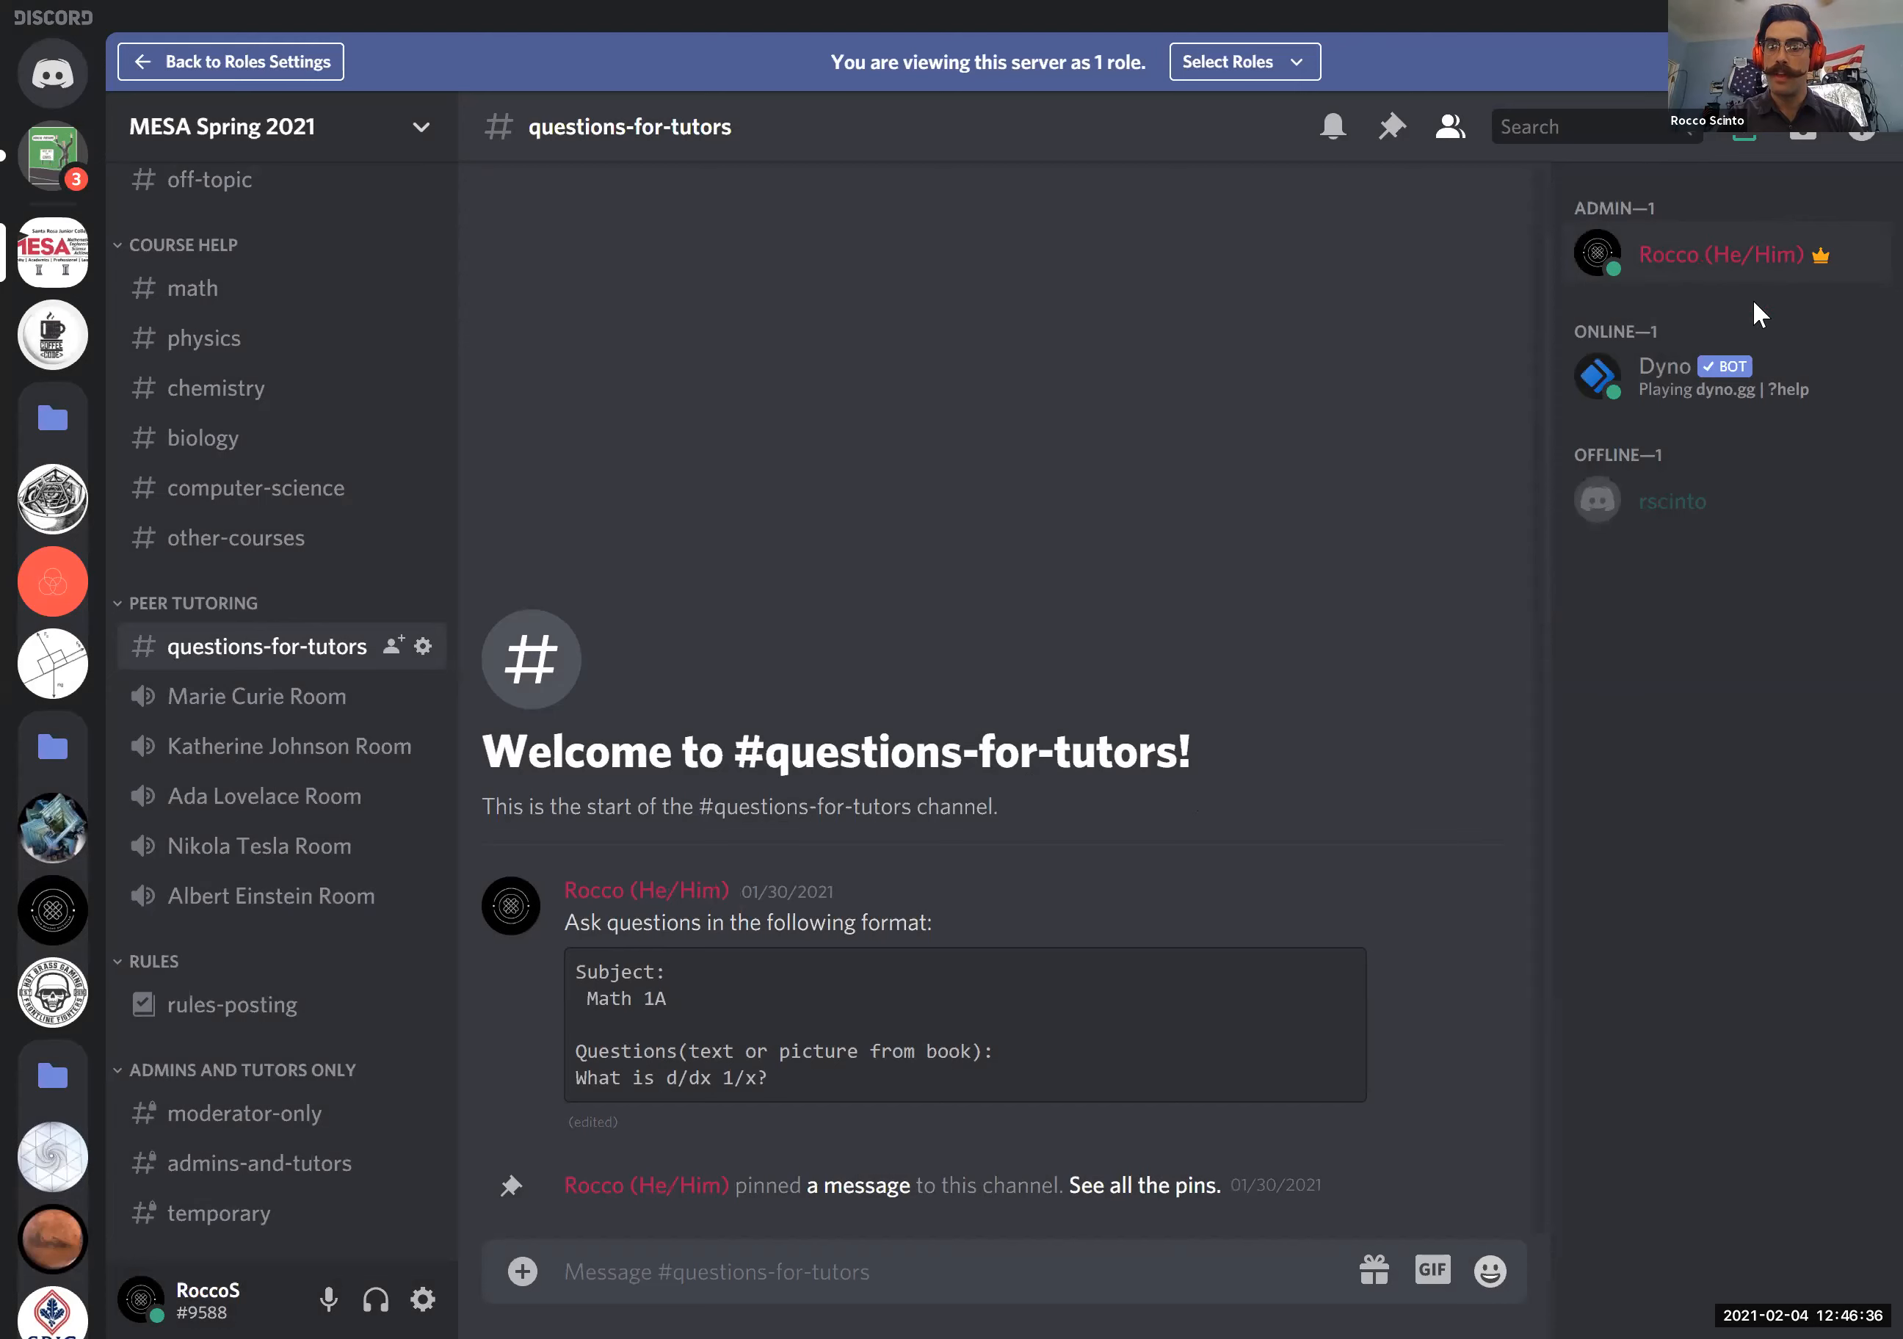
- Look at the nicknames in the Physics 40 server's general channel, and return to the MESA Spring 2021 server
{"action": "mouse_move", "coordinate": [1064, 889]}
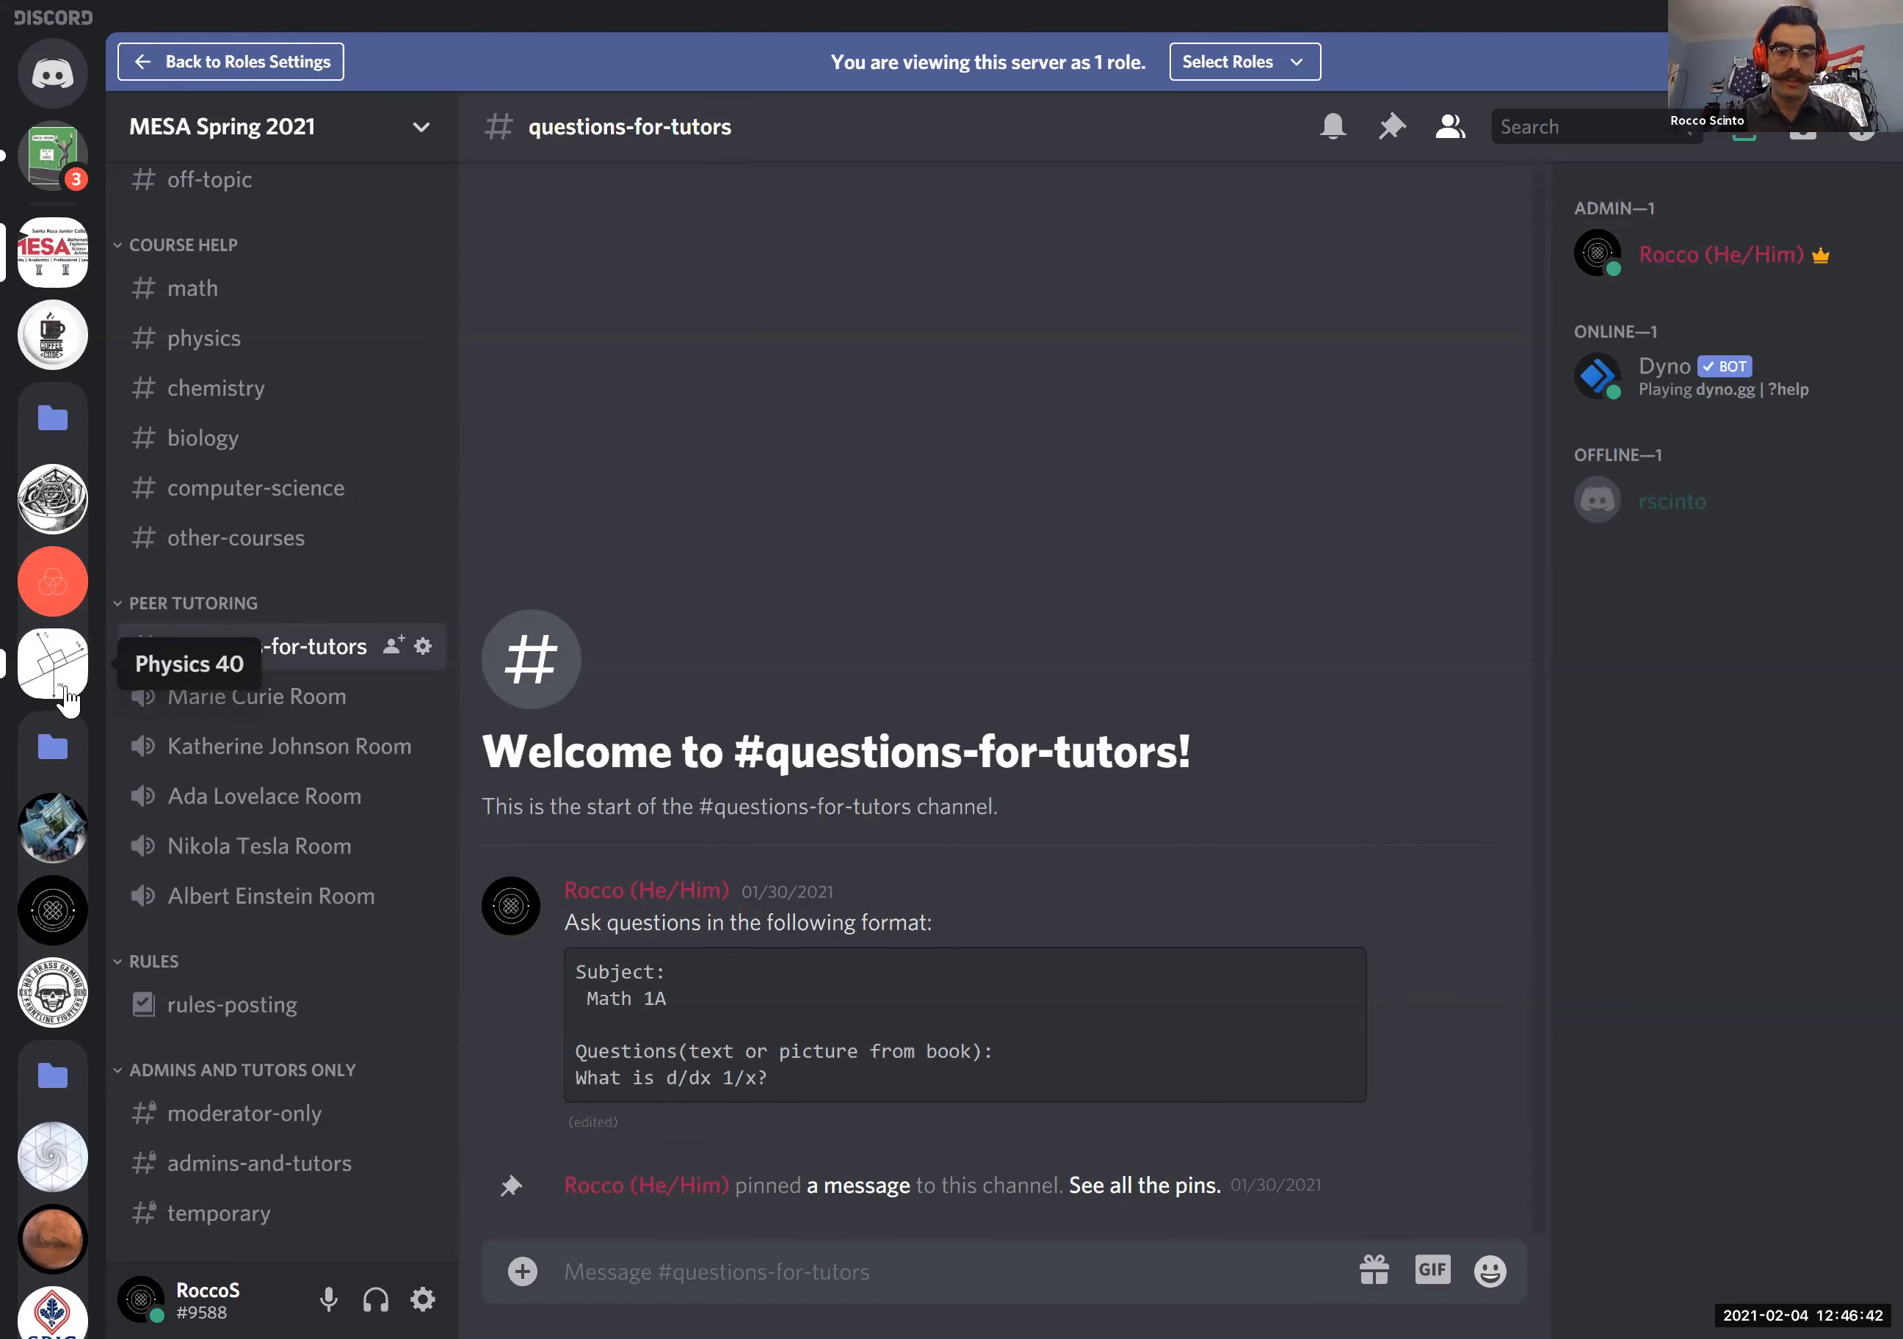
{"action": "left_click", "coordinate": [64, 688]}
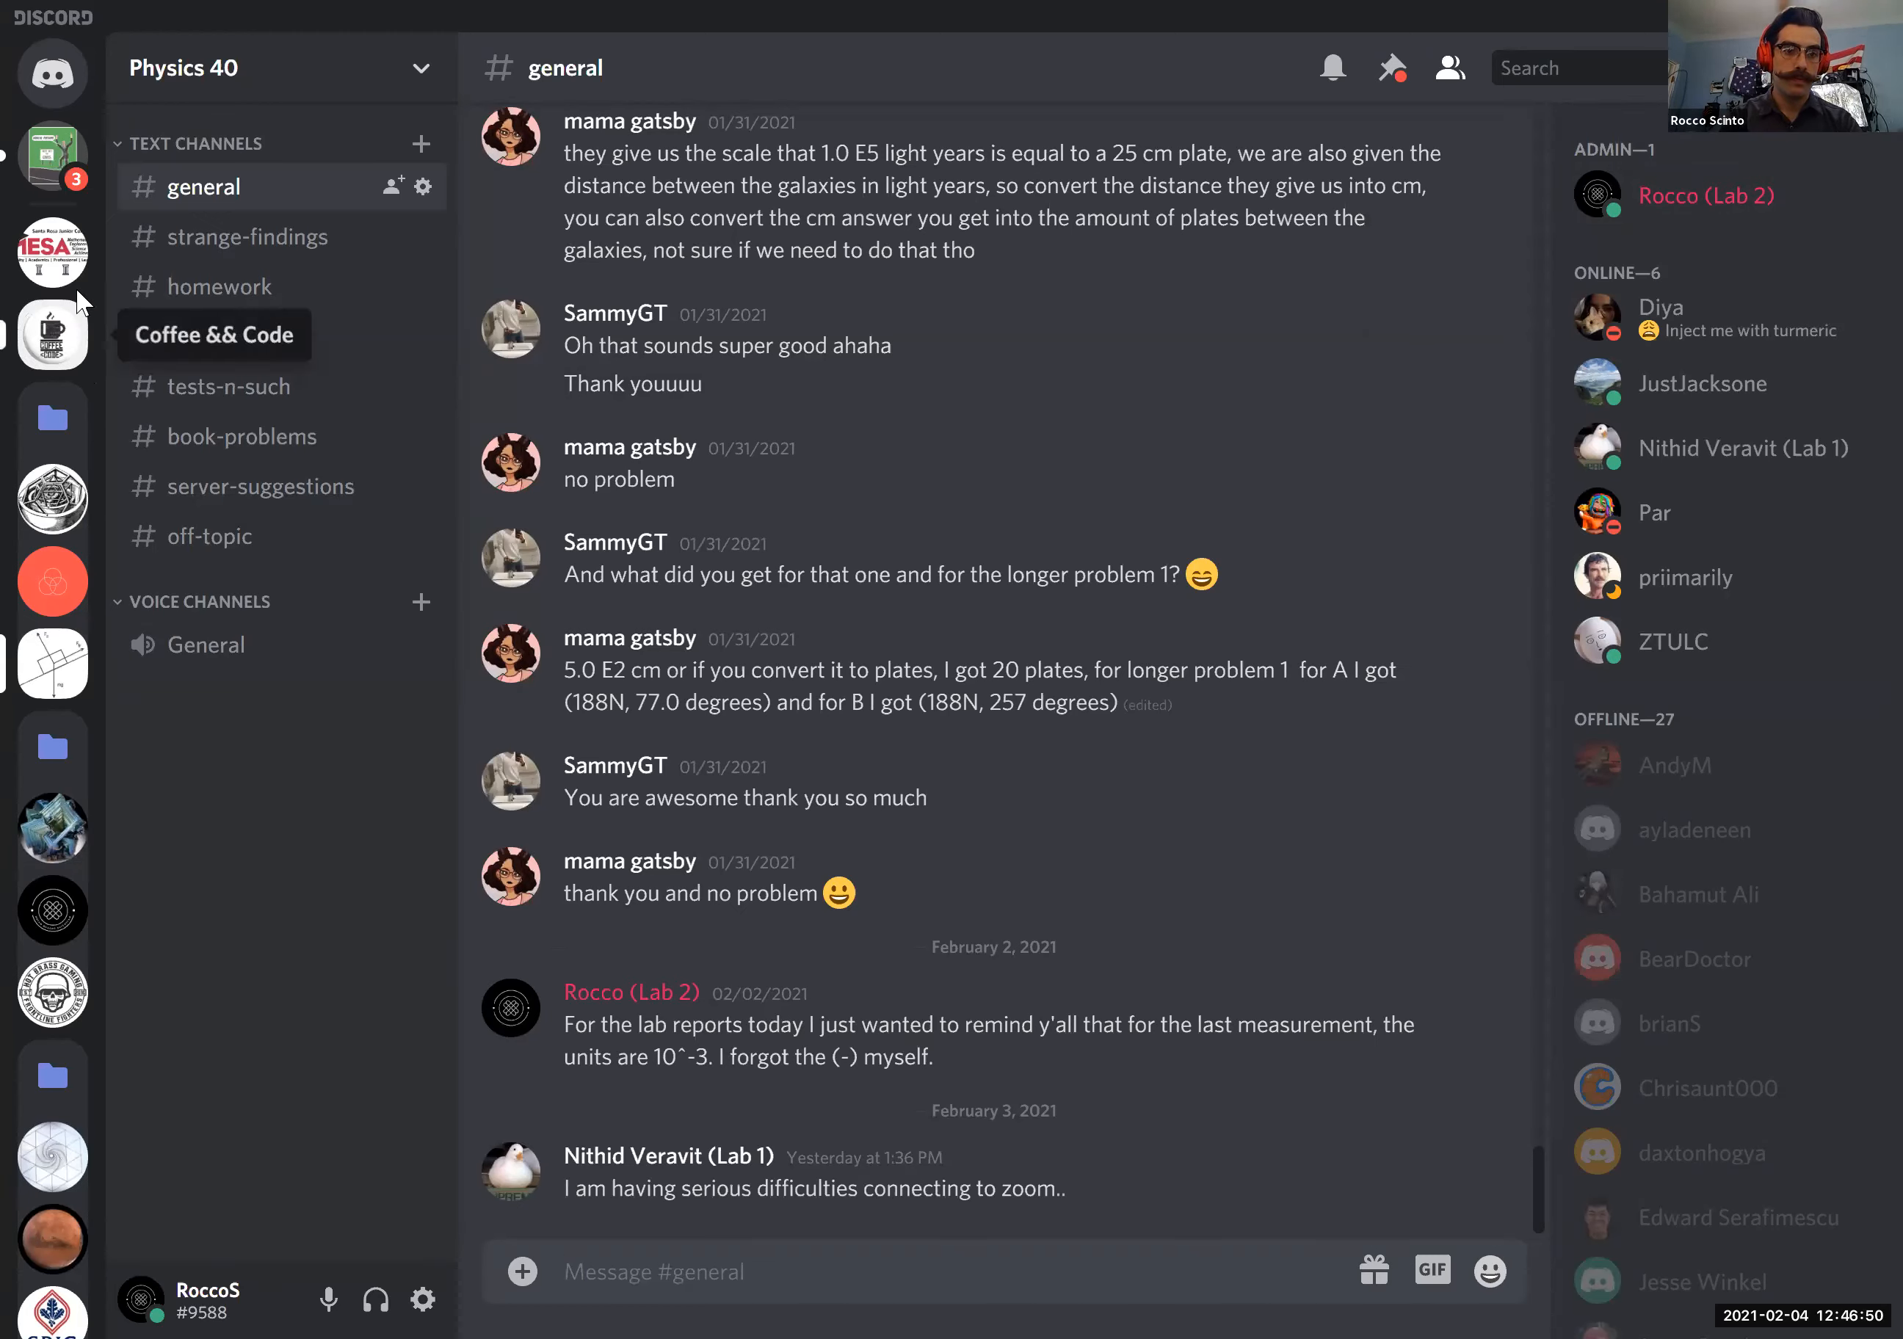
{"action": "left_click", "coordinate": [63, 271]}
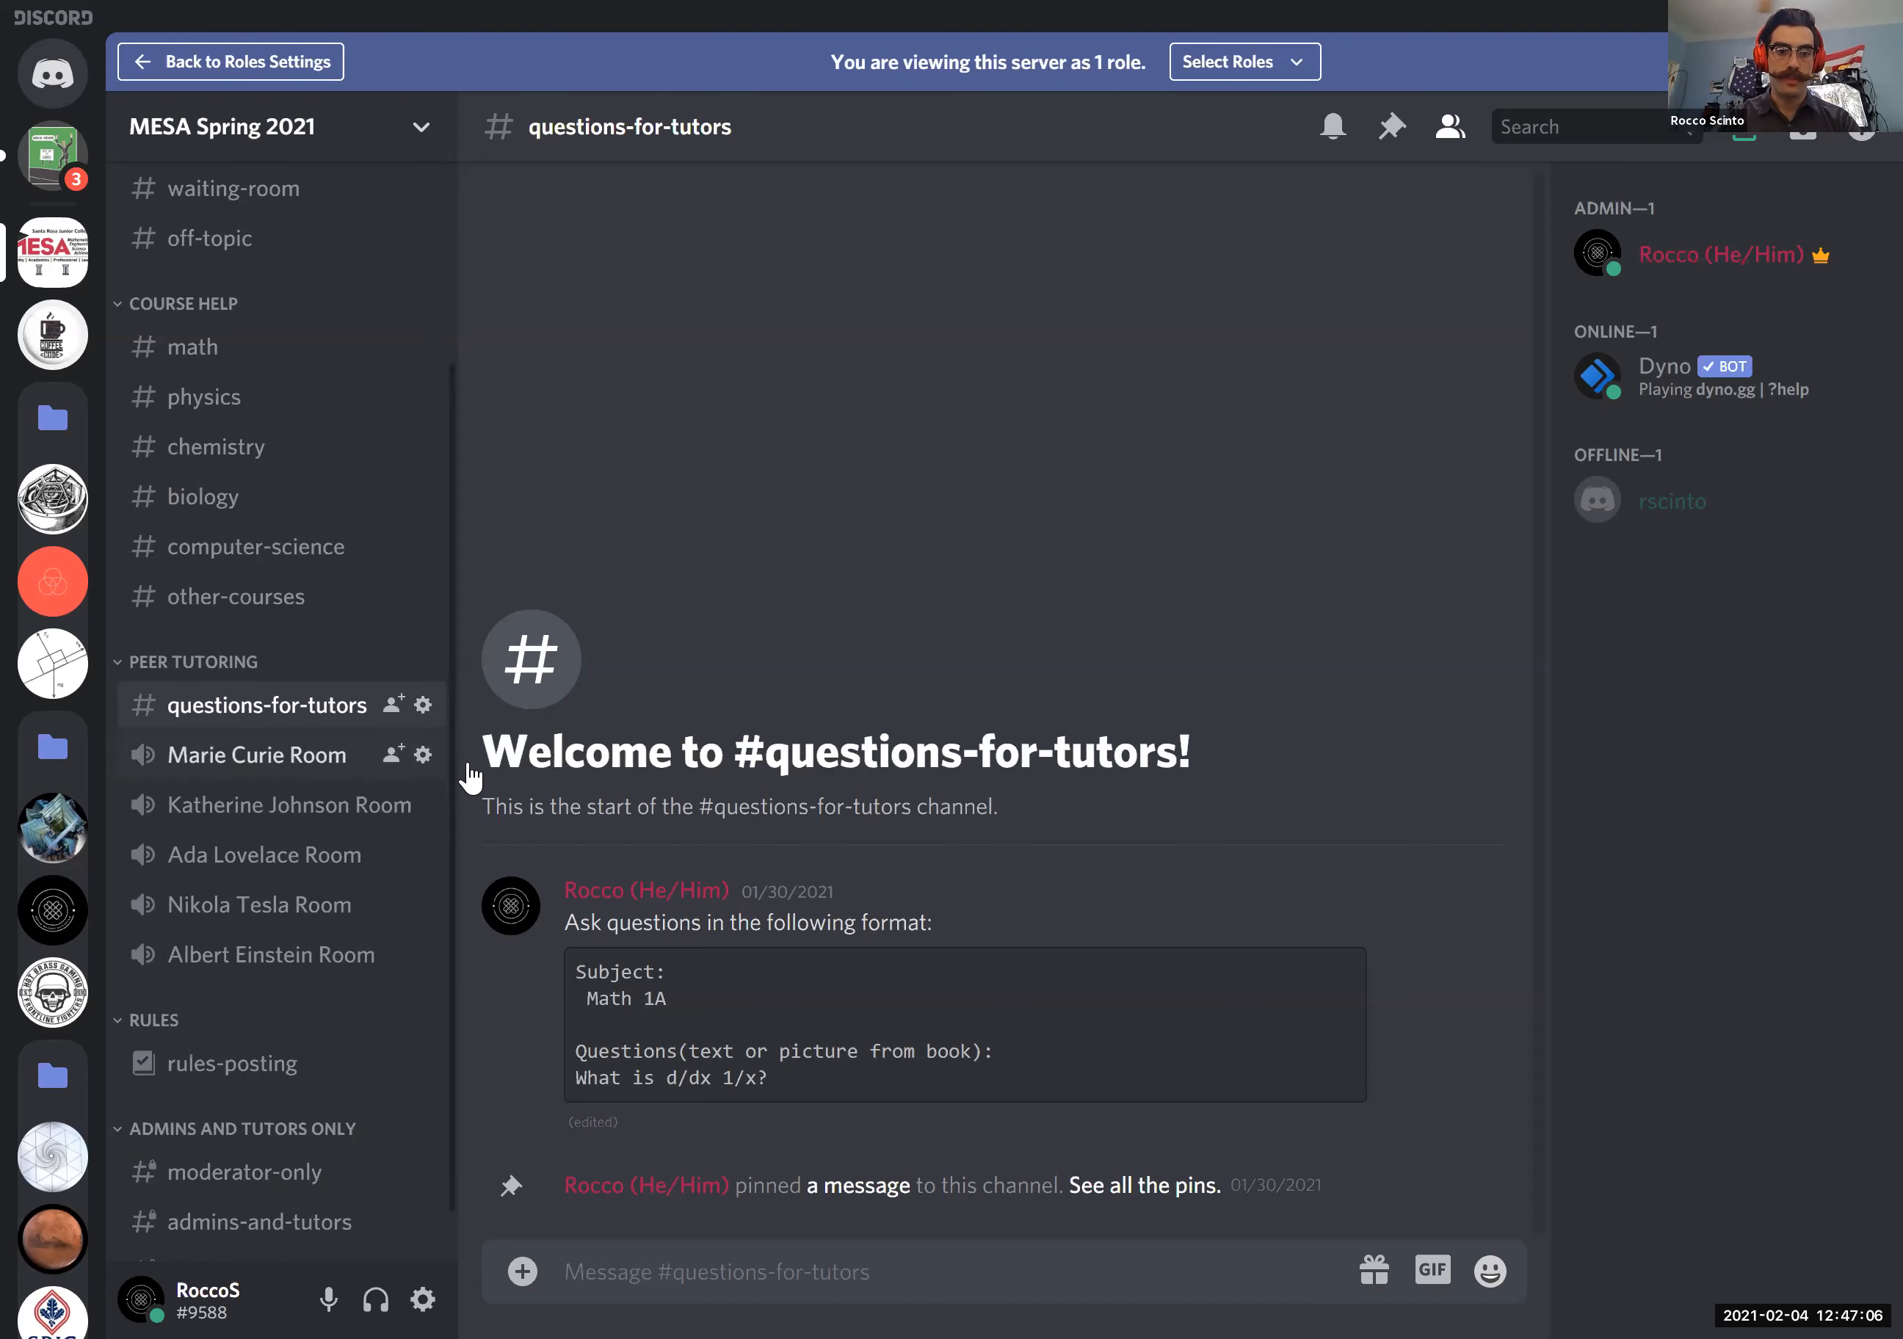
- Post the message "Meet in the marie curry room" in the questions-for-tutors channel
{"action": "type", "text": "Meet in the marie cur"}
{"action": "key", "text": "BackSpace"}
{"action": "key", "text": "BackSpace"}
{"action": "key", "text": "BackSpace"}
{"action": "key", "text": "BackSpace"}
{"action": "key", "text": "BackSpace"}
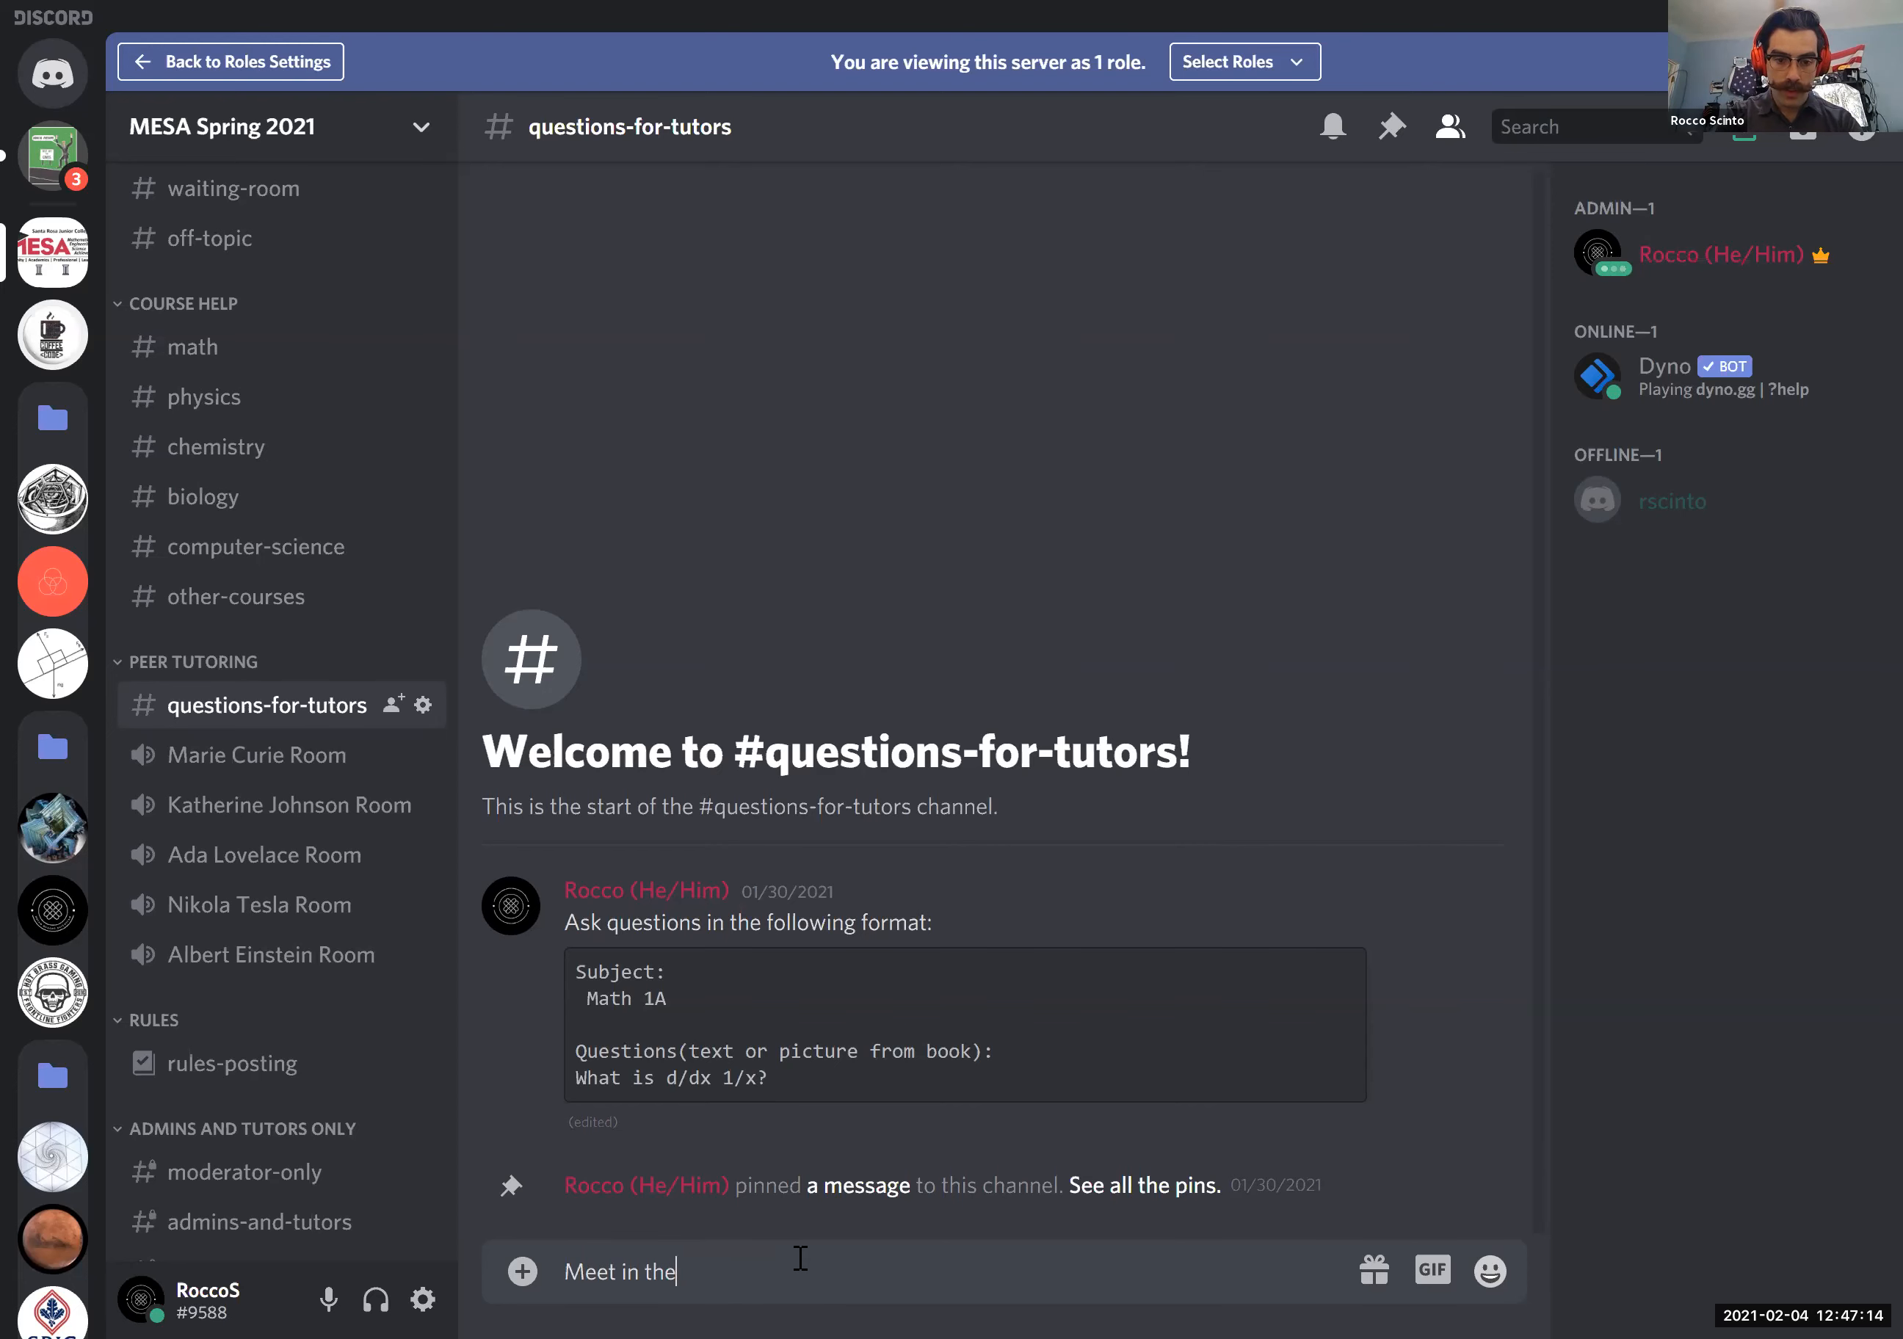
{"action": "type", "text": "#mar"}
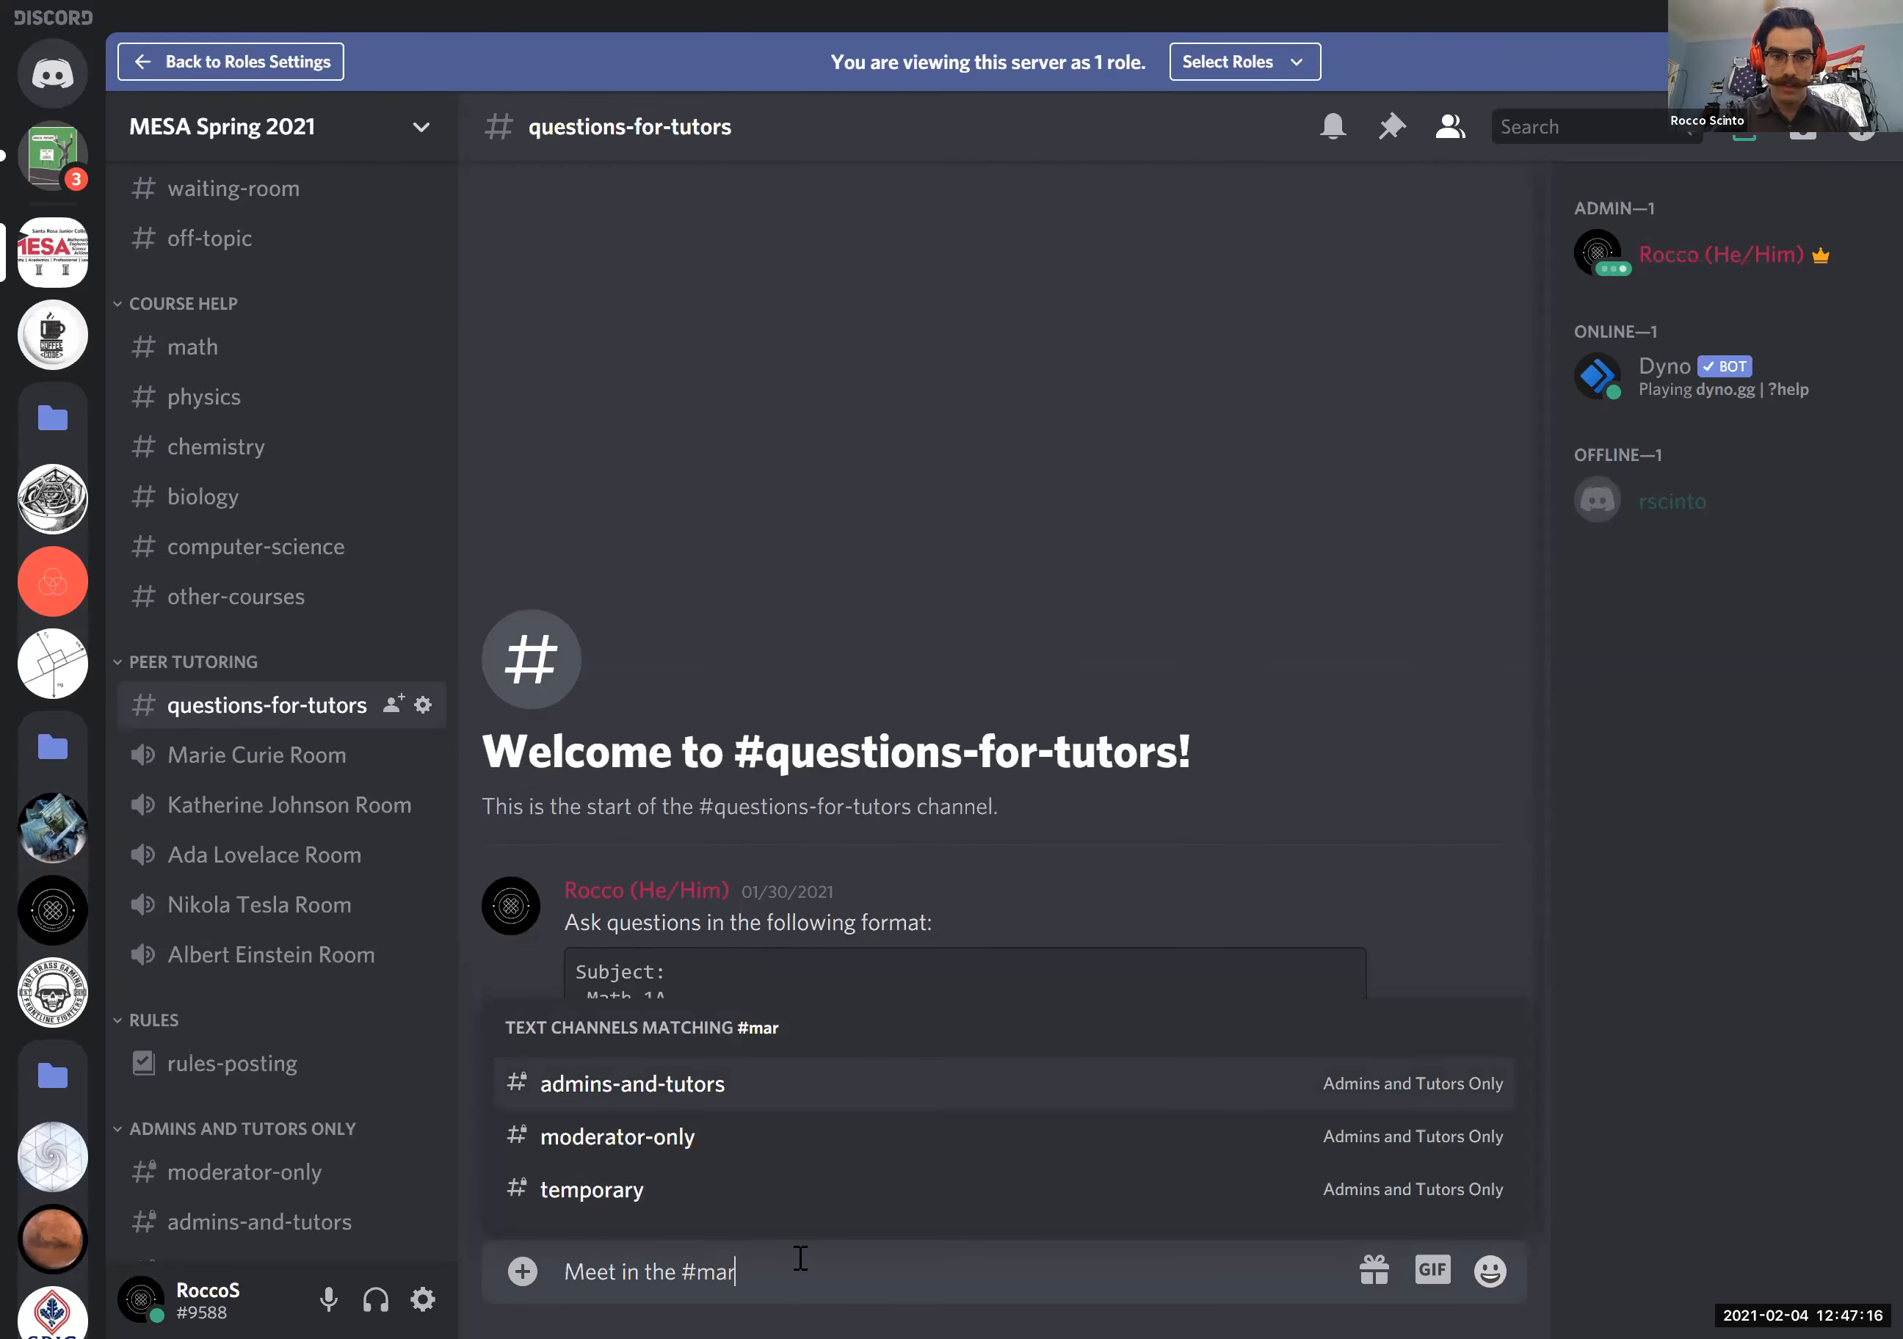
{"action": "key", "text": "BackSpace"}
{"action": "key", "text": "BackSpace"}
{"action": "key", "text": "BackSpace"}
{"action": "key", "text": "BackSpace"}
{"action": "type", "text": "marie curry room"}
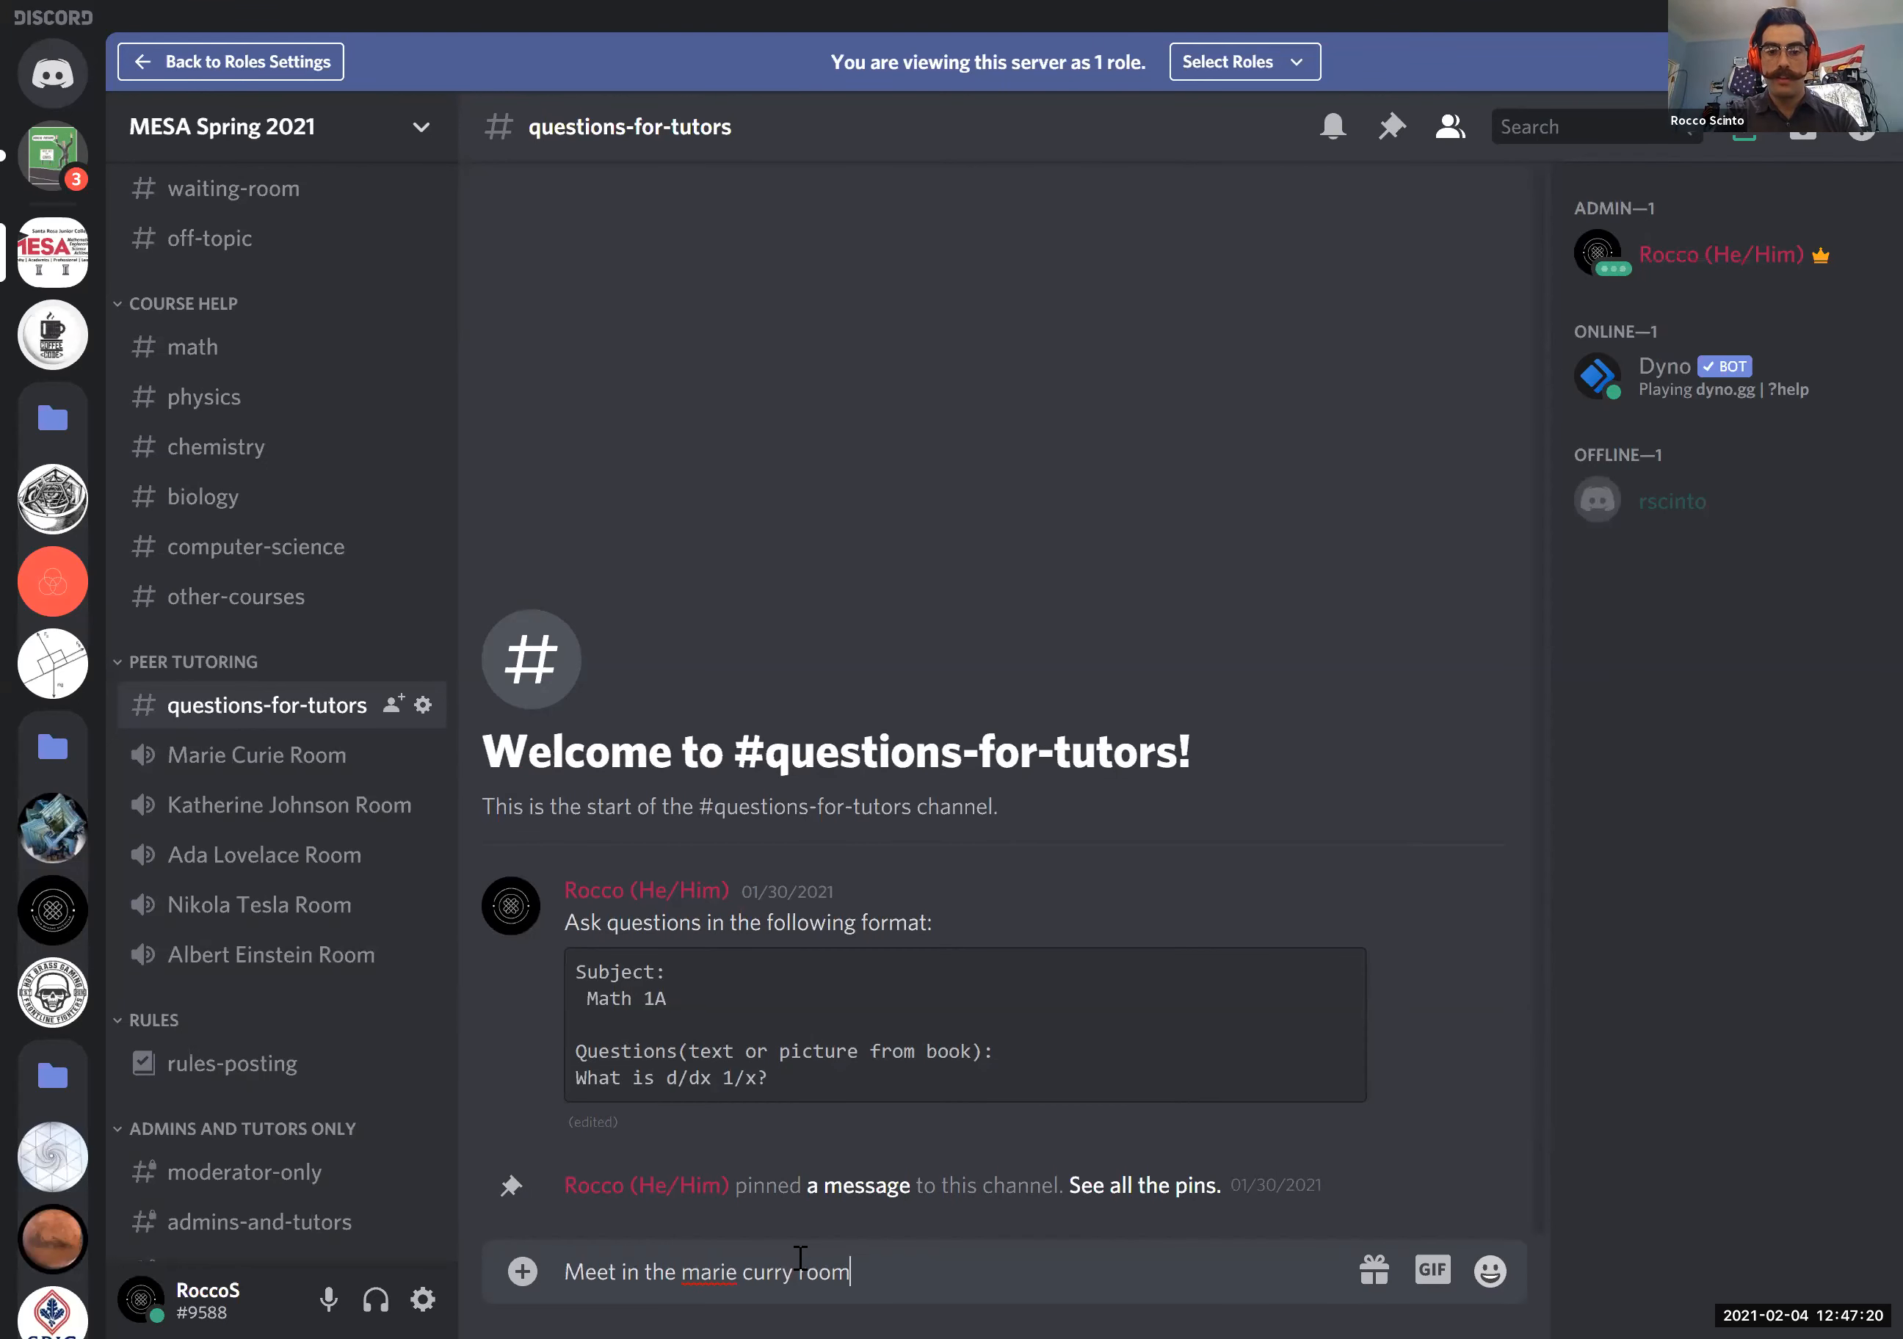
{"action": "key", "text": "Return"}
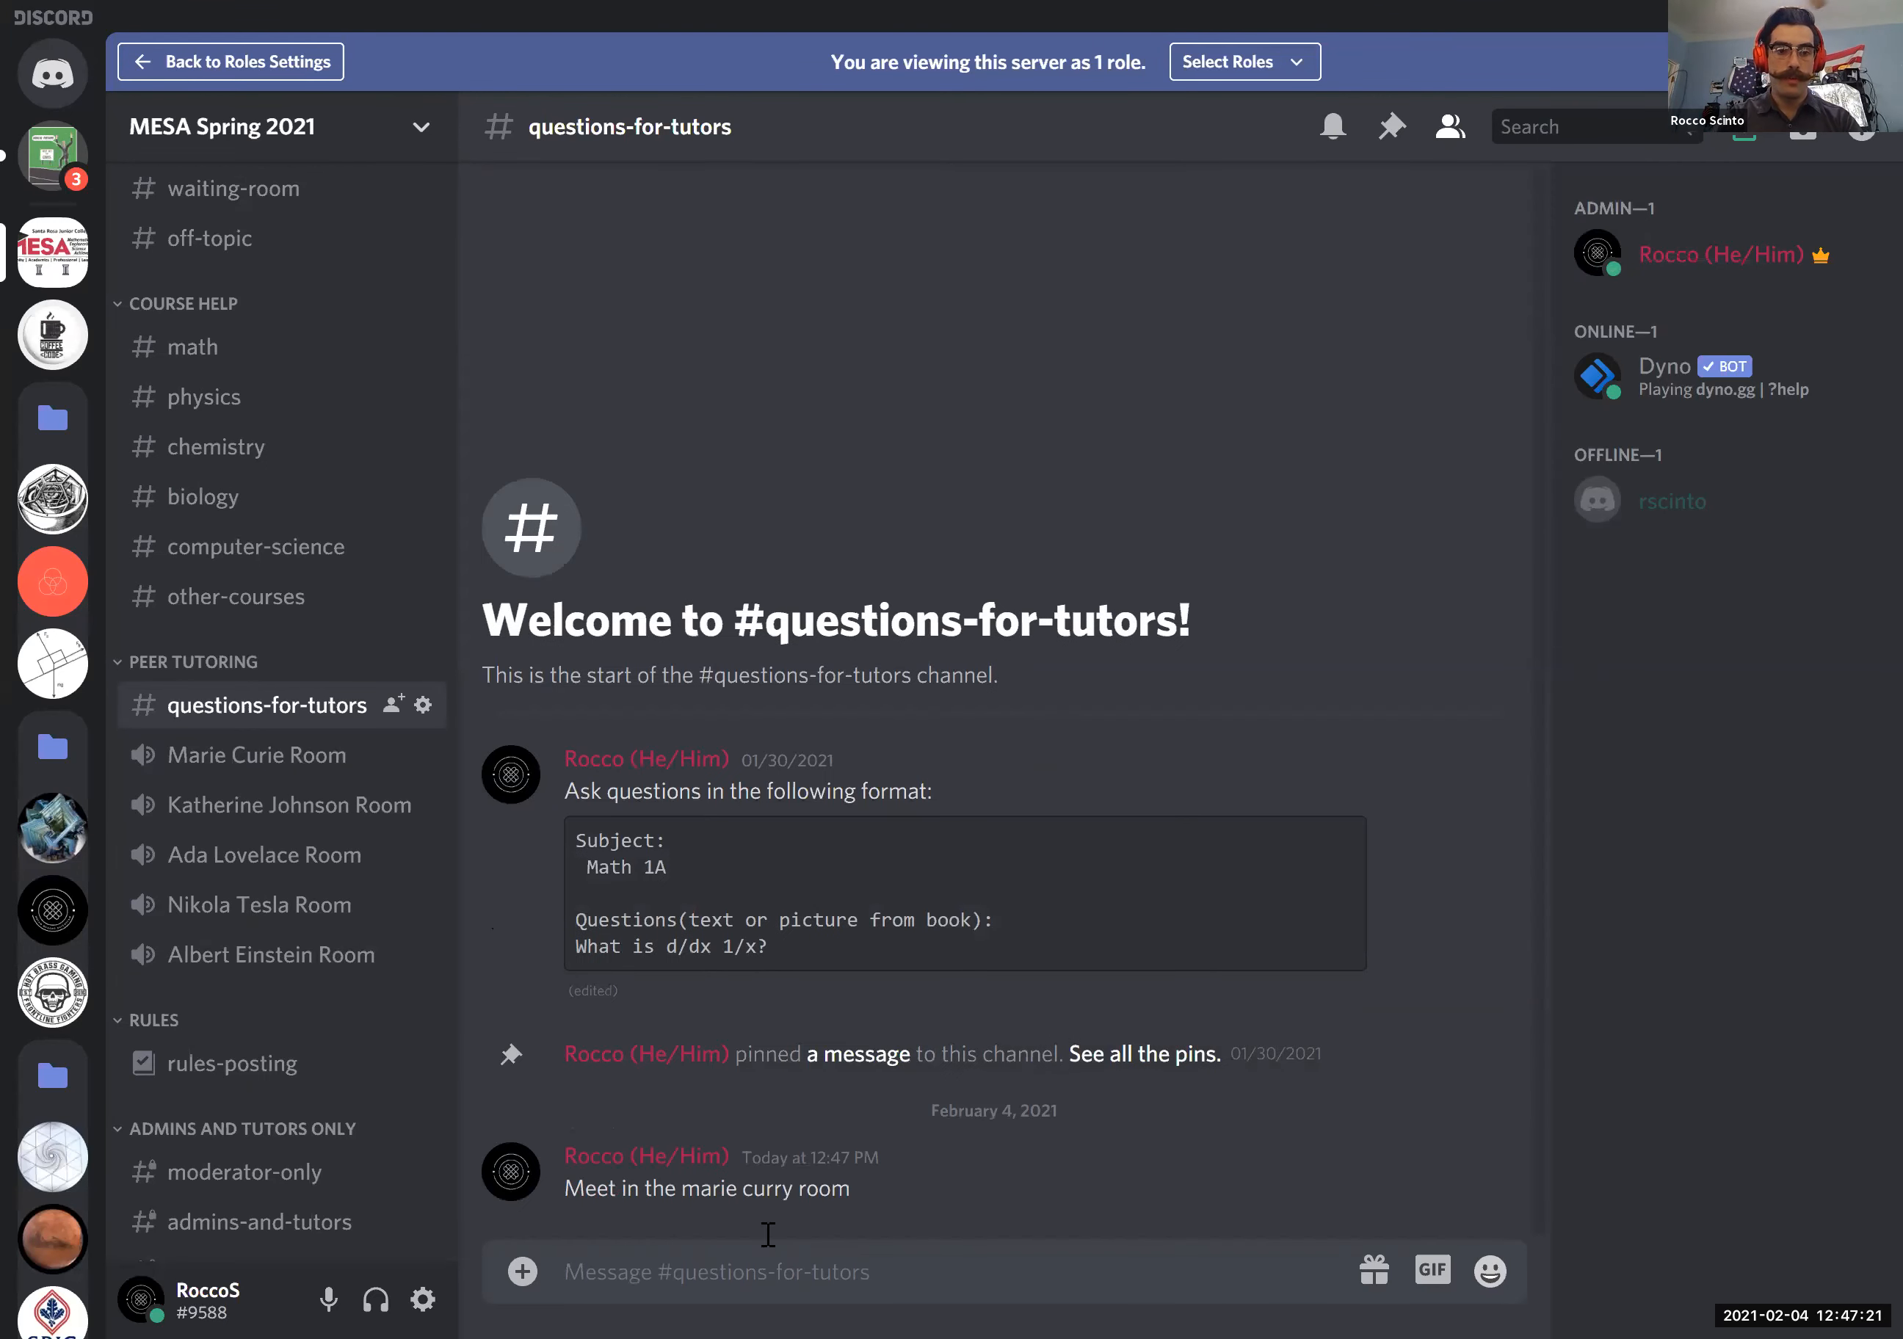
- Join the Marie Curie Room voice channel, try muting and deafening, and restore both microphone and sound
{"action": "left_click", "coordinate": [292, 758]}
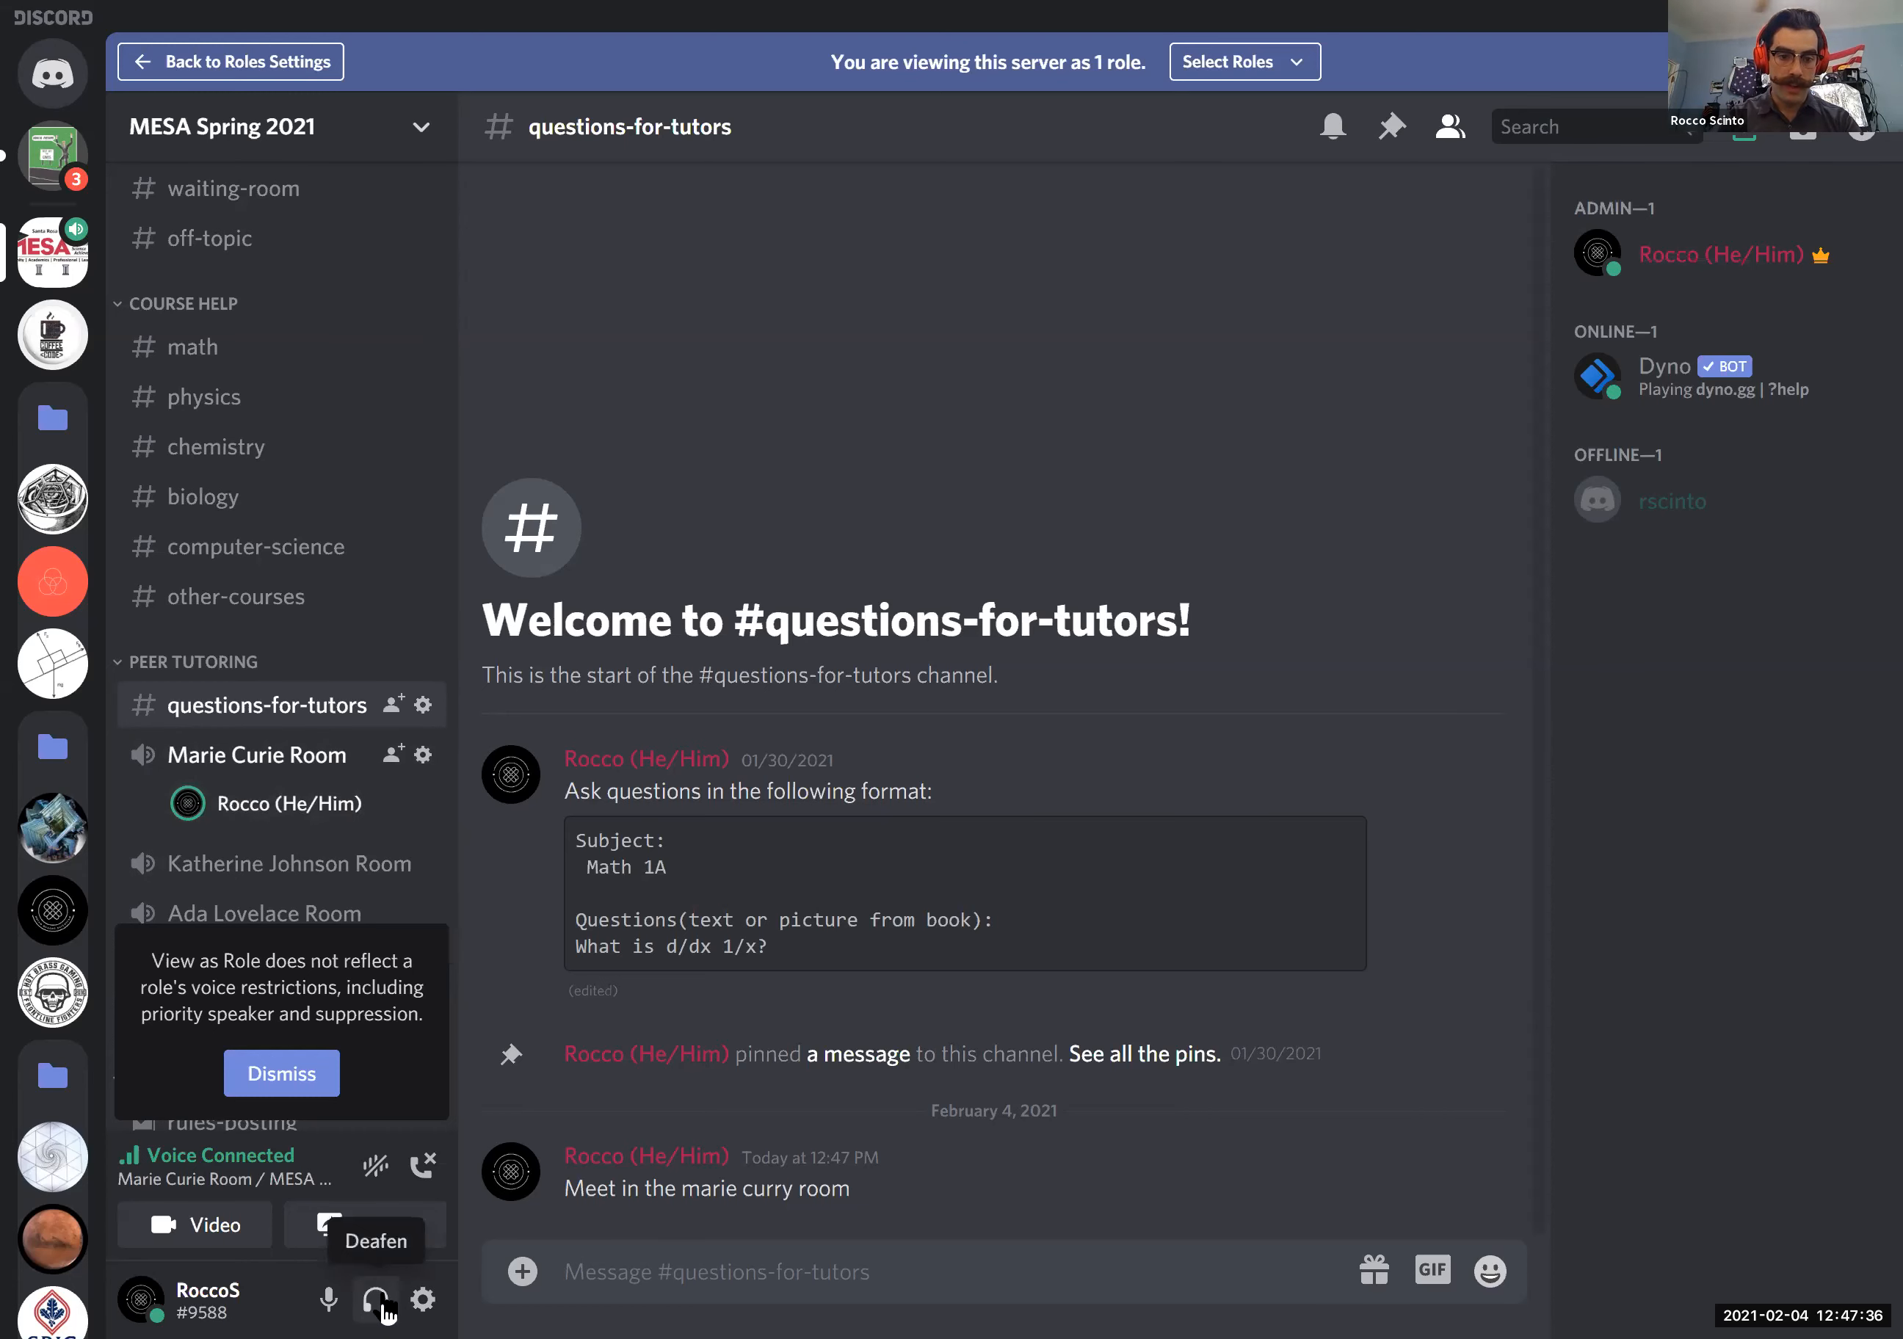
{"action": "left_click", "coordinate": [343, 1301]}
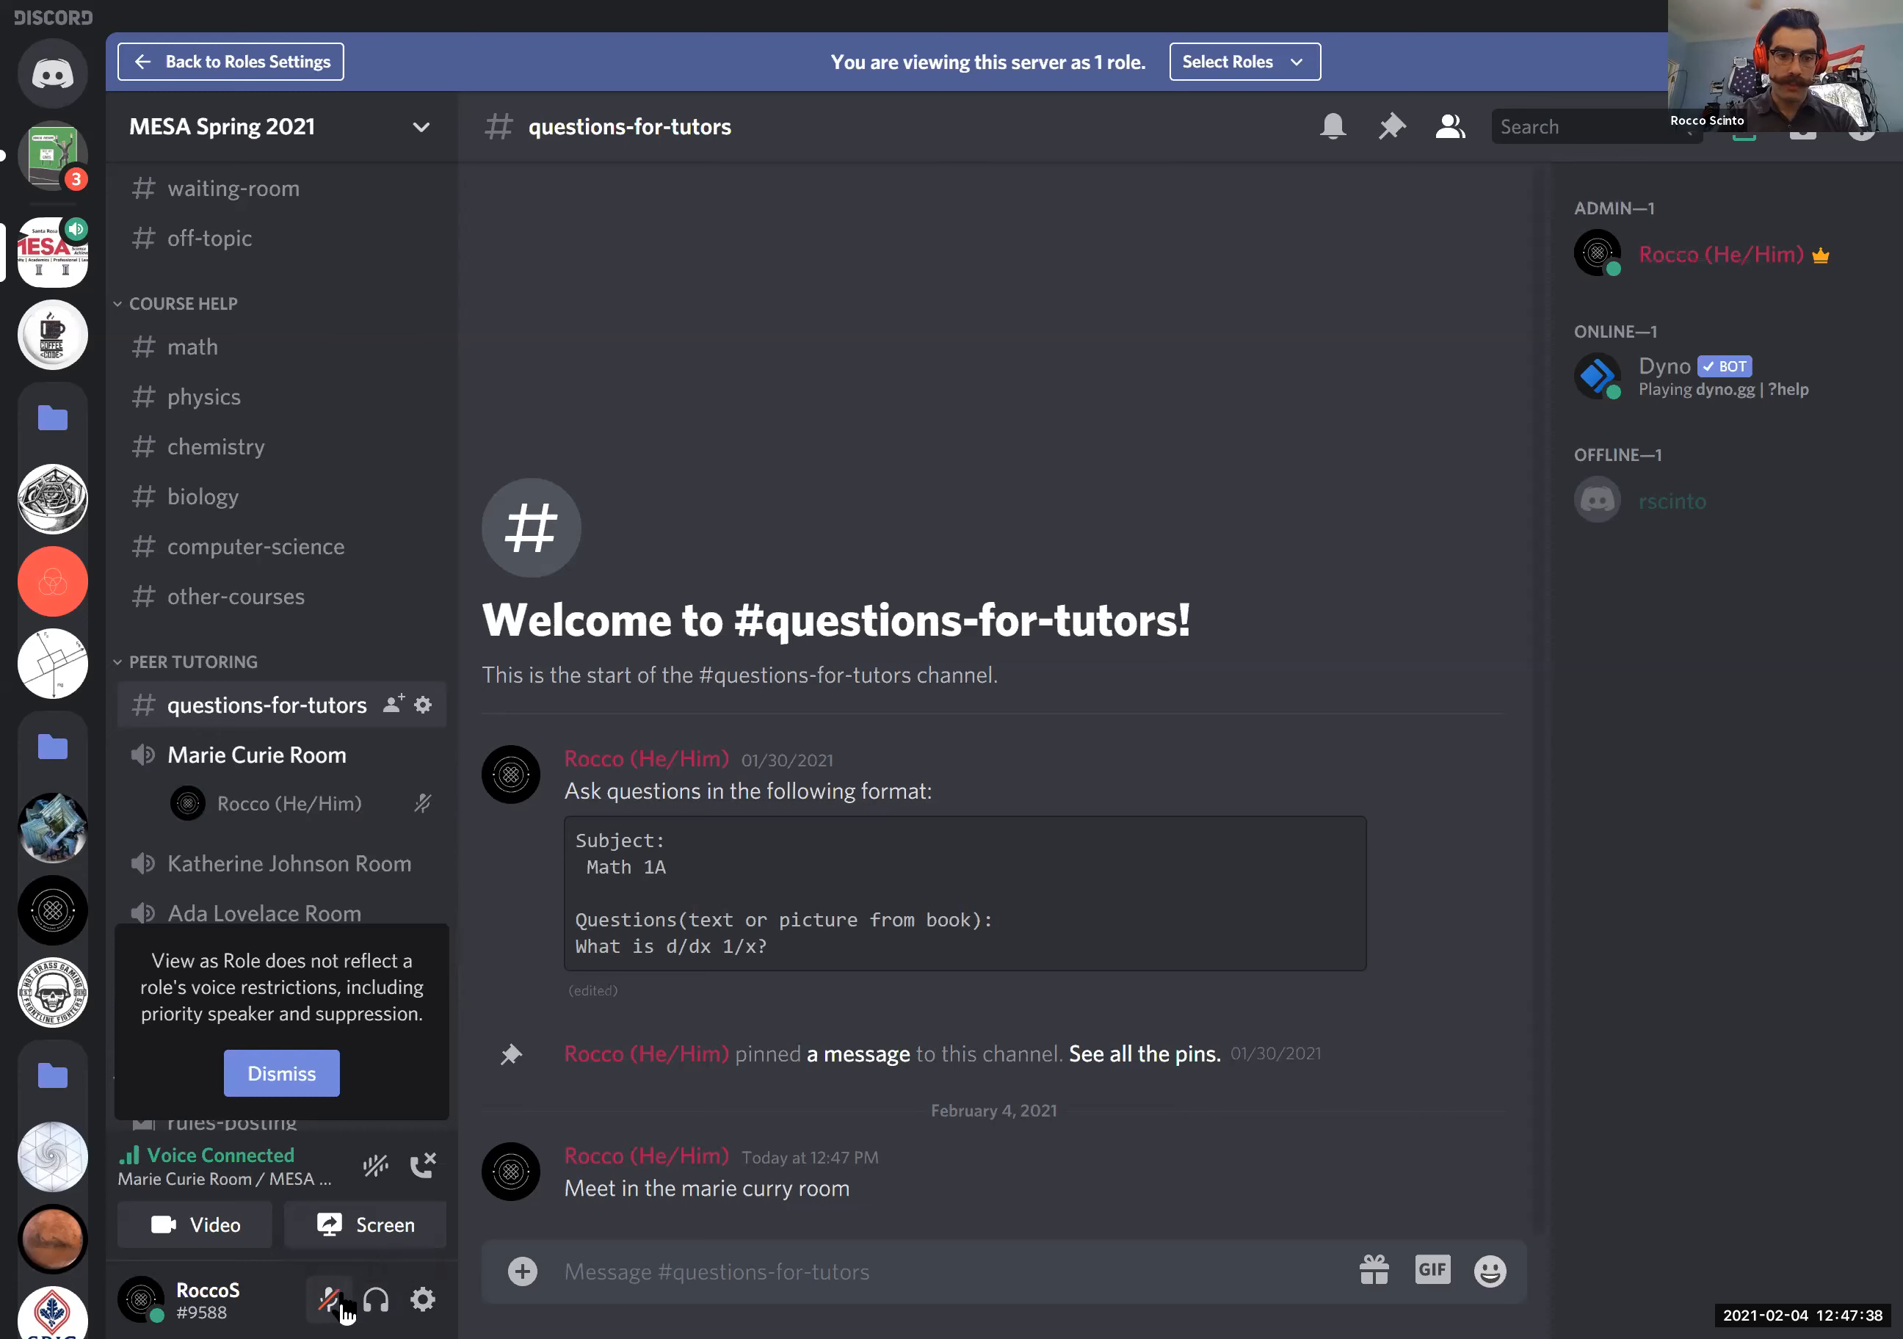
{"action": "left_click", "coordinate": [377, 1305]}
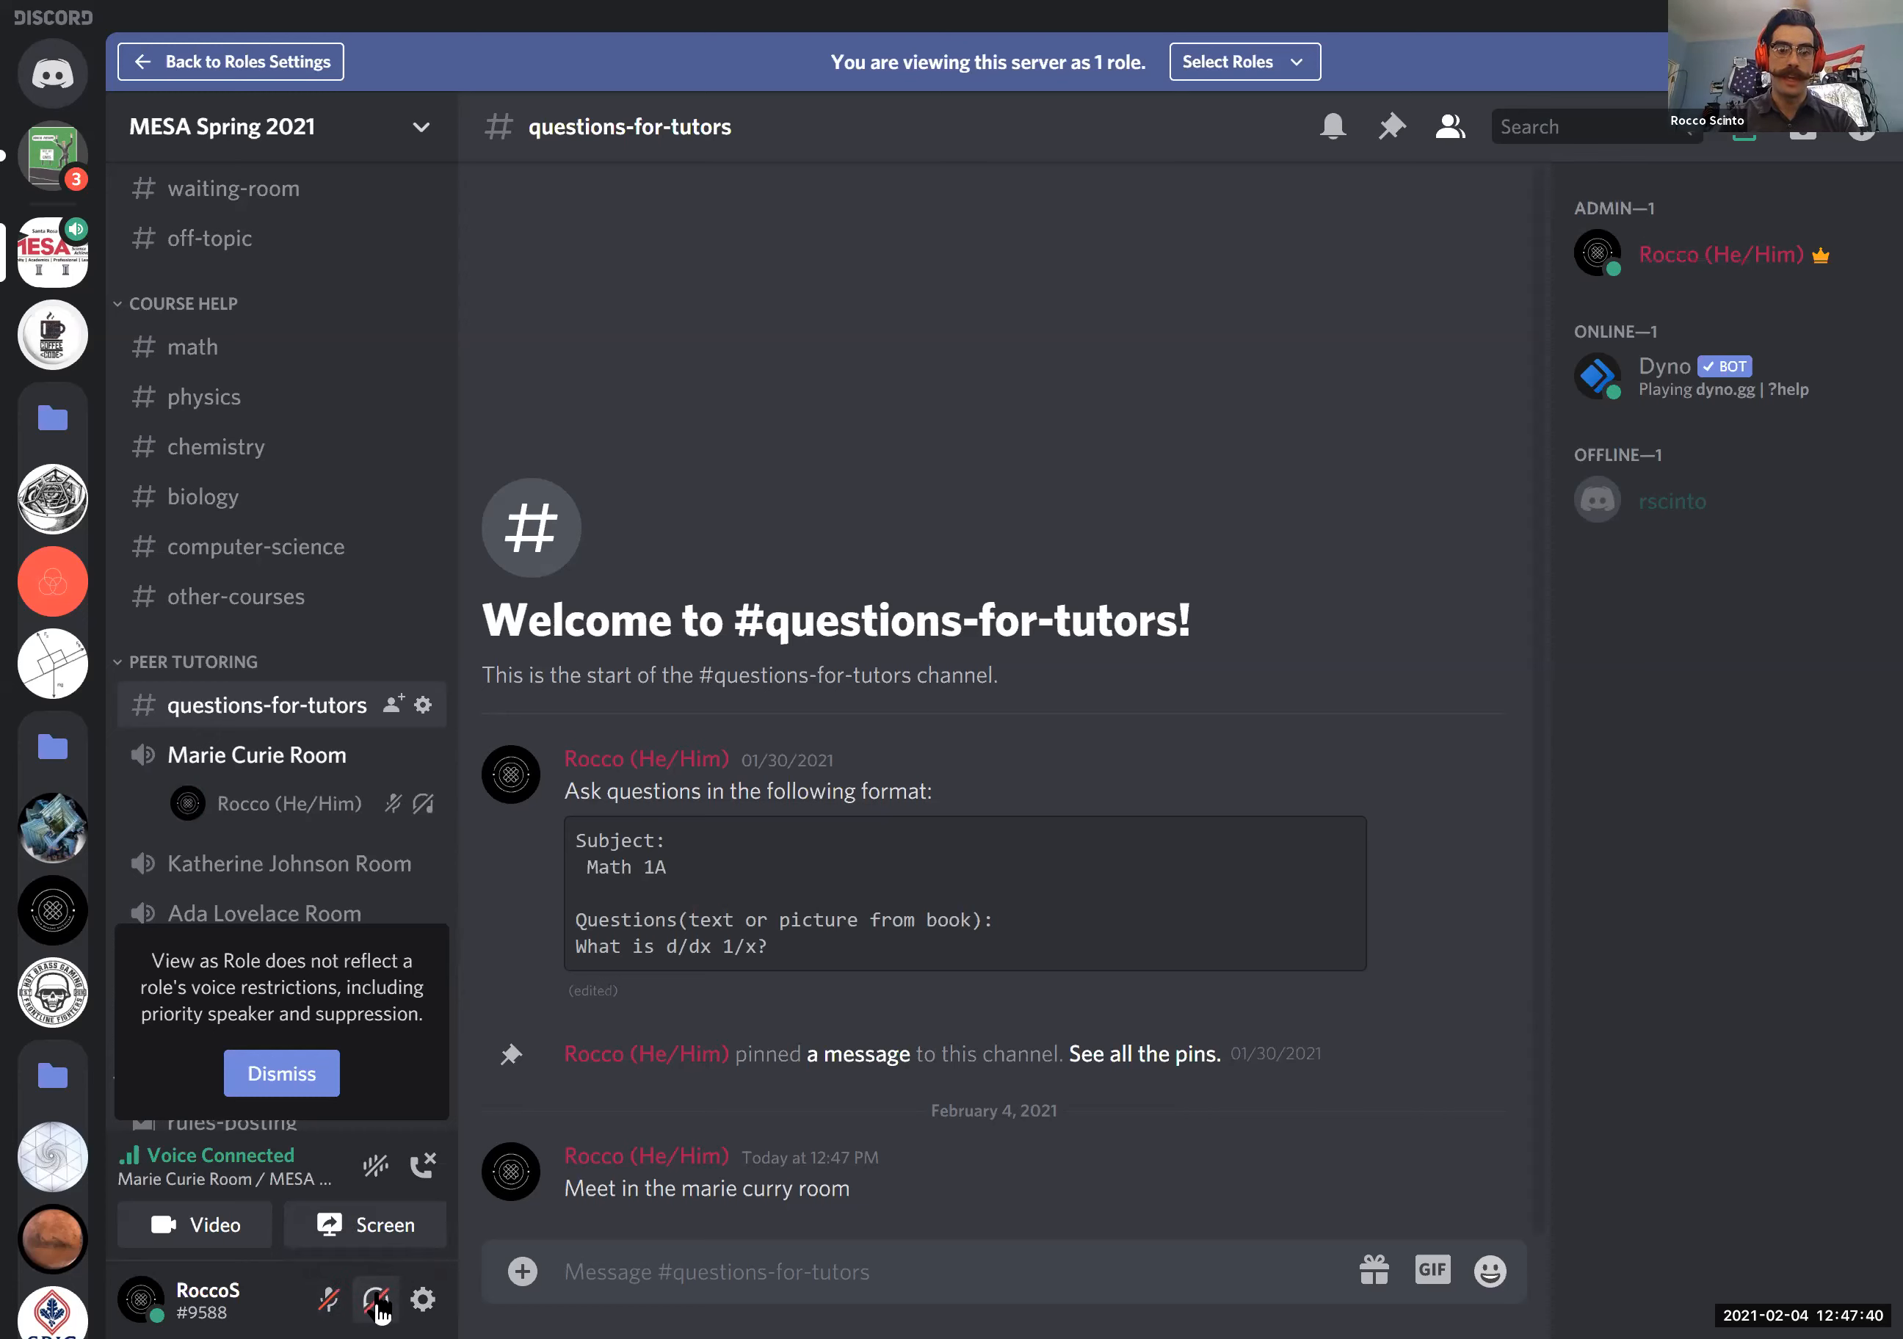
{"action": "left_click", "coordinate": [338, 1304]}
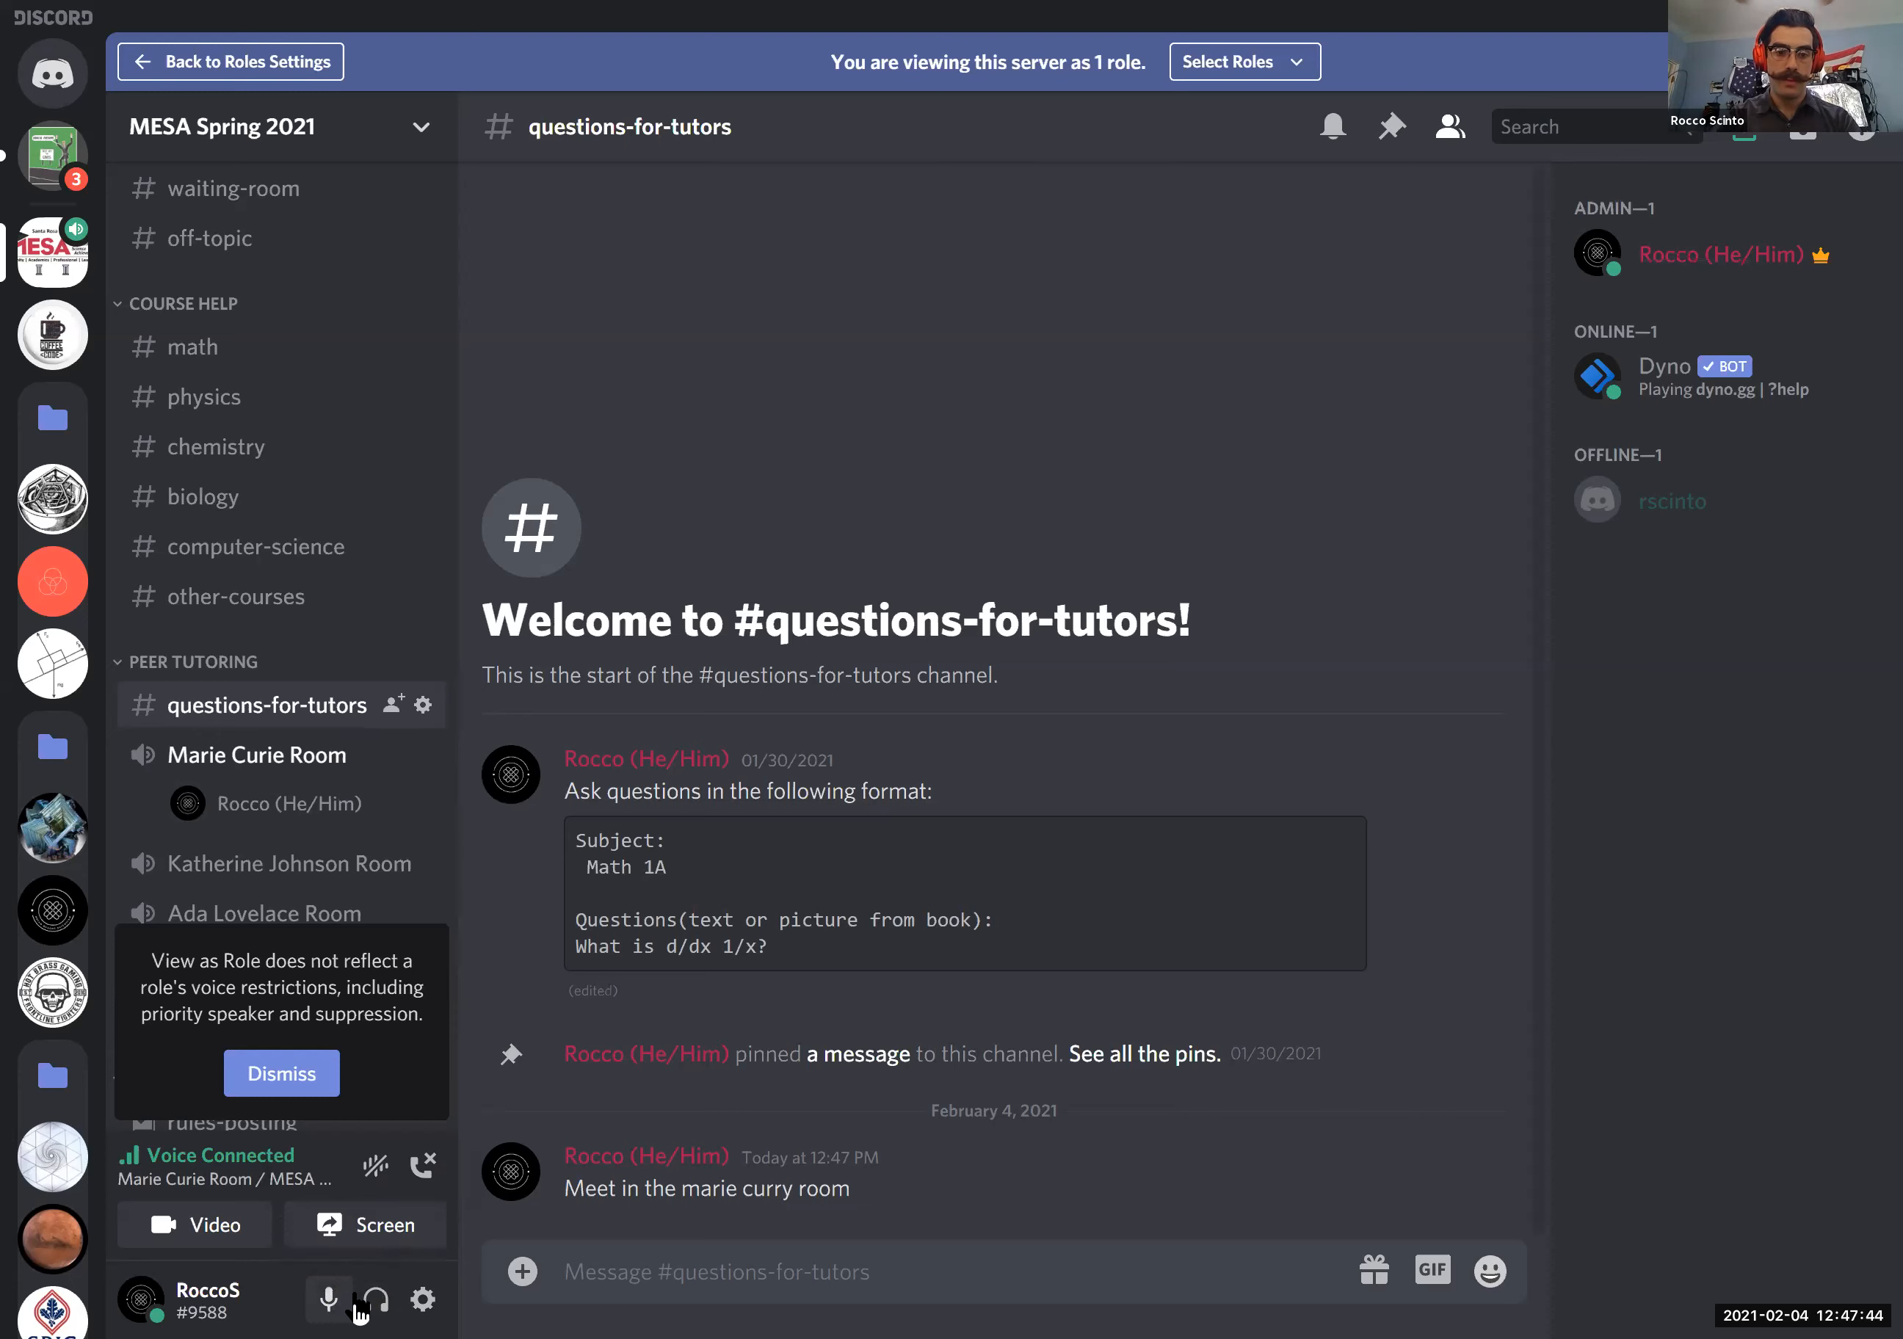
- Share the #questions-for-tutors Discord window live in the Marie Curie Room at 720 resolution and 30 frames per second
{"action": "left_click", "coordinate": [368, 1223]}
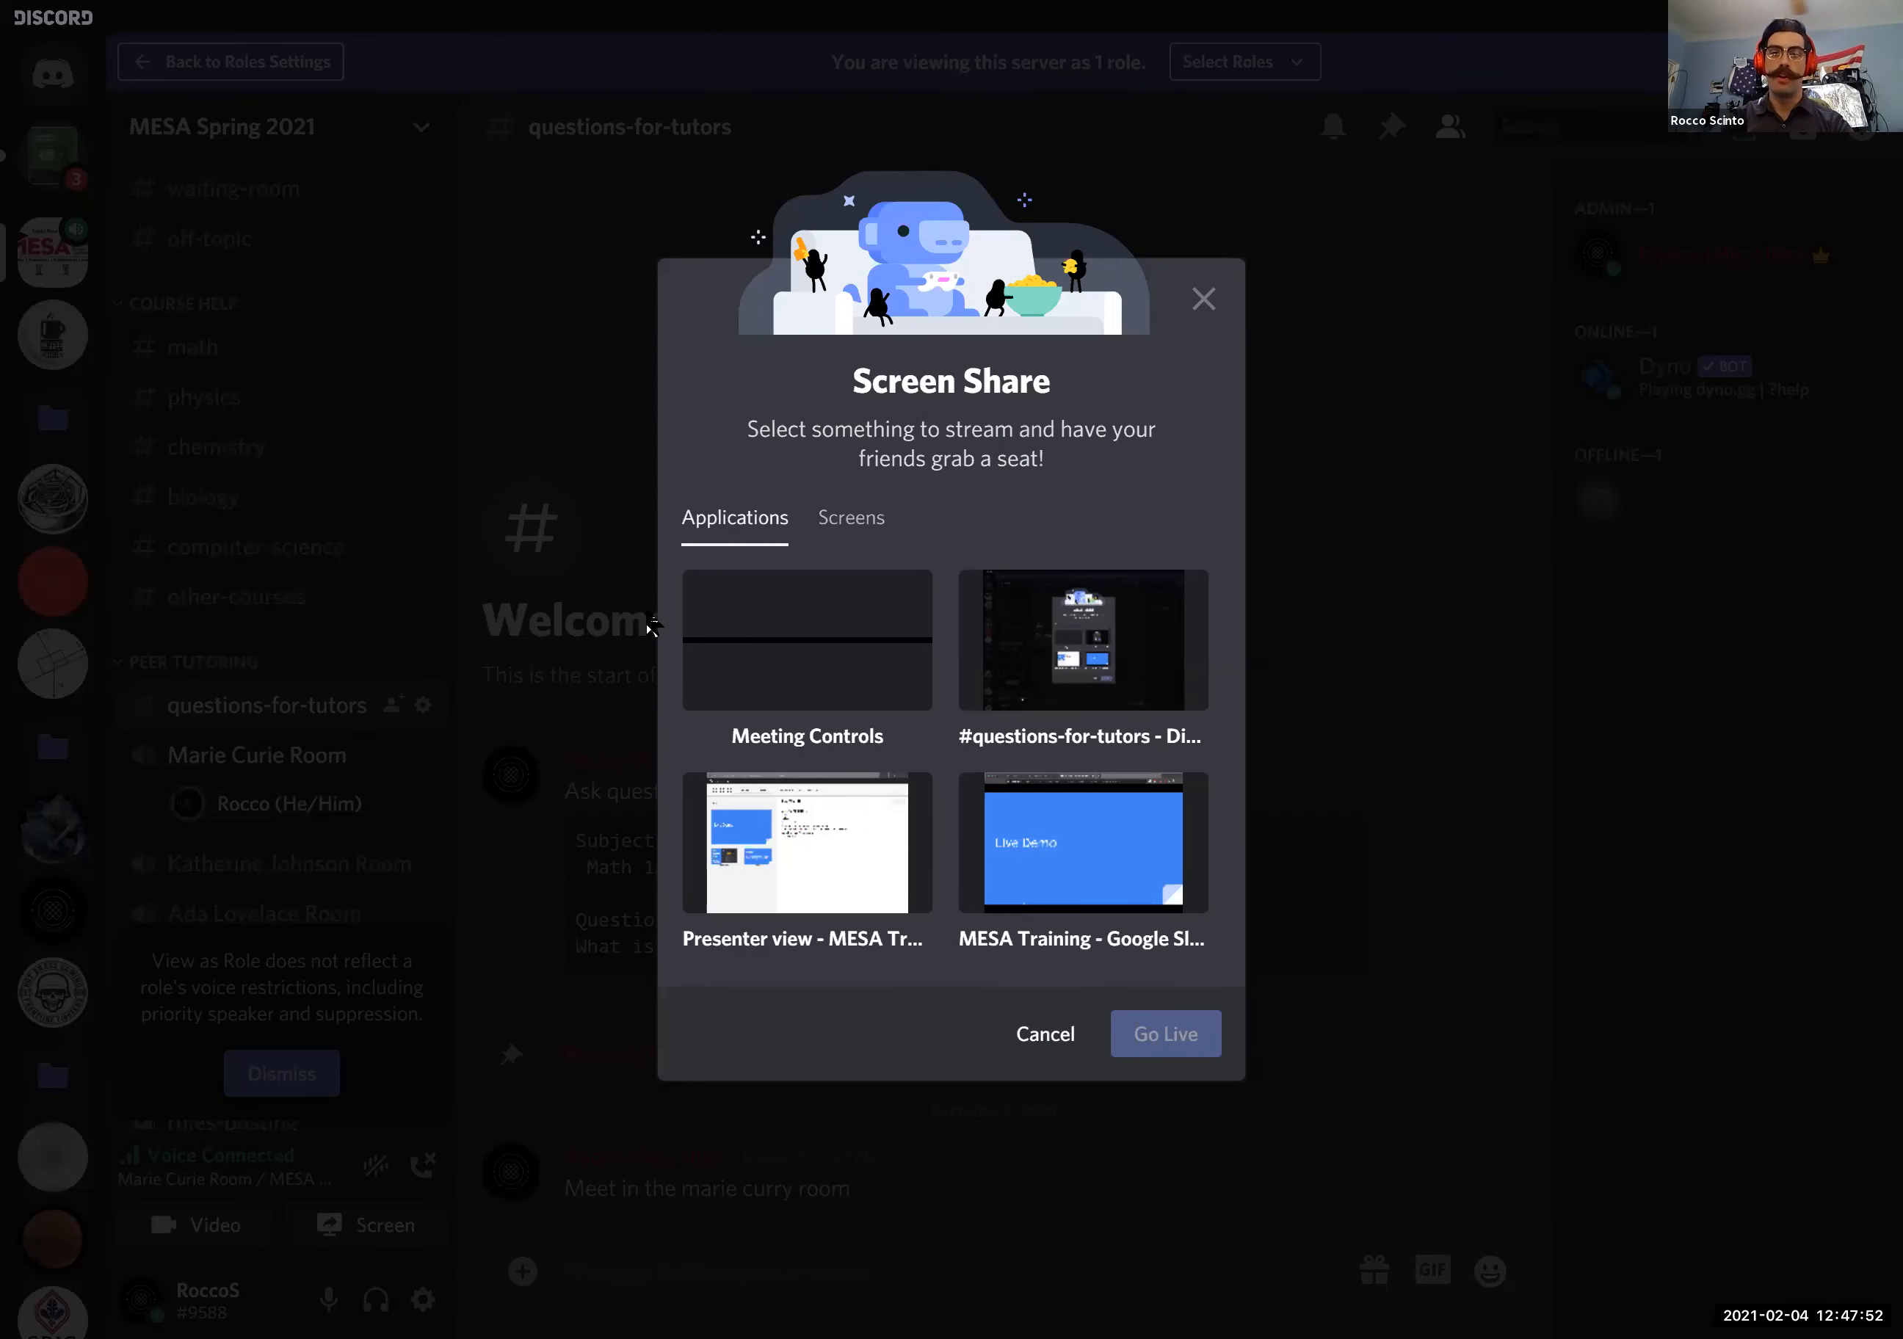
{"action": "left_click", "coordinate": [840, 534]}
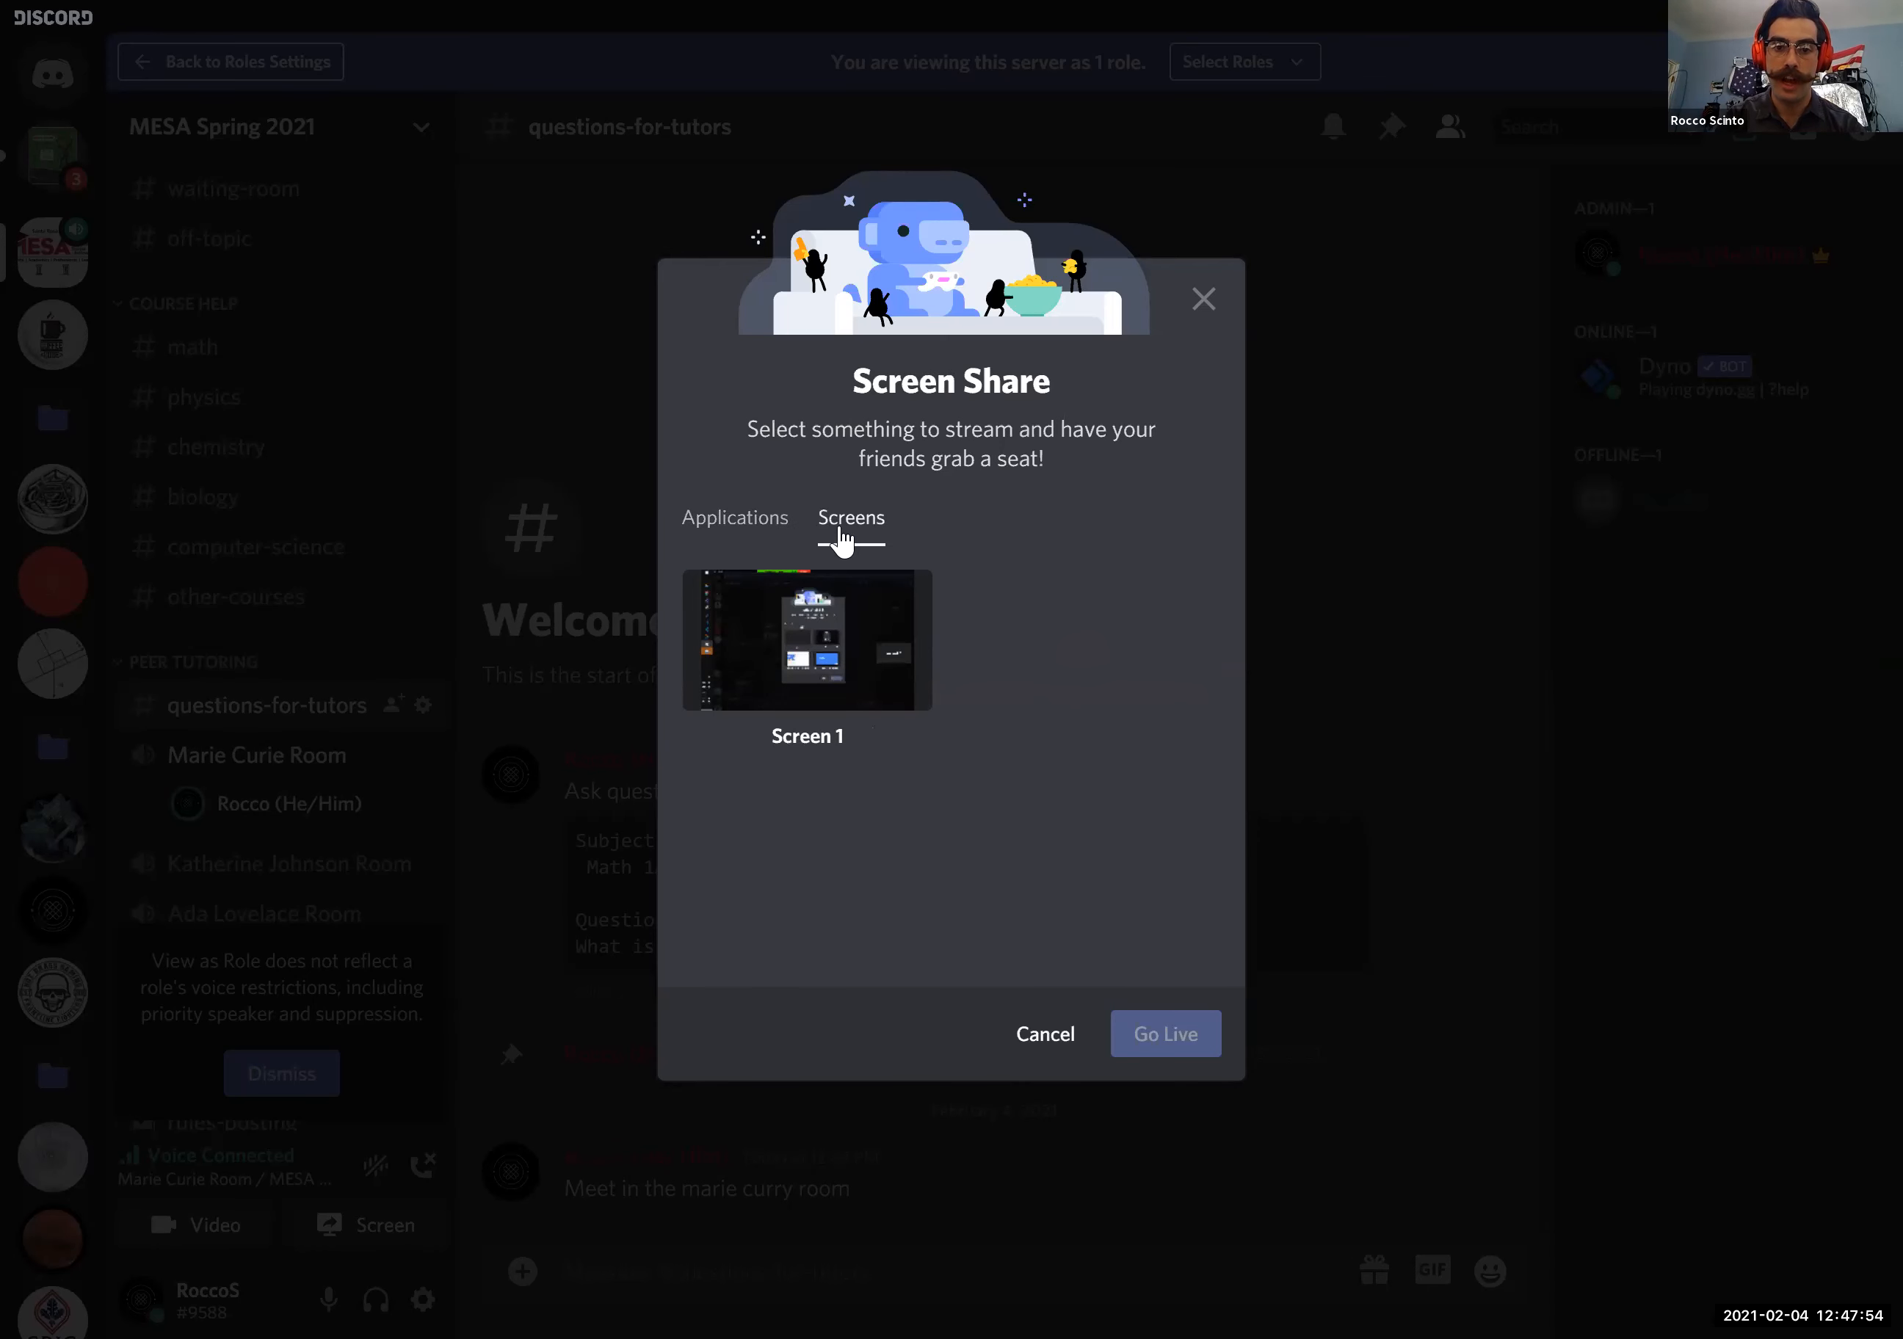
{"action": "left_click", "coordinate": [759, 542]}
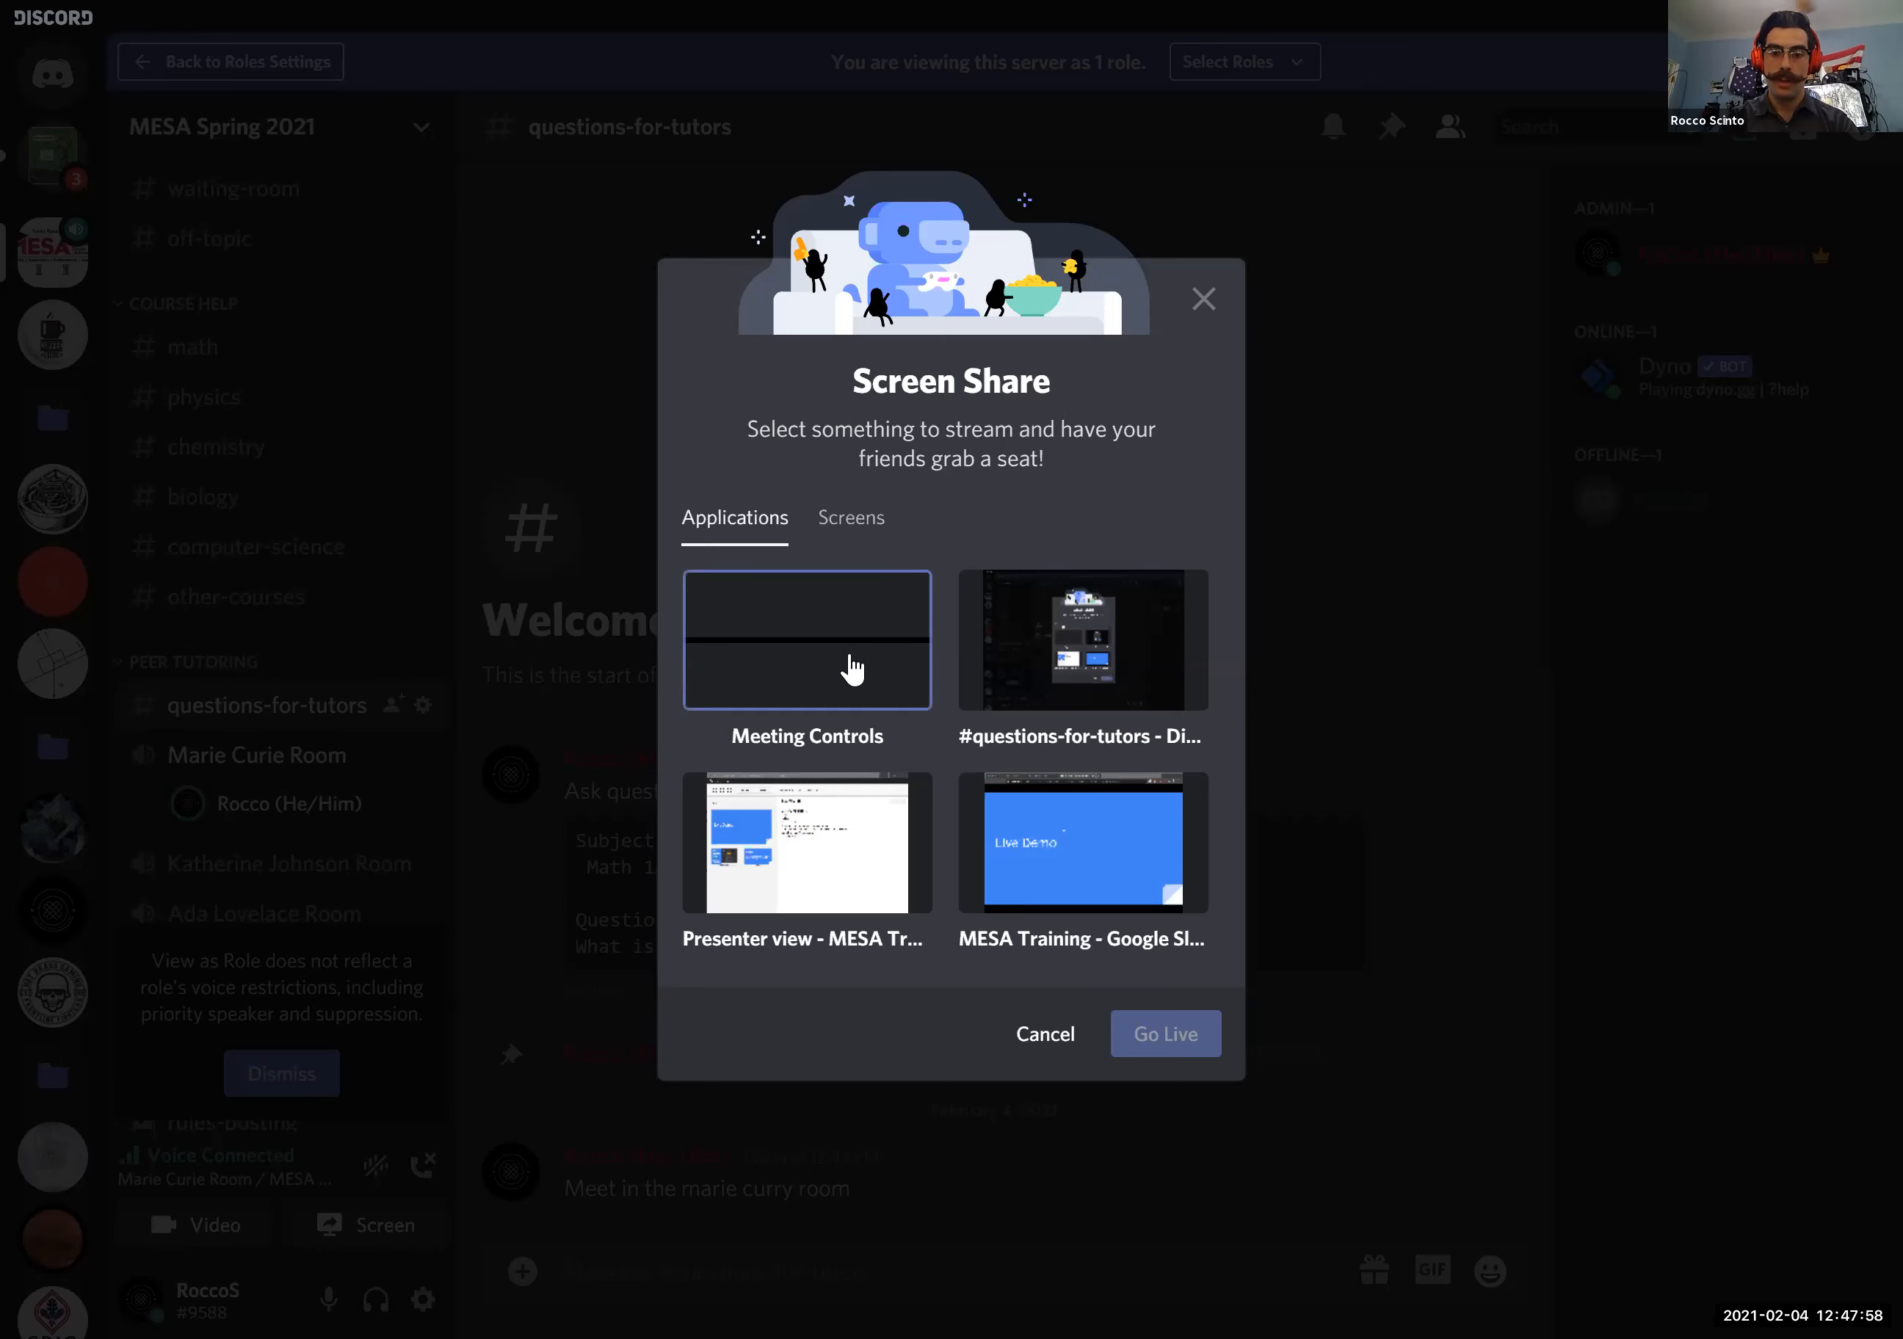
{"action": "left_click", "coordinate": [1048, 686]}
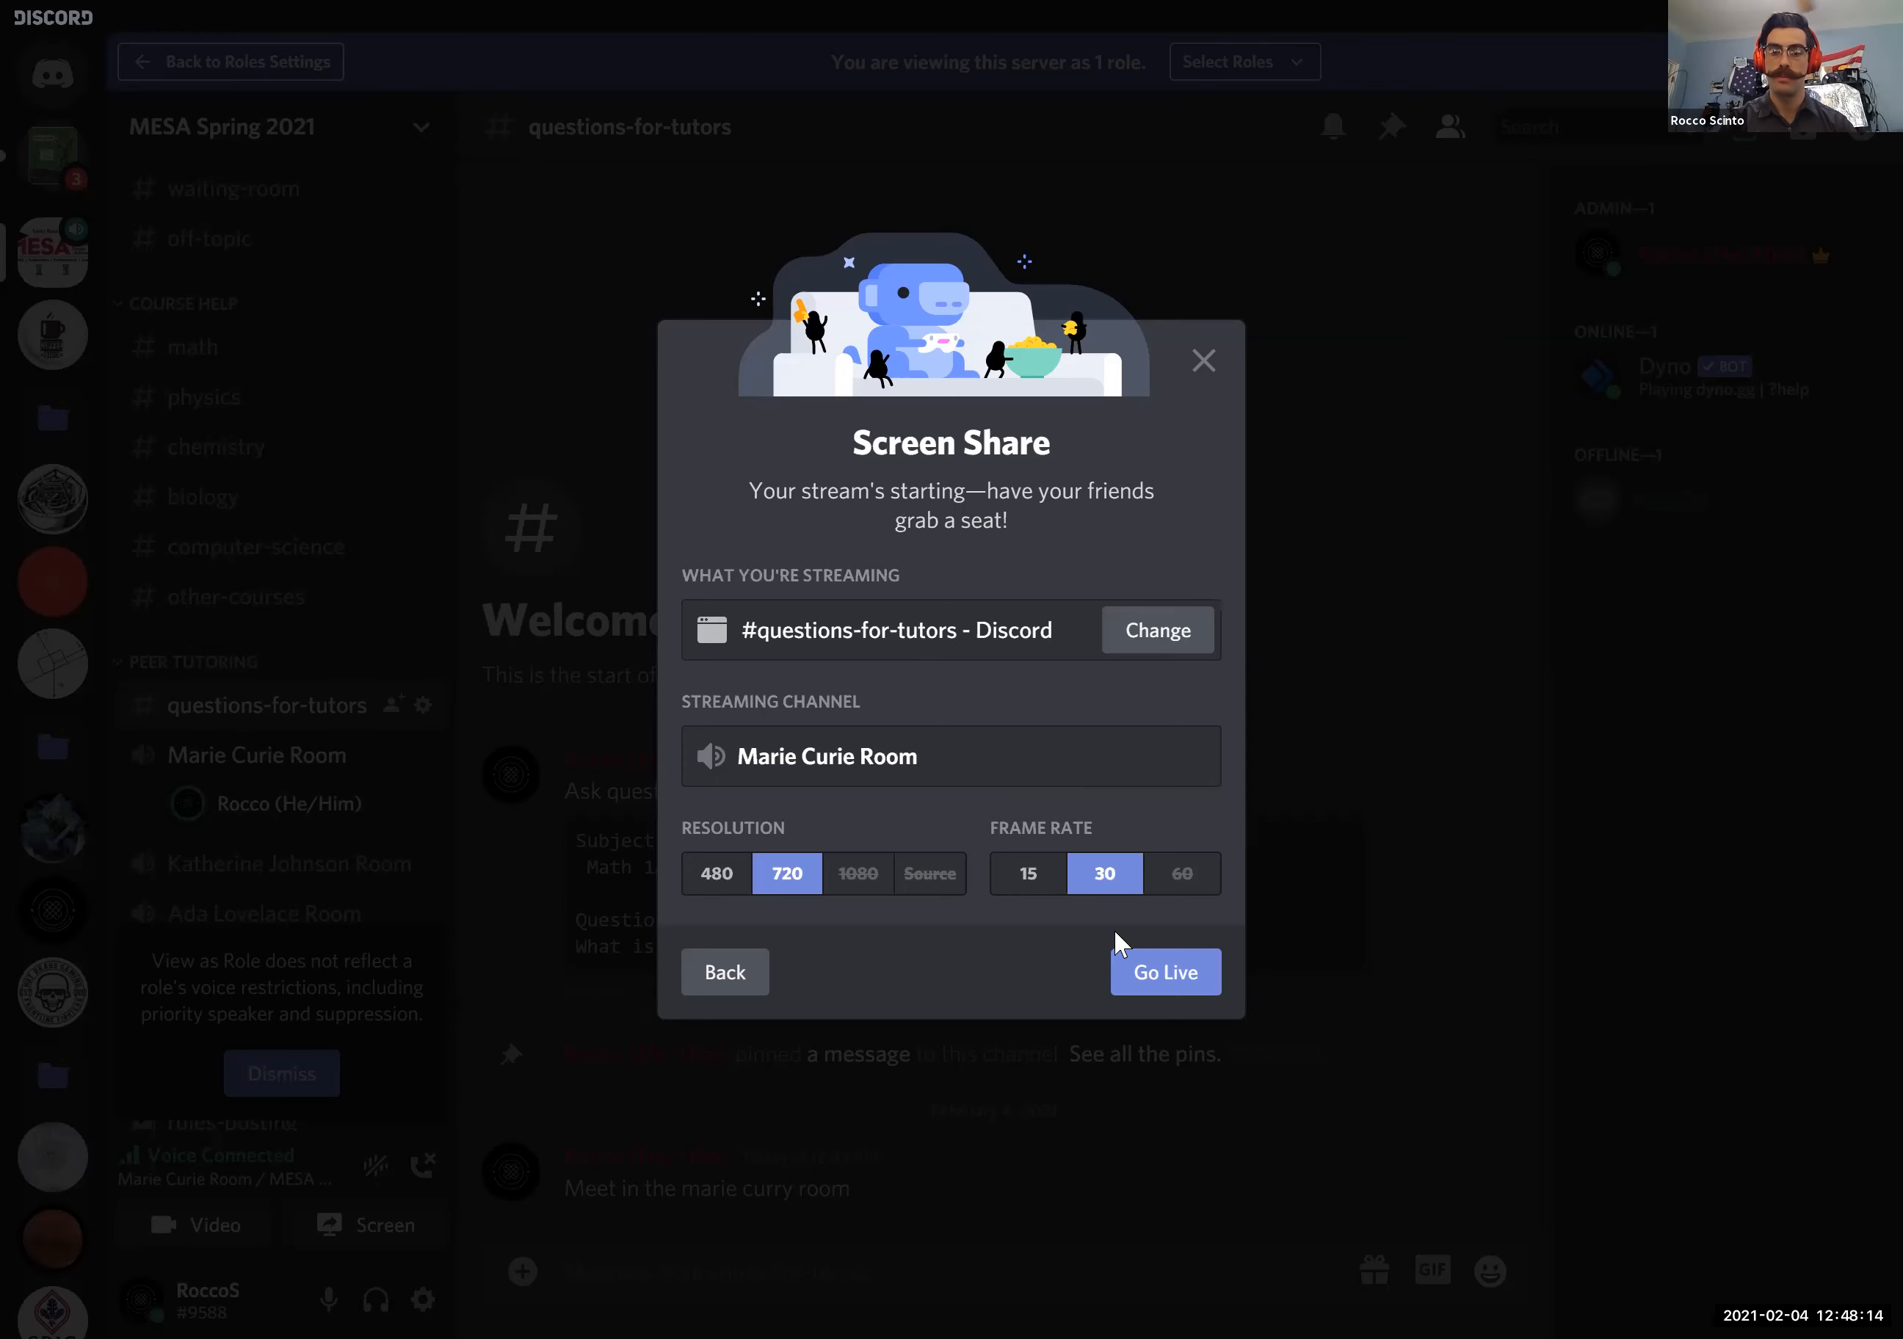
{"action": "left_click", "coordinate": [1171, 975]}
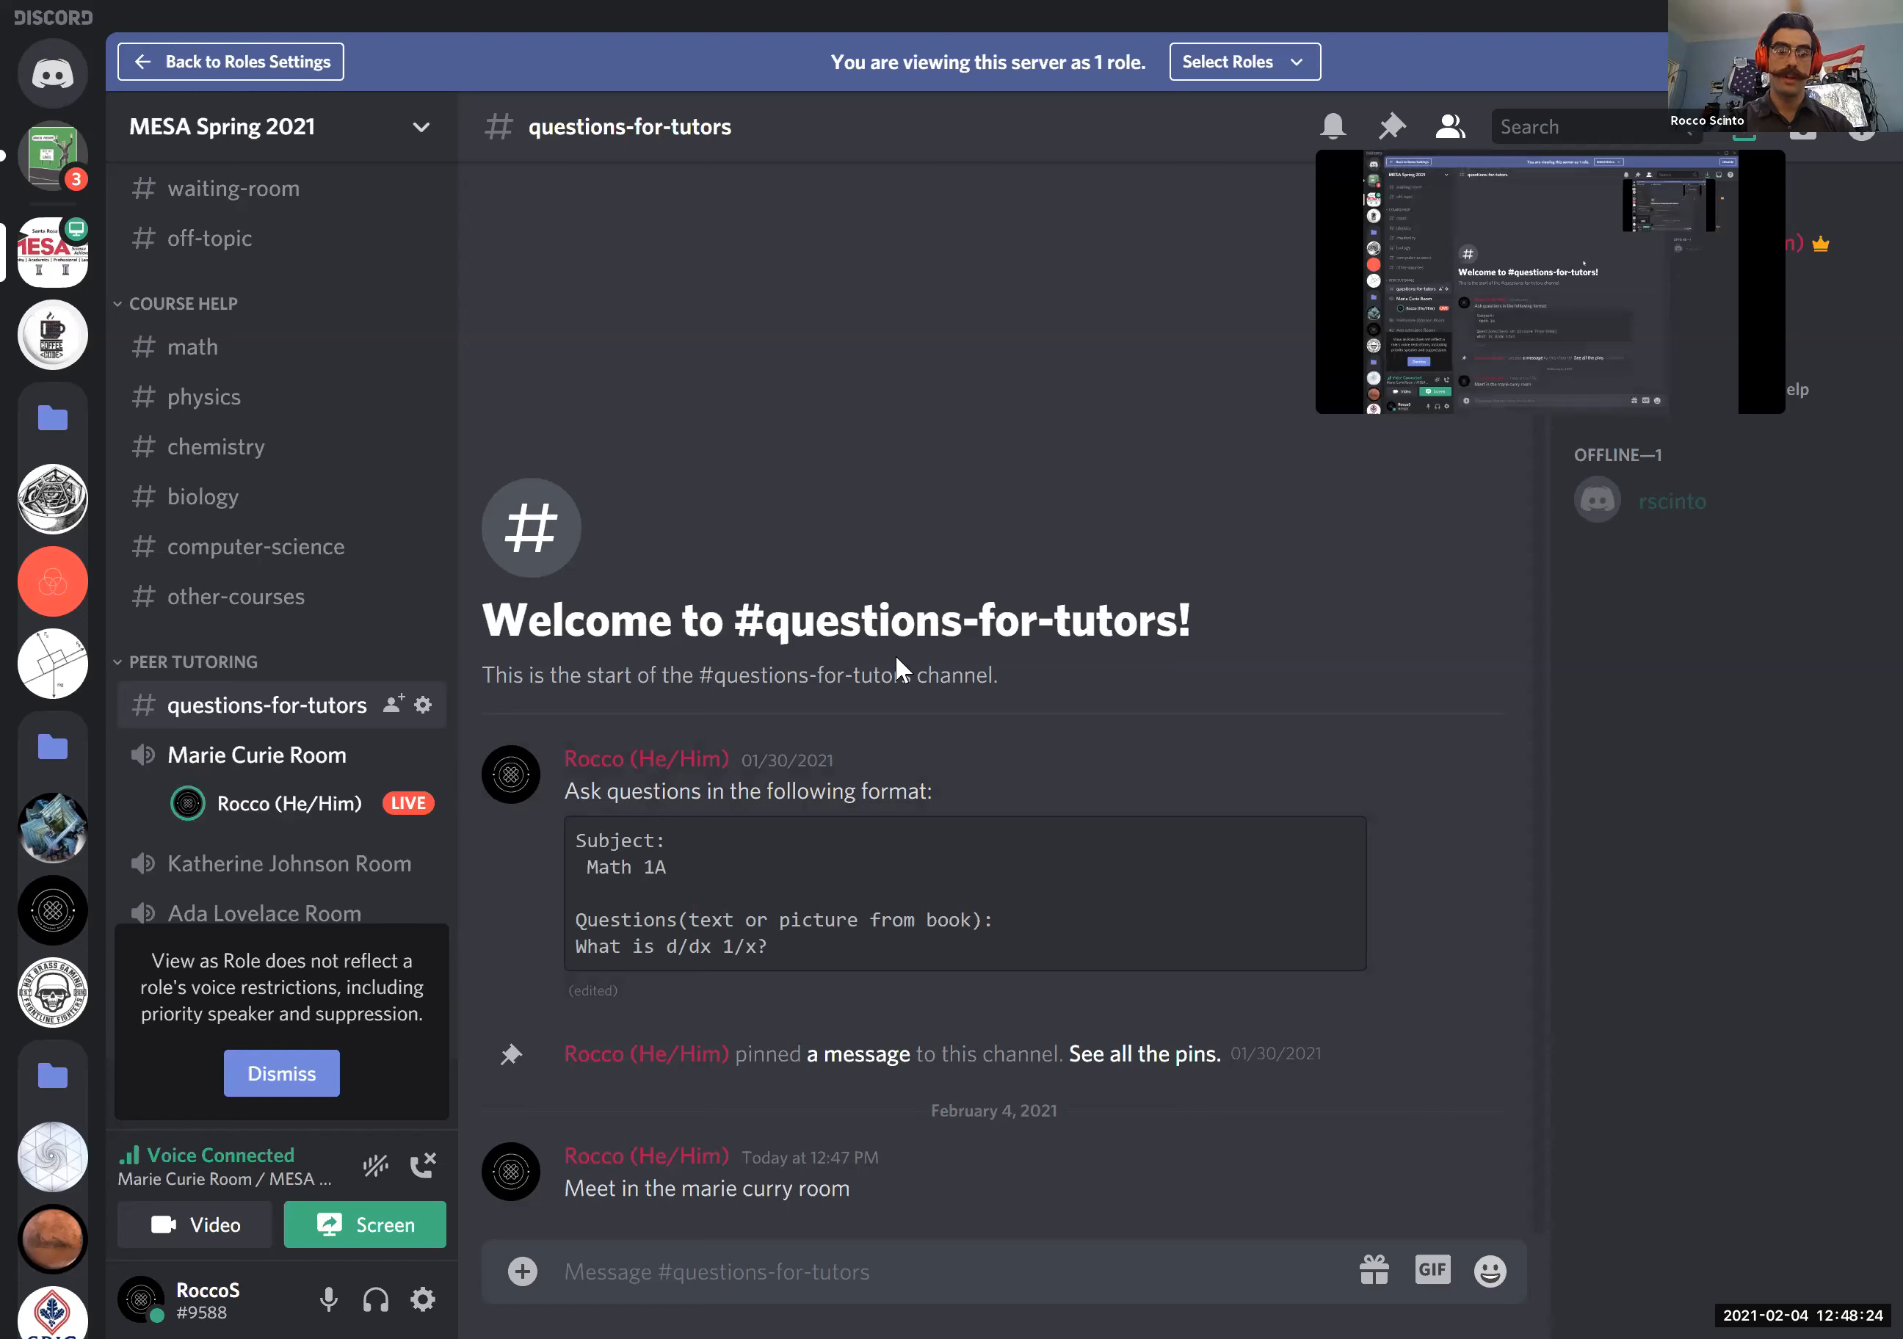
- Check the live stream's preview, and disconnect from the Marie Curie Room
{"action": "mouse_move", "coordinate": [434, 817]}
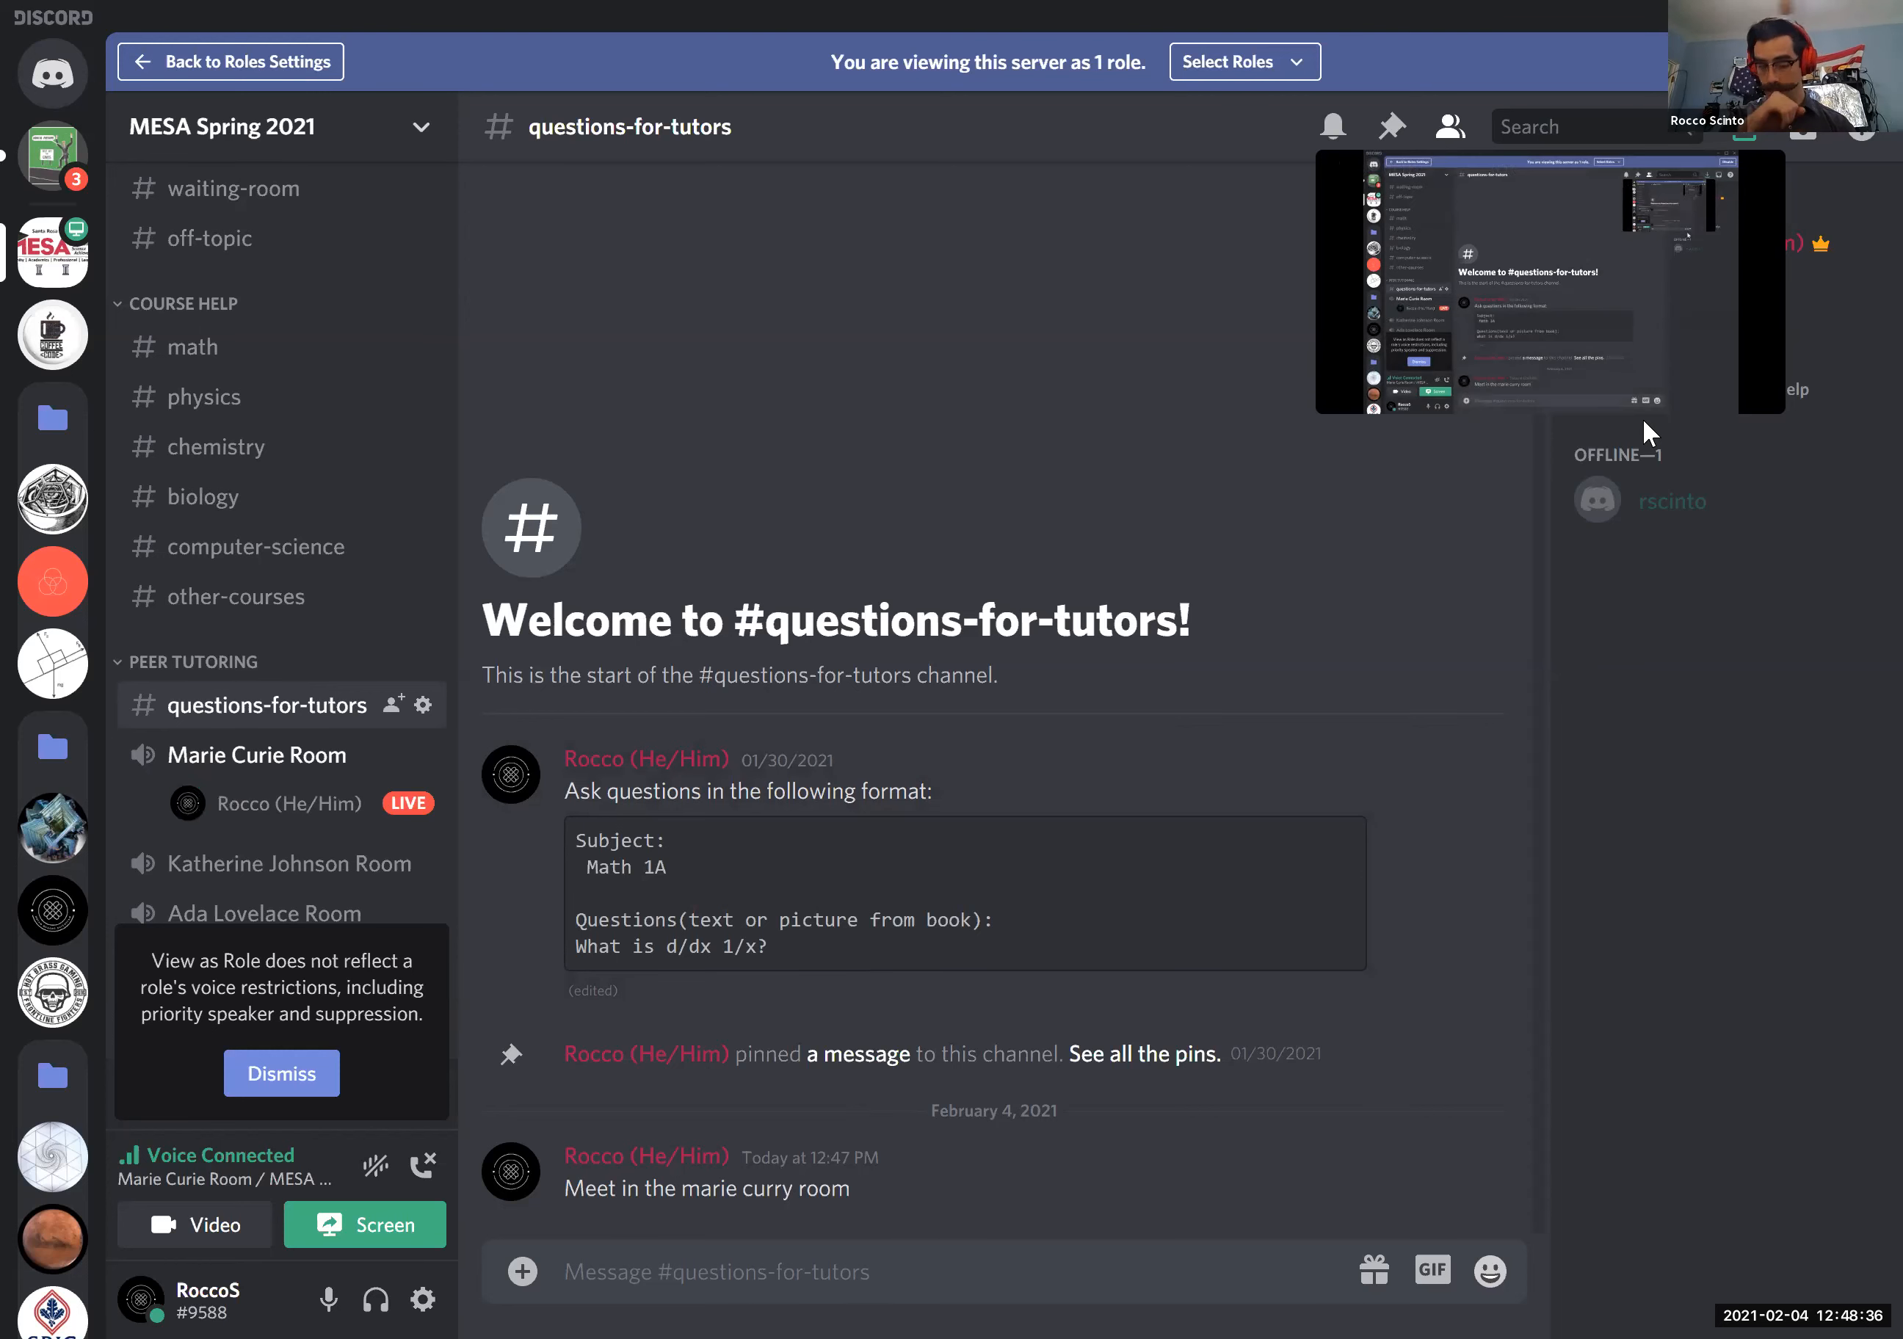
{"action": "mouse_move", "coordinate": [1635, 345]}
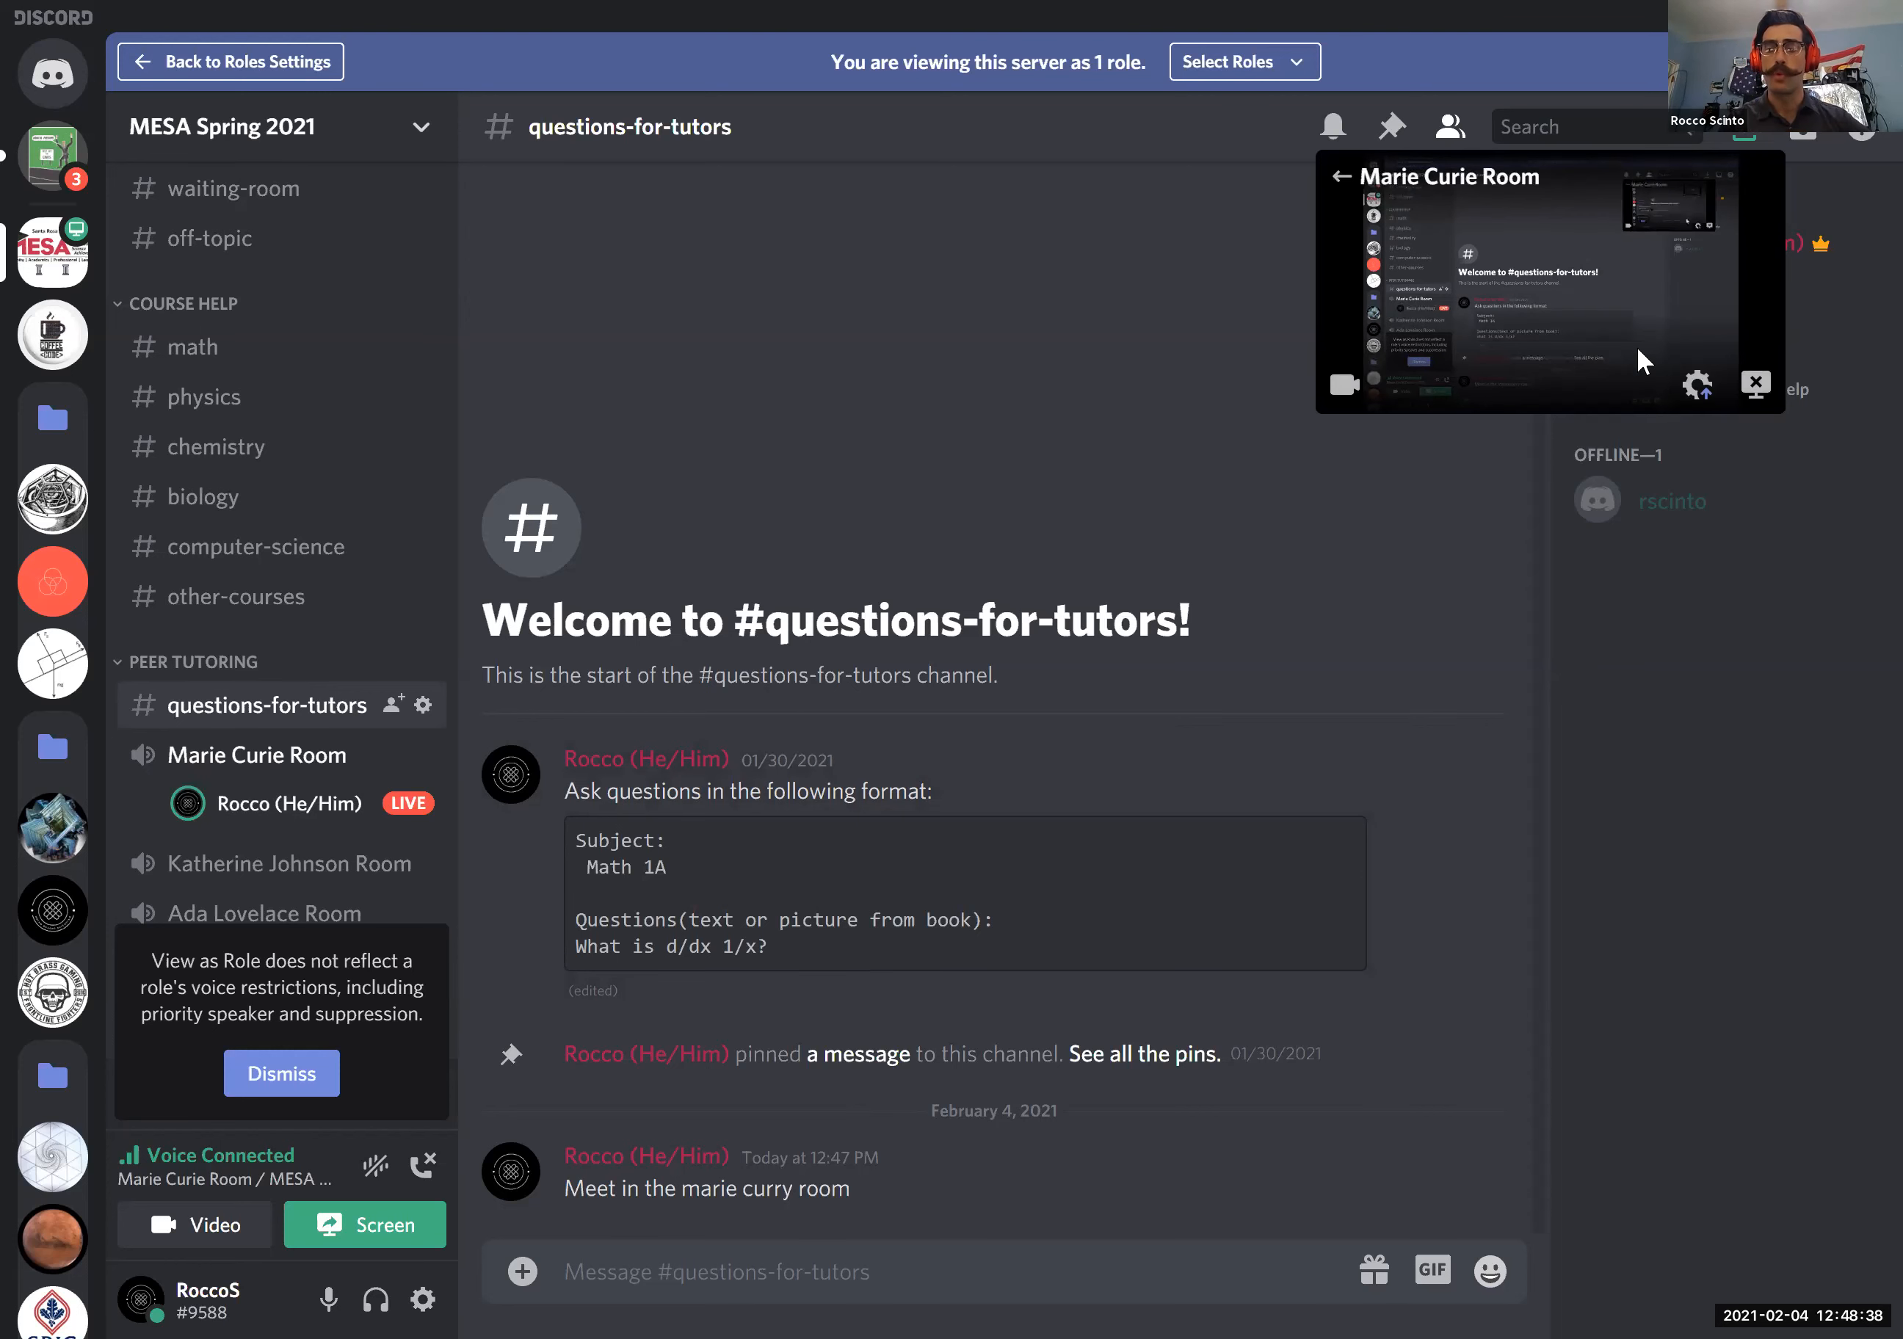
{"action": "mouse_move", "coordinate": [1584, 240]}
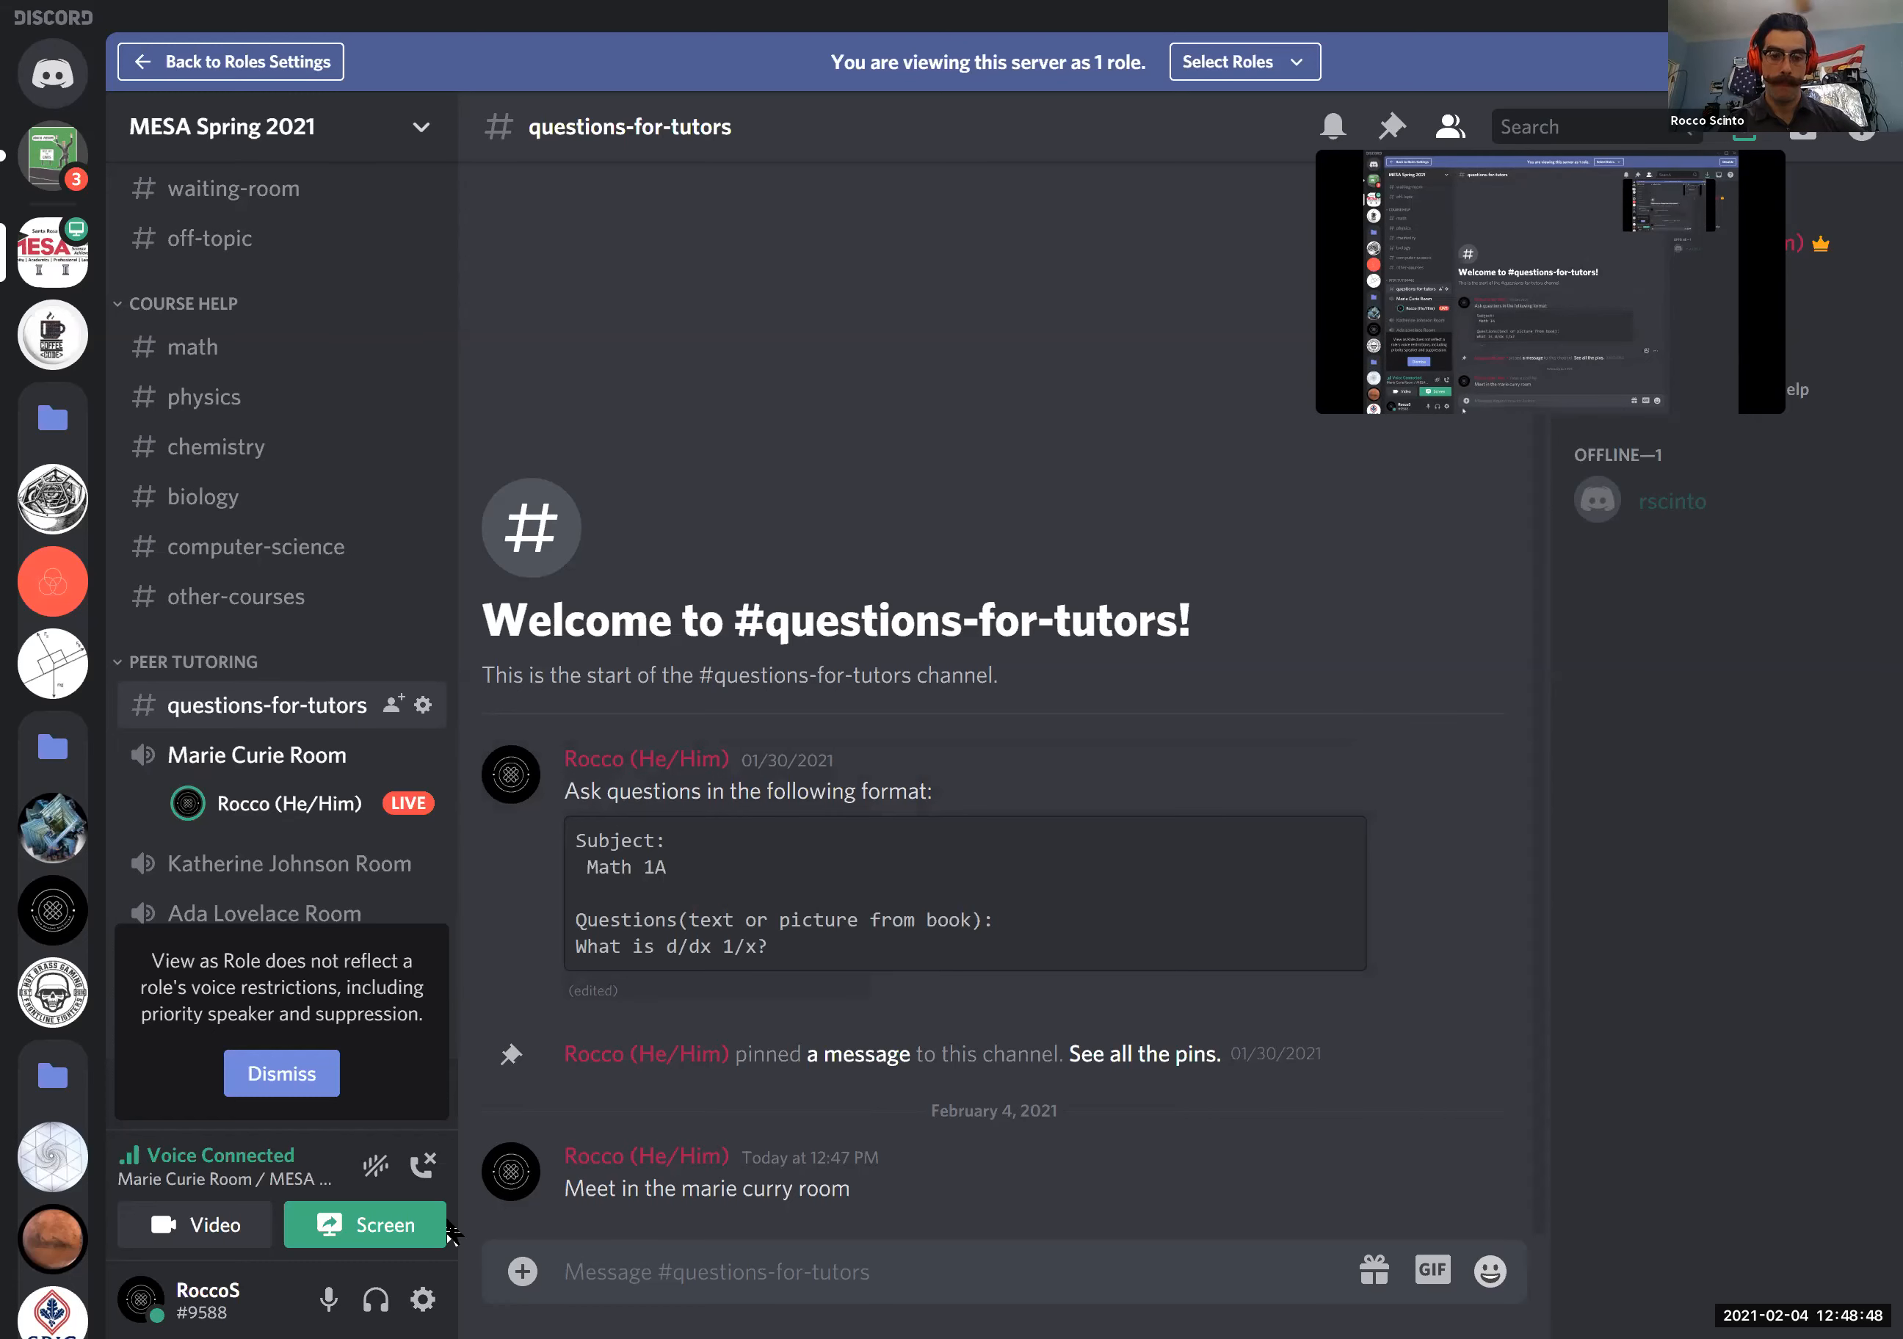
{"action": "left_click", "coordinate": [422, 1170]}
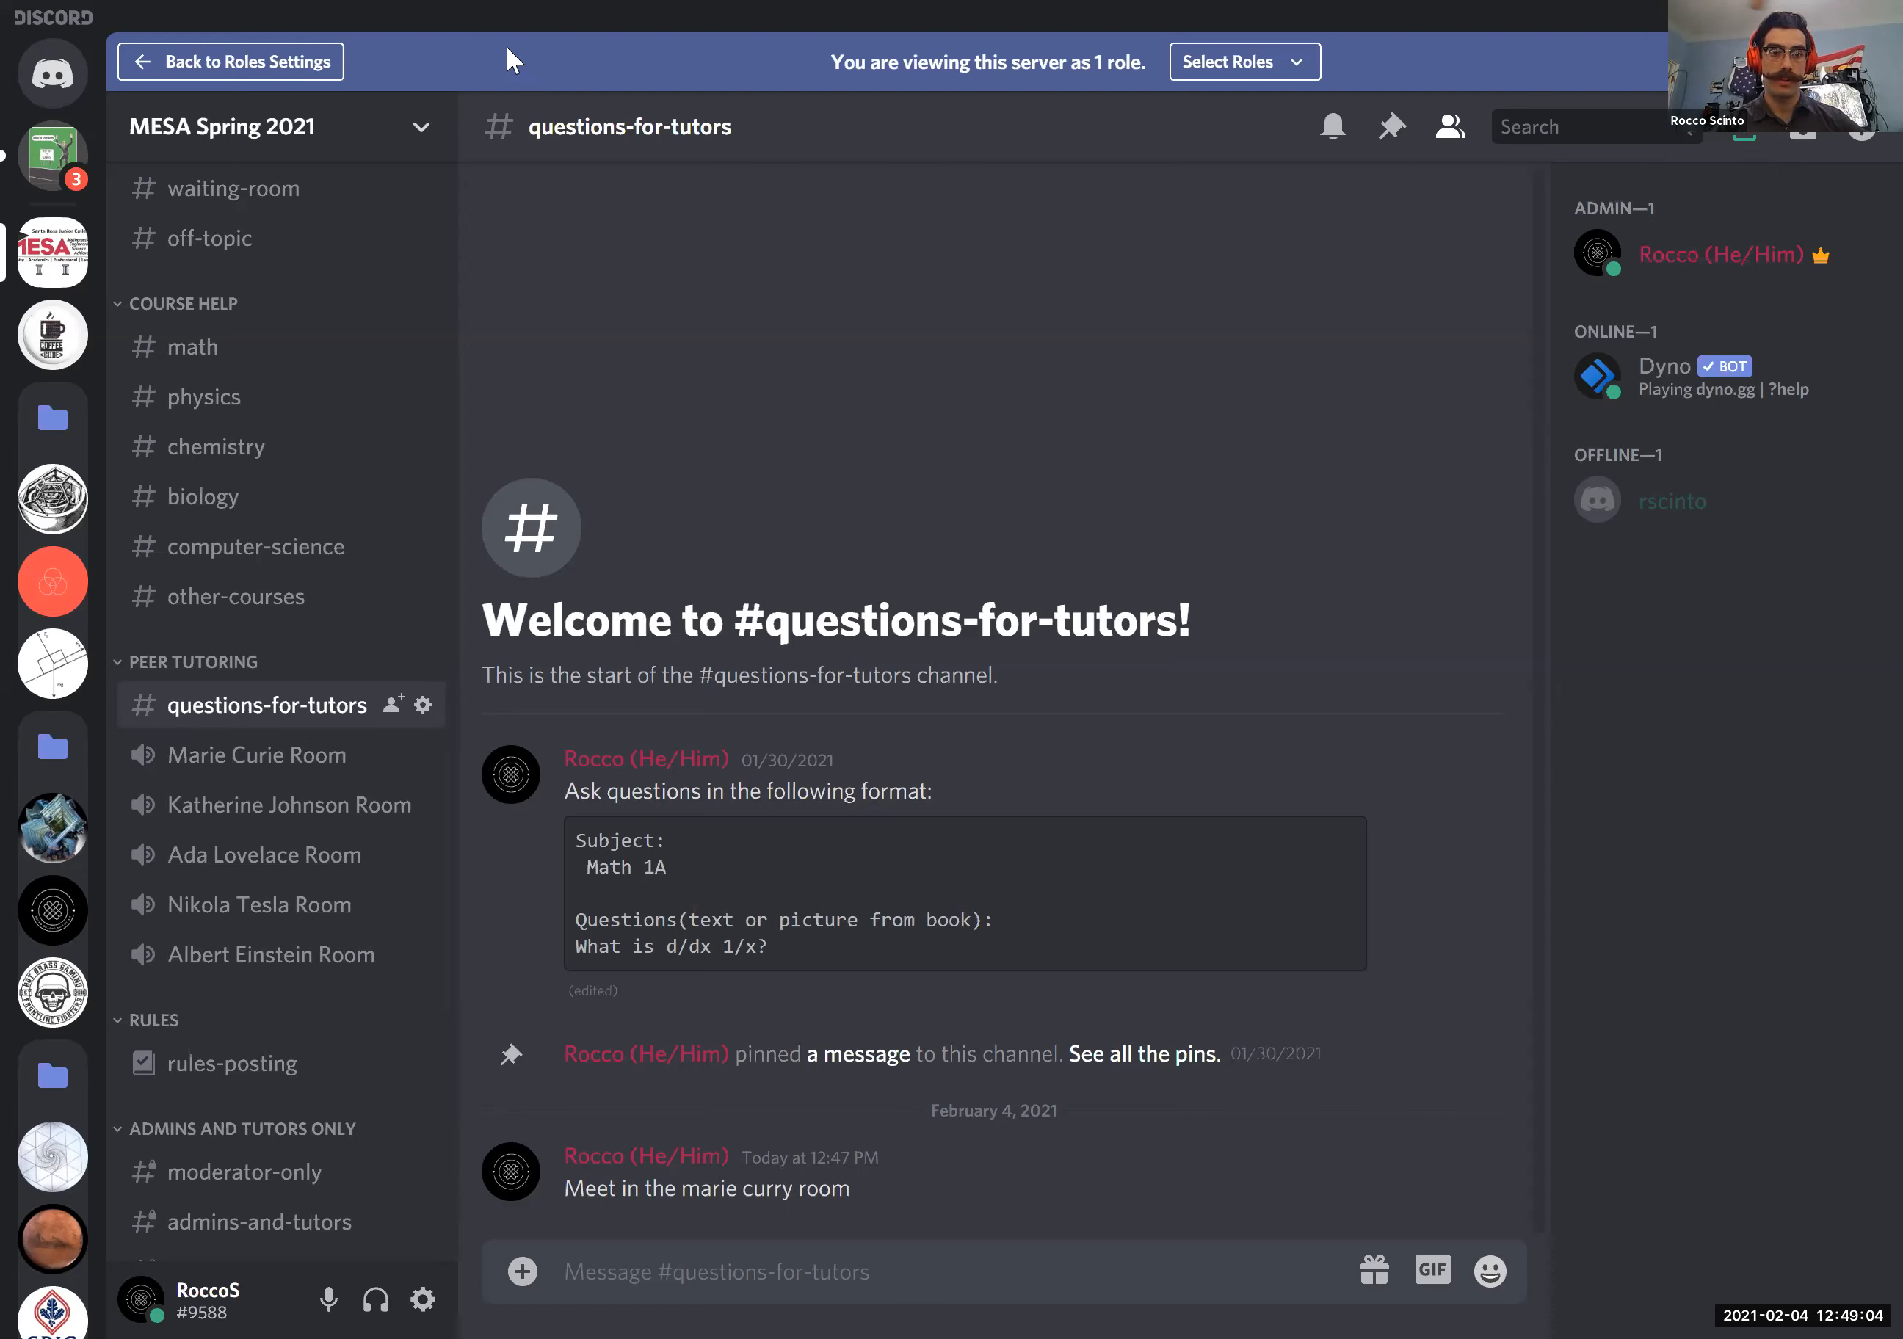
- Leave the role view, preview the server's membership screening form, and tick the agreement to the rules
{"action": "left_click", "coordinate": [267, 61]}
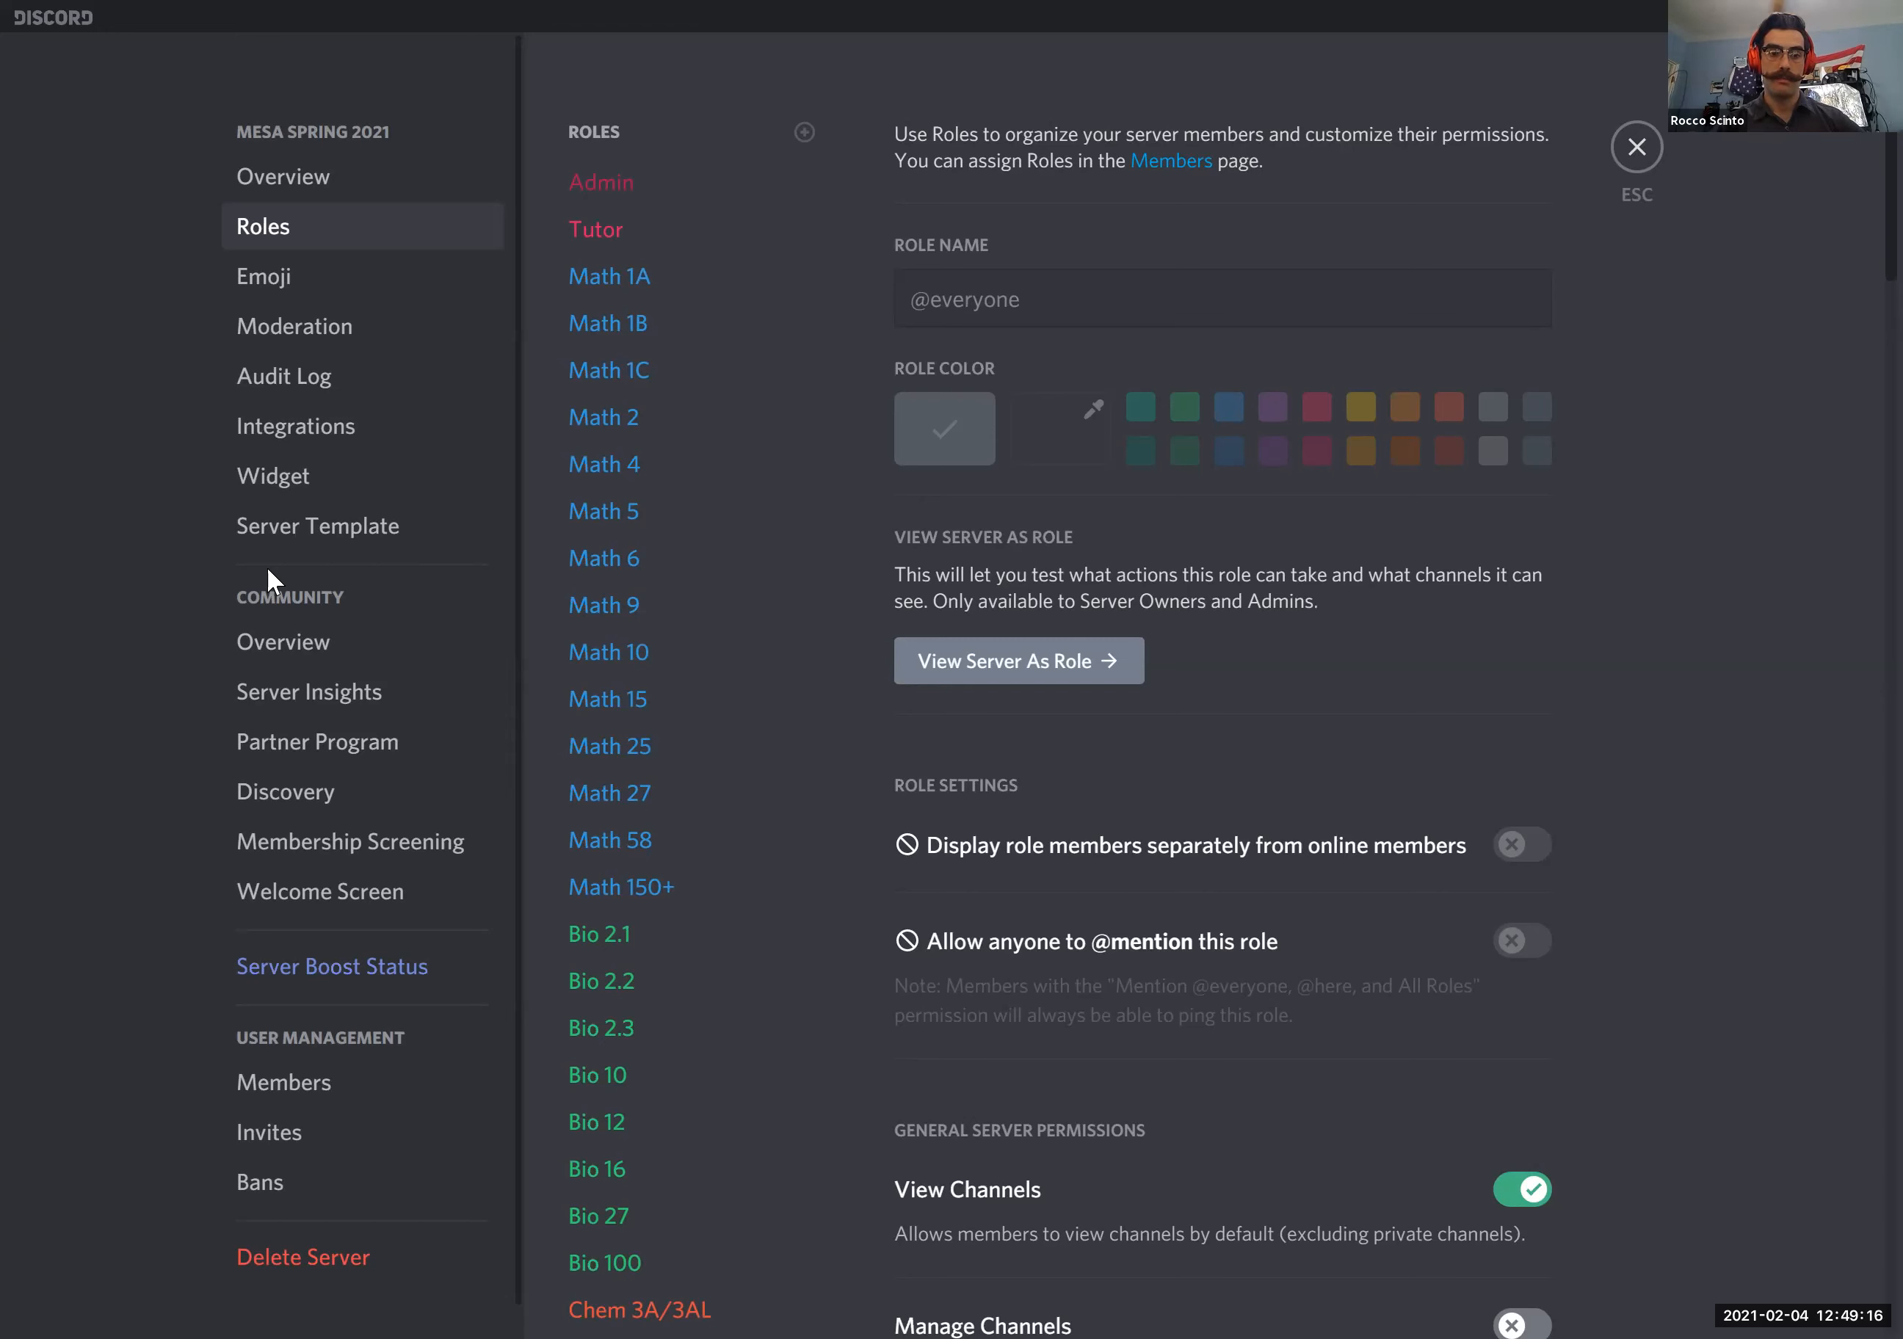
{"action": "left_click", "coordinate": [300, 851]}
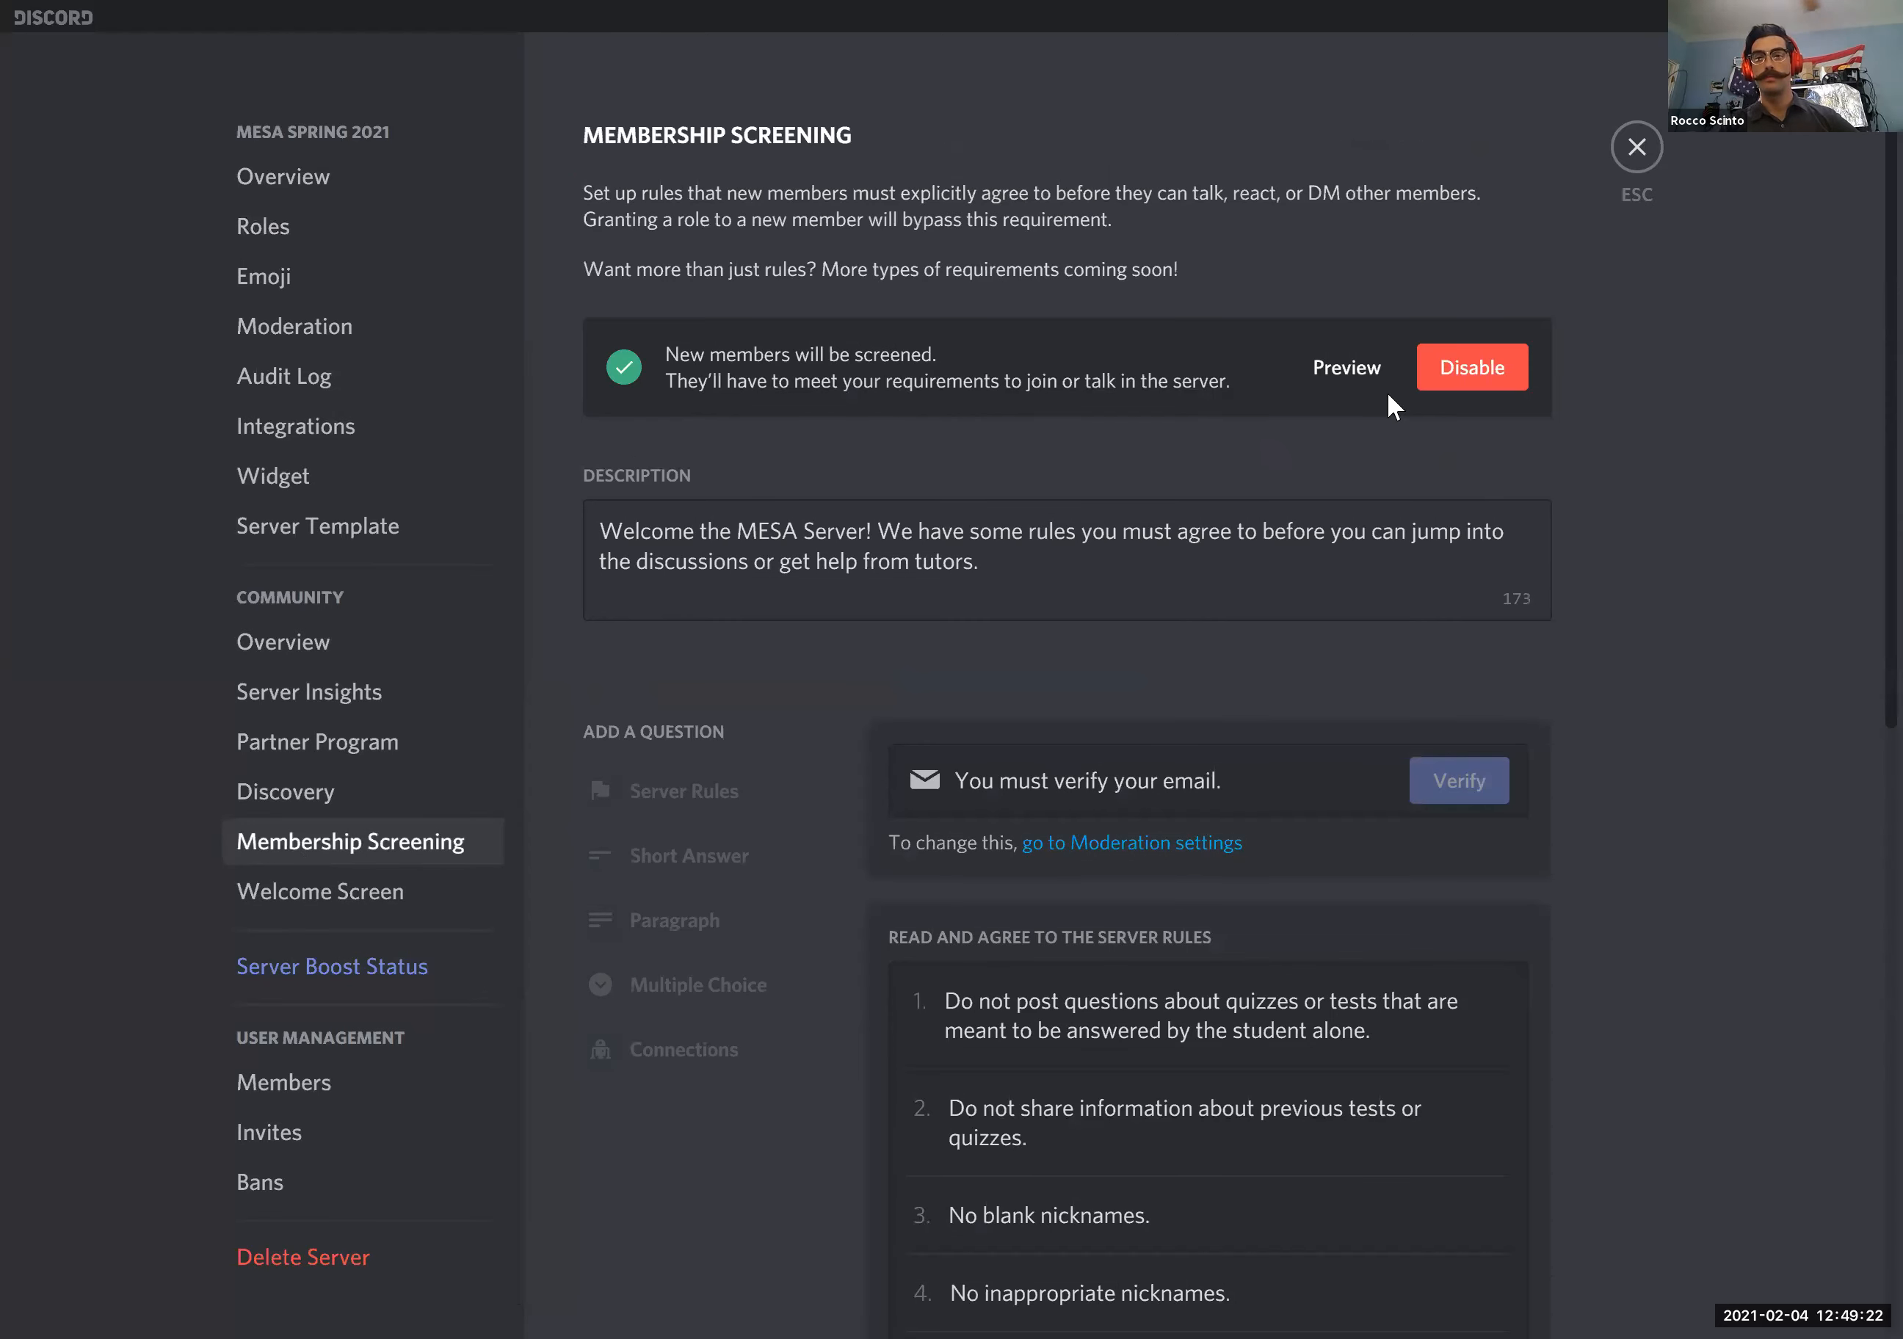
{"action": "left_click", "coordinate": [1348, 370]}
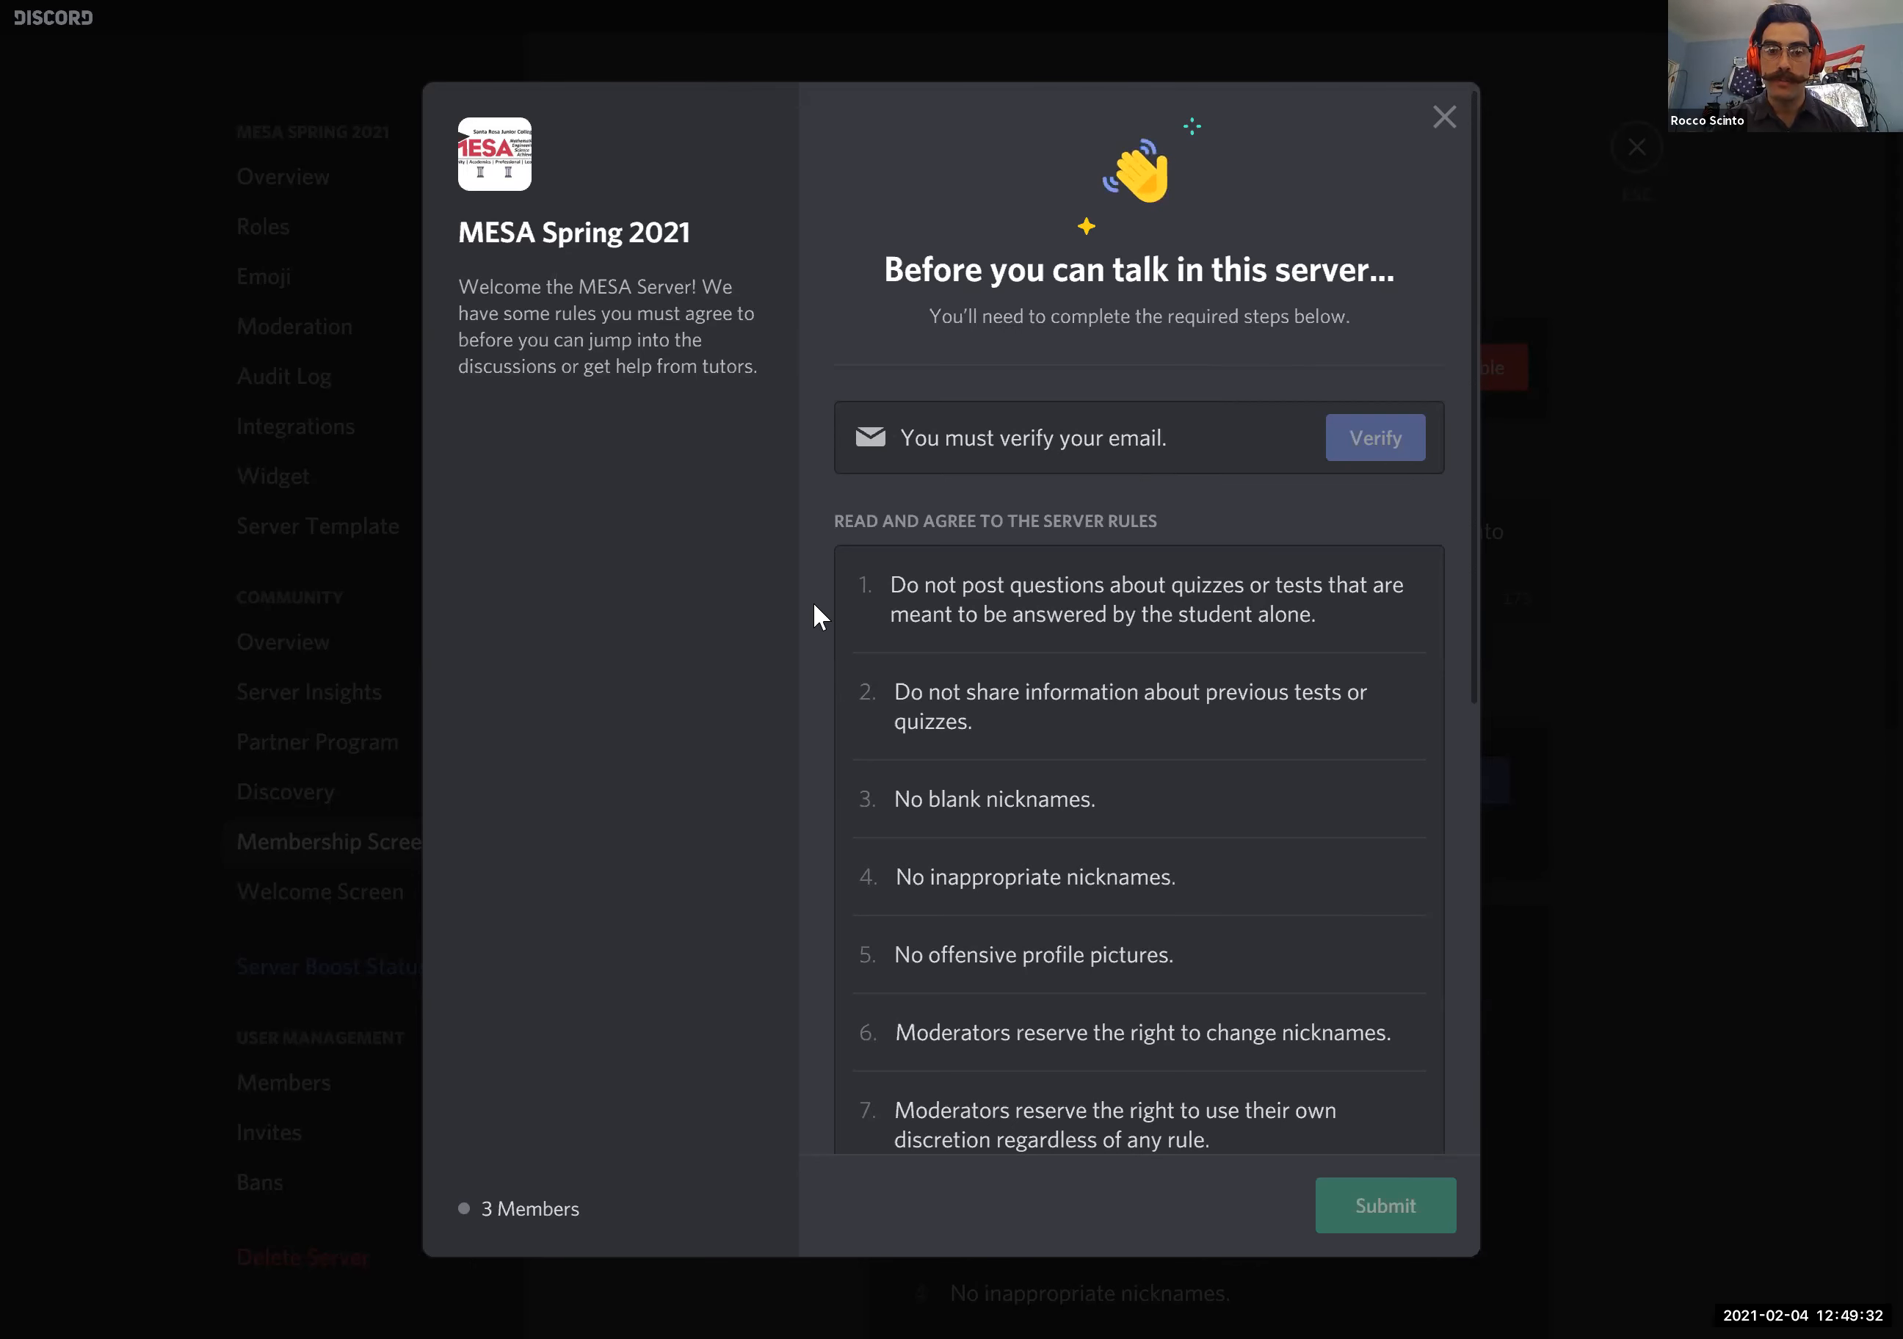
{"action": "scroll", "coordinate": [811, 600], "scroll_direction": "down", "scroll_amount": 3}
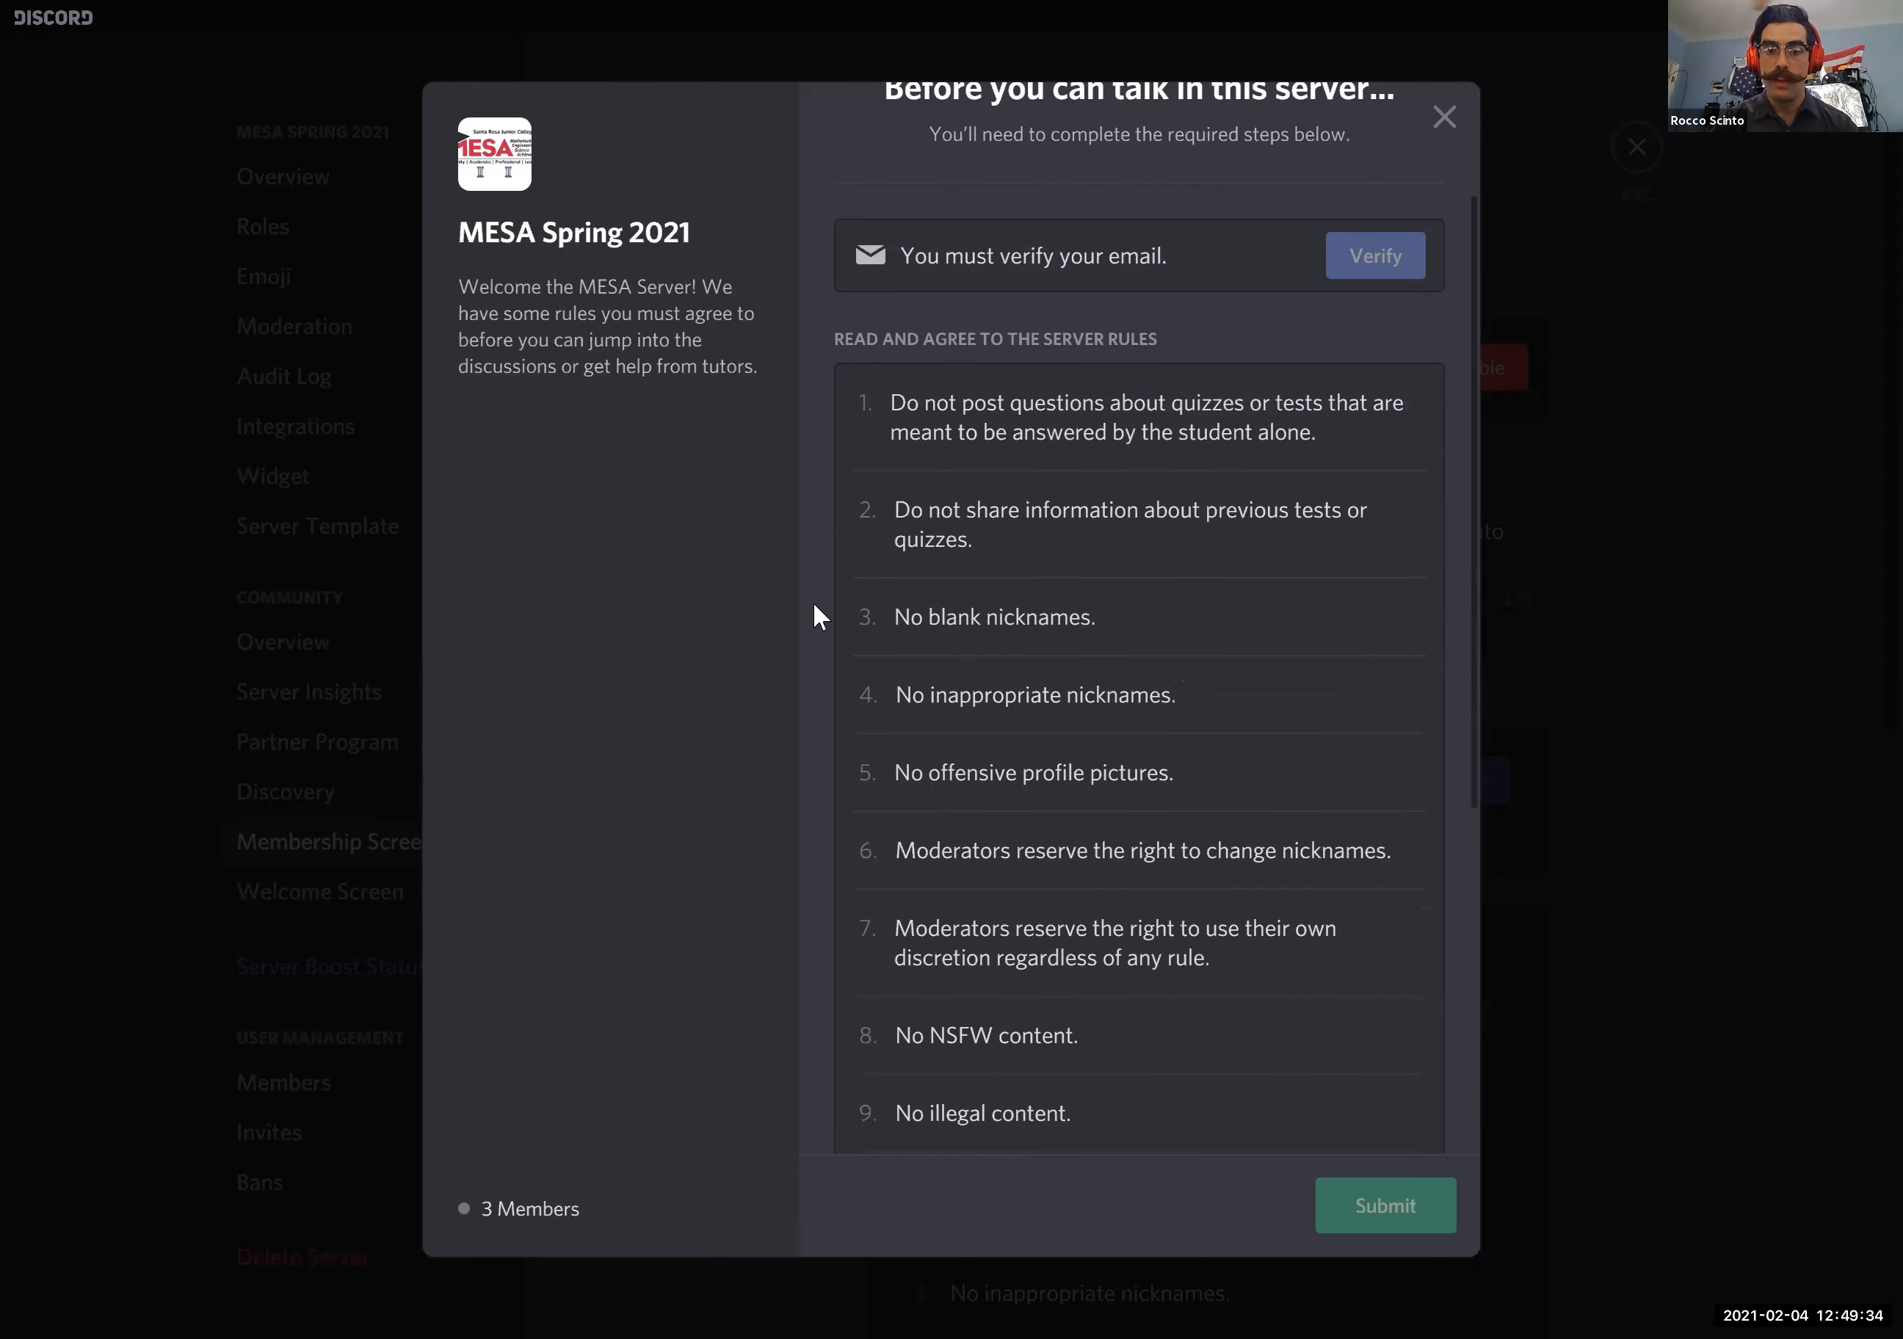
{"action": "scroll", "coordinate": [813, 604], "scroll_direction": "down", "scroll_amount": 1}
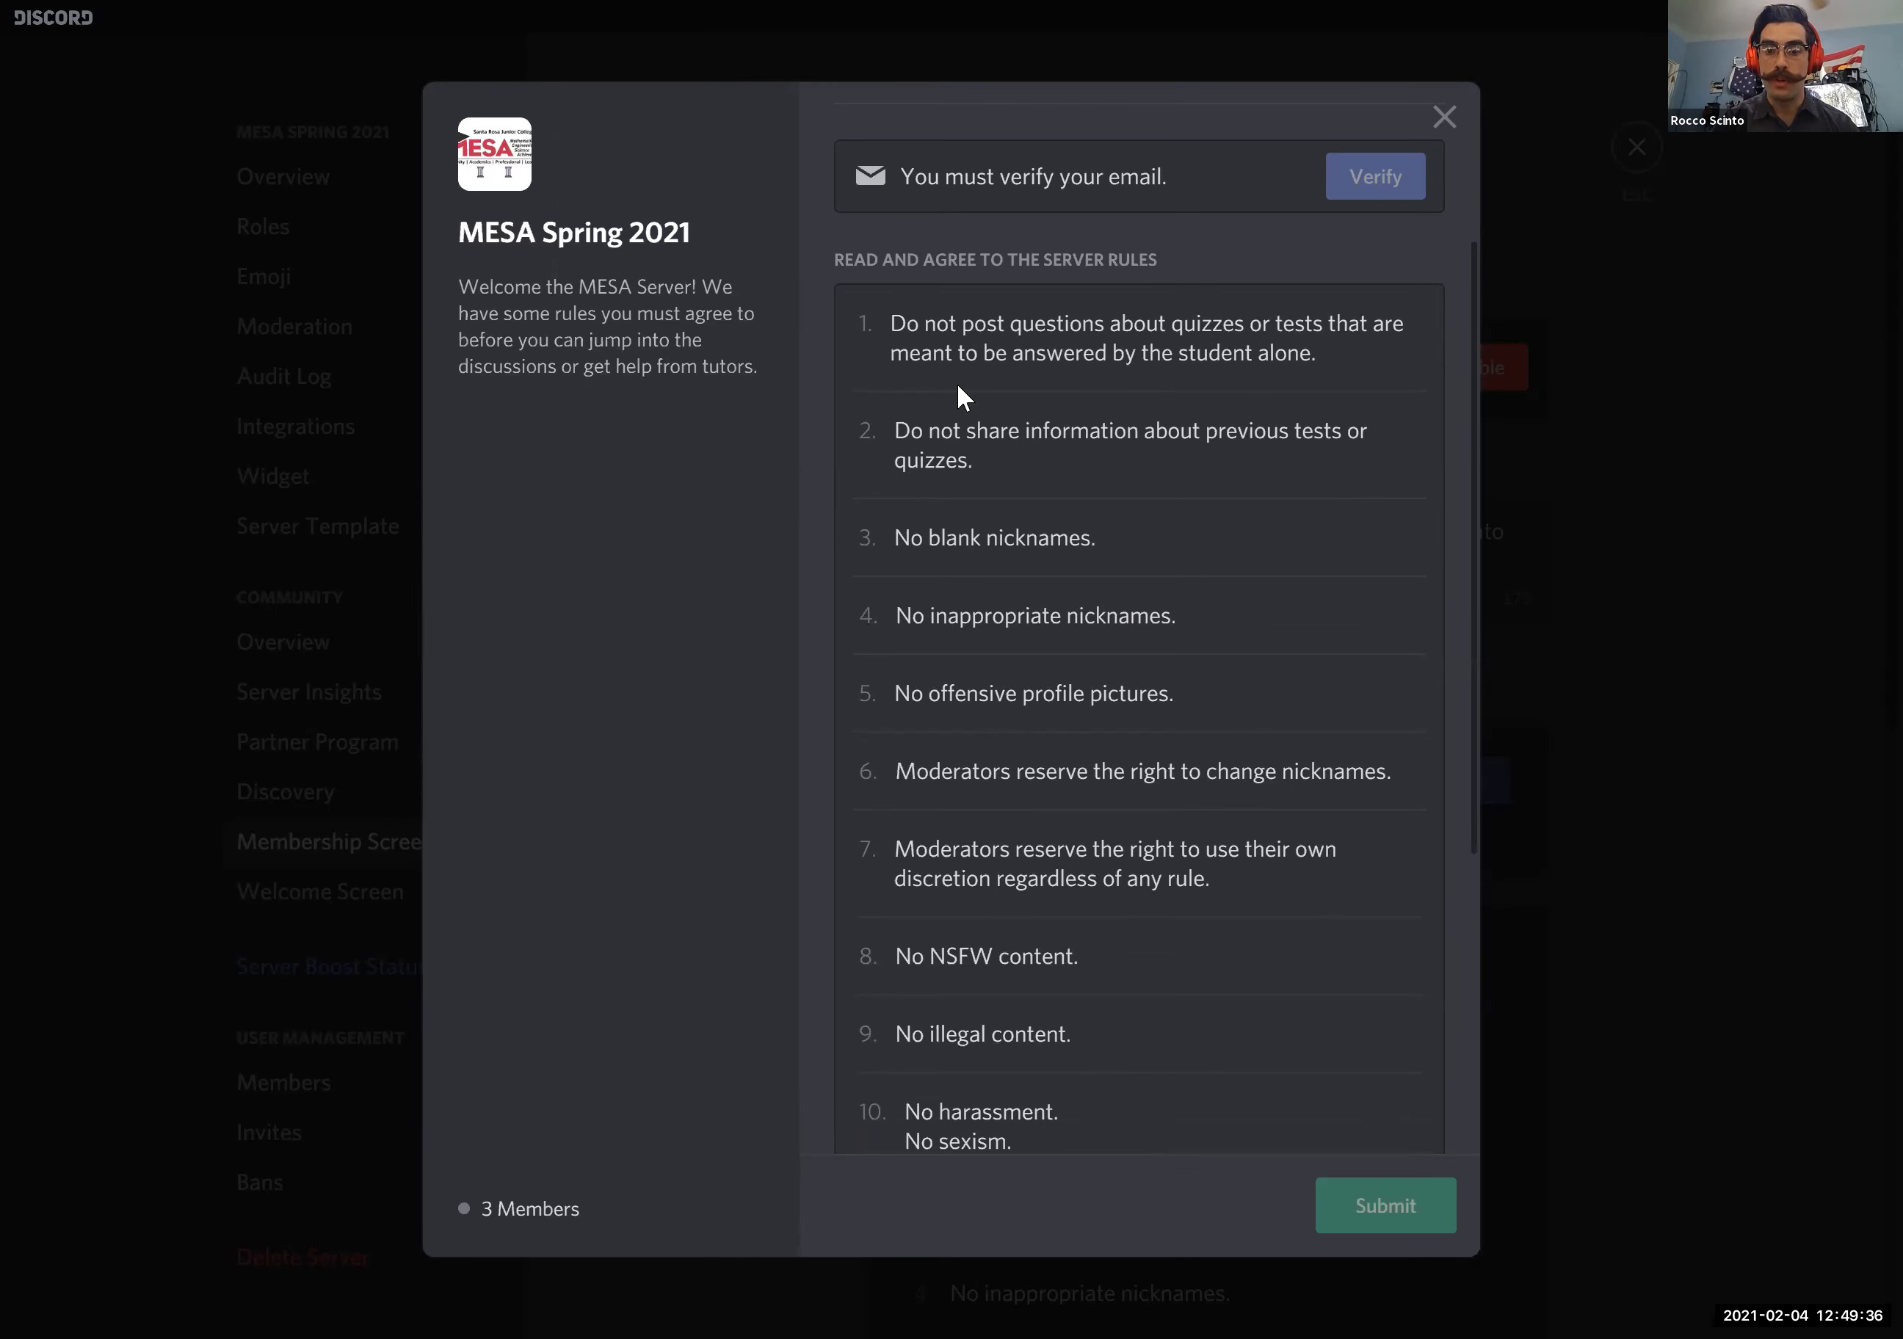
{"action": "scroll", "coordinate": [1016, 969], "scroll_direction": "down", "scroll_amount": 3}
{"action": "scroll", "coordinate": [1015, 967], "scroll_direction": "down", "scroll_amount": 5}
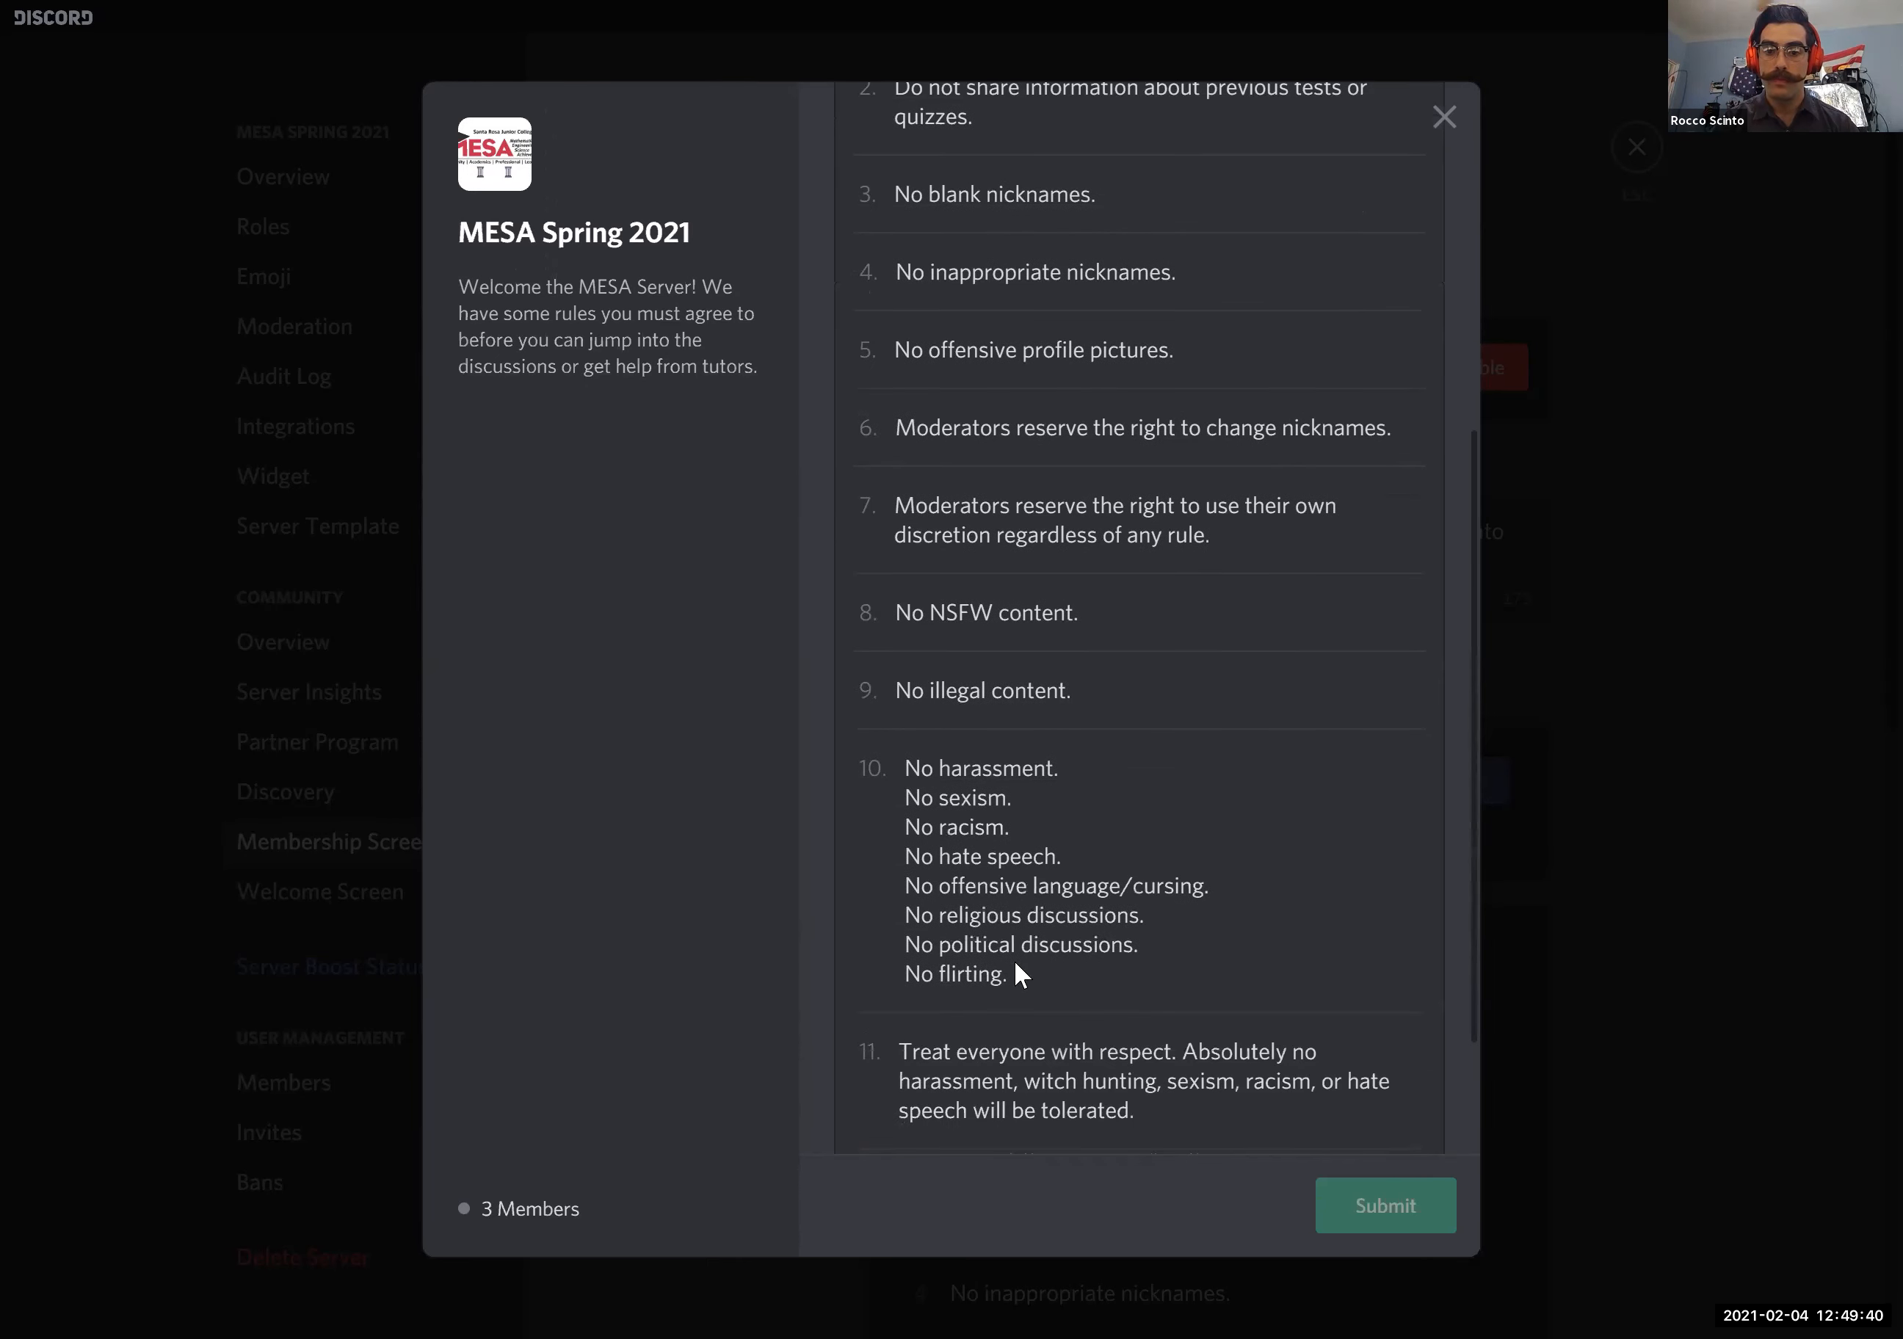
{"action": "left_click", "coordinate": [853, 1109]}
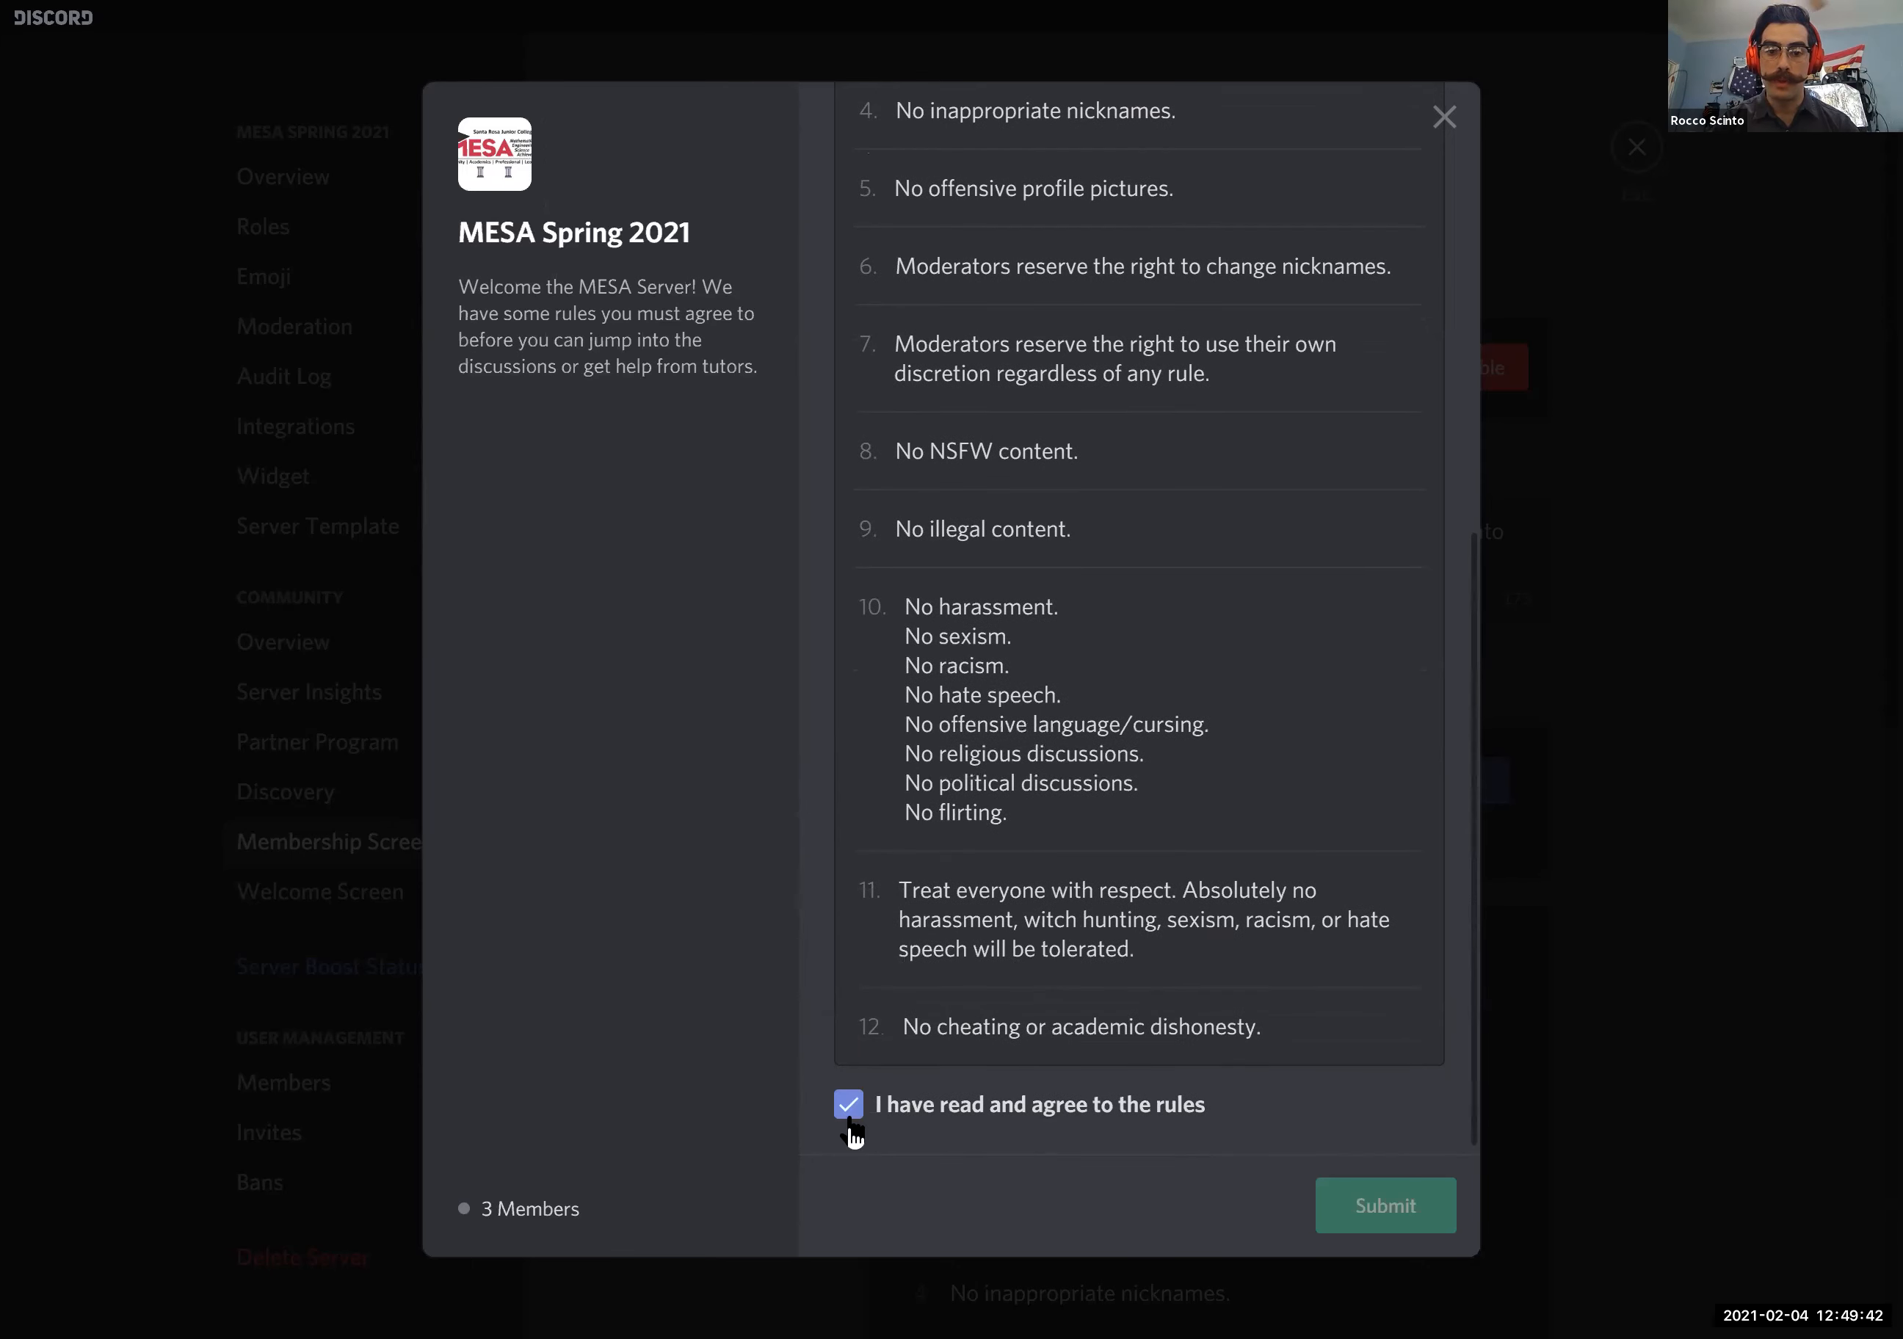
- Review the server rules in the membership screening preview, close it, and look over the screening settings
{"action": "scroll", "coordinate": [1163, 893], "scroll_direction": "up", "scroll_amount": 12}
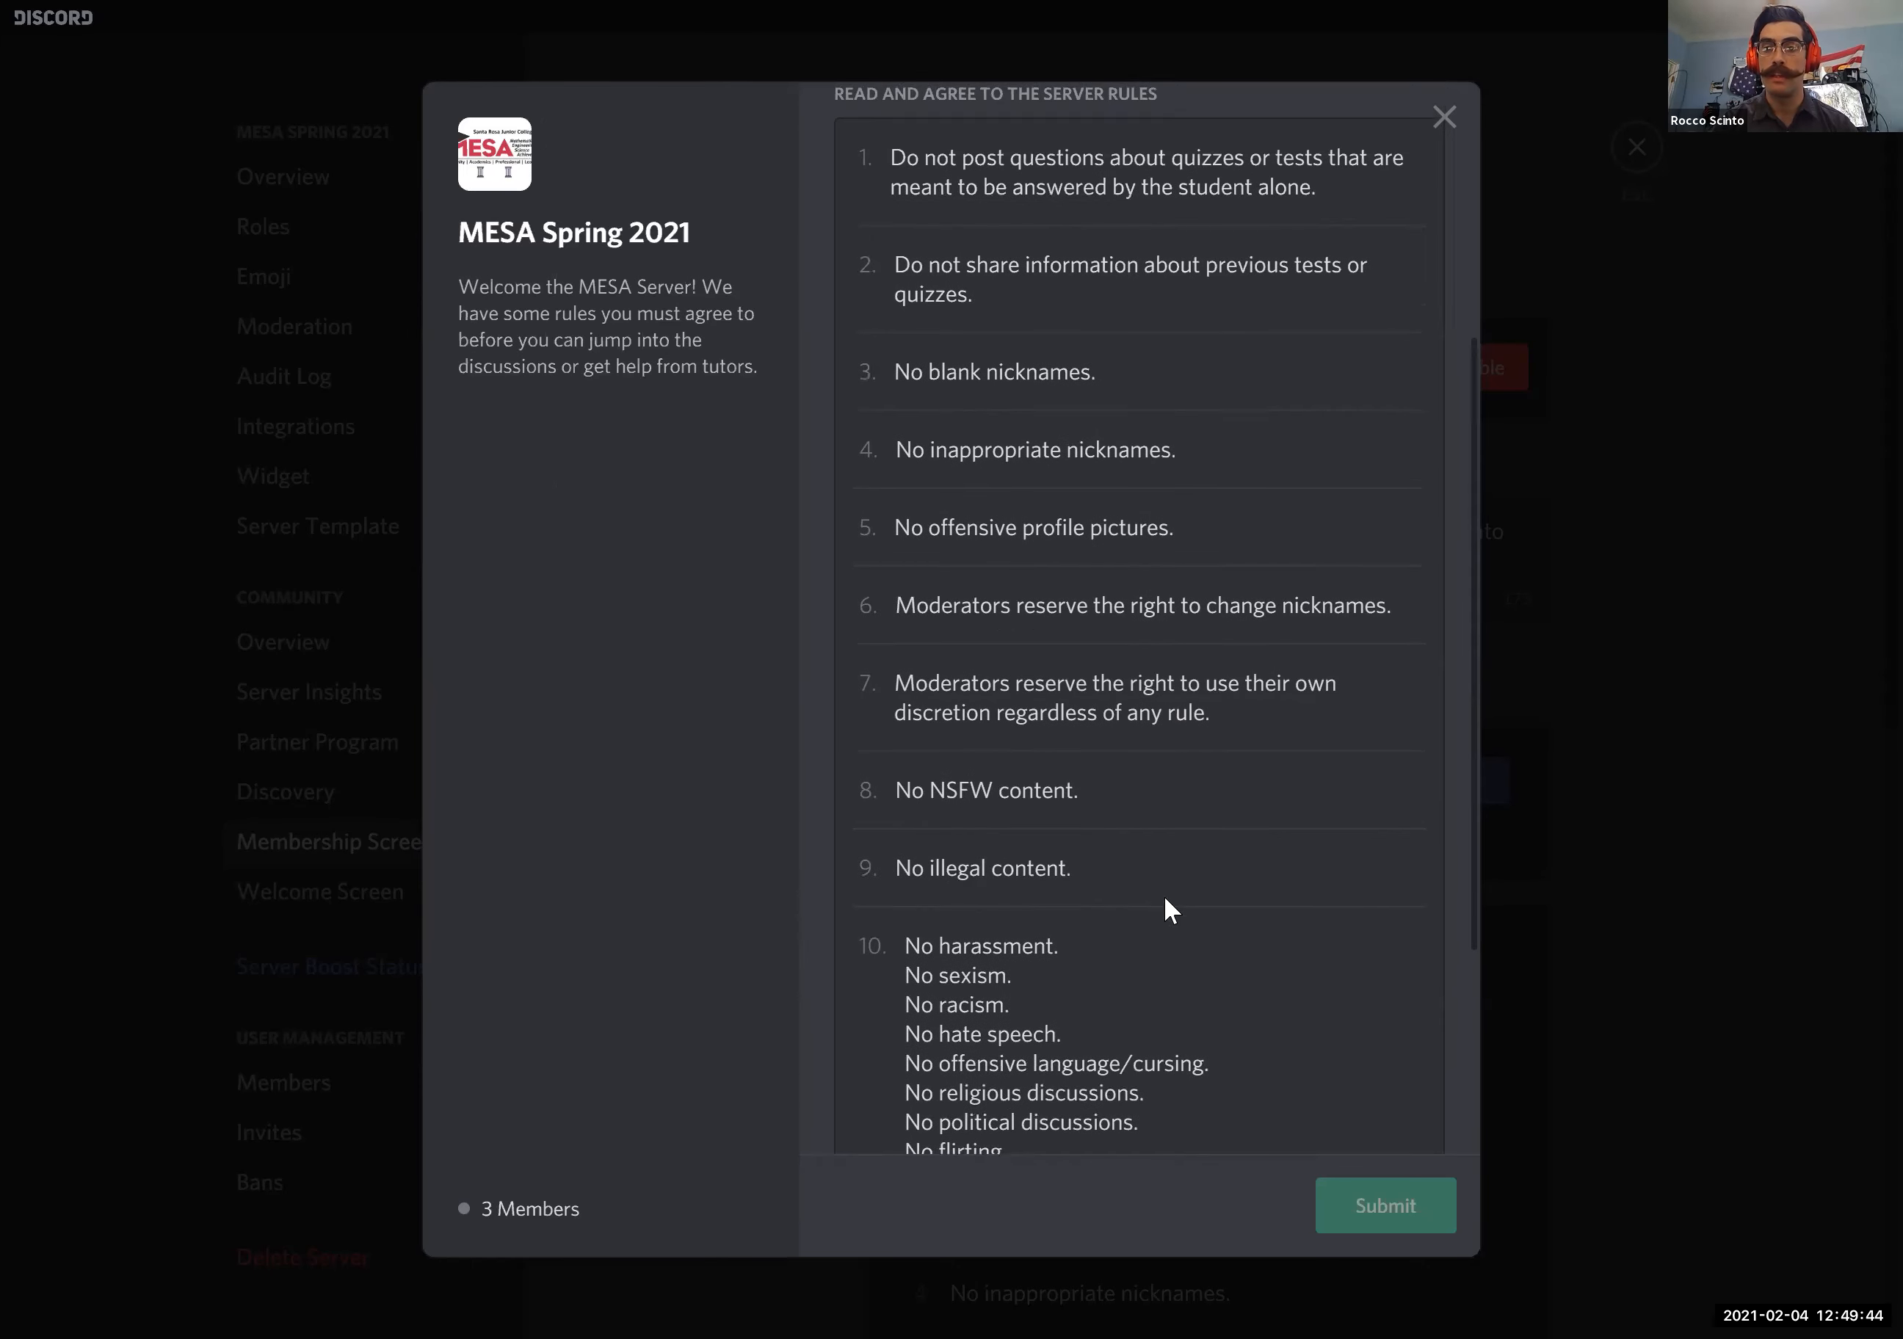
{"action": "scroll", "coordinate": [1129, 792], "scroll_direction": "down", "scroll_amount": 4}
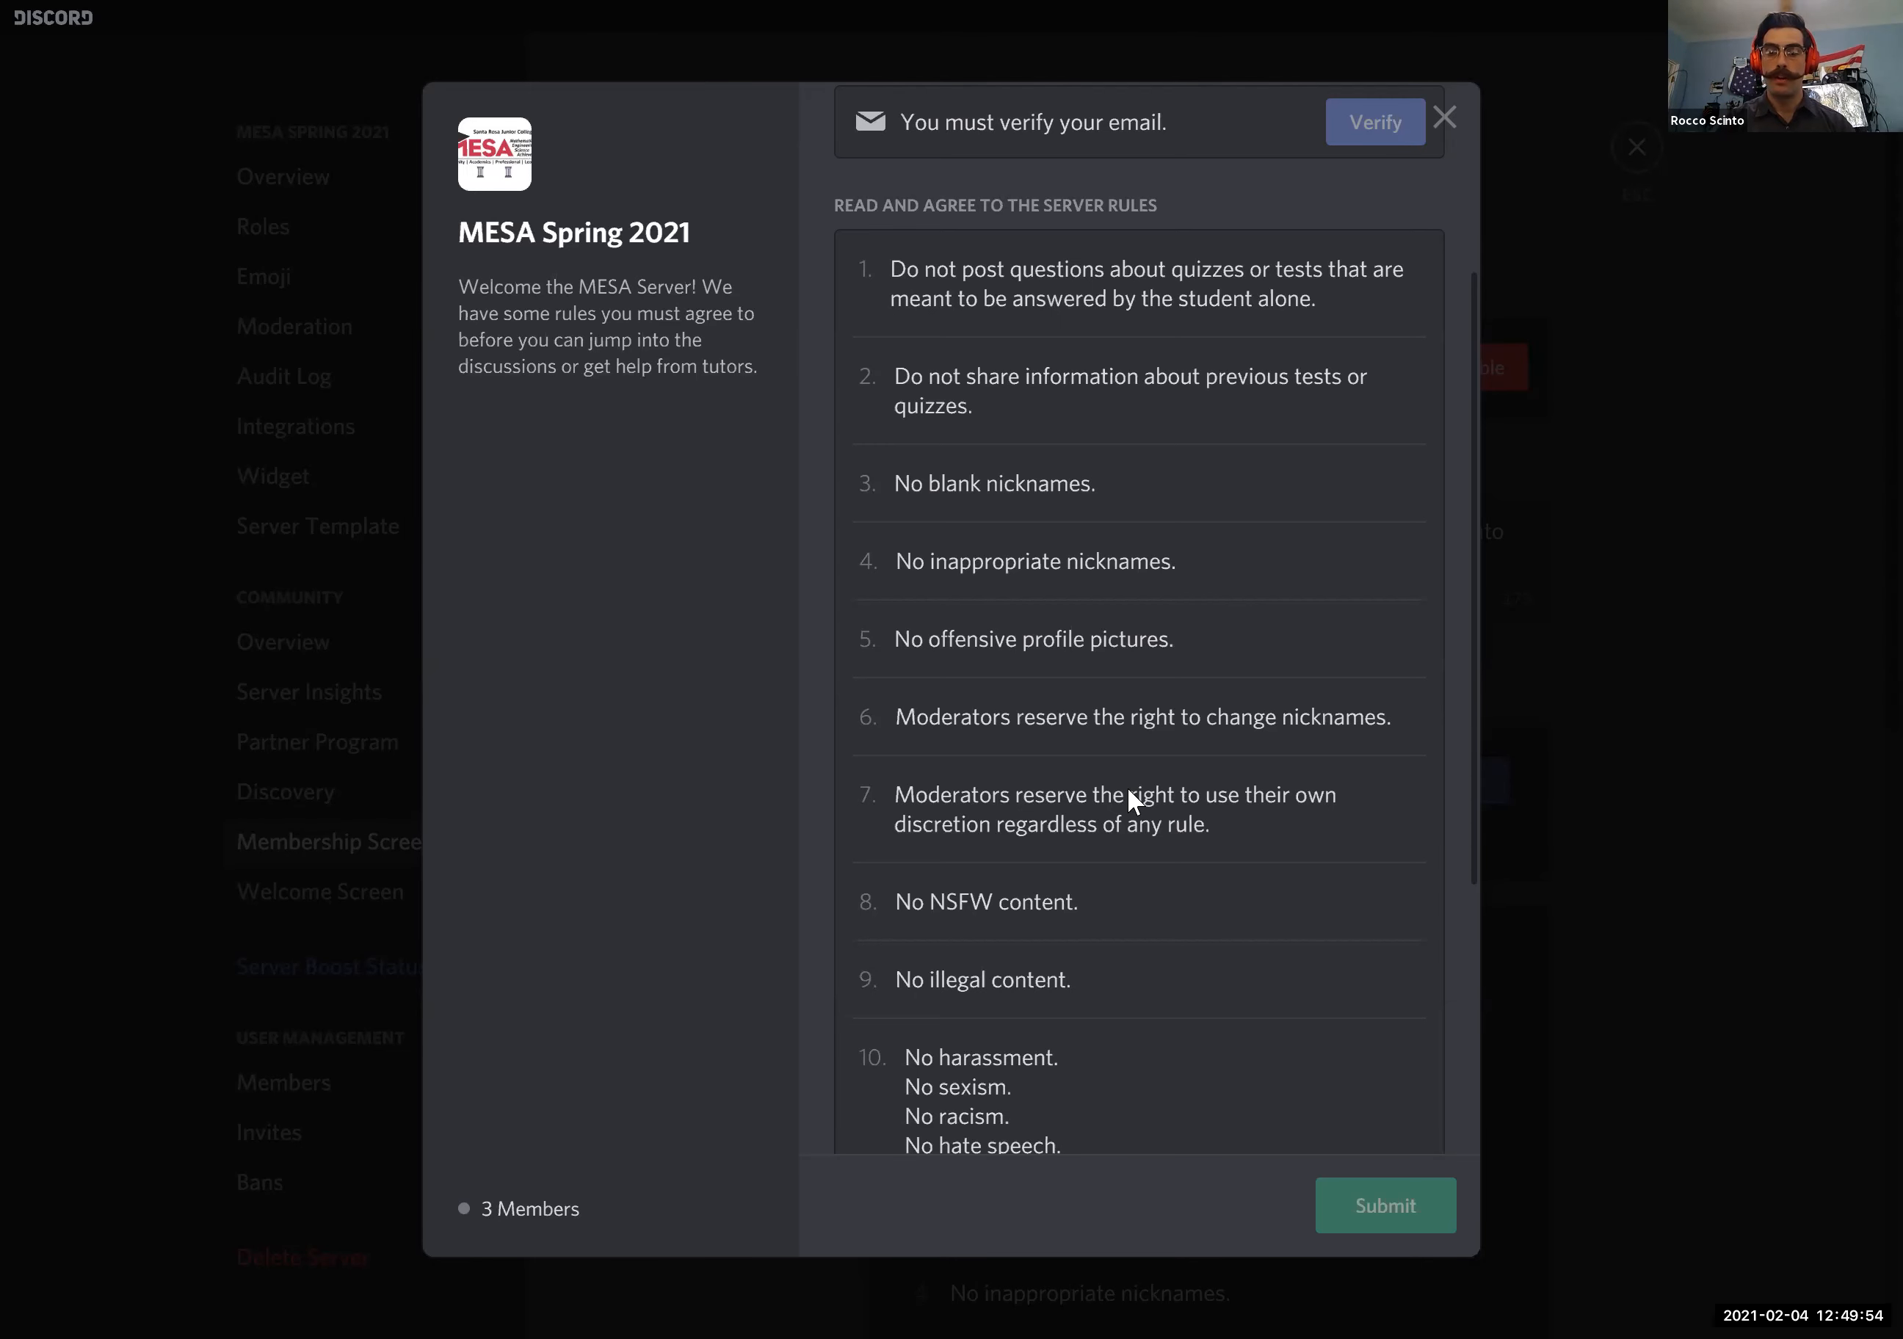
{"action": "scroll", "coordinate": [1127, 798], "scroll_direction": "down", "scroll_amount": 5}
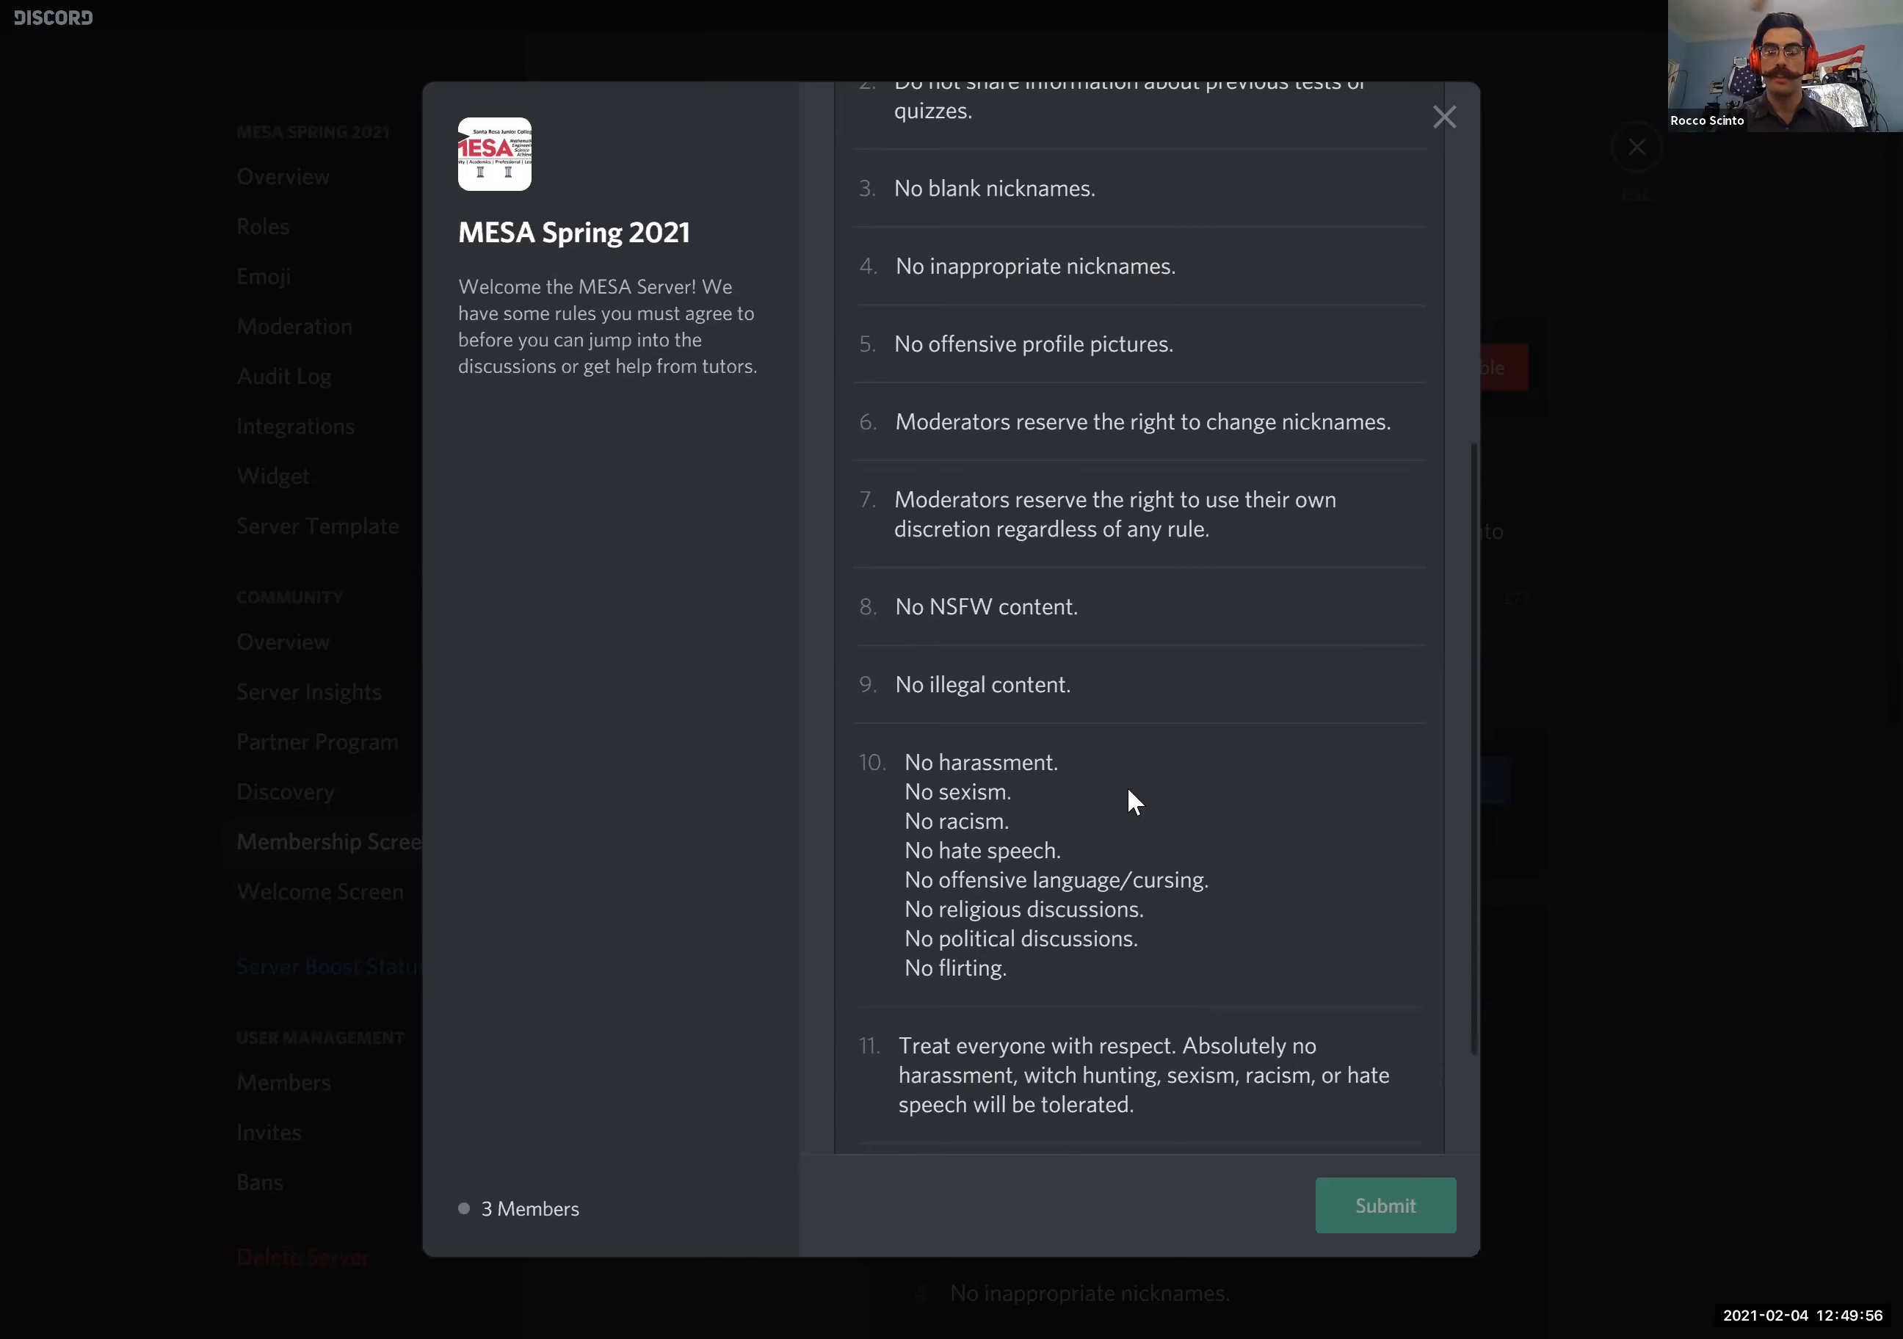
{"action": "scroll", "coordinate": [1128, 789], "scroll_direction": "down", "scroll_amount": 3}
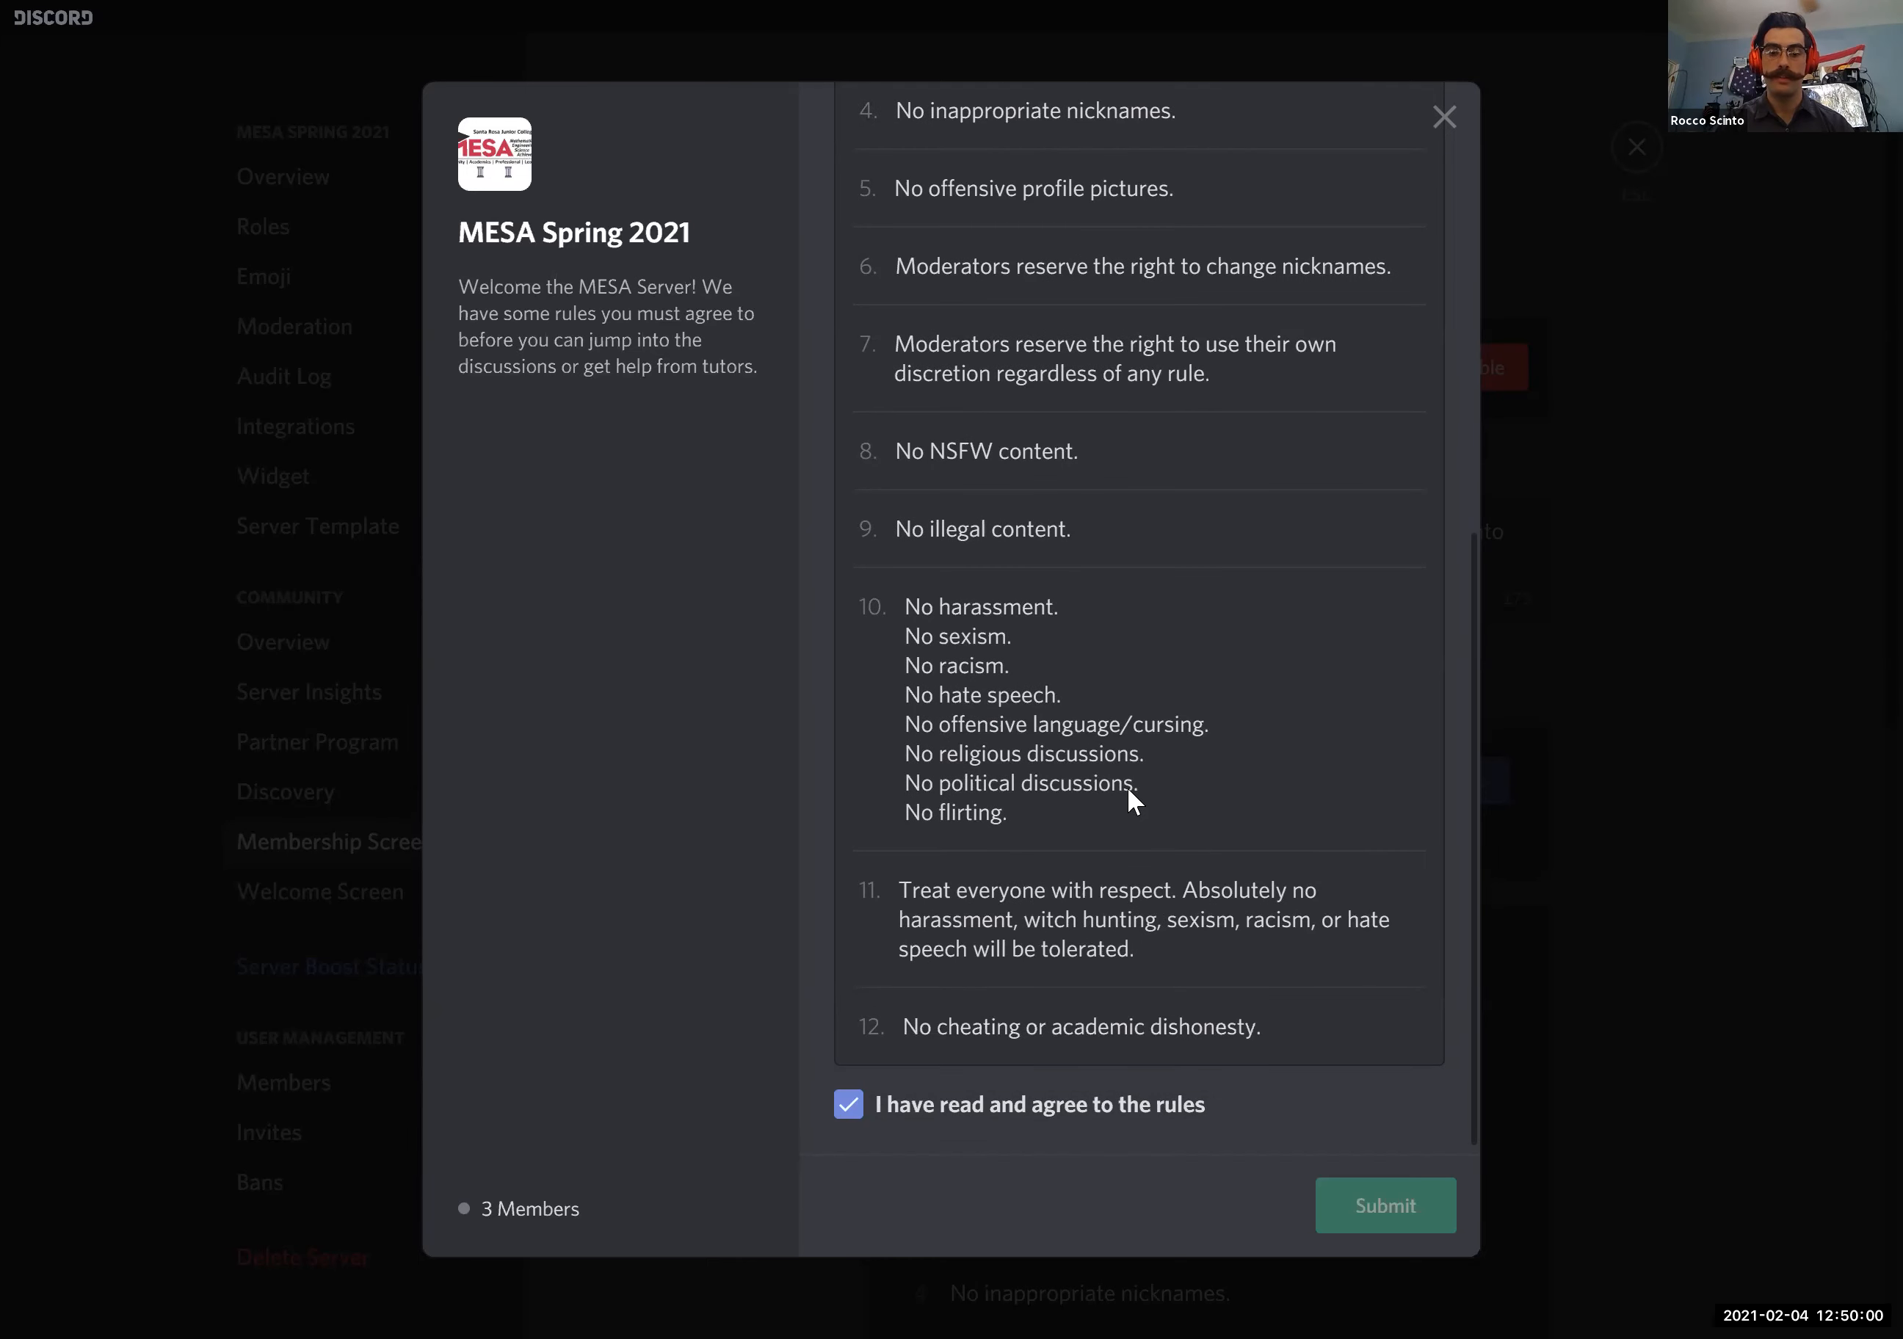
{"action": "scroll", "coordinate": [1127, 787], "scroll_direction": "up", "scroll_amount": 13}
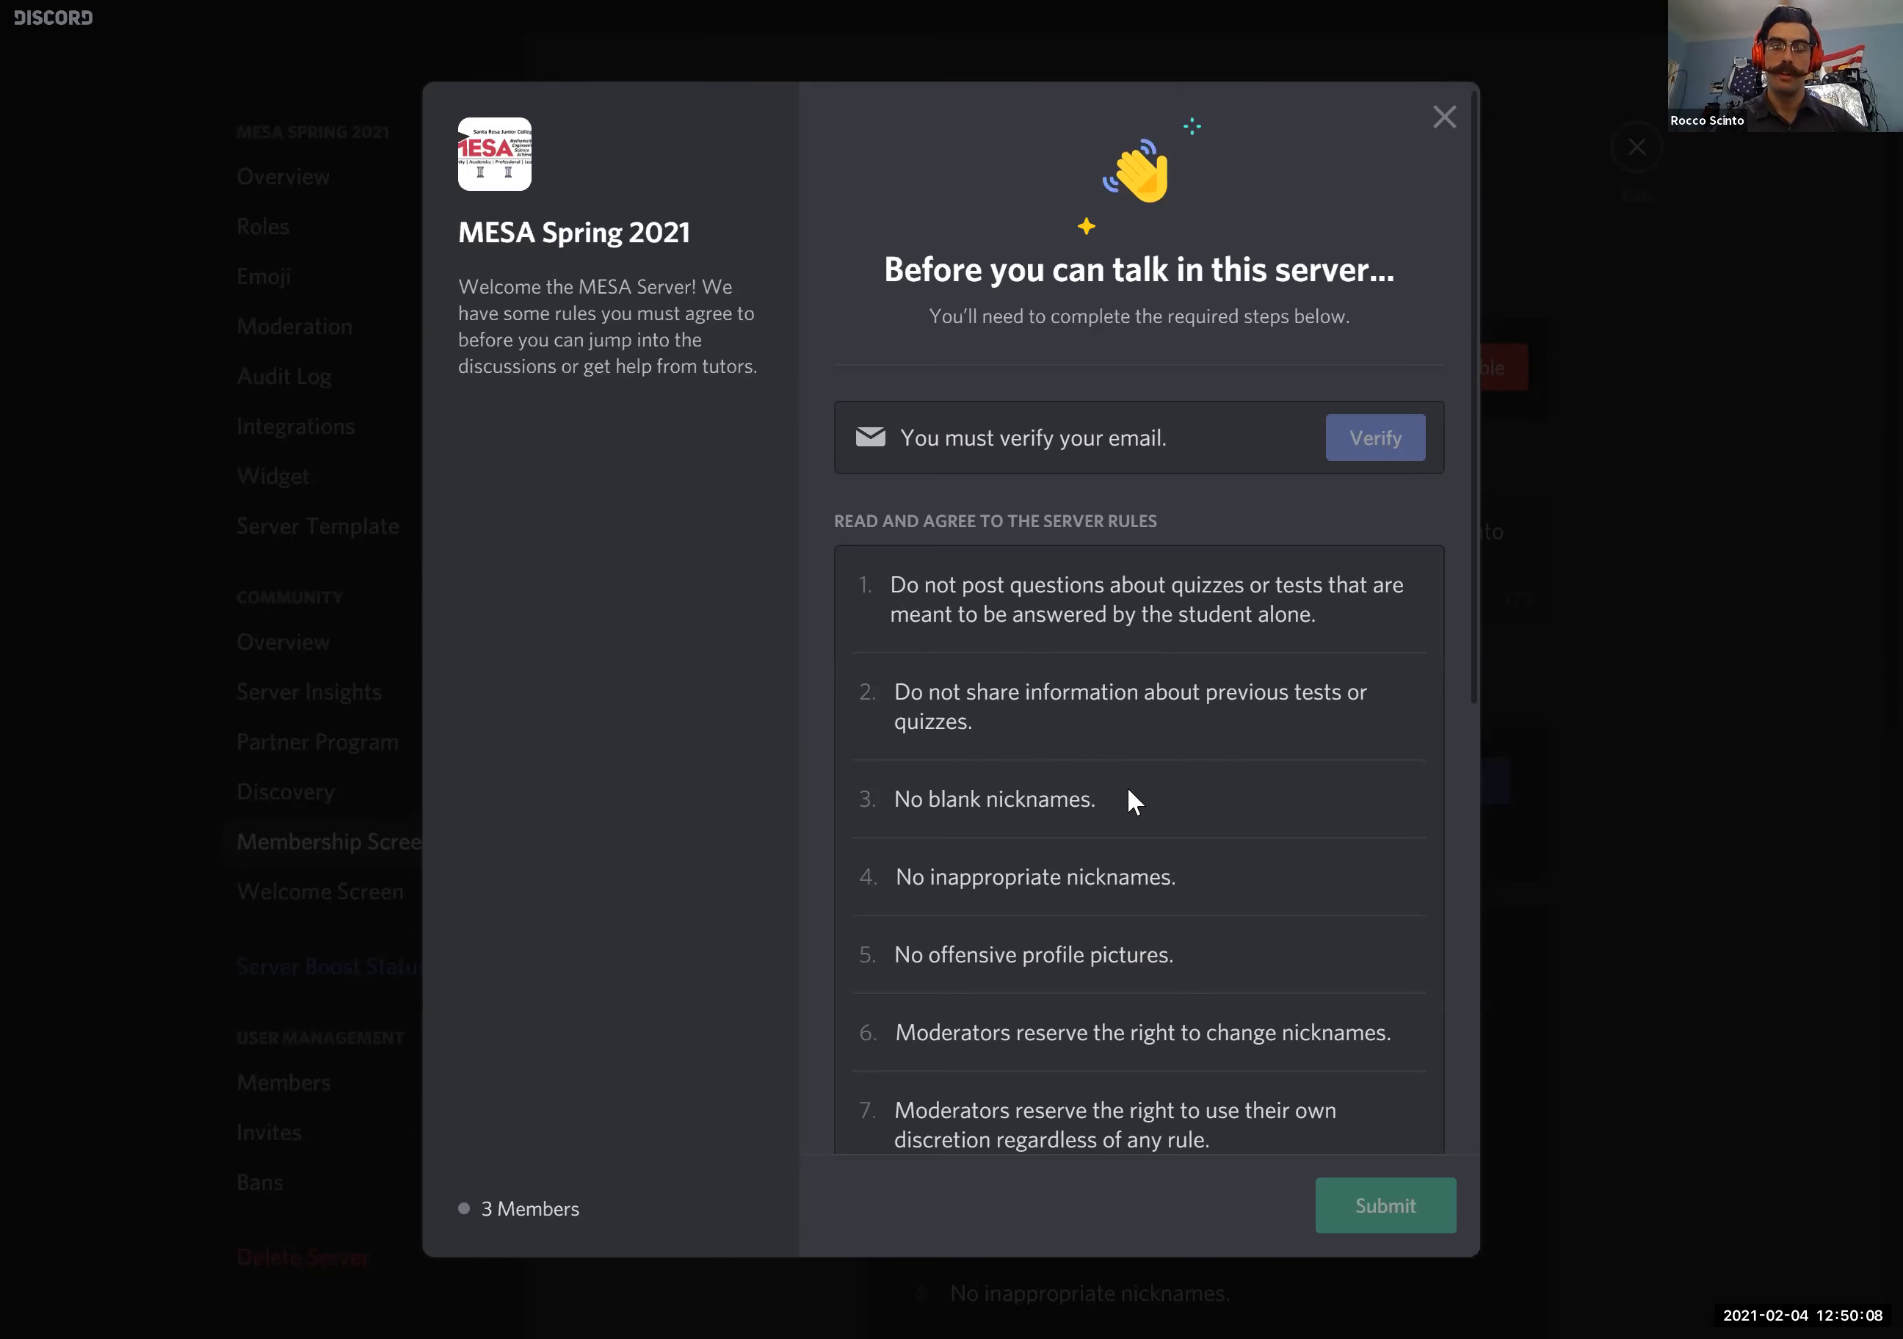
{"action": "left_click", "coordinate": [1445, 122]}
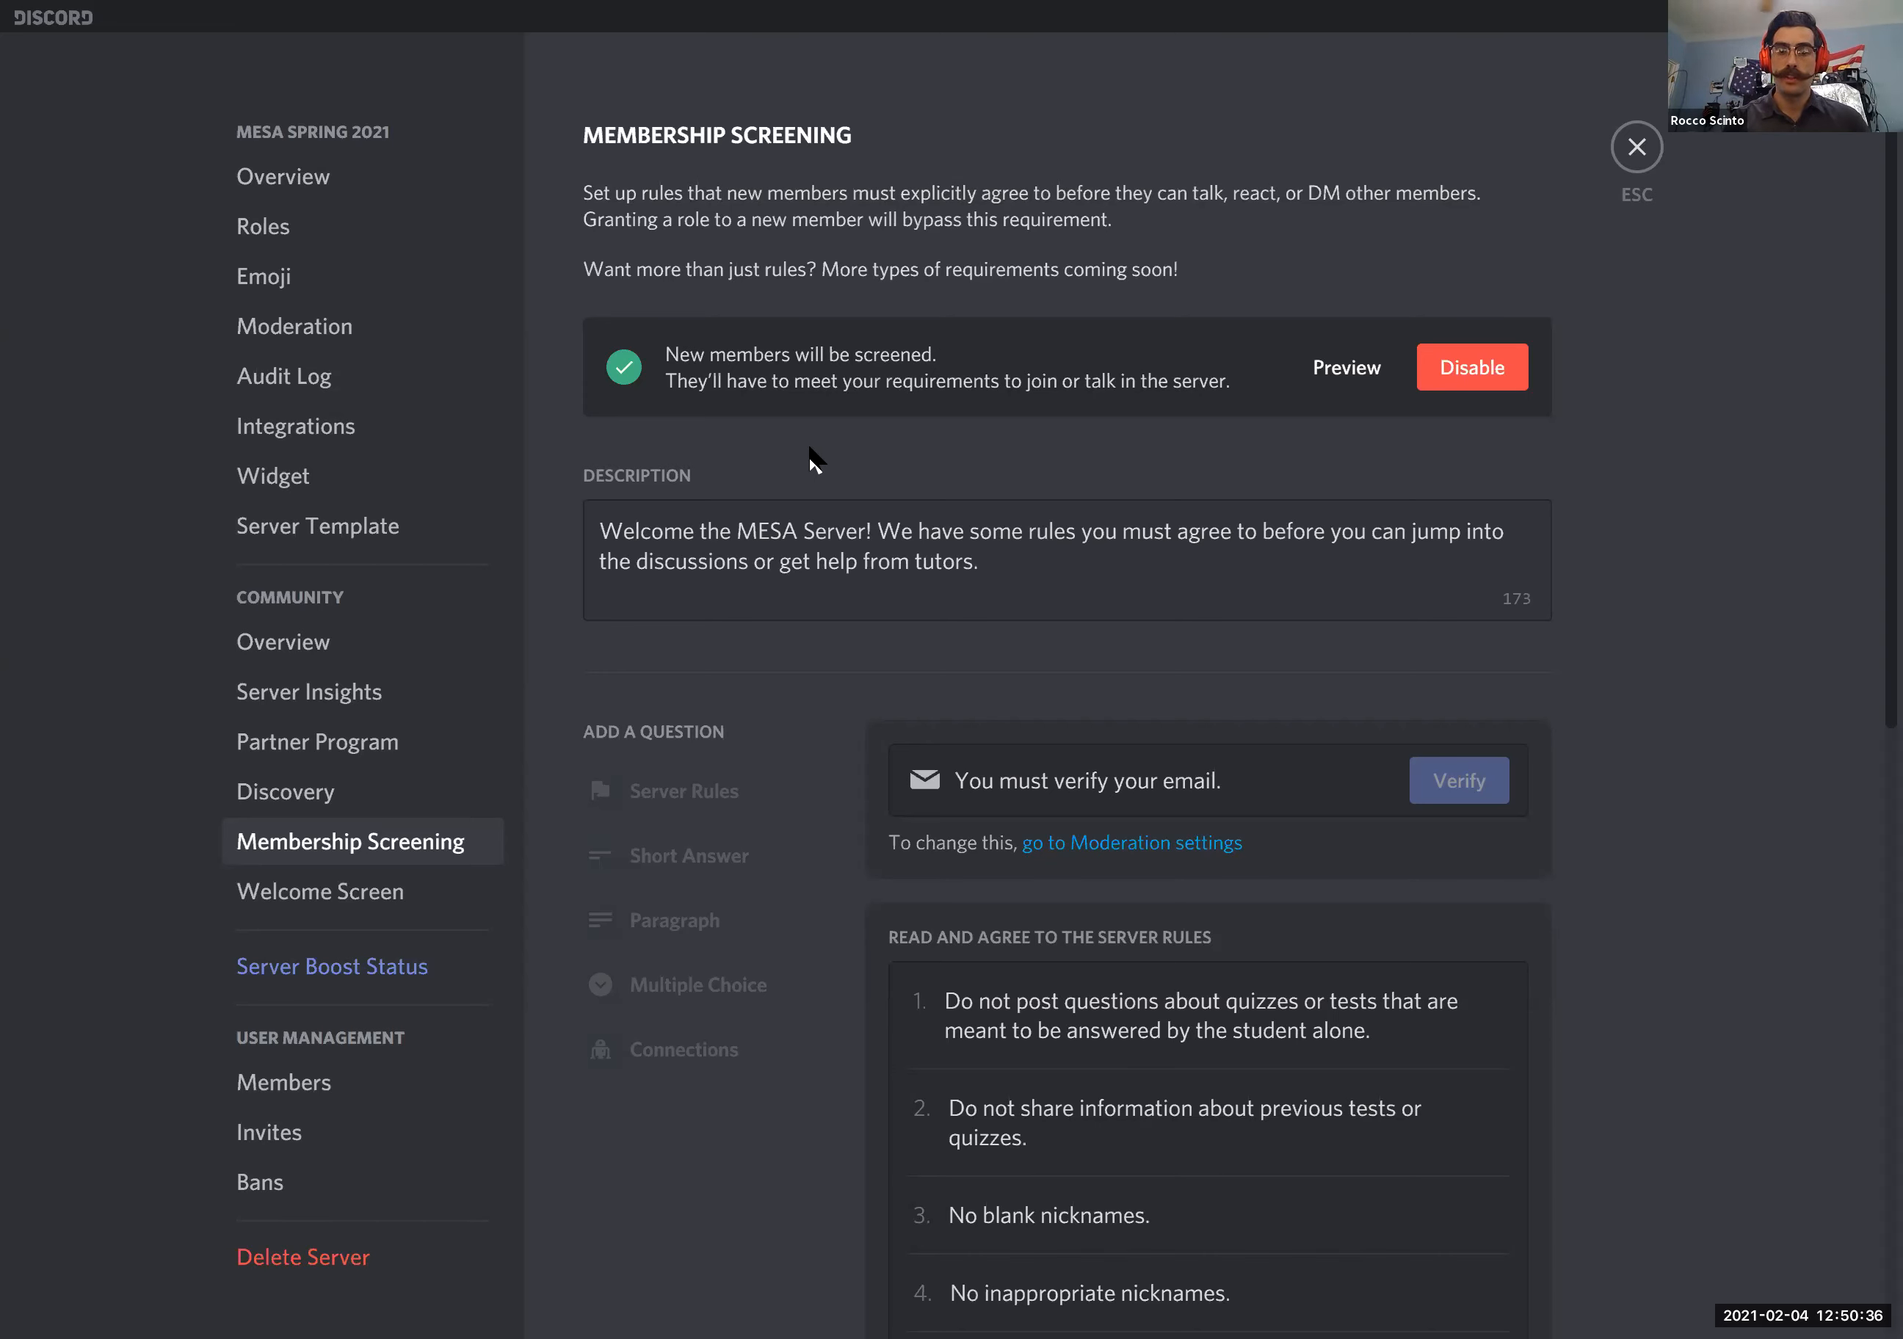
{"action": "scroll", "coordinate": [811, 460], "scroll_direction": "down", "scroll_amount": 1}
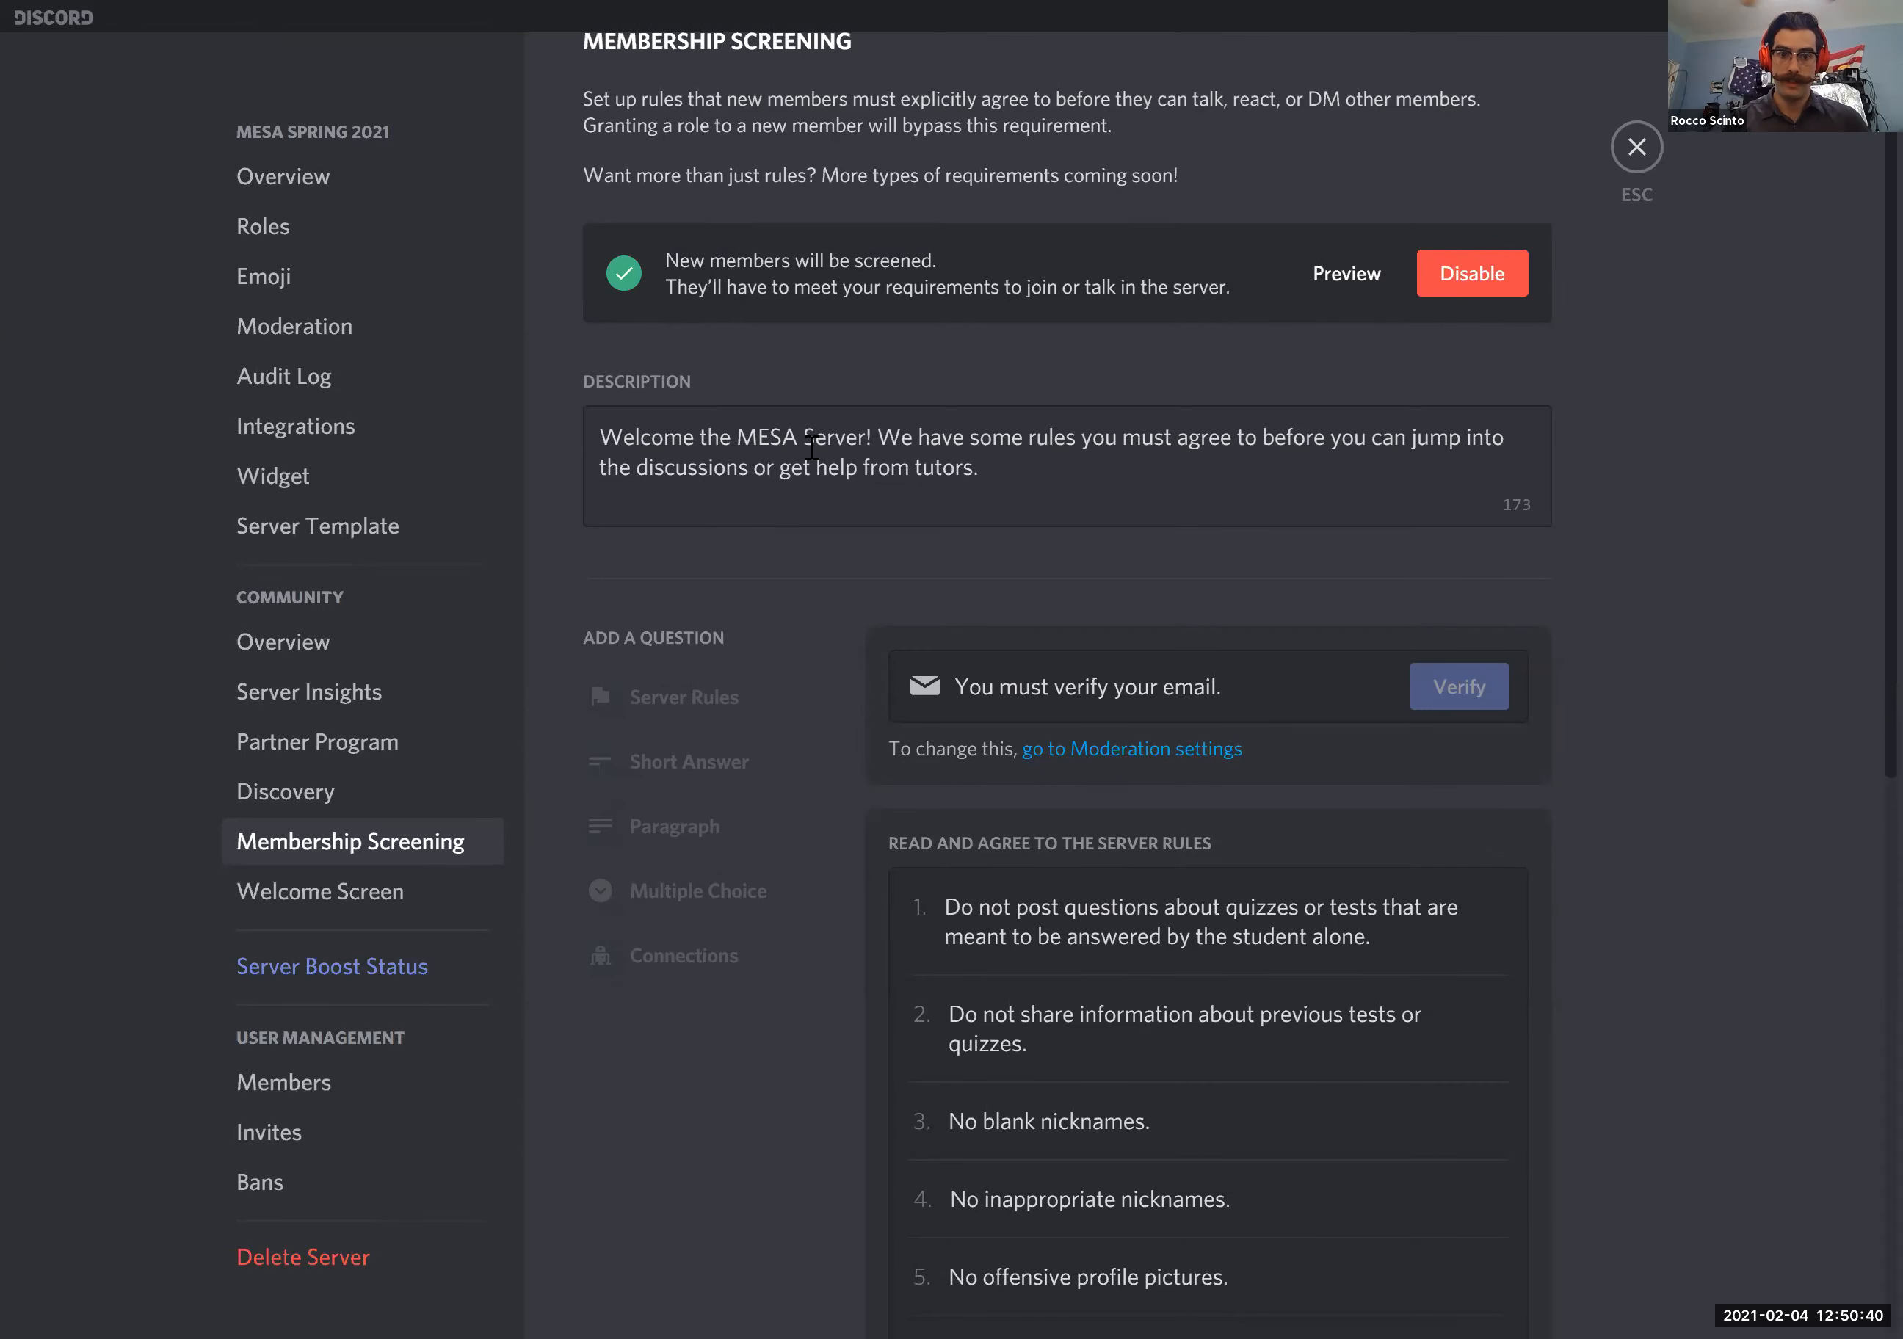
{"action": "scroll", "coordinate": [812, 449], "scroll_direction": "down", "scroll_amount": 4}
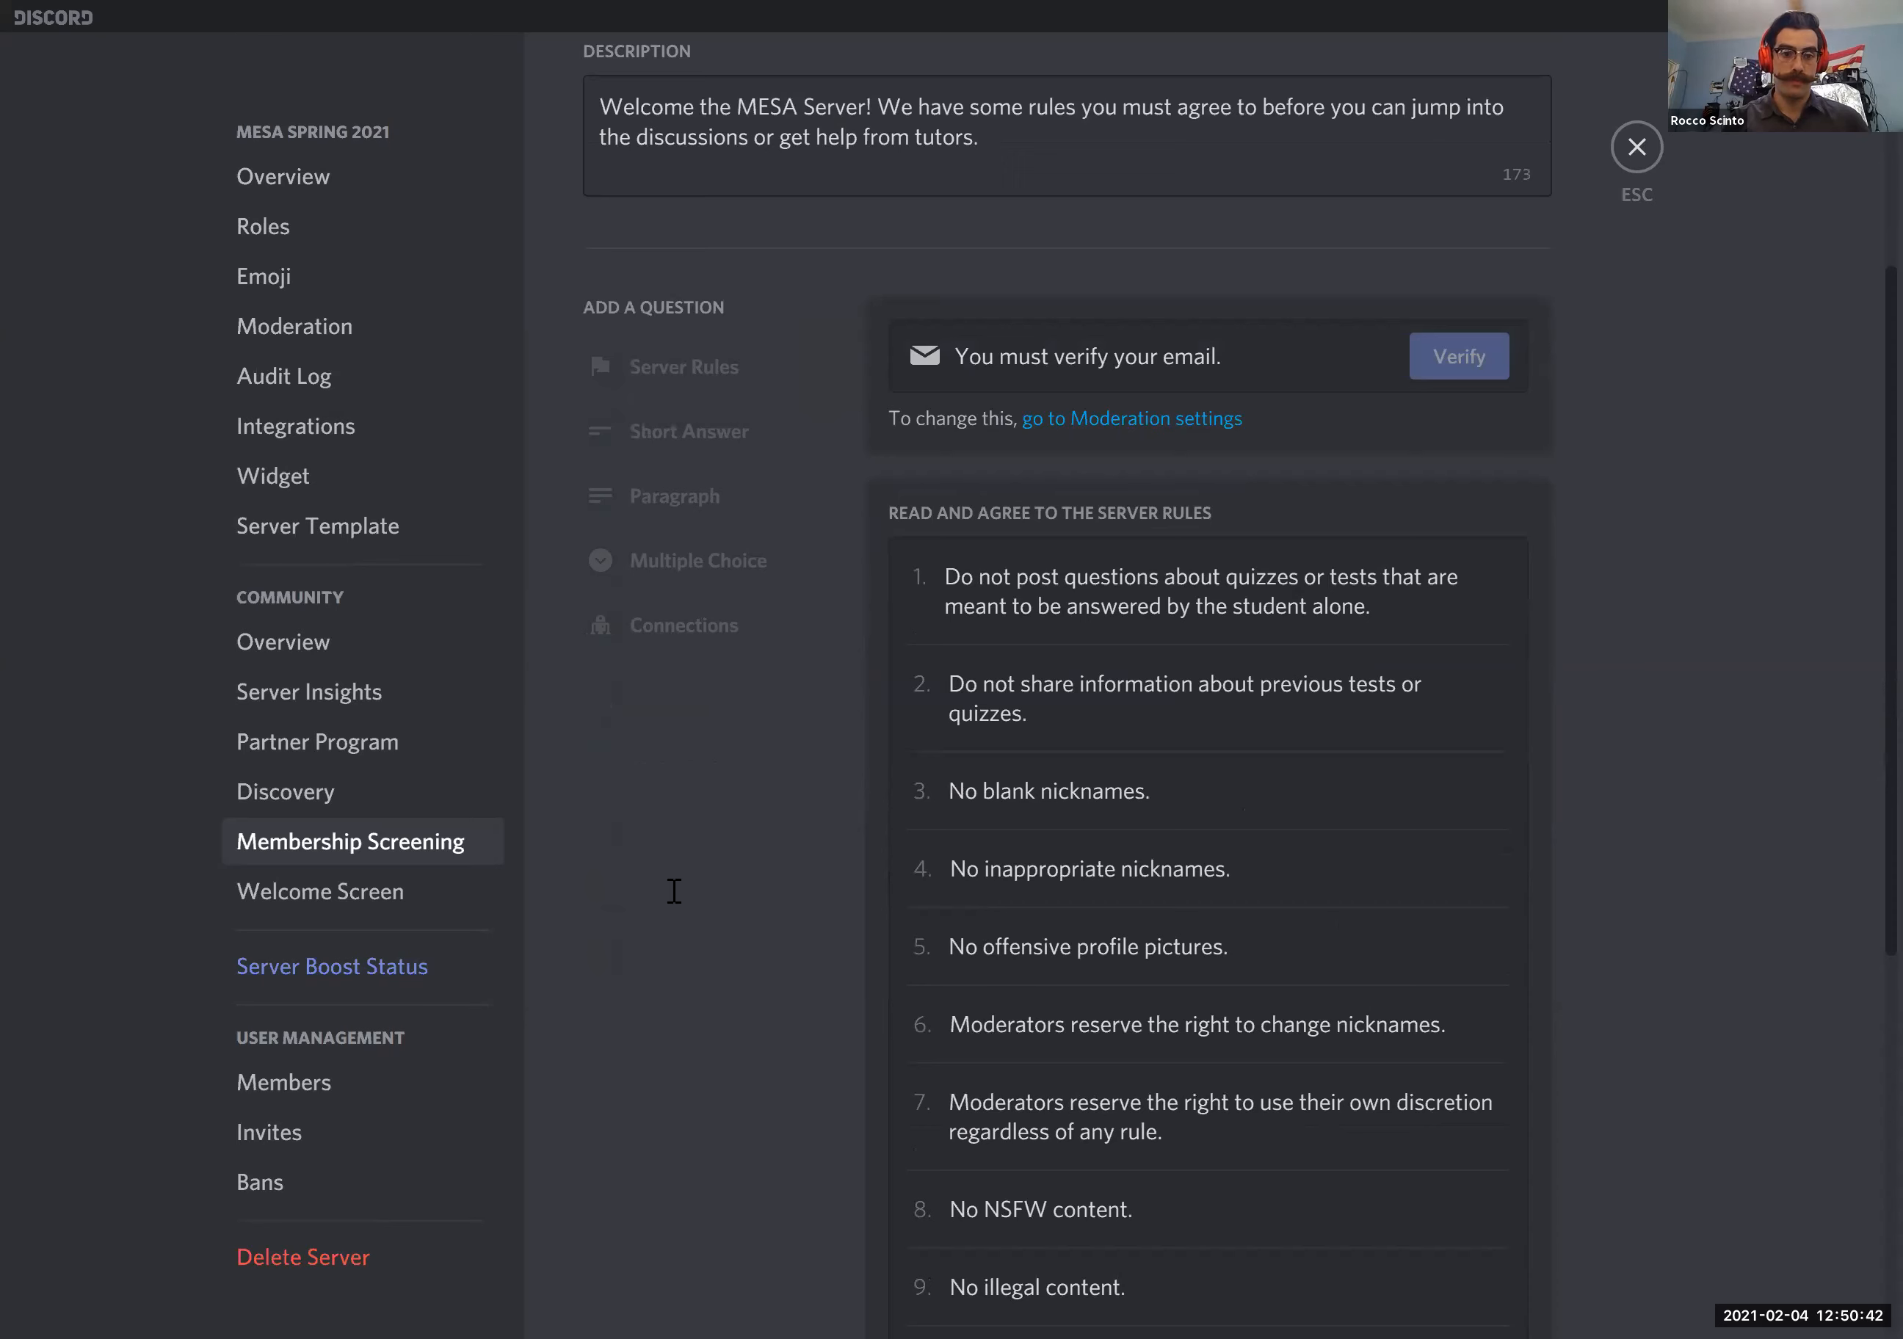
- Preview the server's Welcome Screen with its recommended channels, and dismiss it by choosing to just look around
{"action": "left_click", "coordinate": [389, 905]}
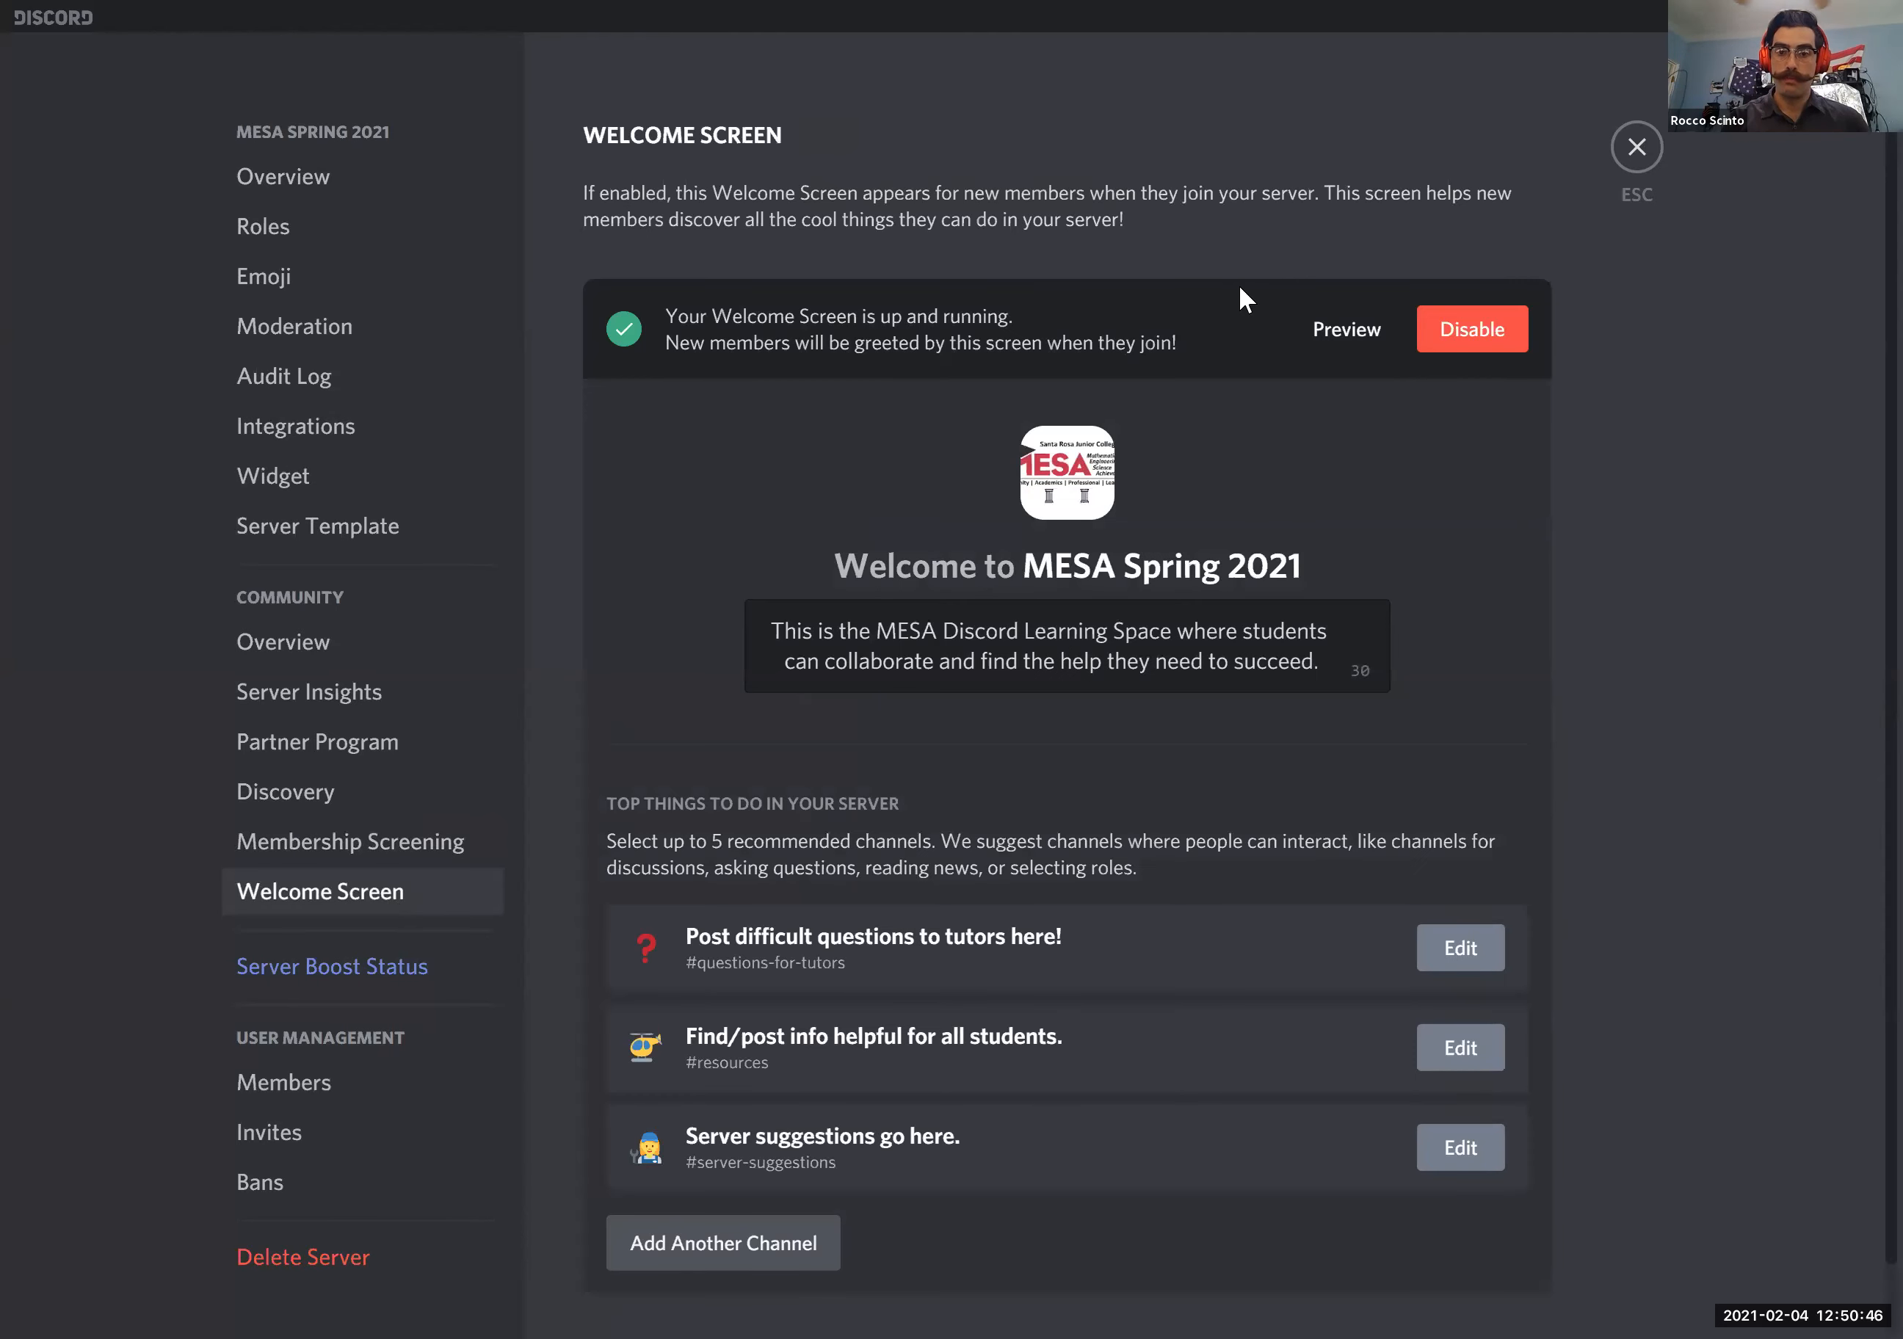
{"action": "left_click", "coordinate": [1339, 330]}
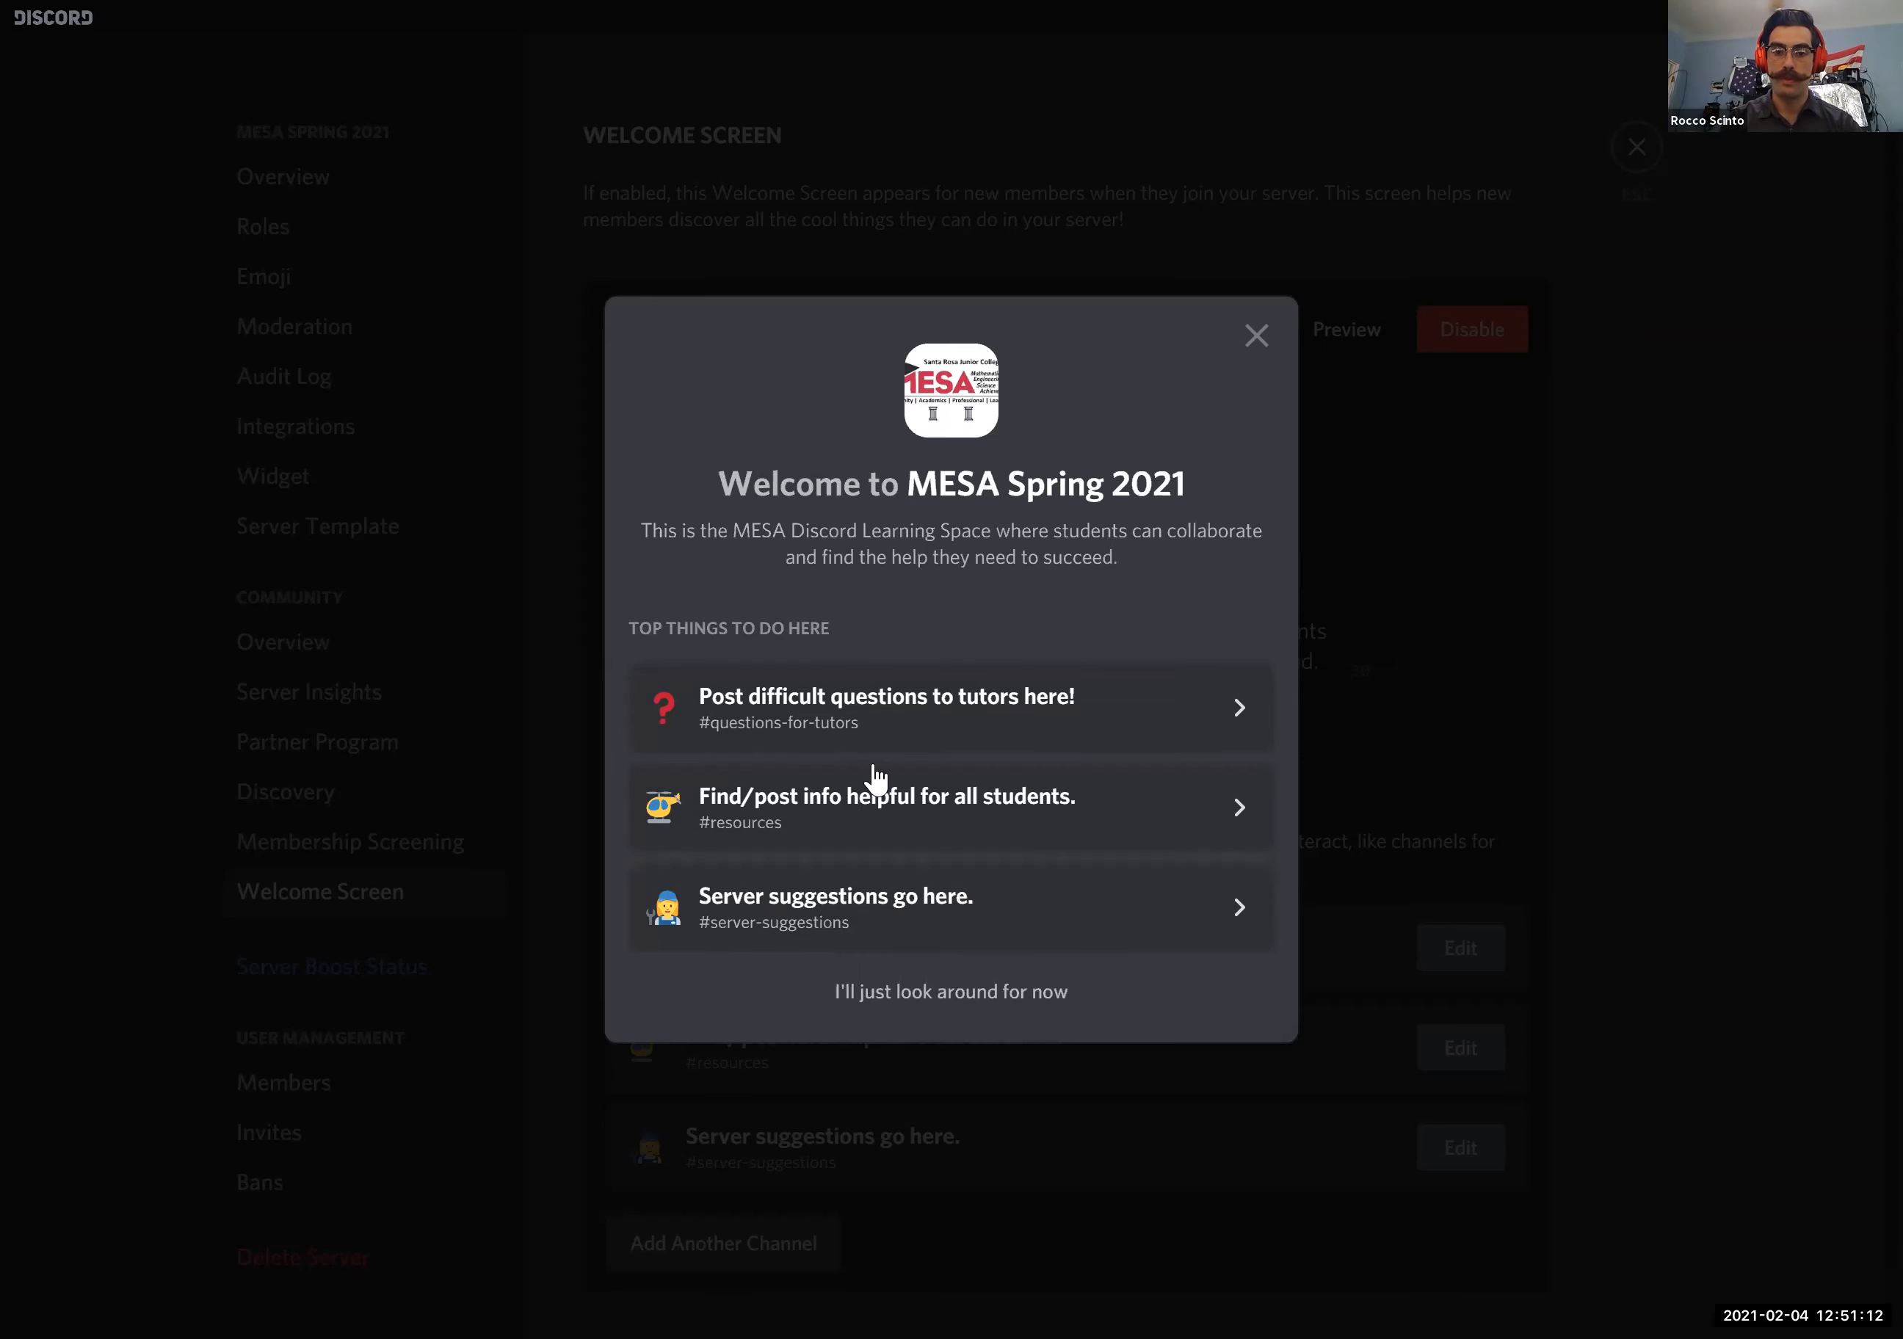
{"action": "left_click", "coordinate": [933, 1003]}
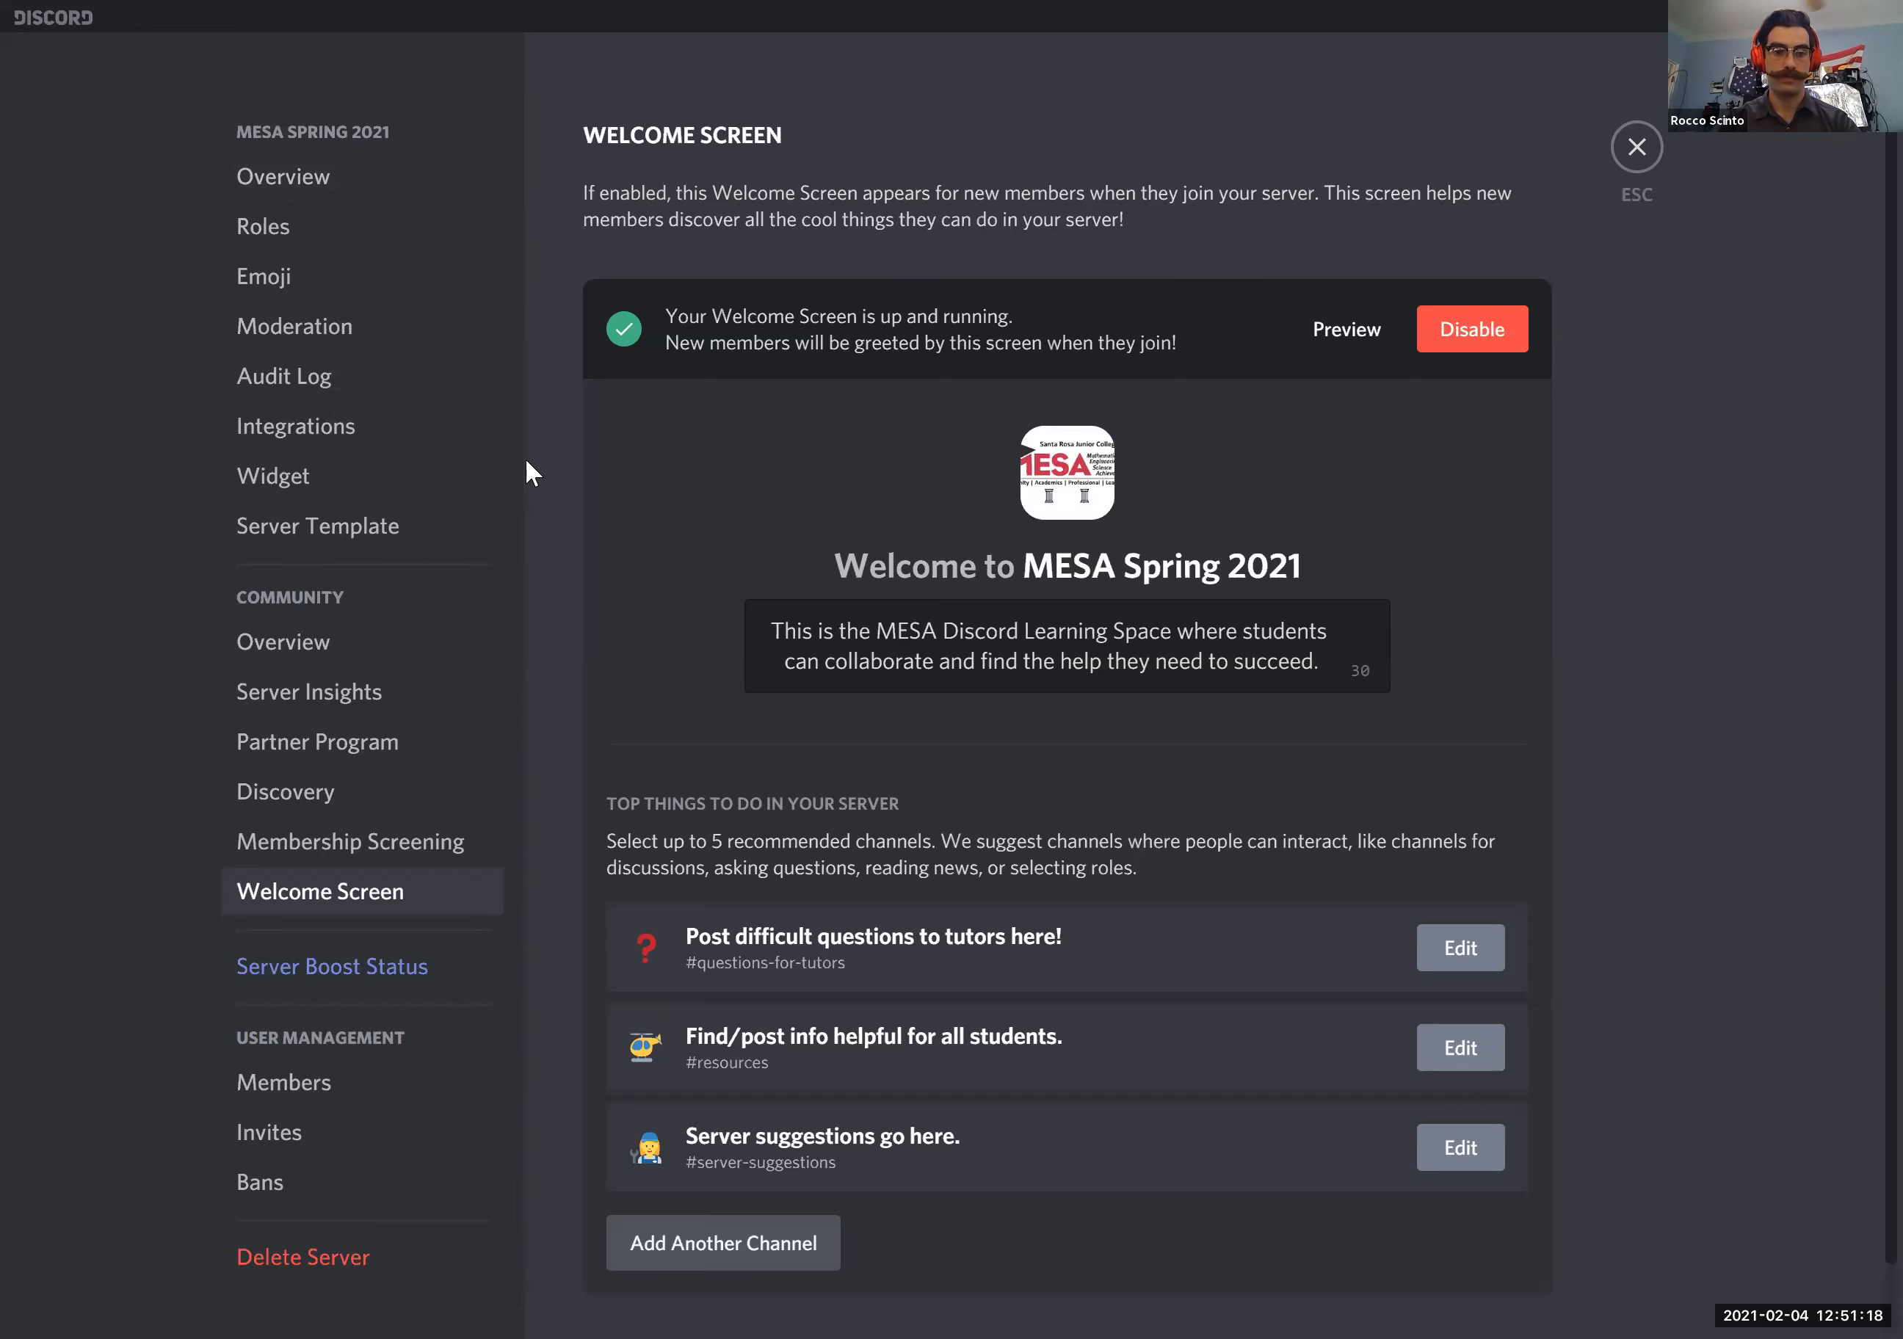
- Leave the Welcome Screen settings, open the server's role settings, and view the server as the Tutor role
{"action": "key", "text": "Escape"}
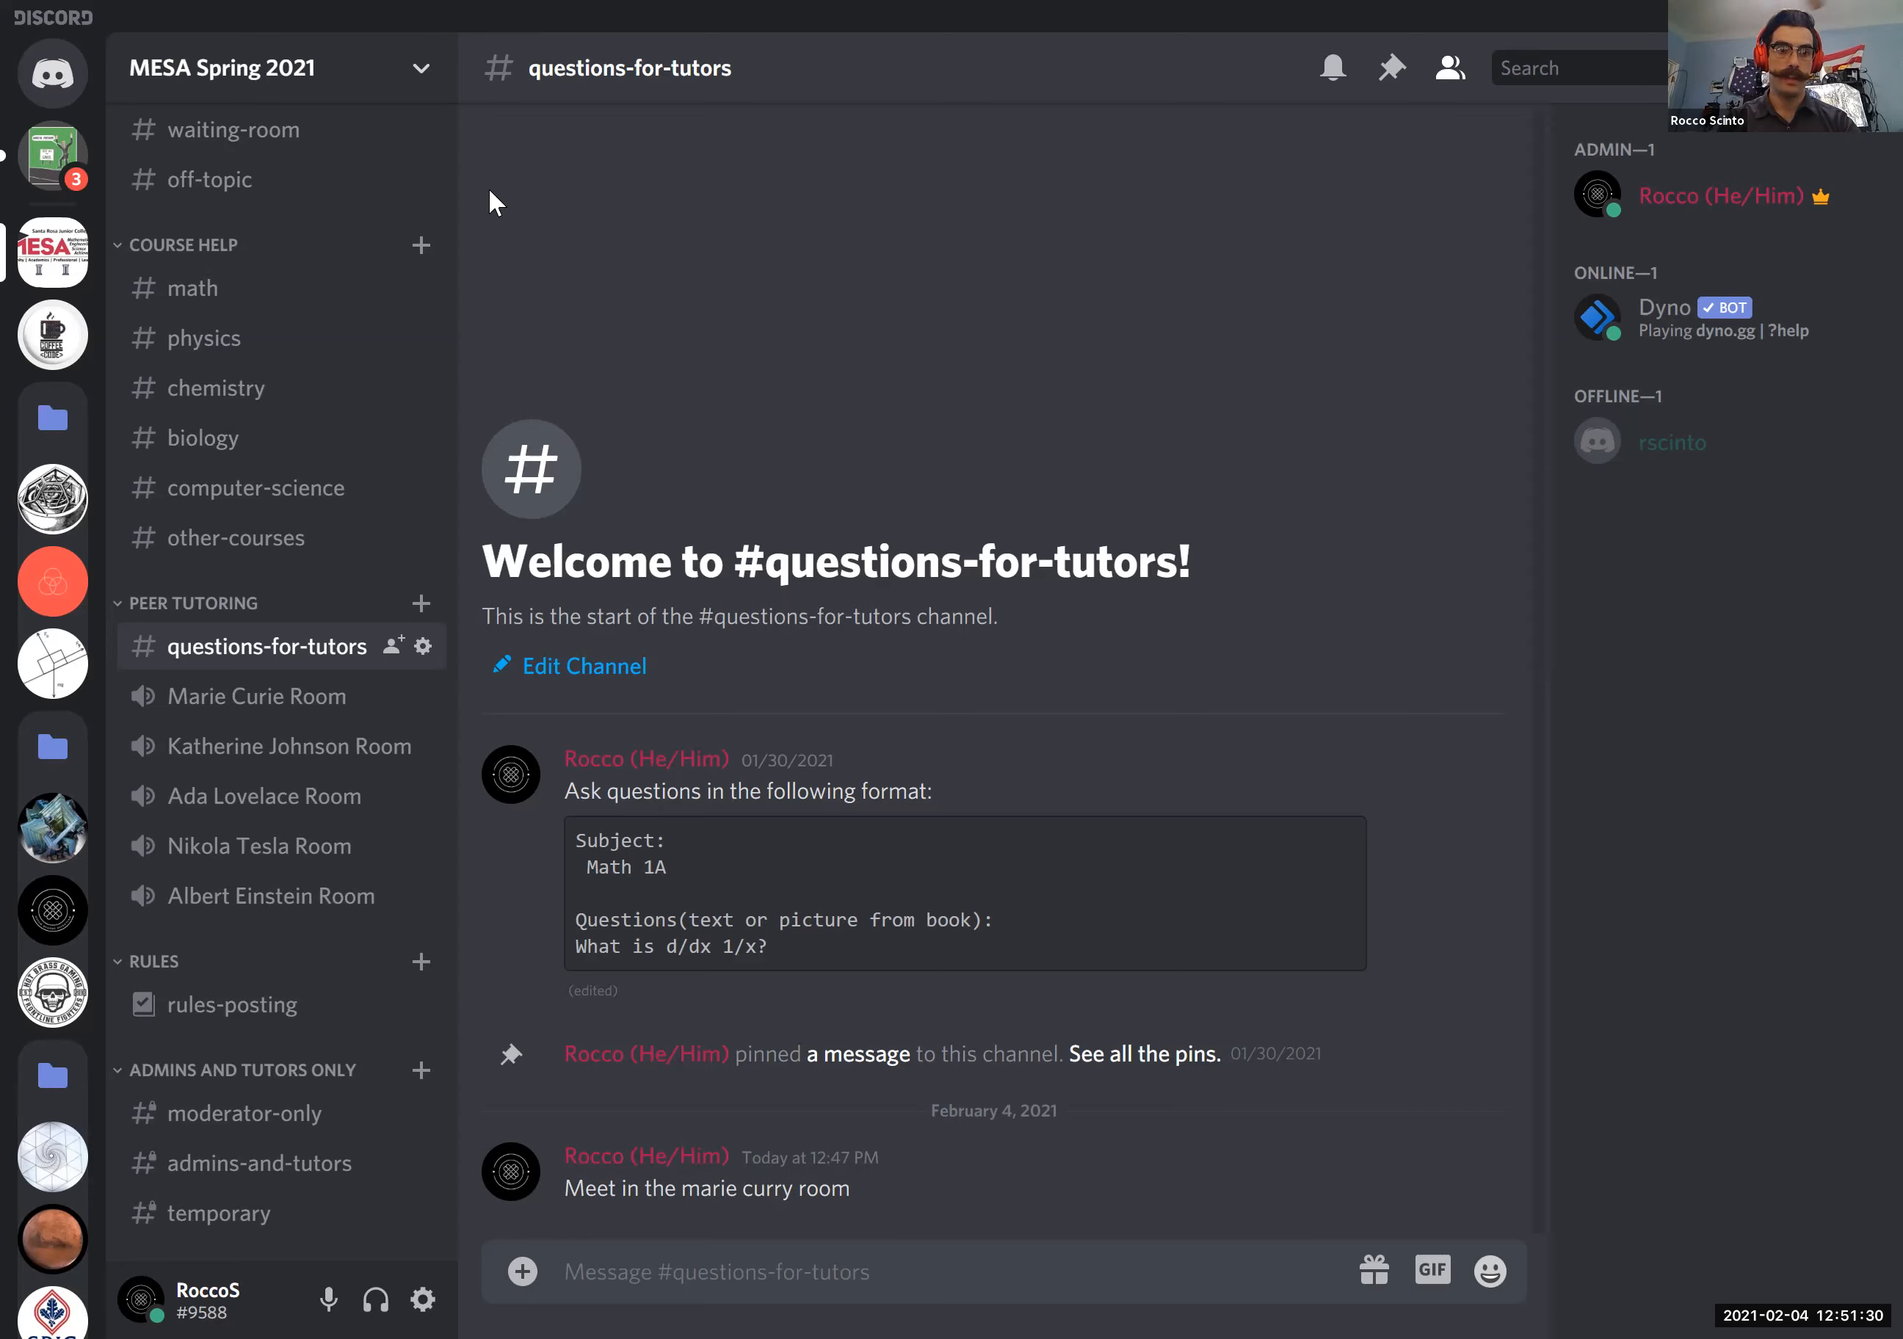
{"action": "right_click", "coordinate": [75, 248]}
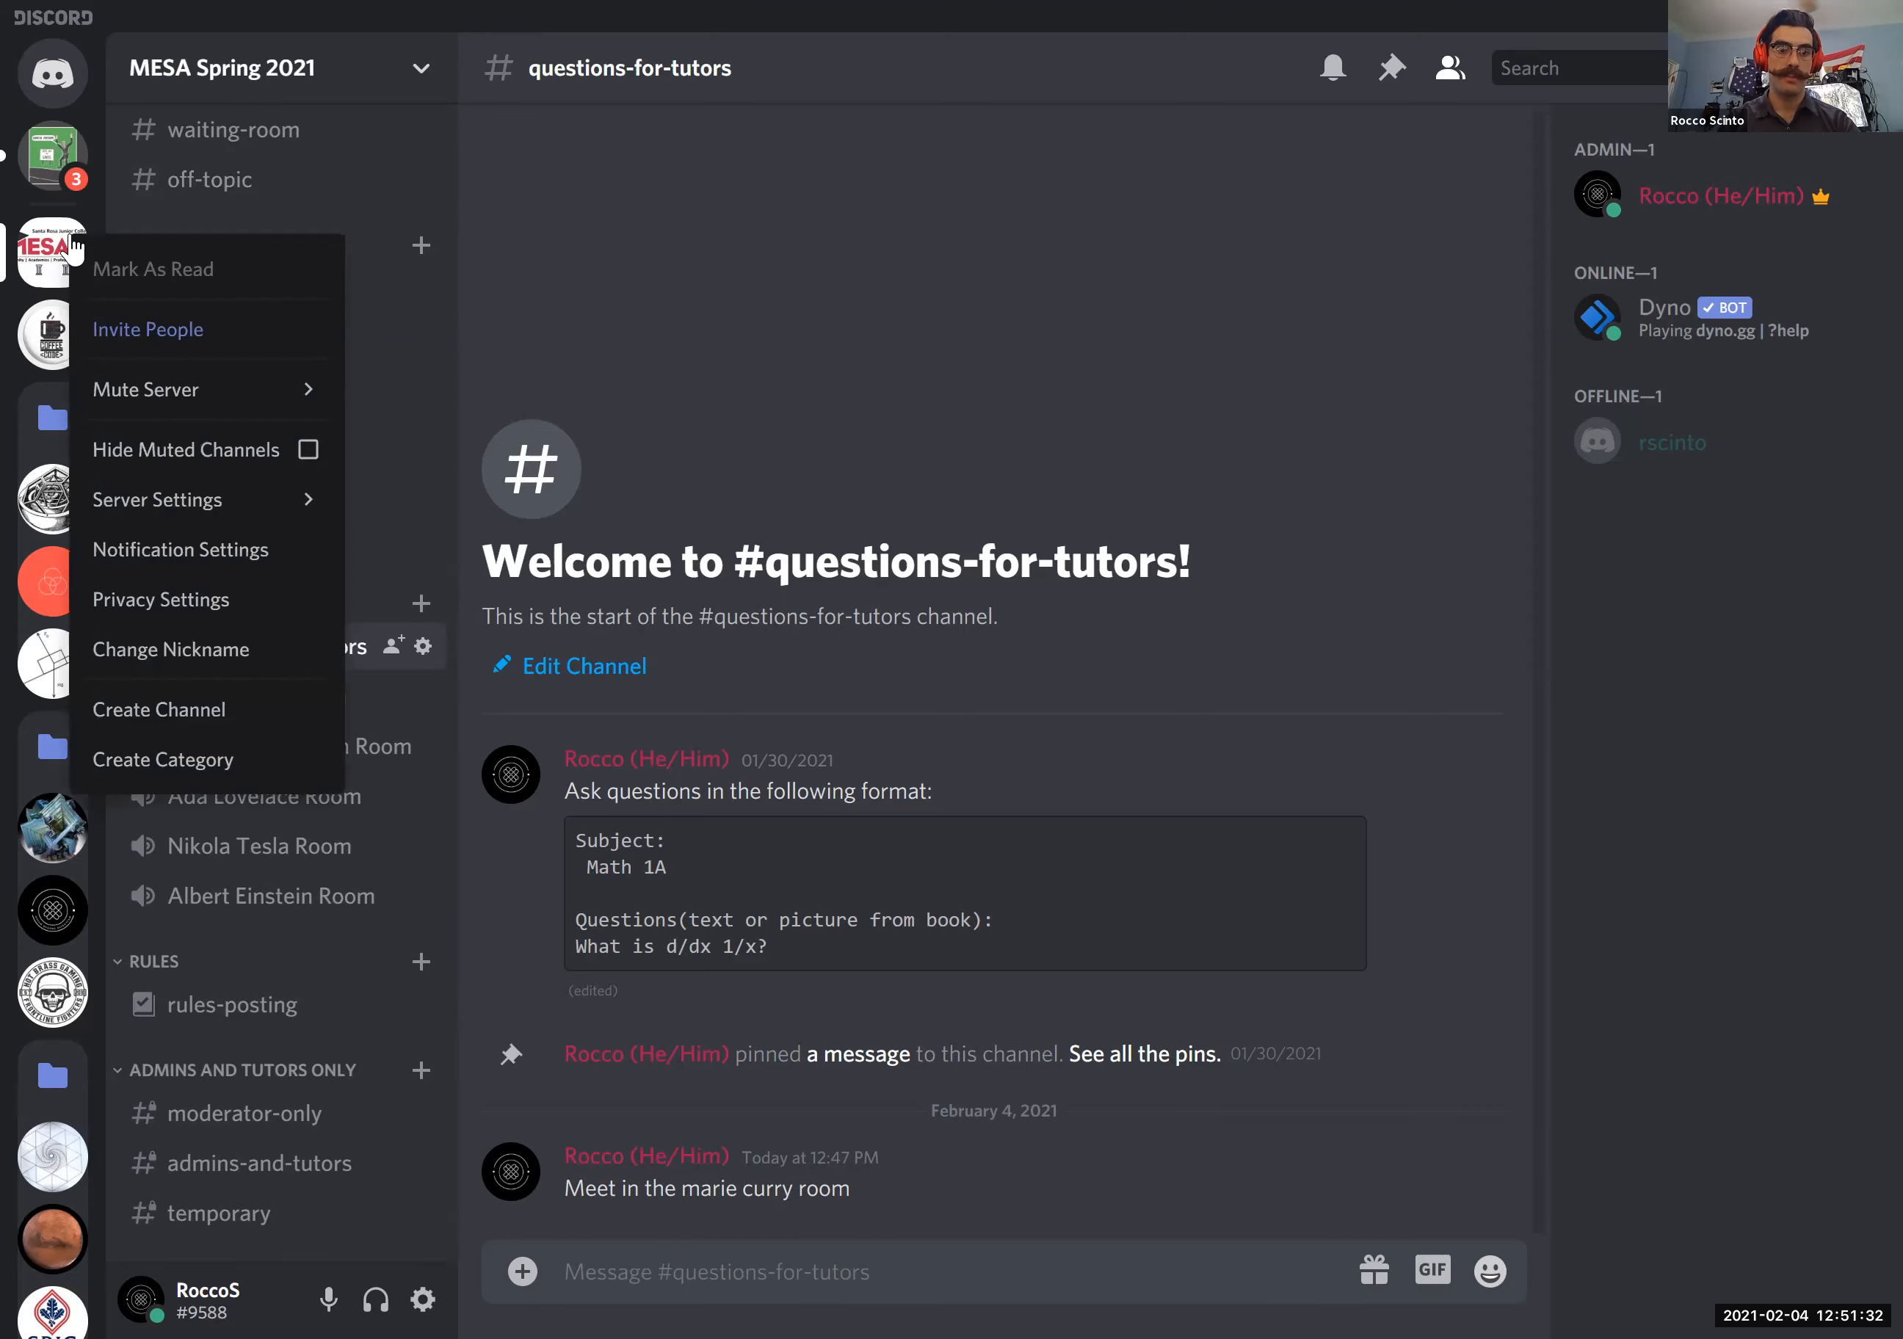
{"action": "mouse_move", "coordinate": [244, 516]}
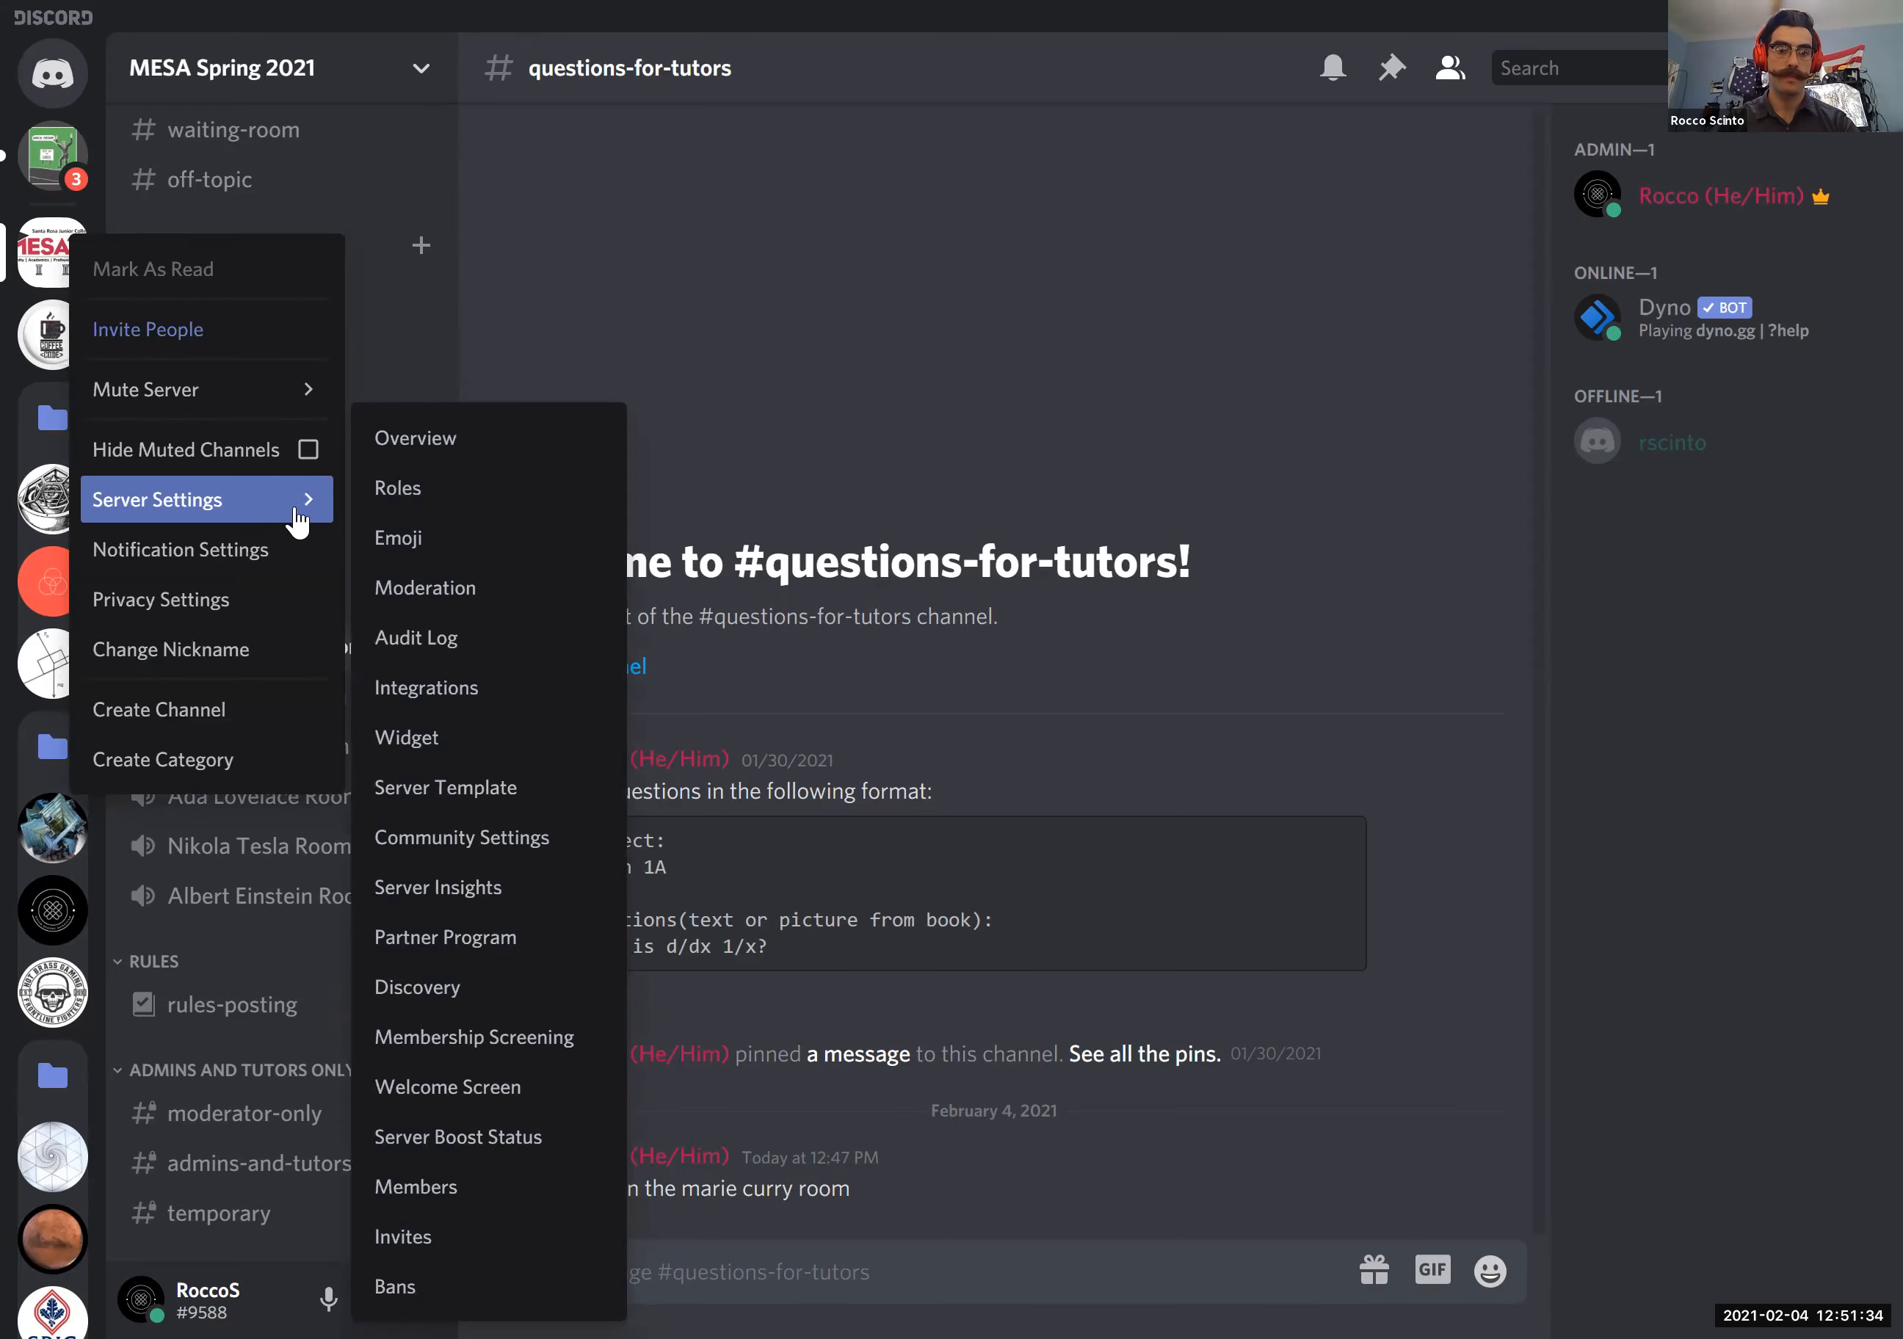
{"action": "left_click", "coordinate": [405, 495]}
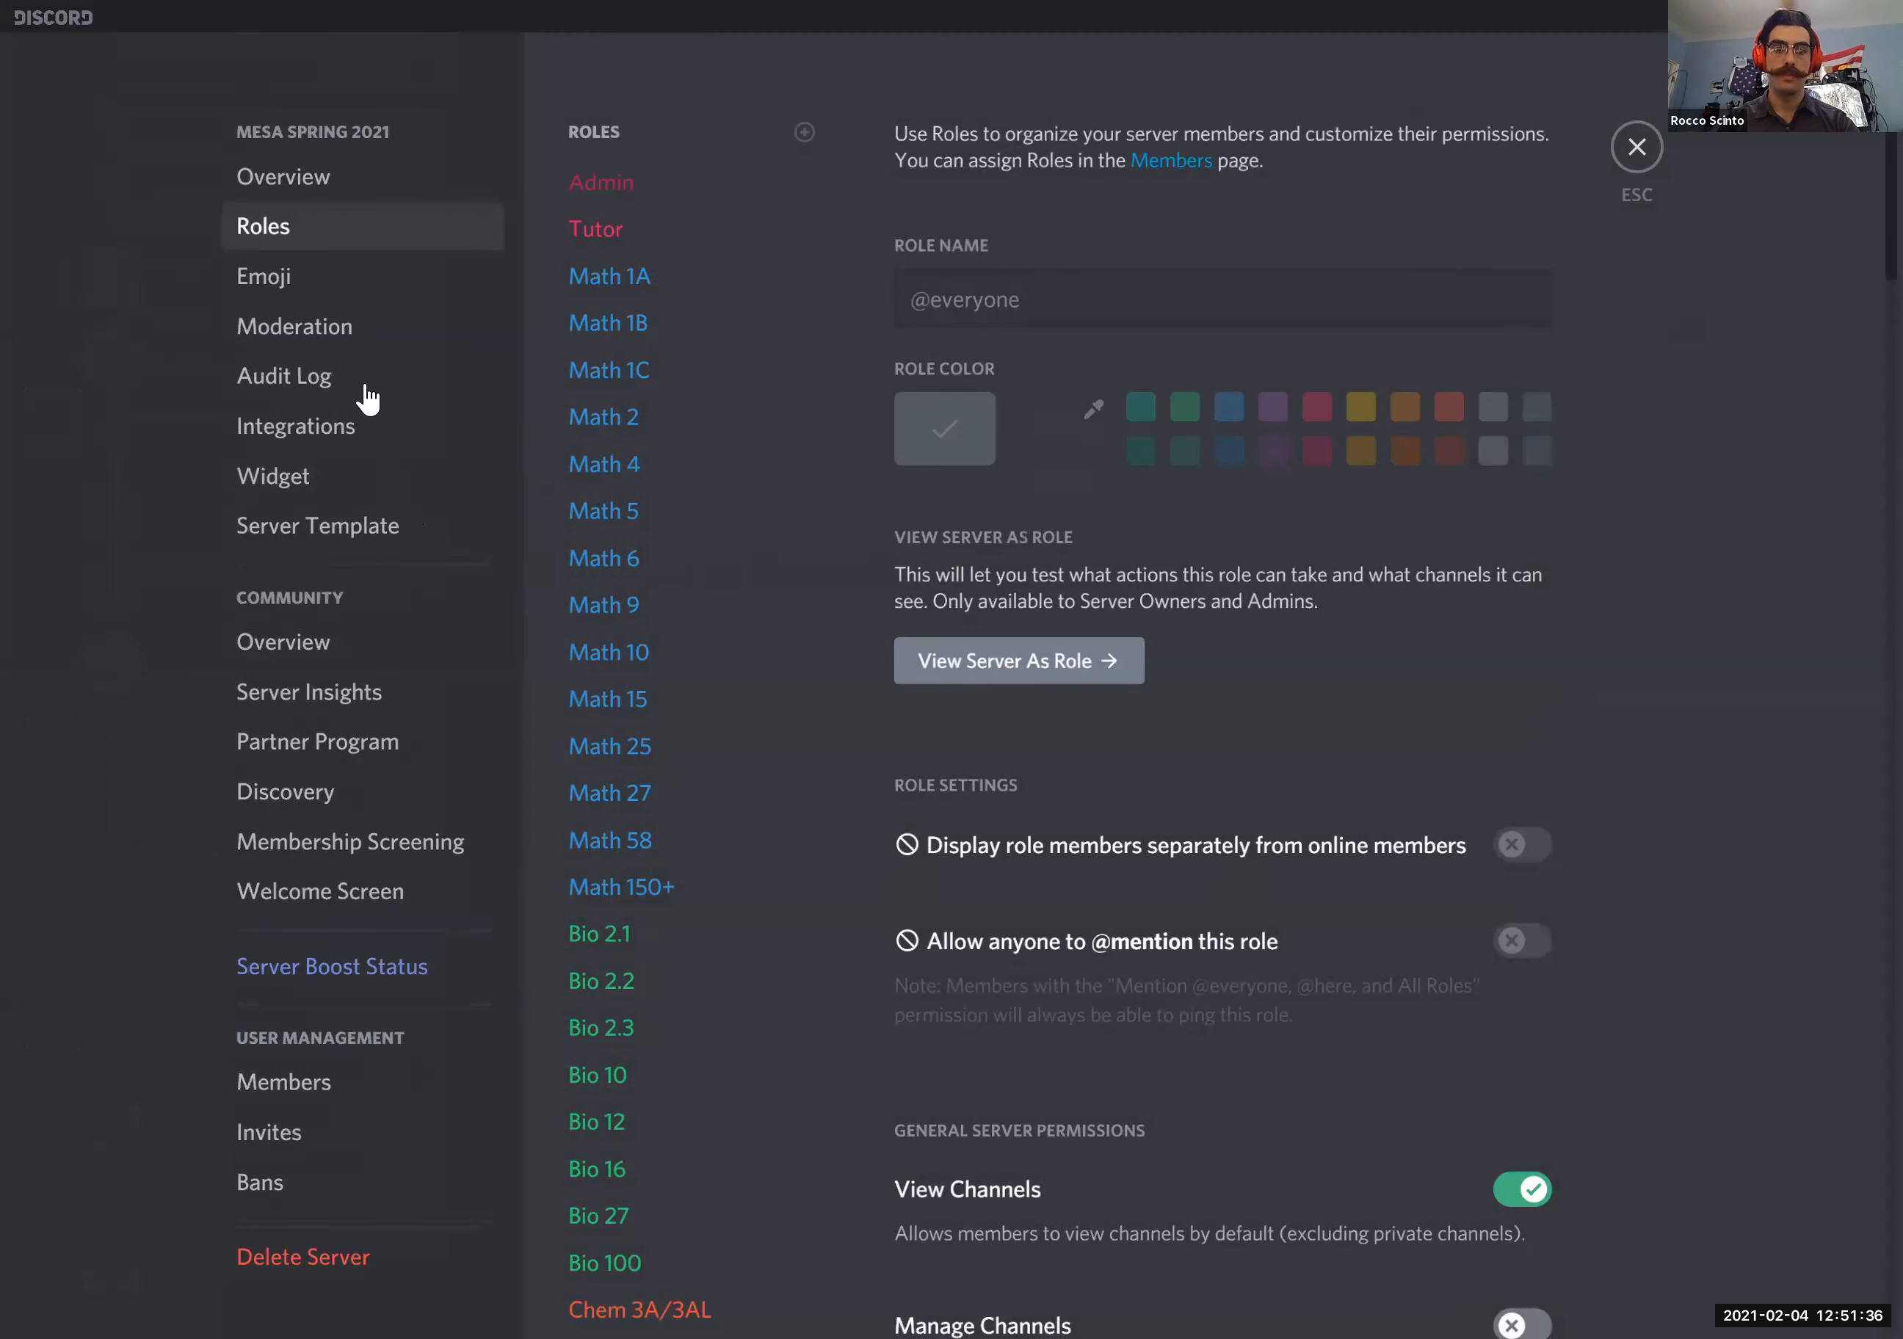
{"action": "left_click", "coordinate": [592, 234]}
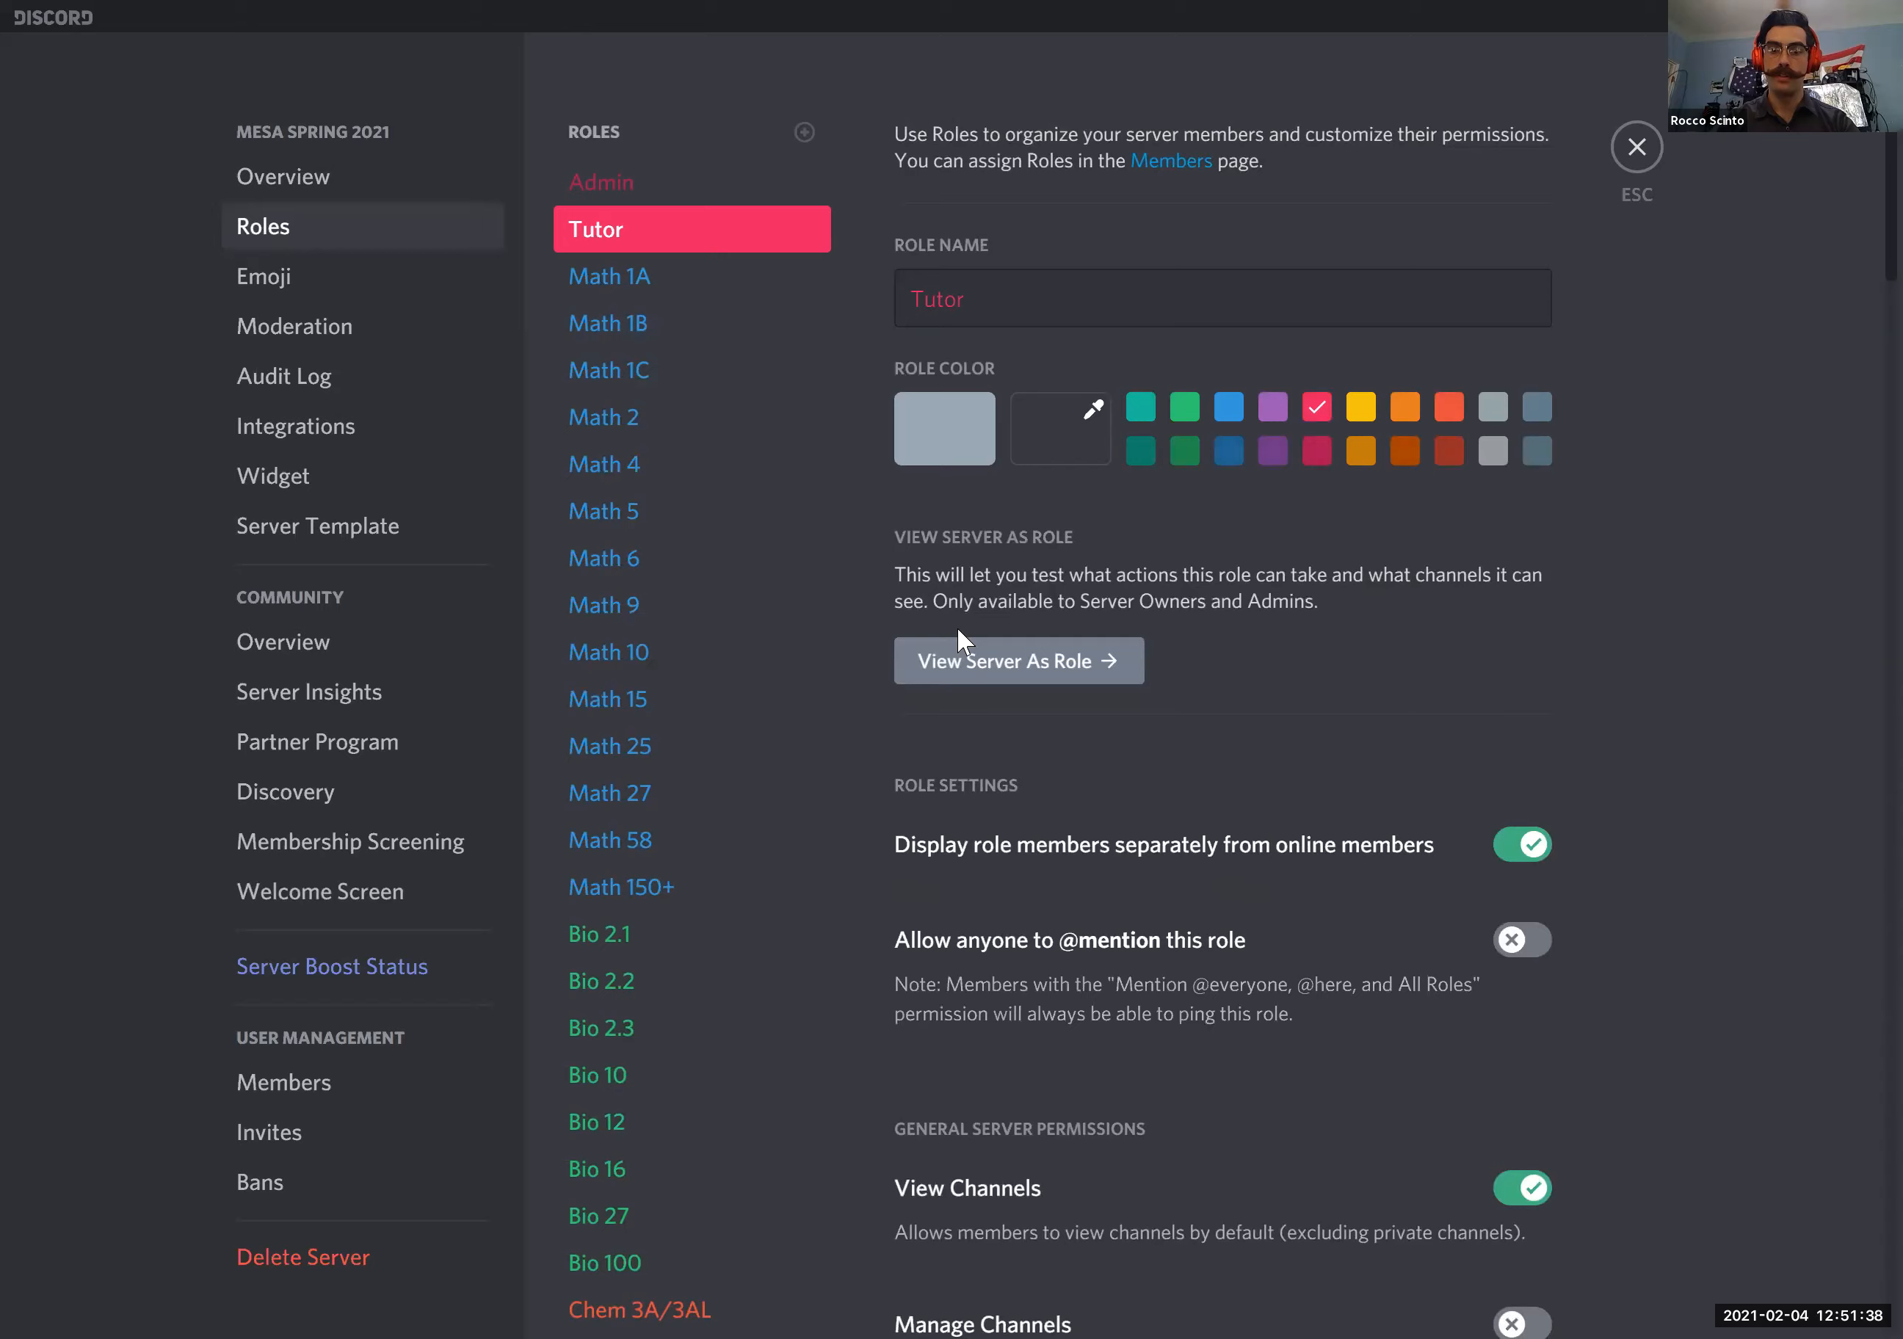
{"action": "left_click", "coordinate": [1015, 671]}
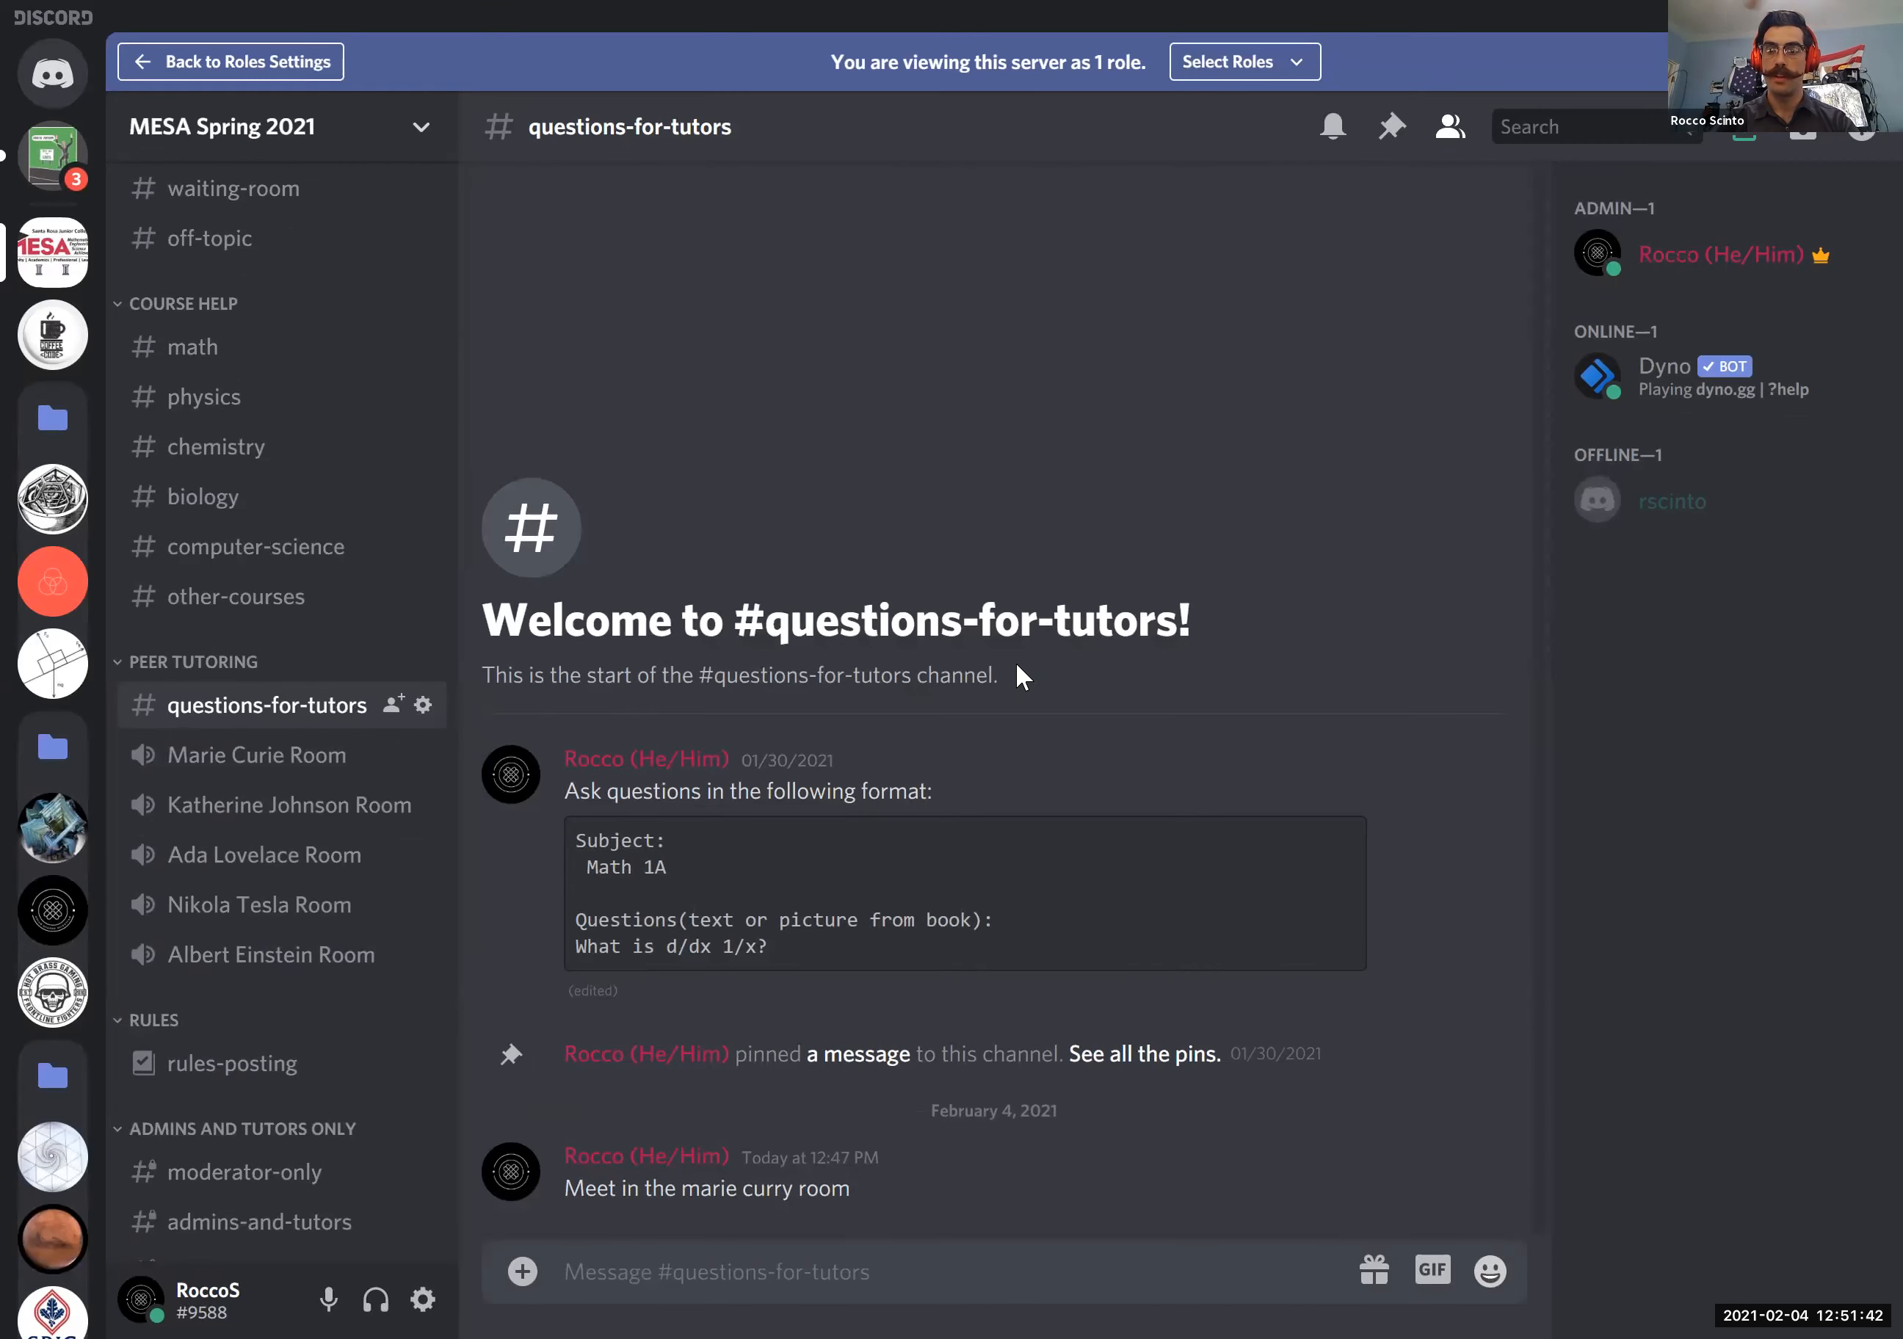
- Set the offline member's user volume to 38%, mute them, and disable their video
{"action": "right_click", "coordinate": [1714, 513]}
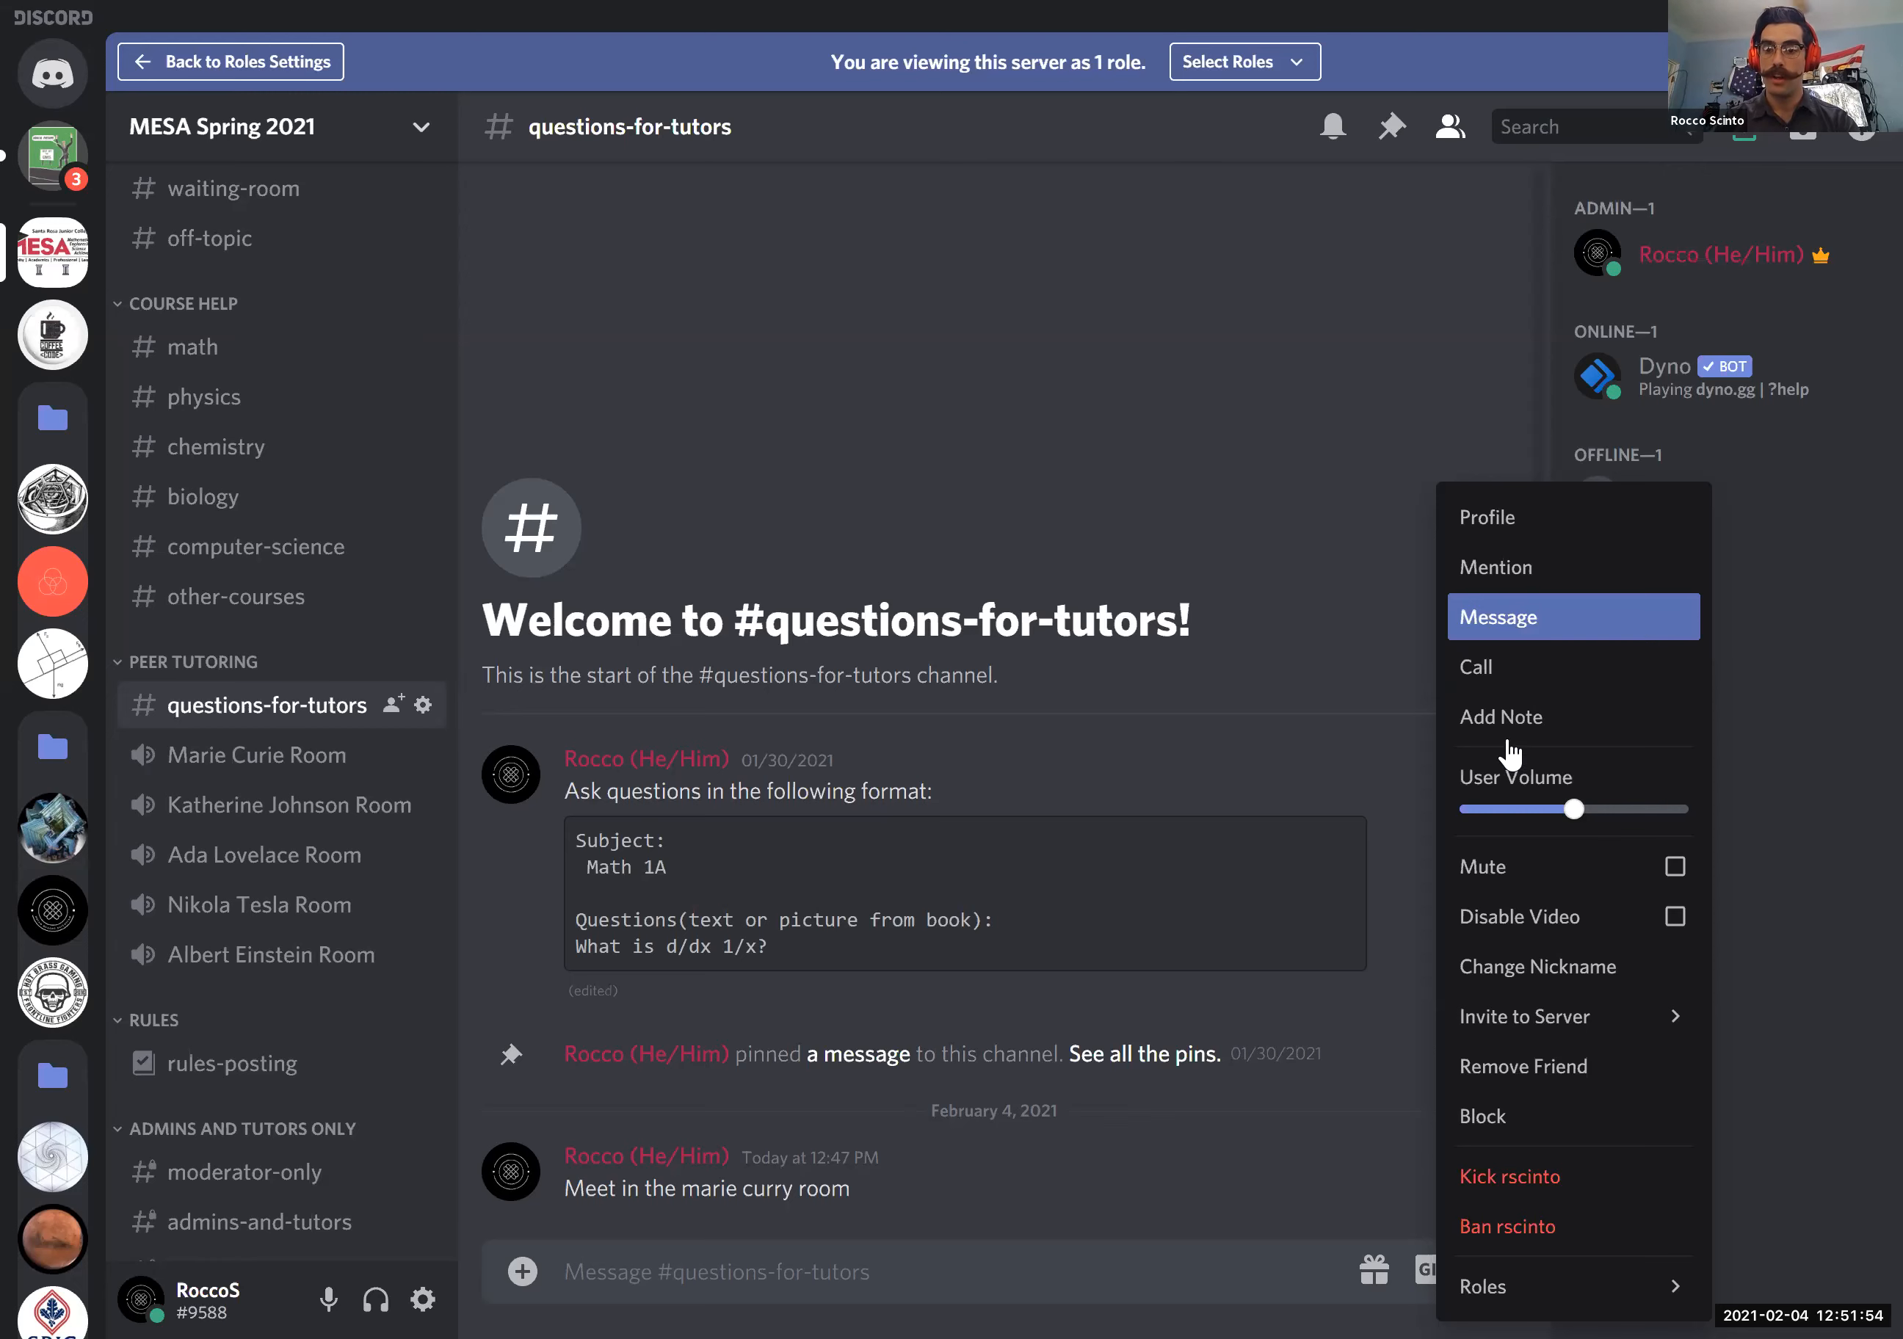
{"action": "left_click", "coordinate": [1470, 809]}
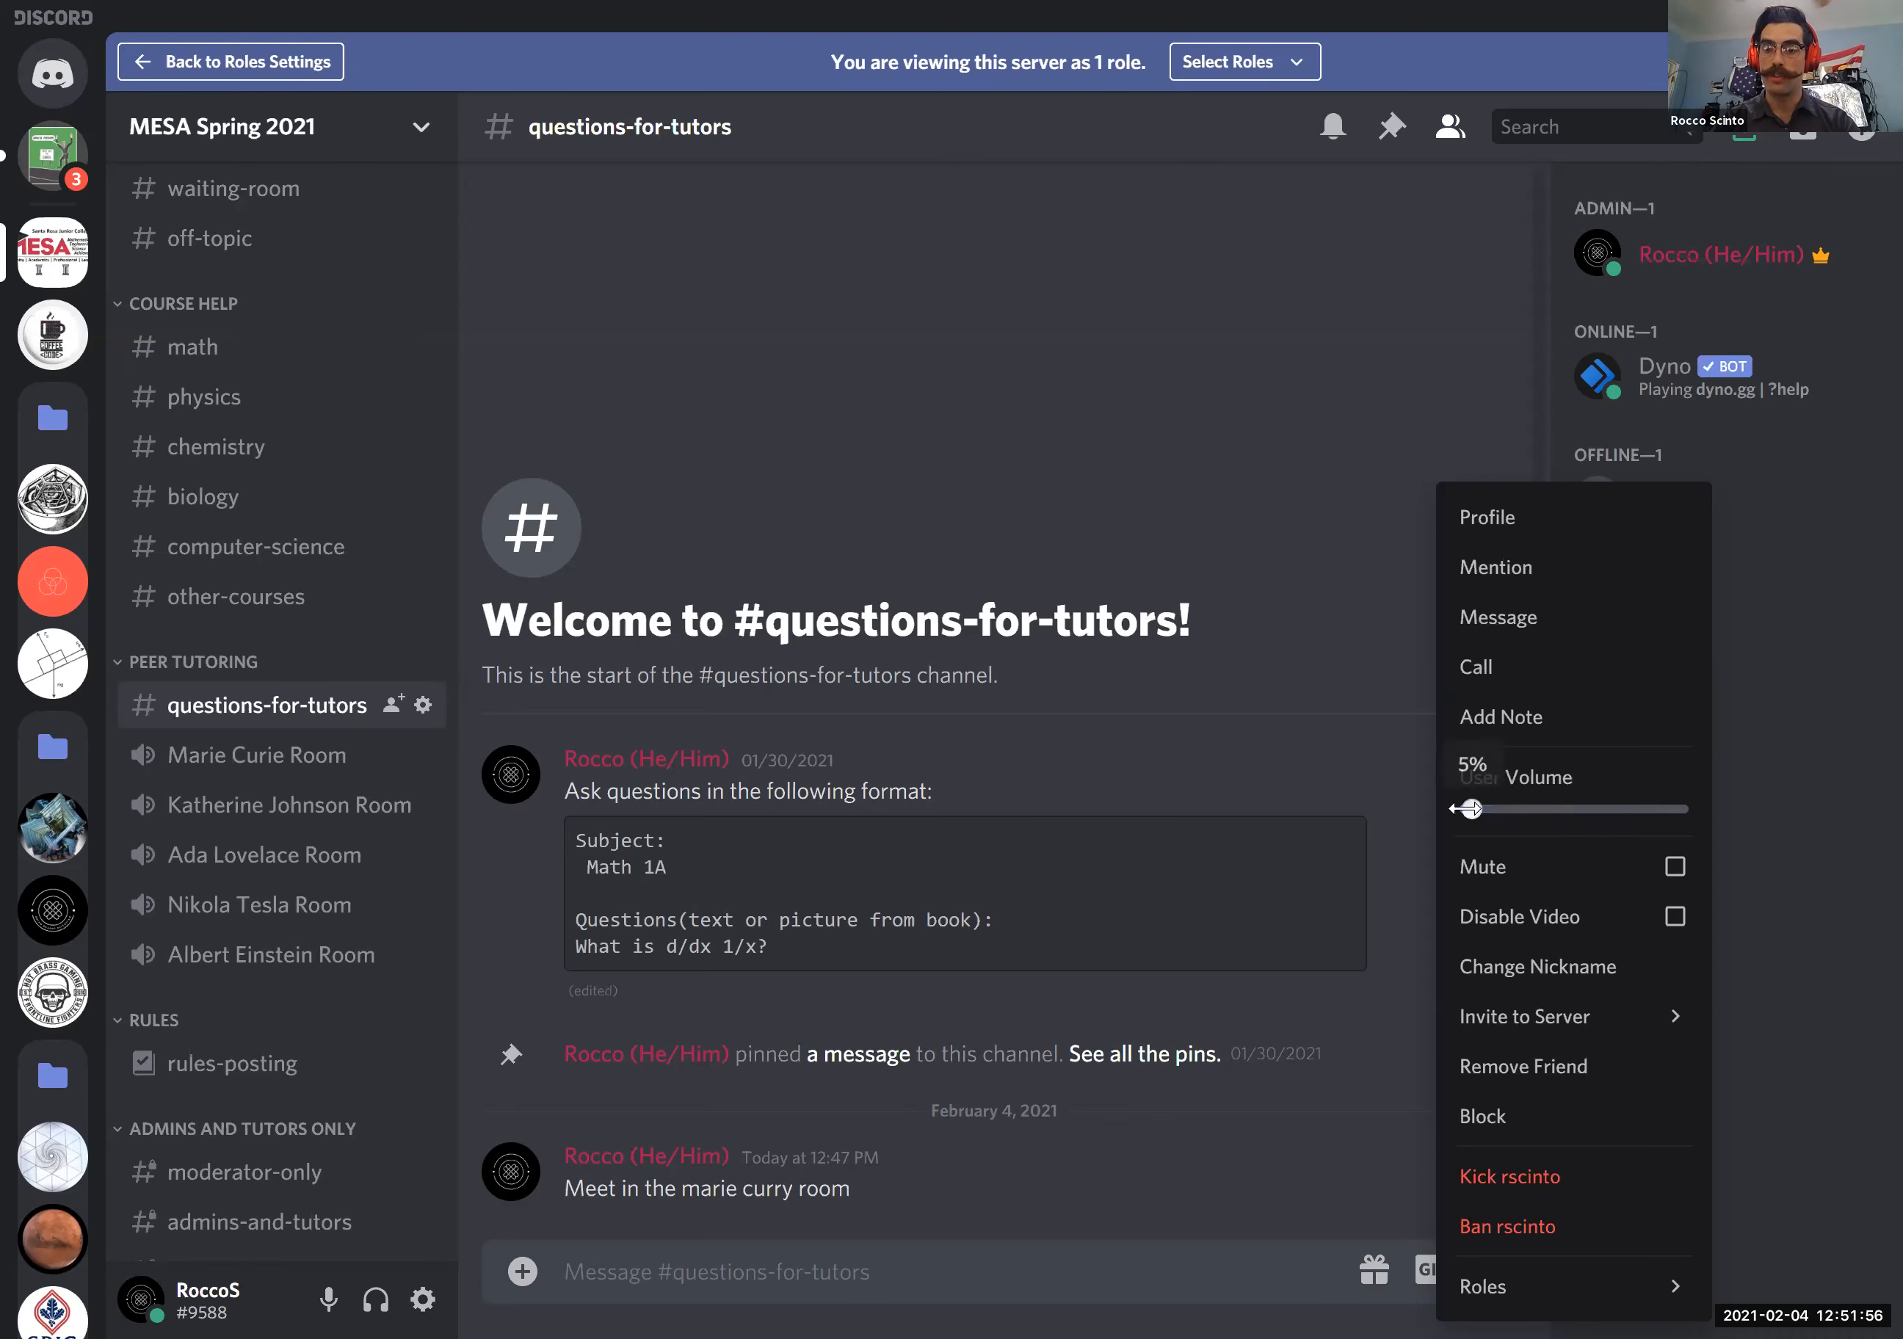
{"action": "left_click", "coordinate": [1506, 809]}
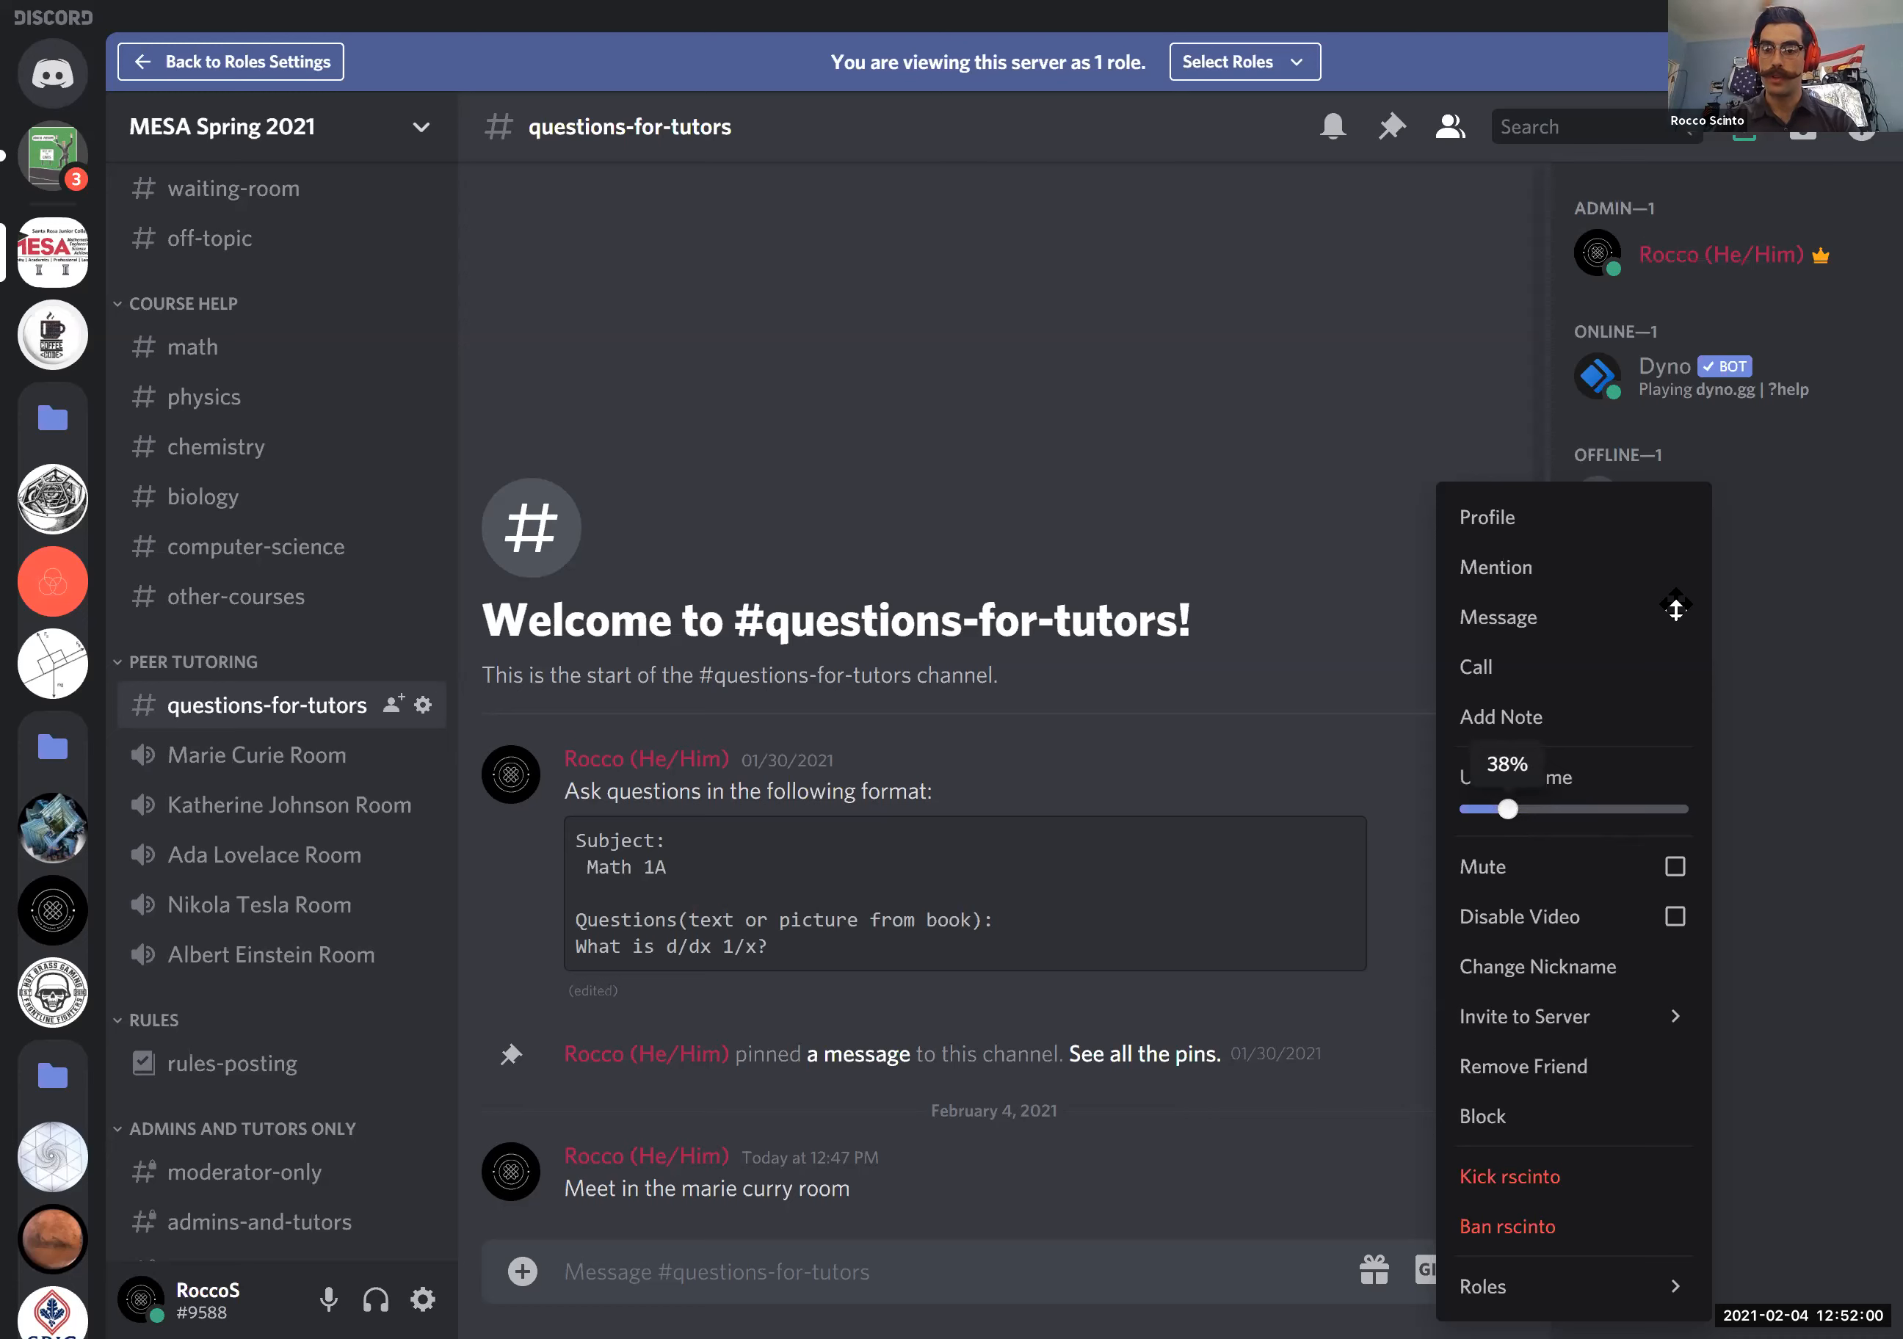
{"action": "left_click", "coordinate": [1674, 867]}
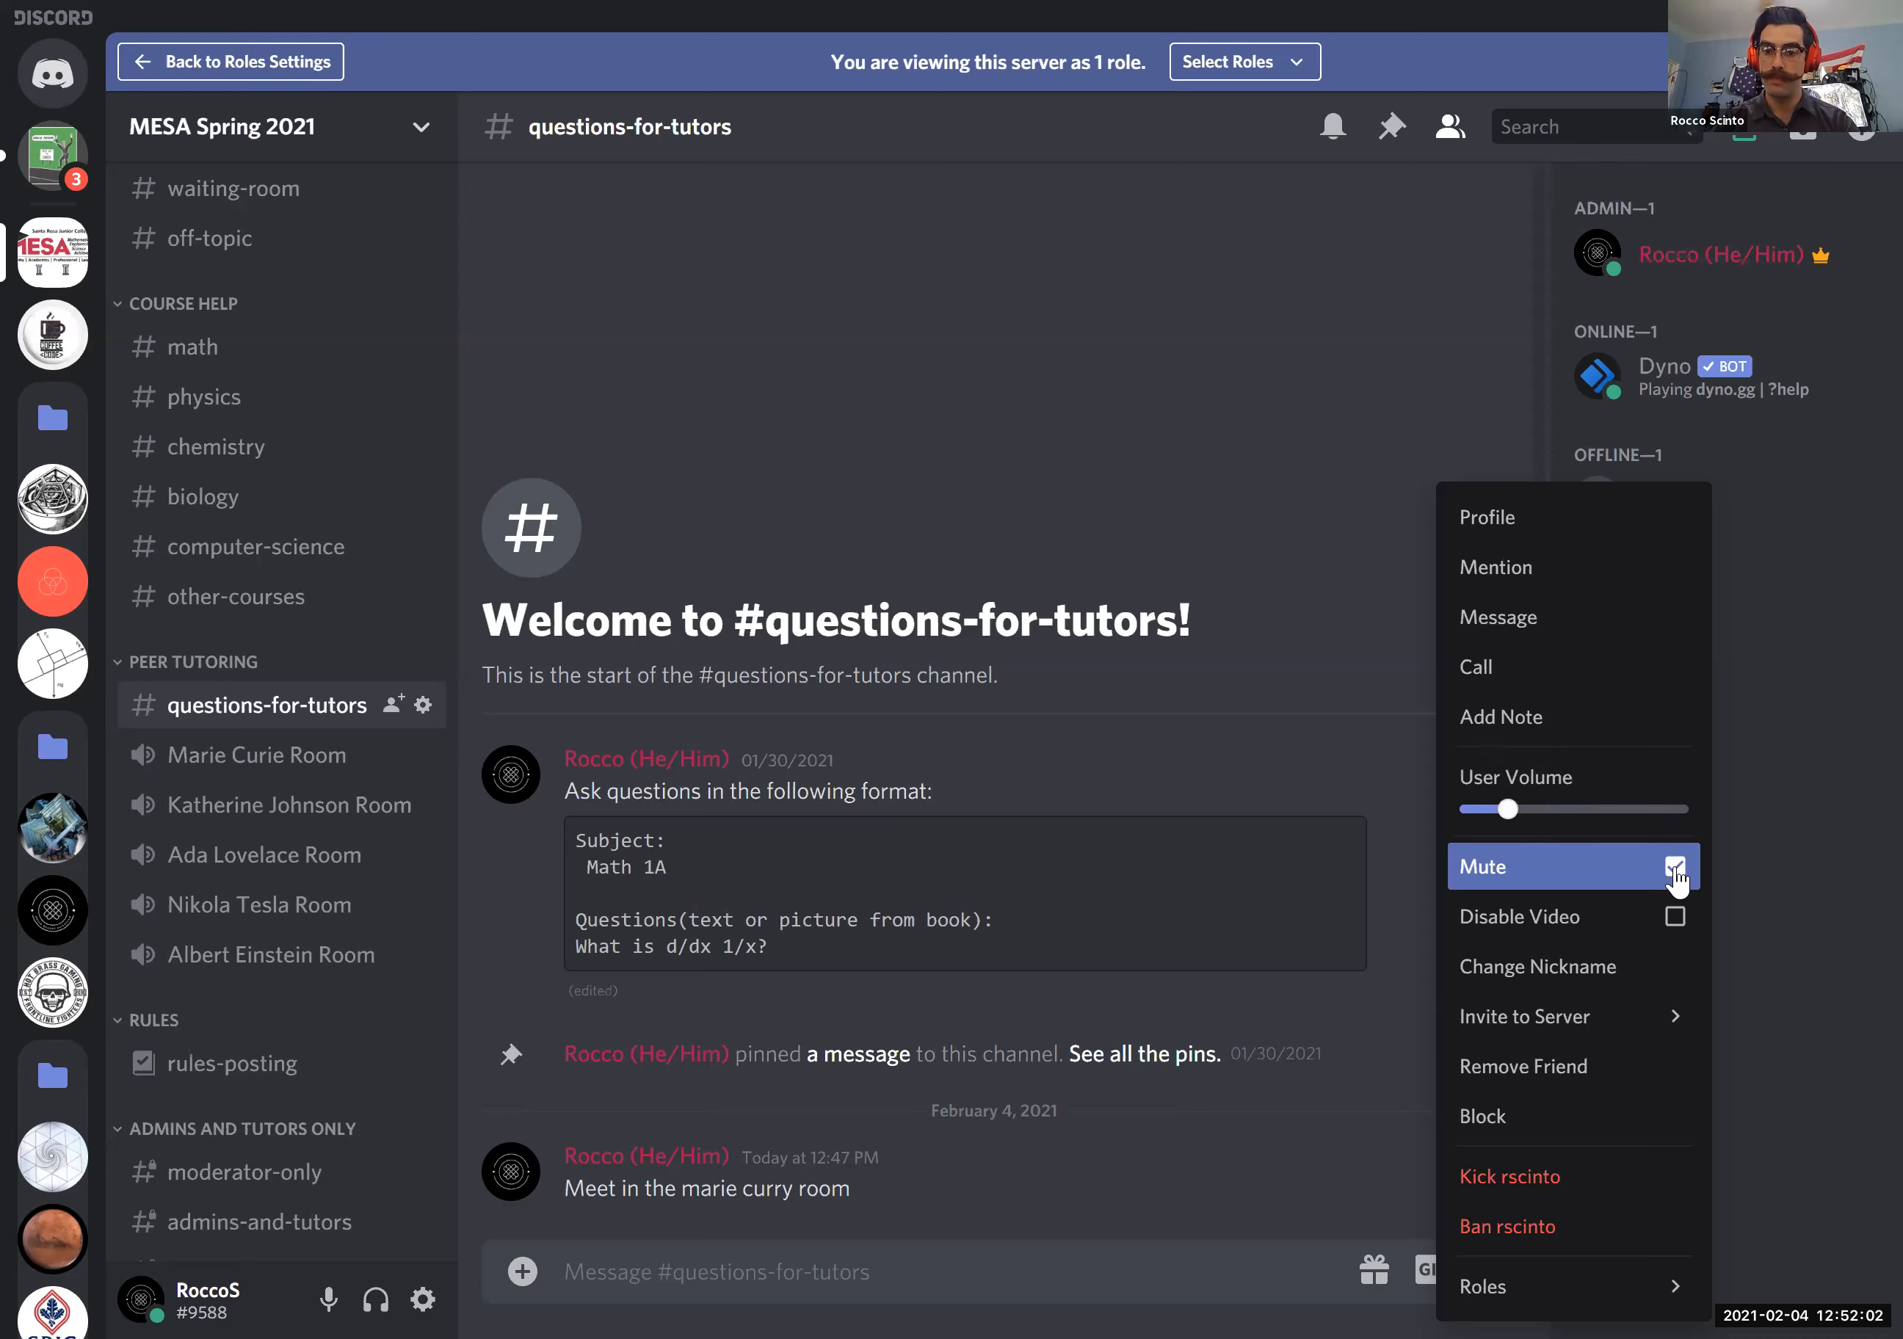
{"action": "left_click", "coordinate": [1676, 918]}
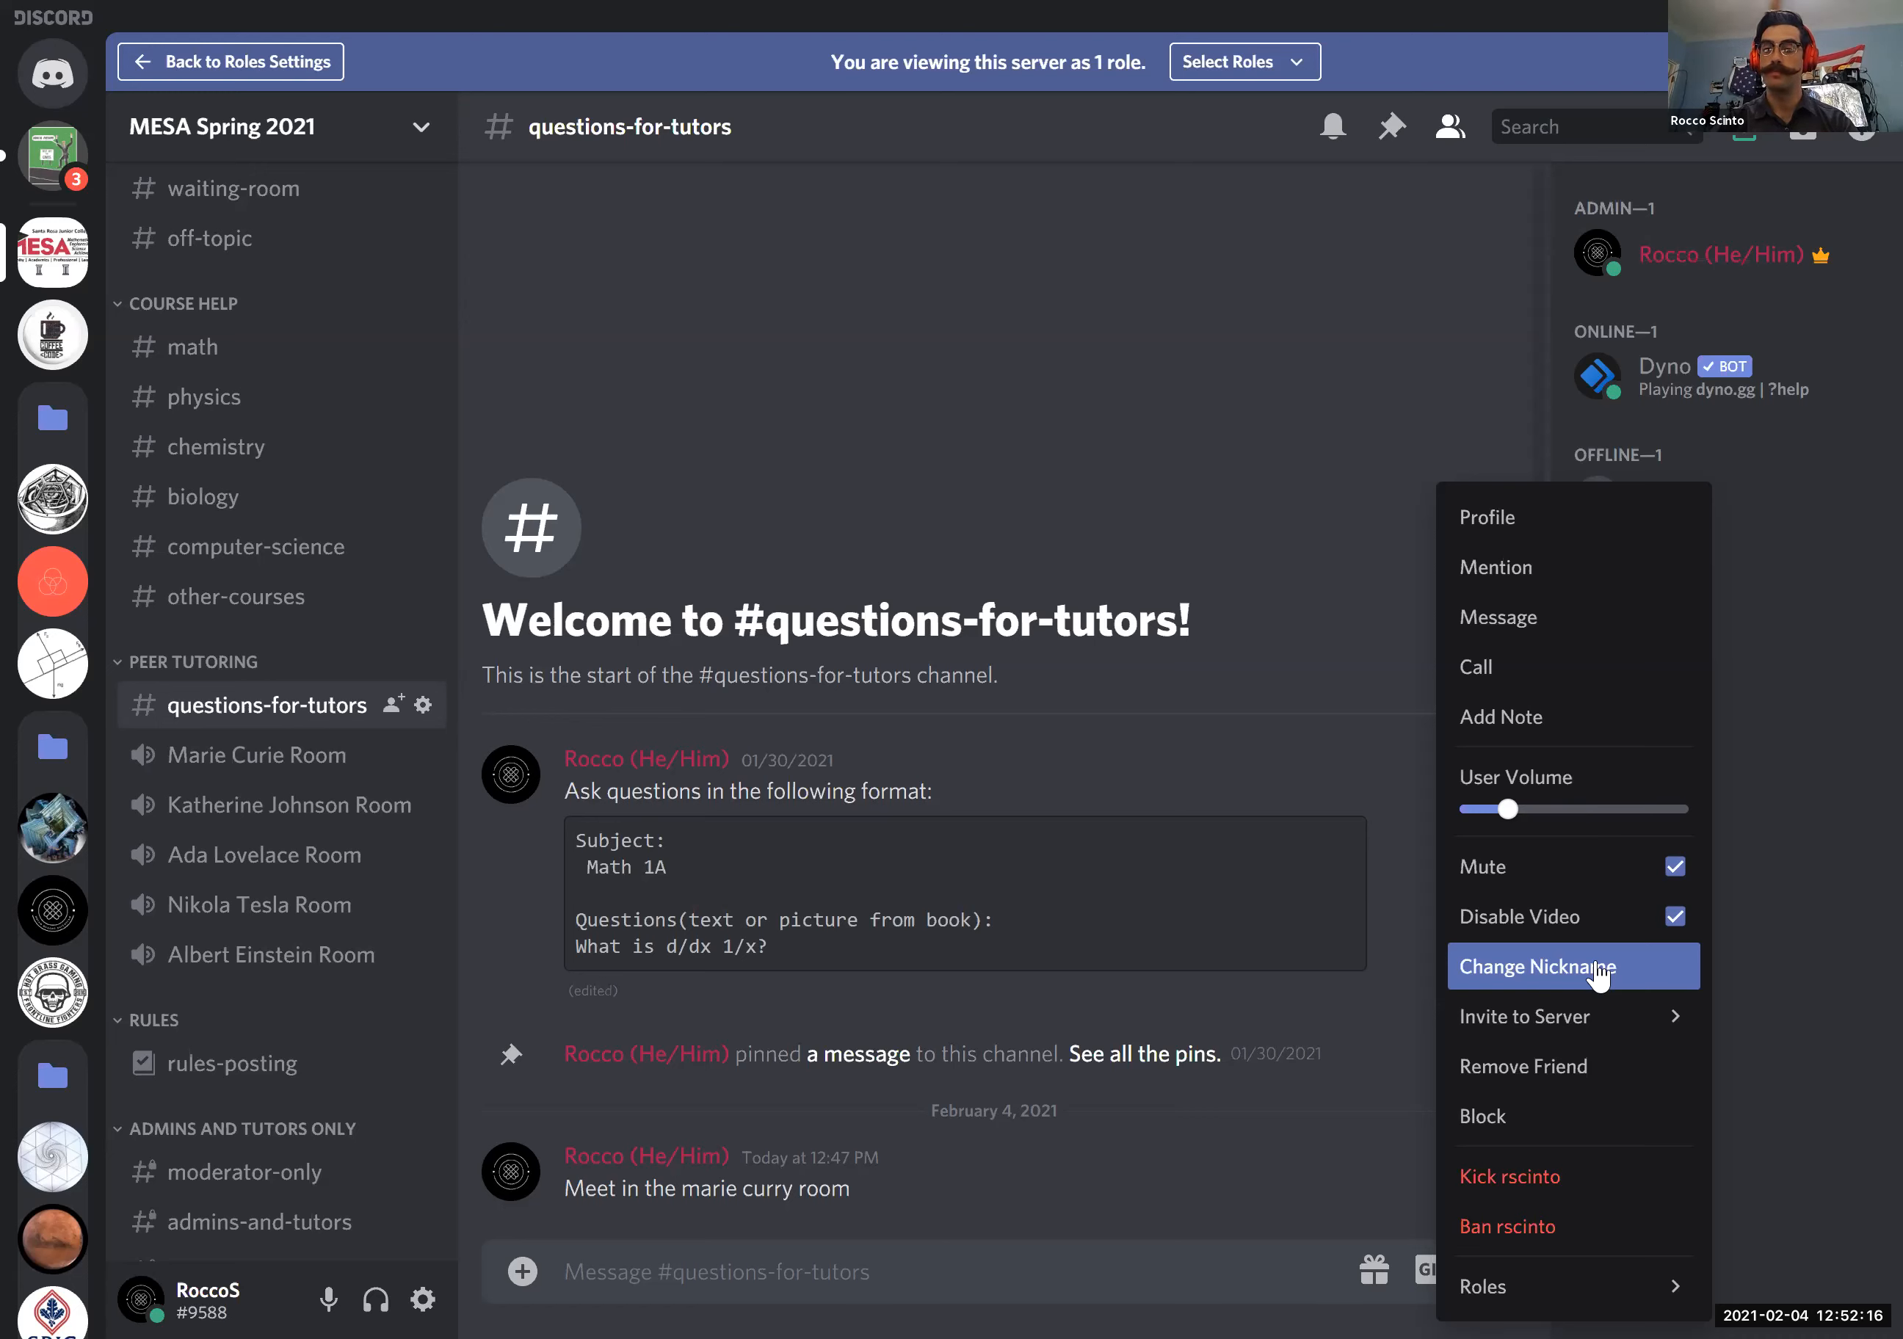
- Start kicking the offline member with the reason "You posted a quiz question. Email:" plus a contact e-mail address, and cancel the kick
{"action": "mouse_move", "coordinate": [1604, 1018]}
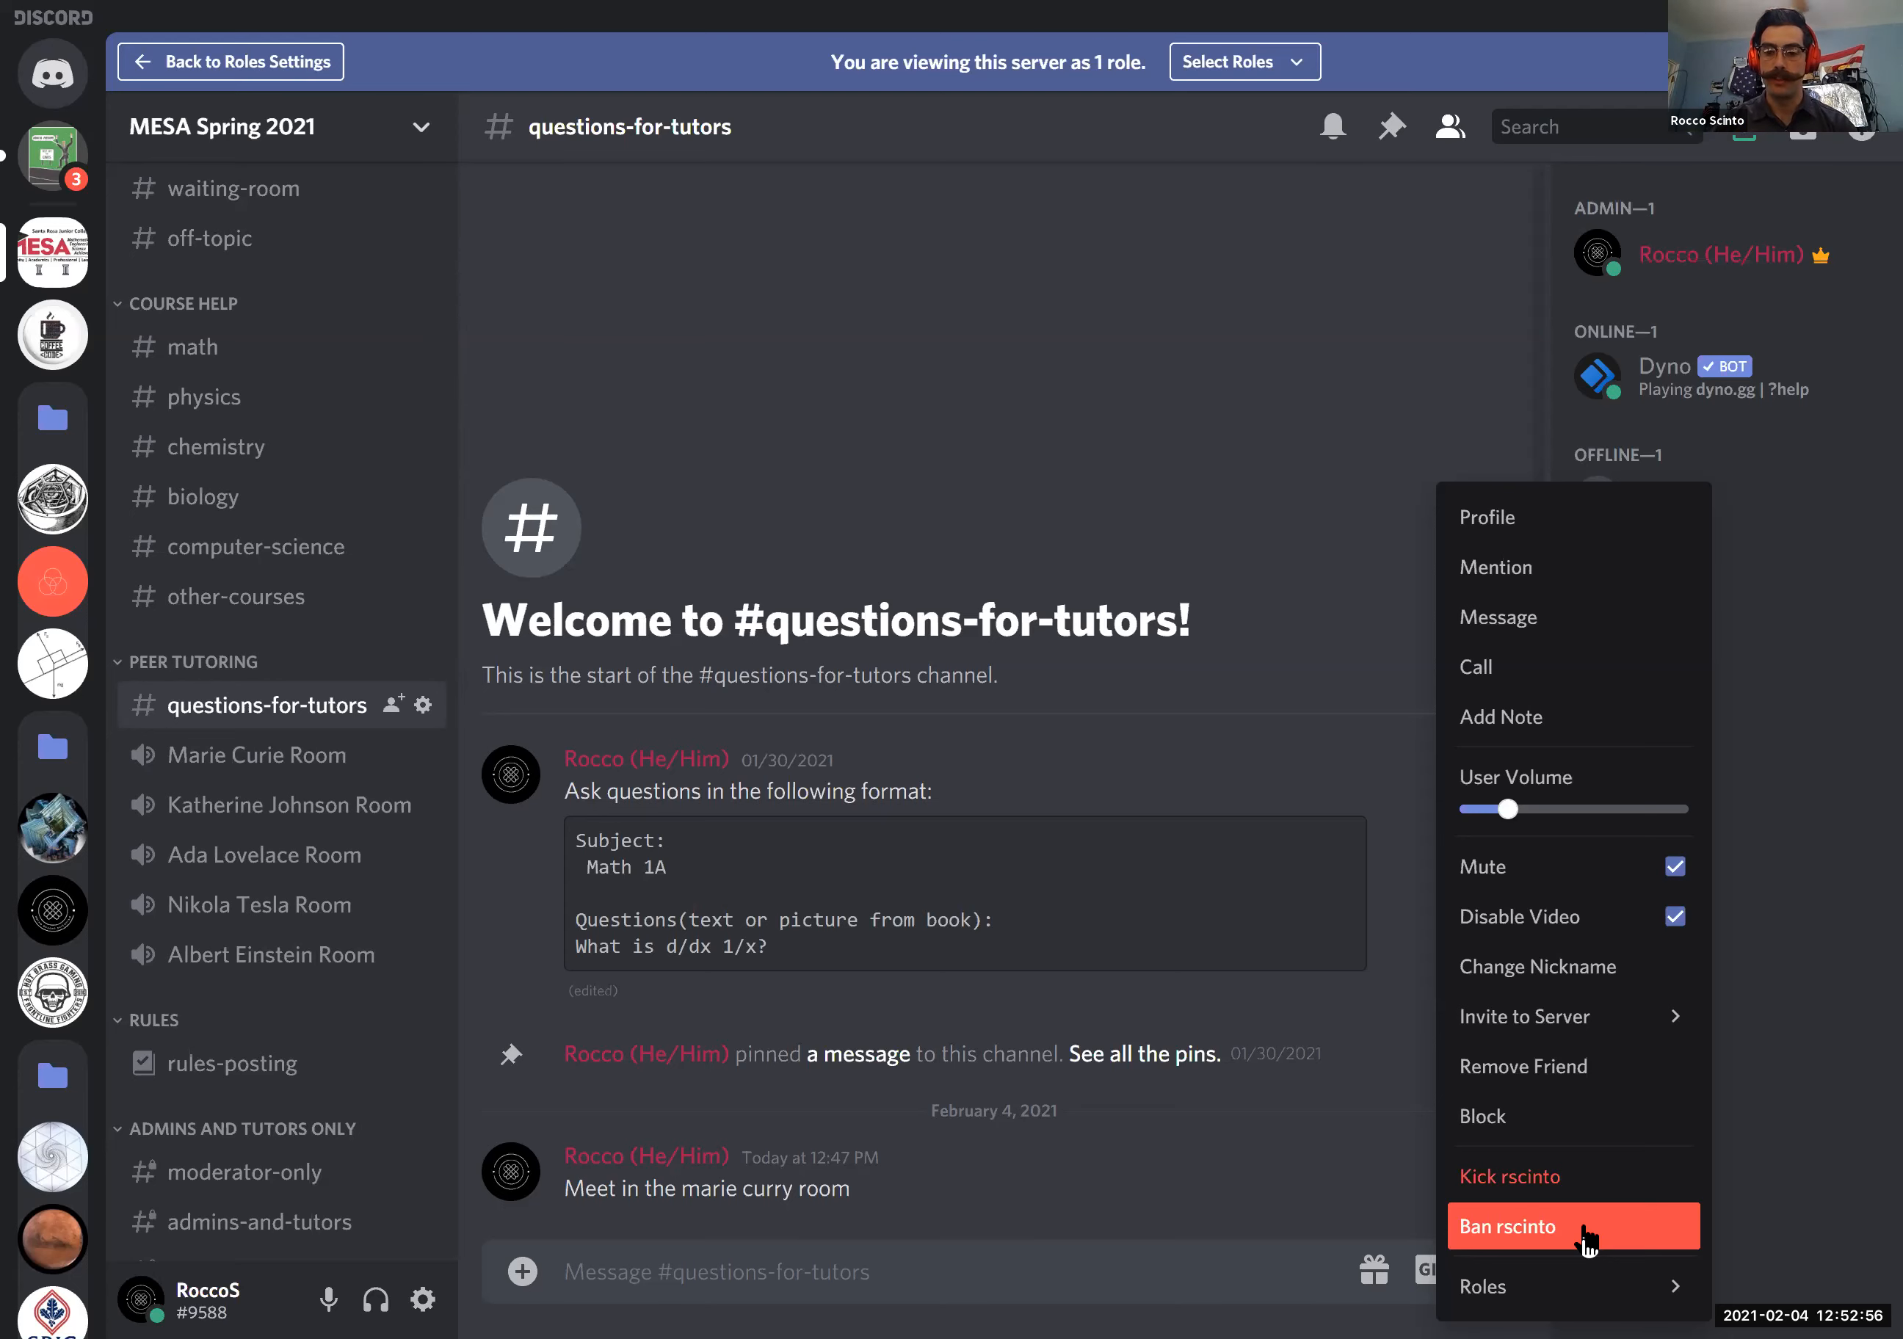
{"action": "left_click", "coordinate": [1539, 1177]}
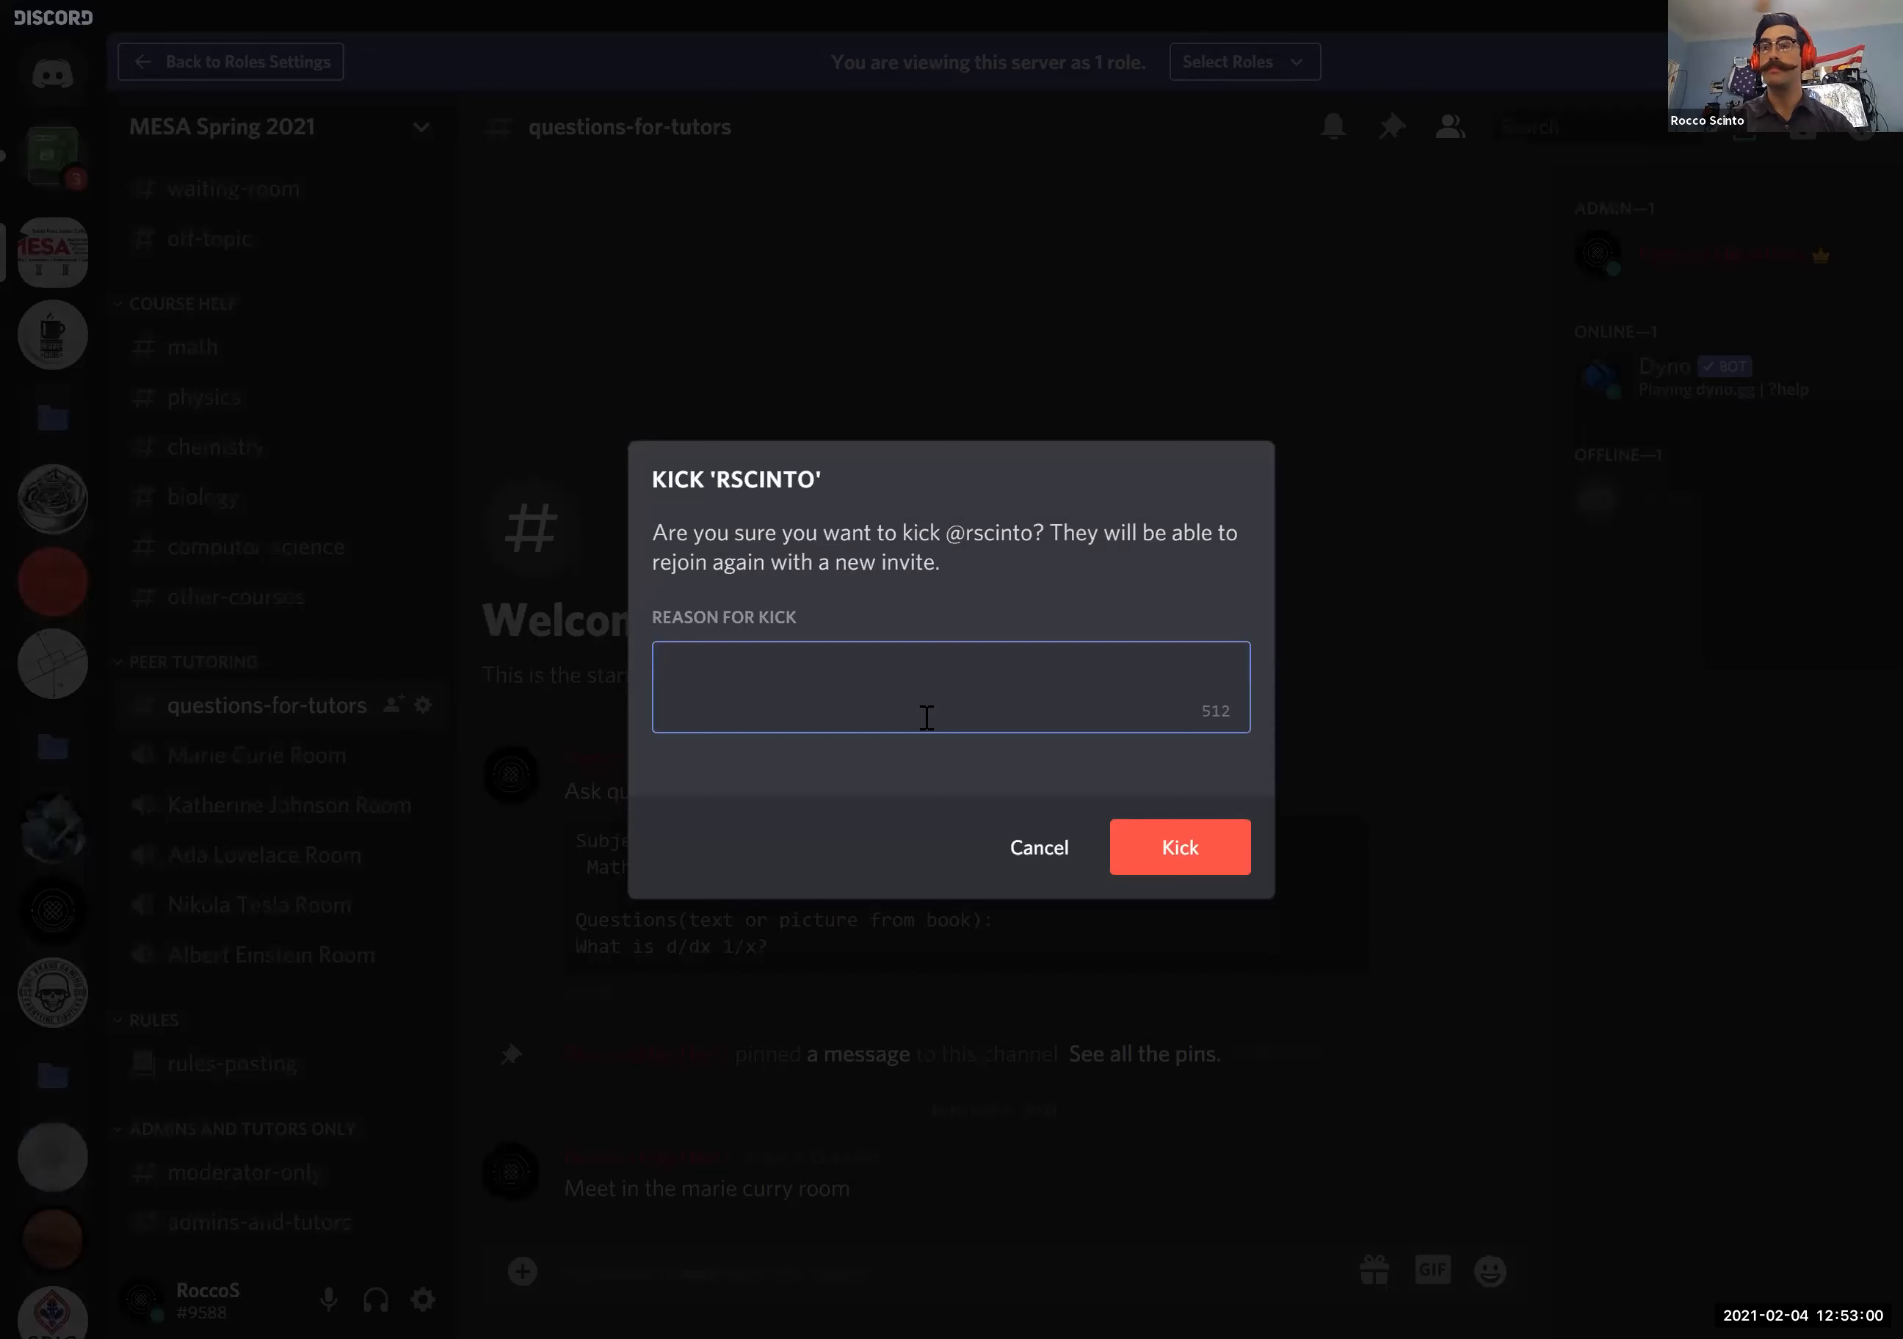
{"action": "type", "text": "You "}
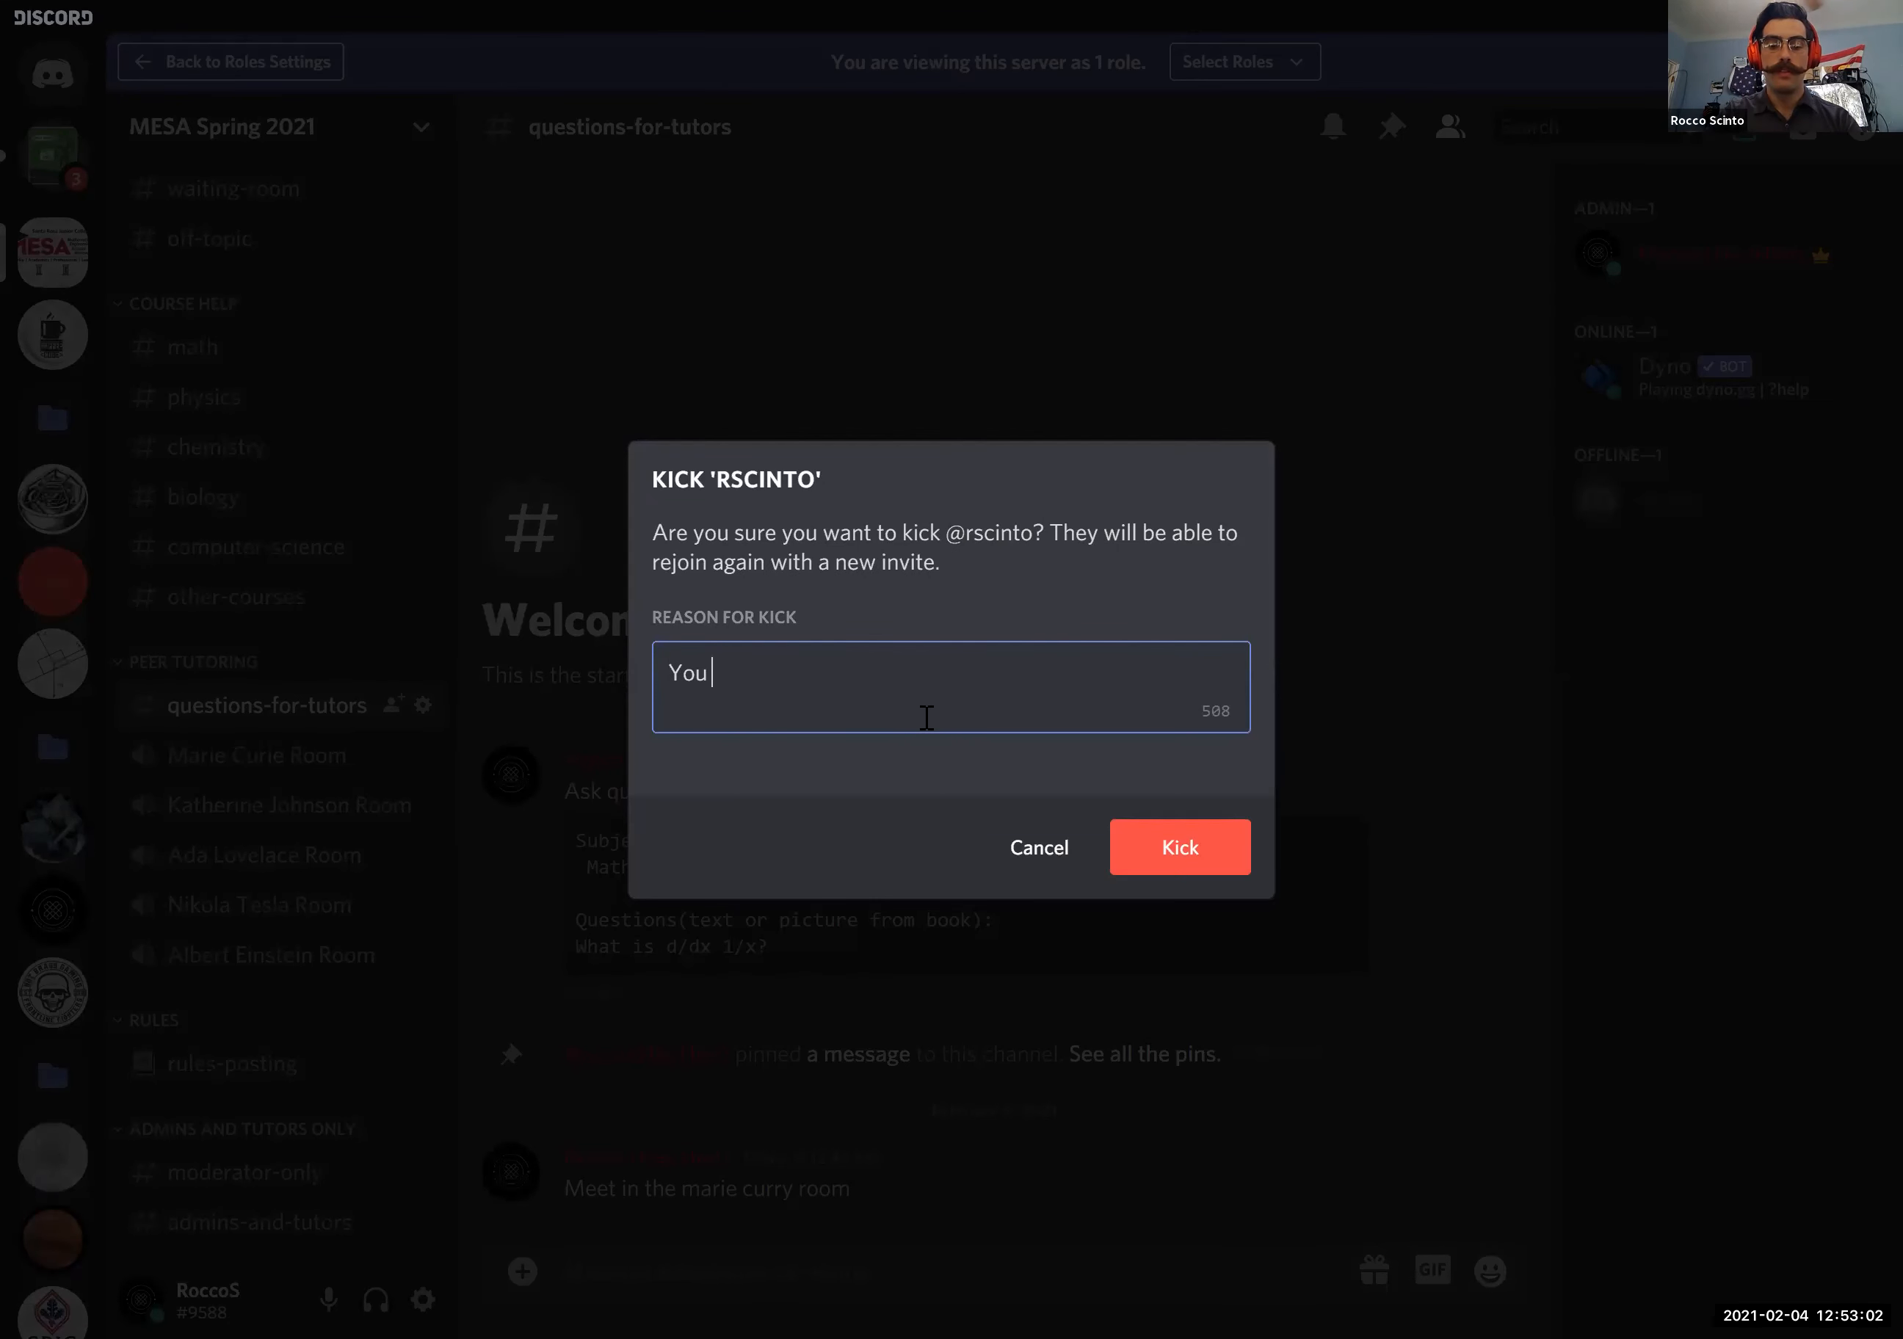
{"action": "type", "text": "posted a qu"}
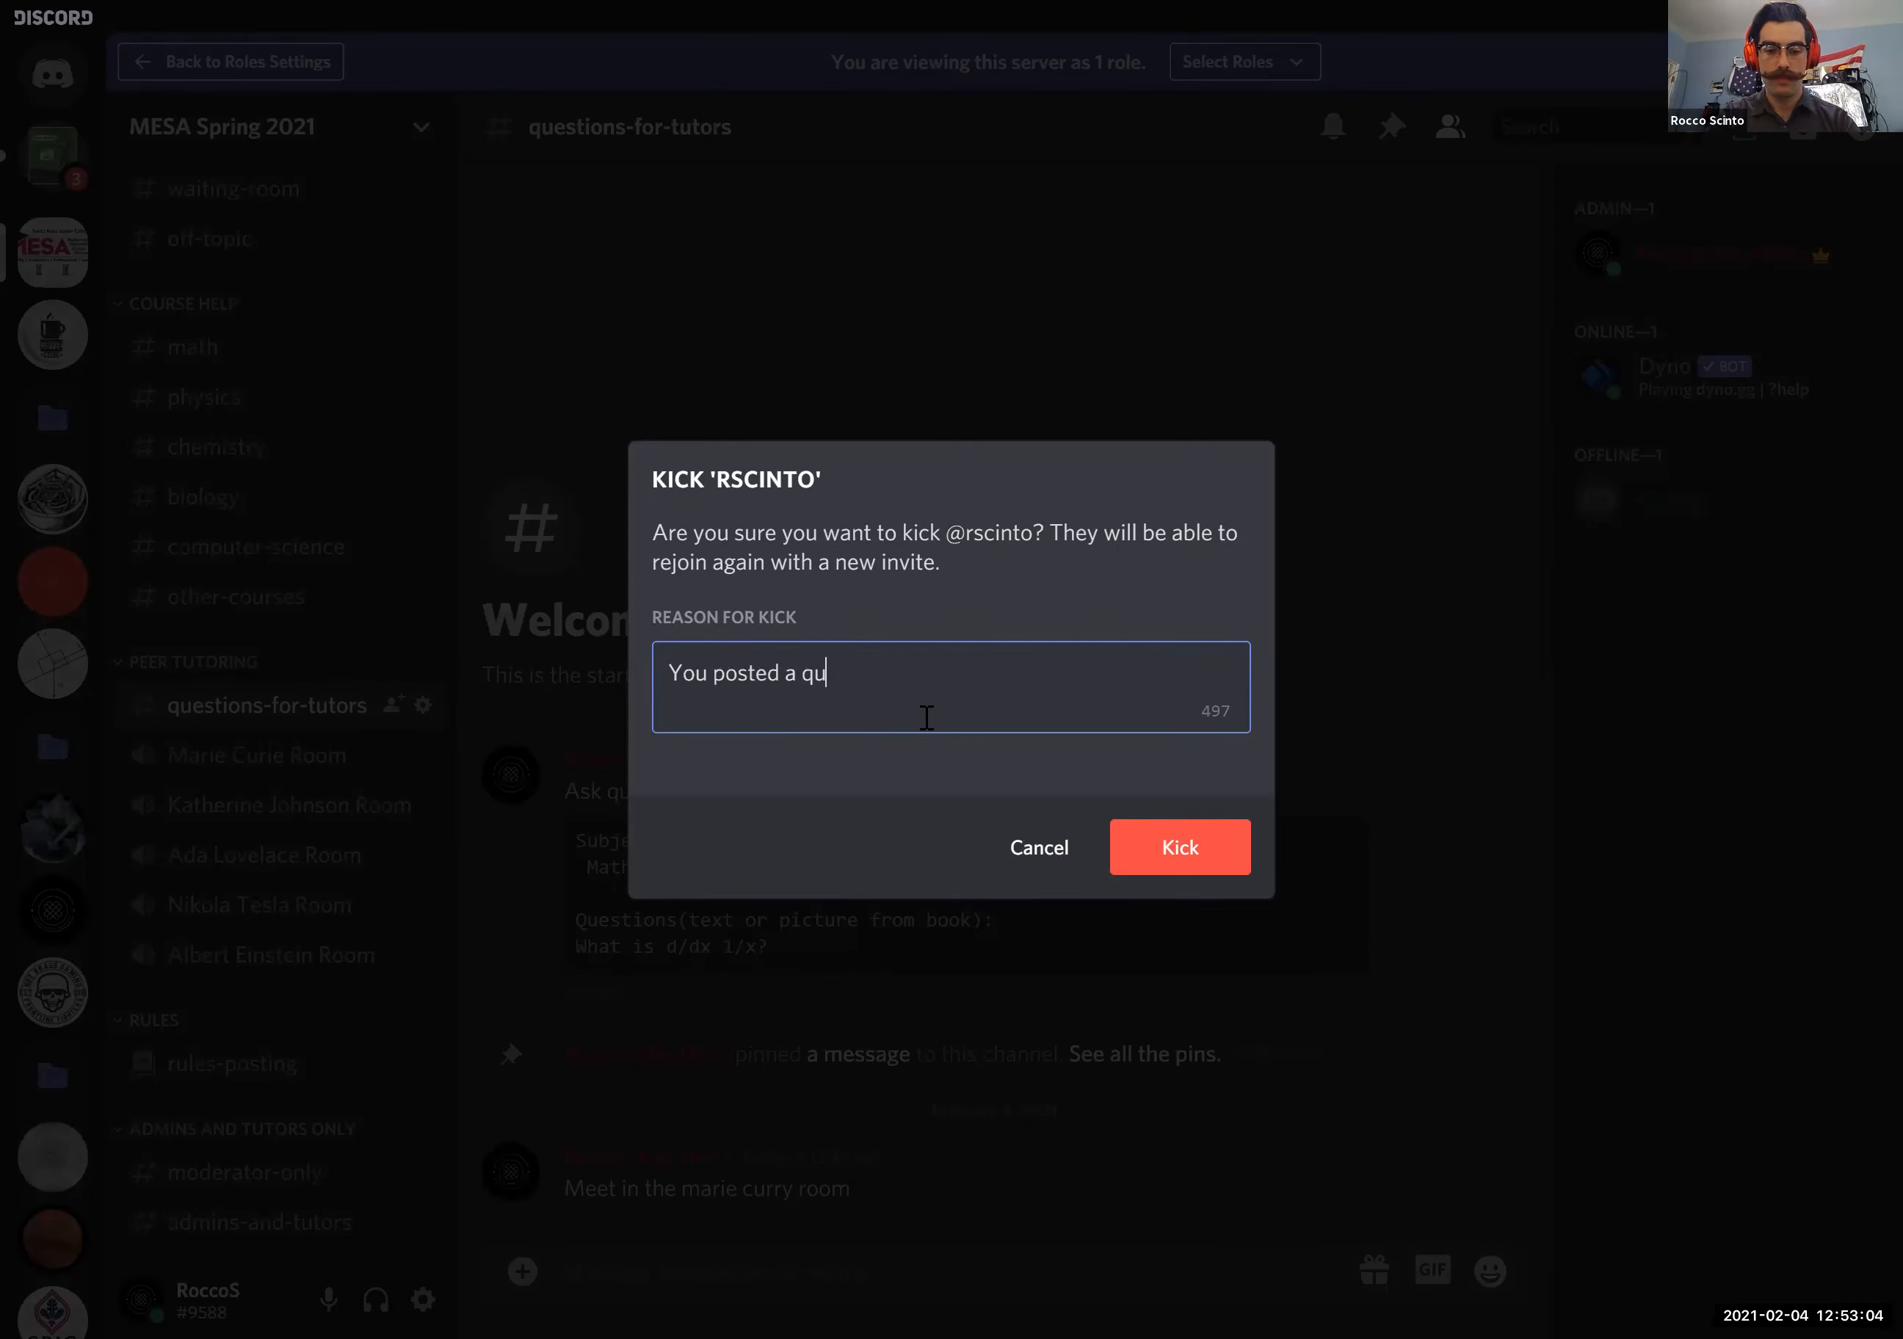
{"action": "type", "text": "iz question. "}
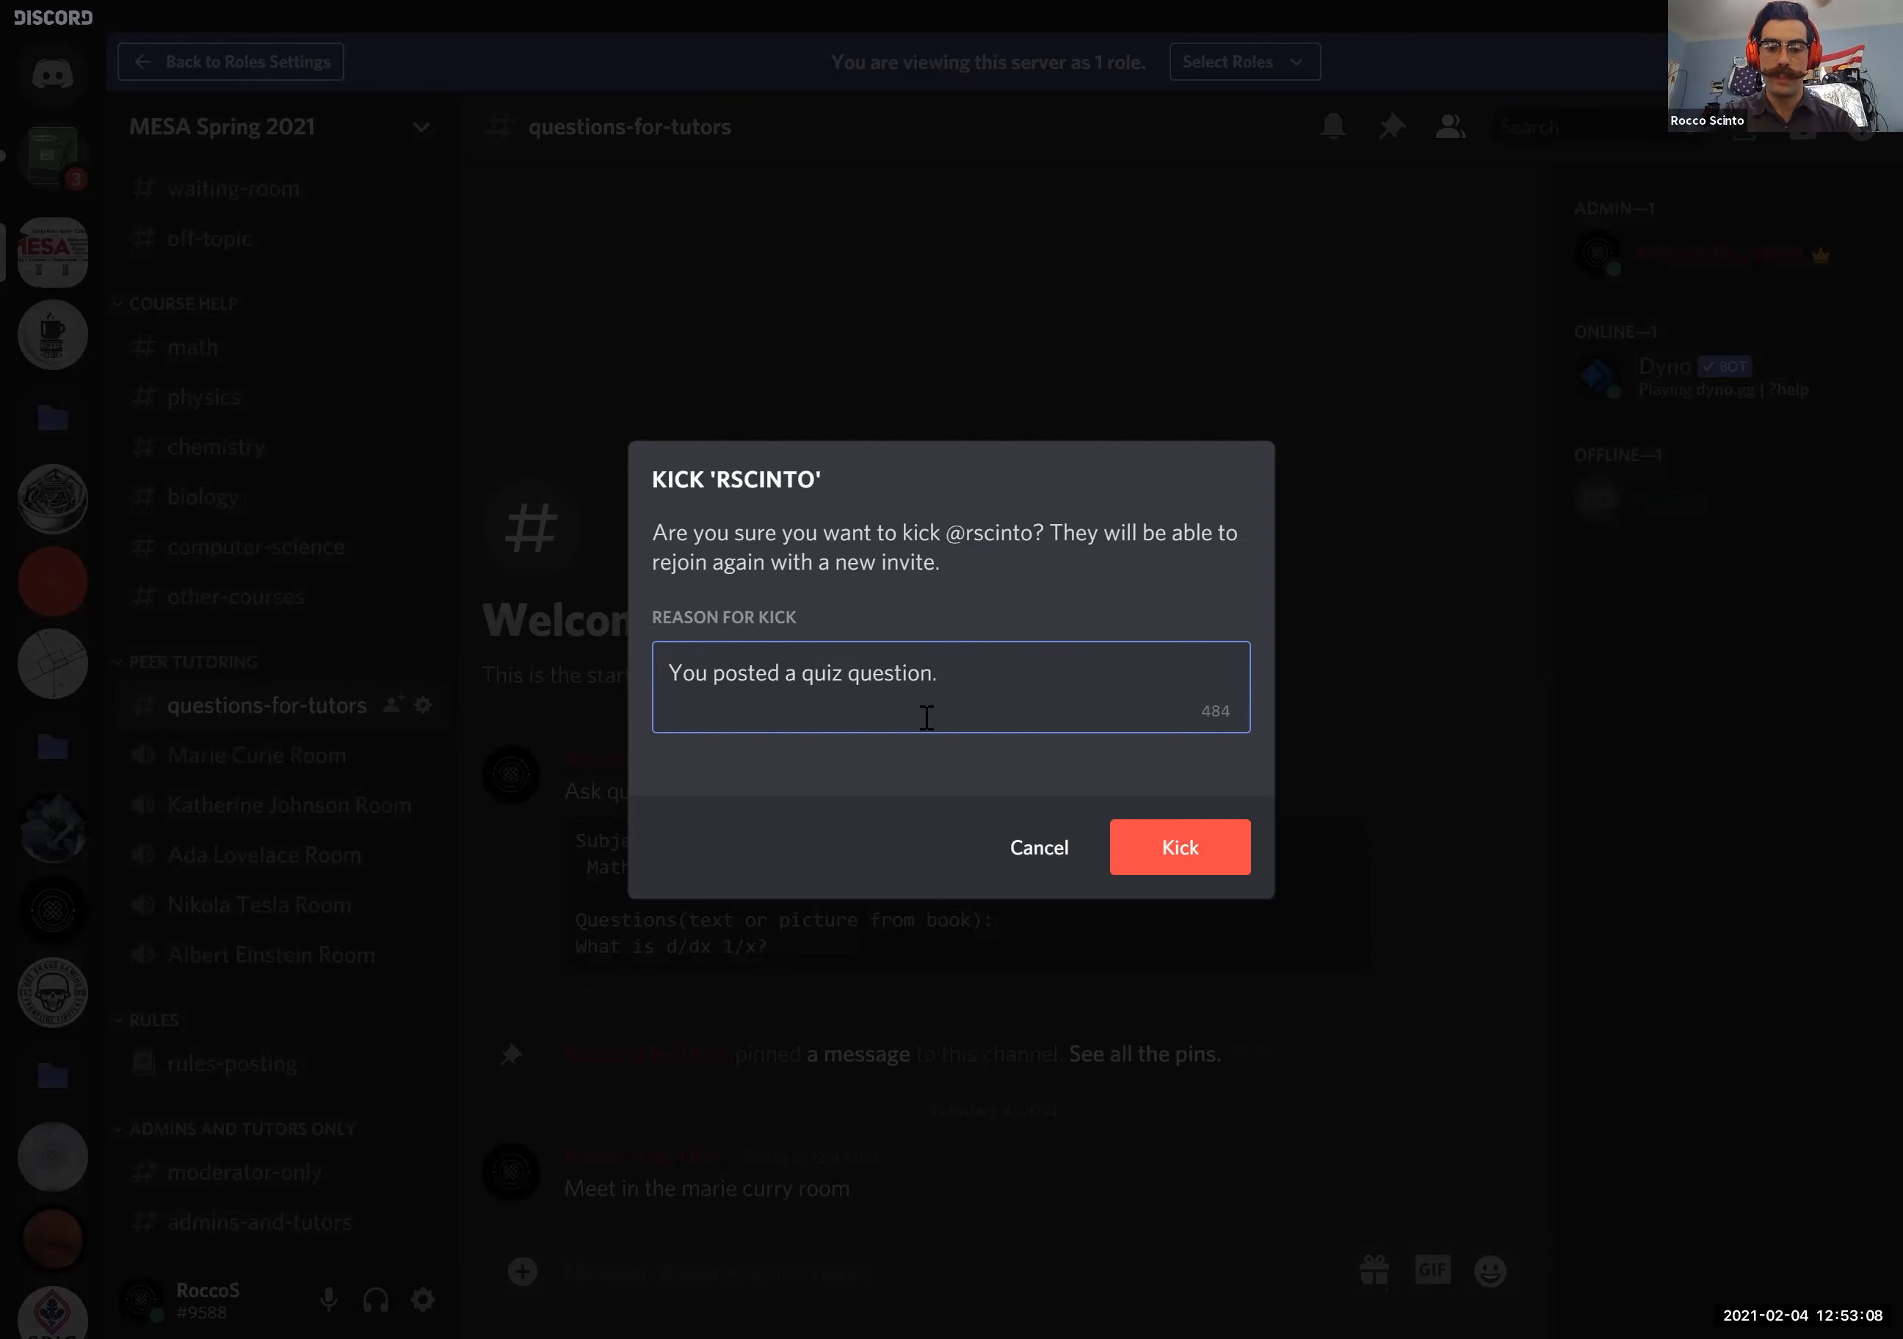
{"action": "type", "text": "Email"}
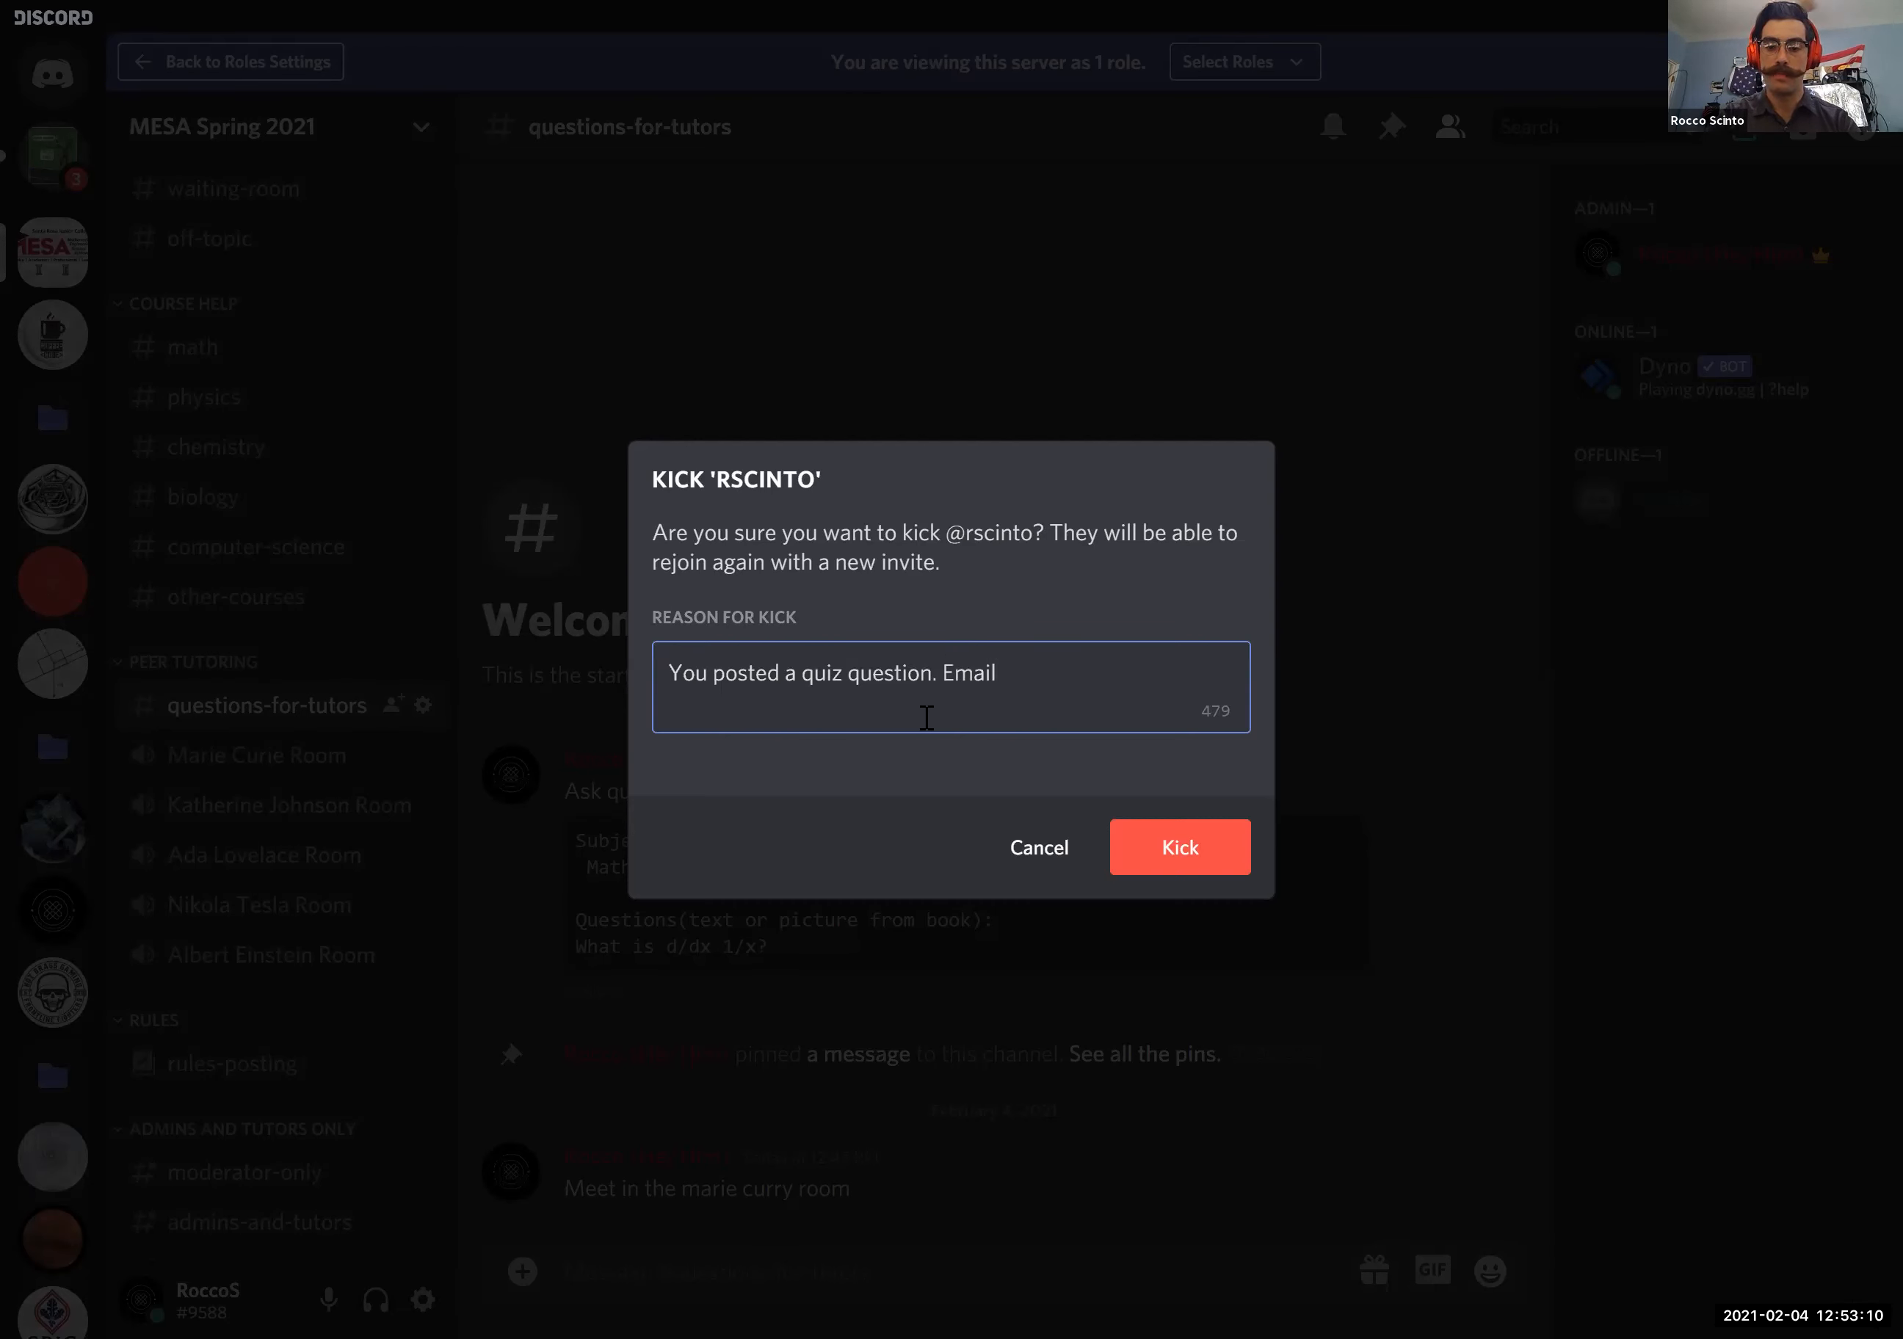
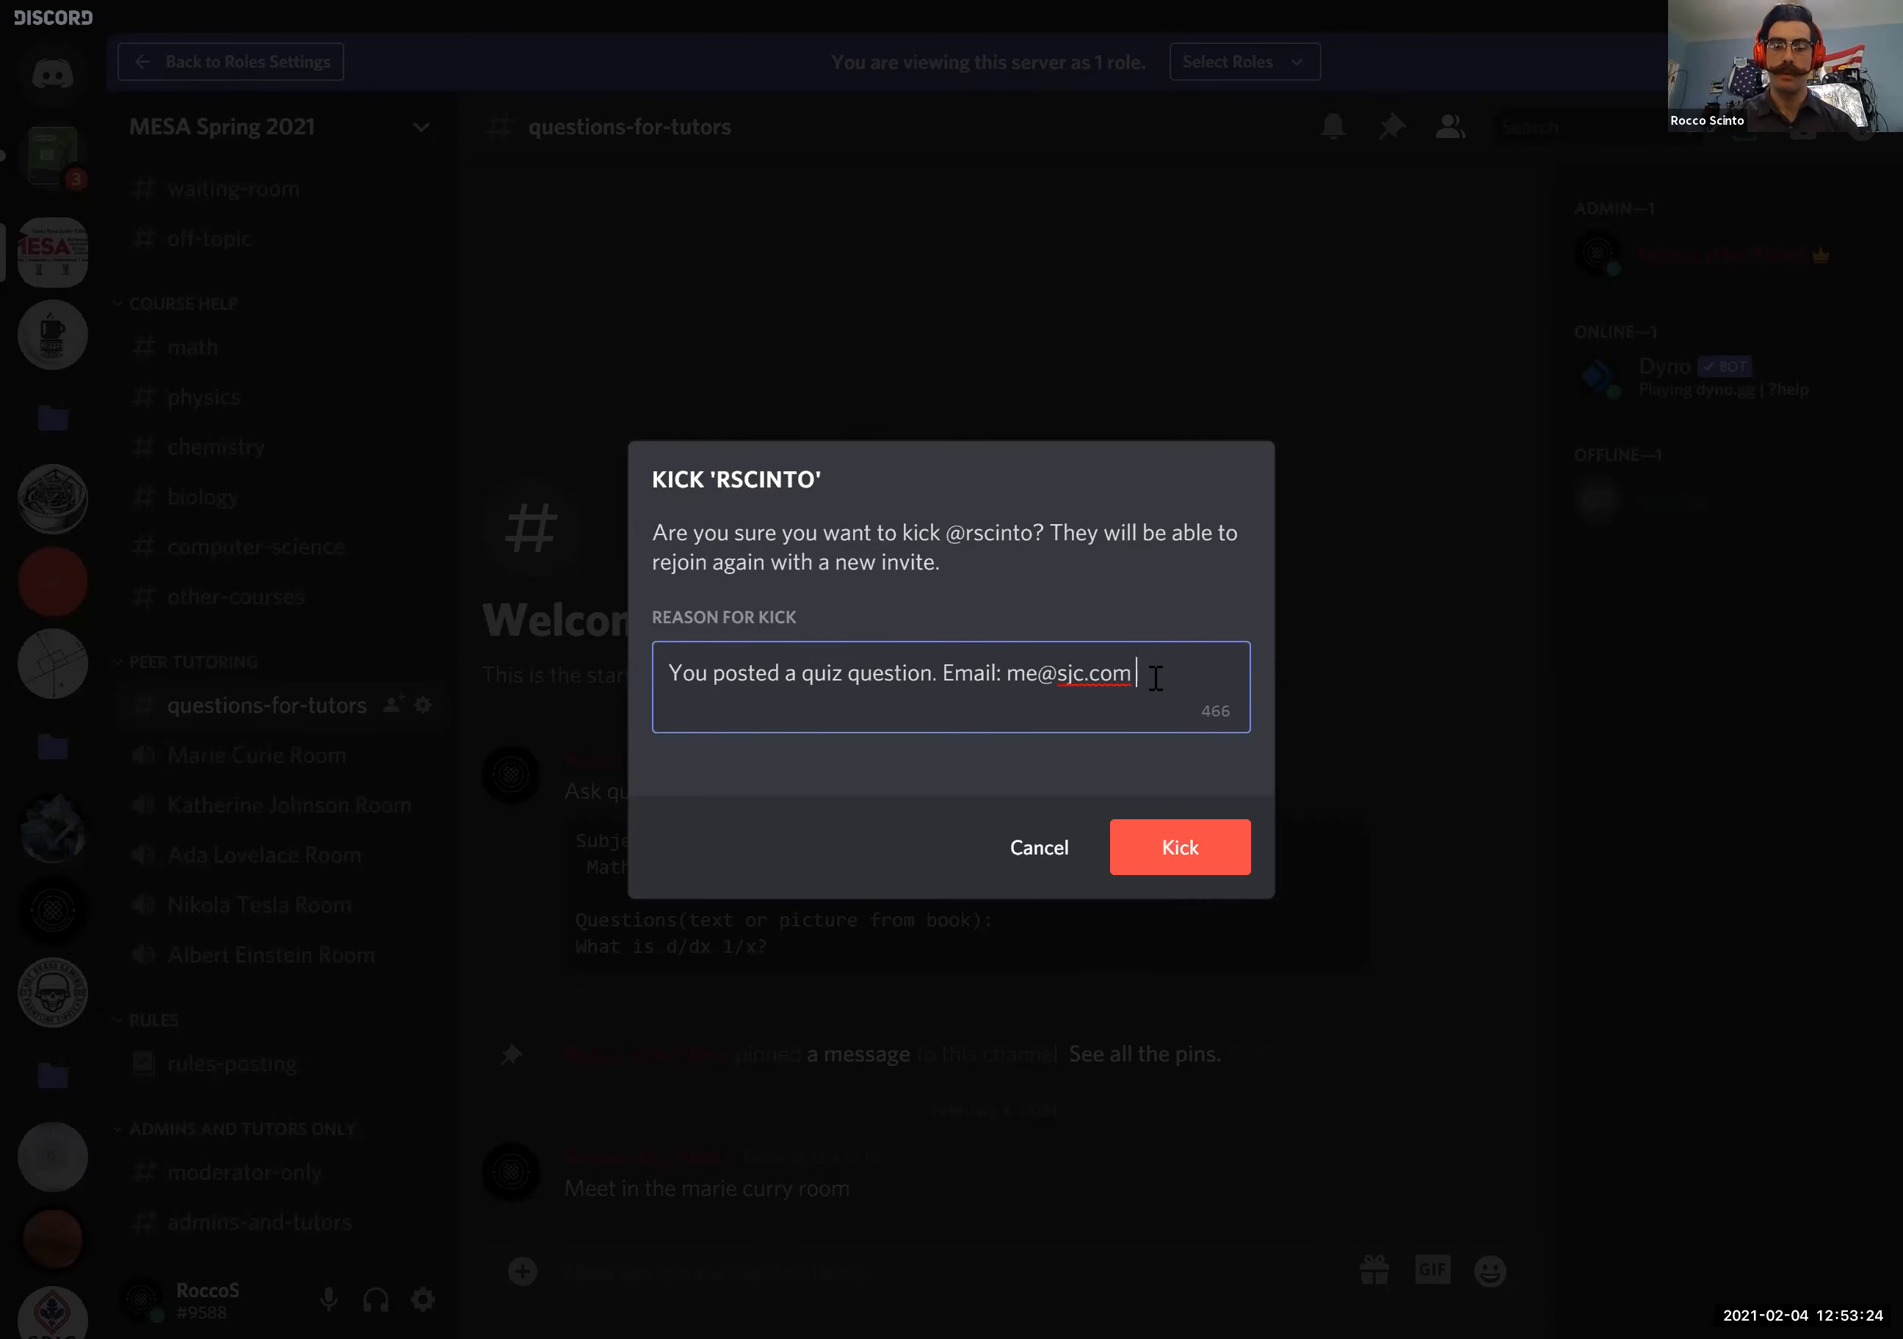
{"action": "left_click", "coordinate": [1018, 847]}
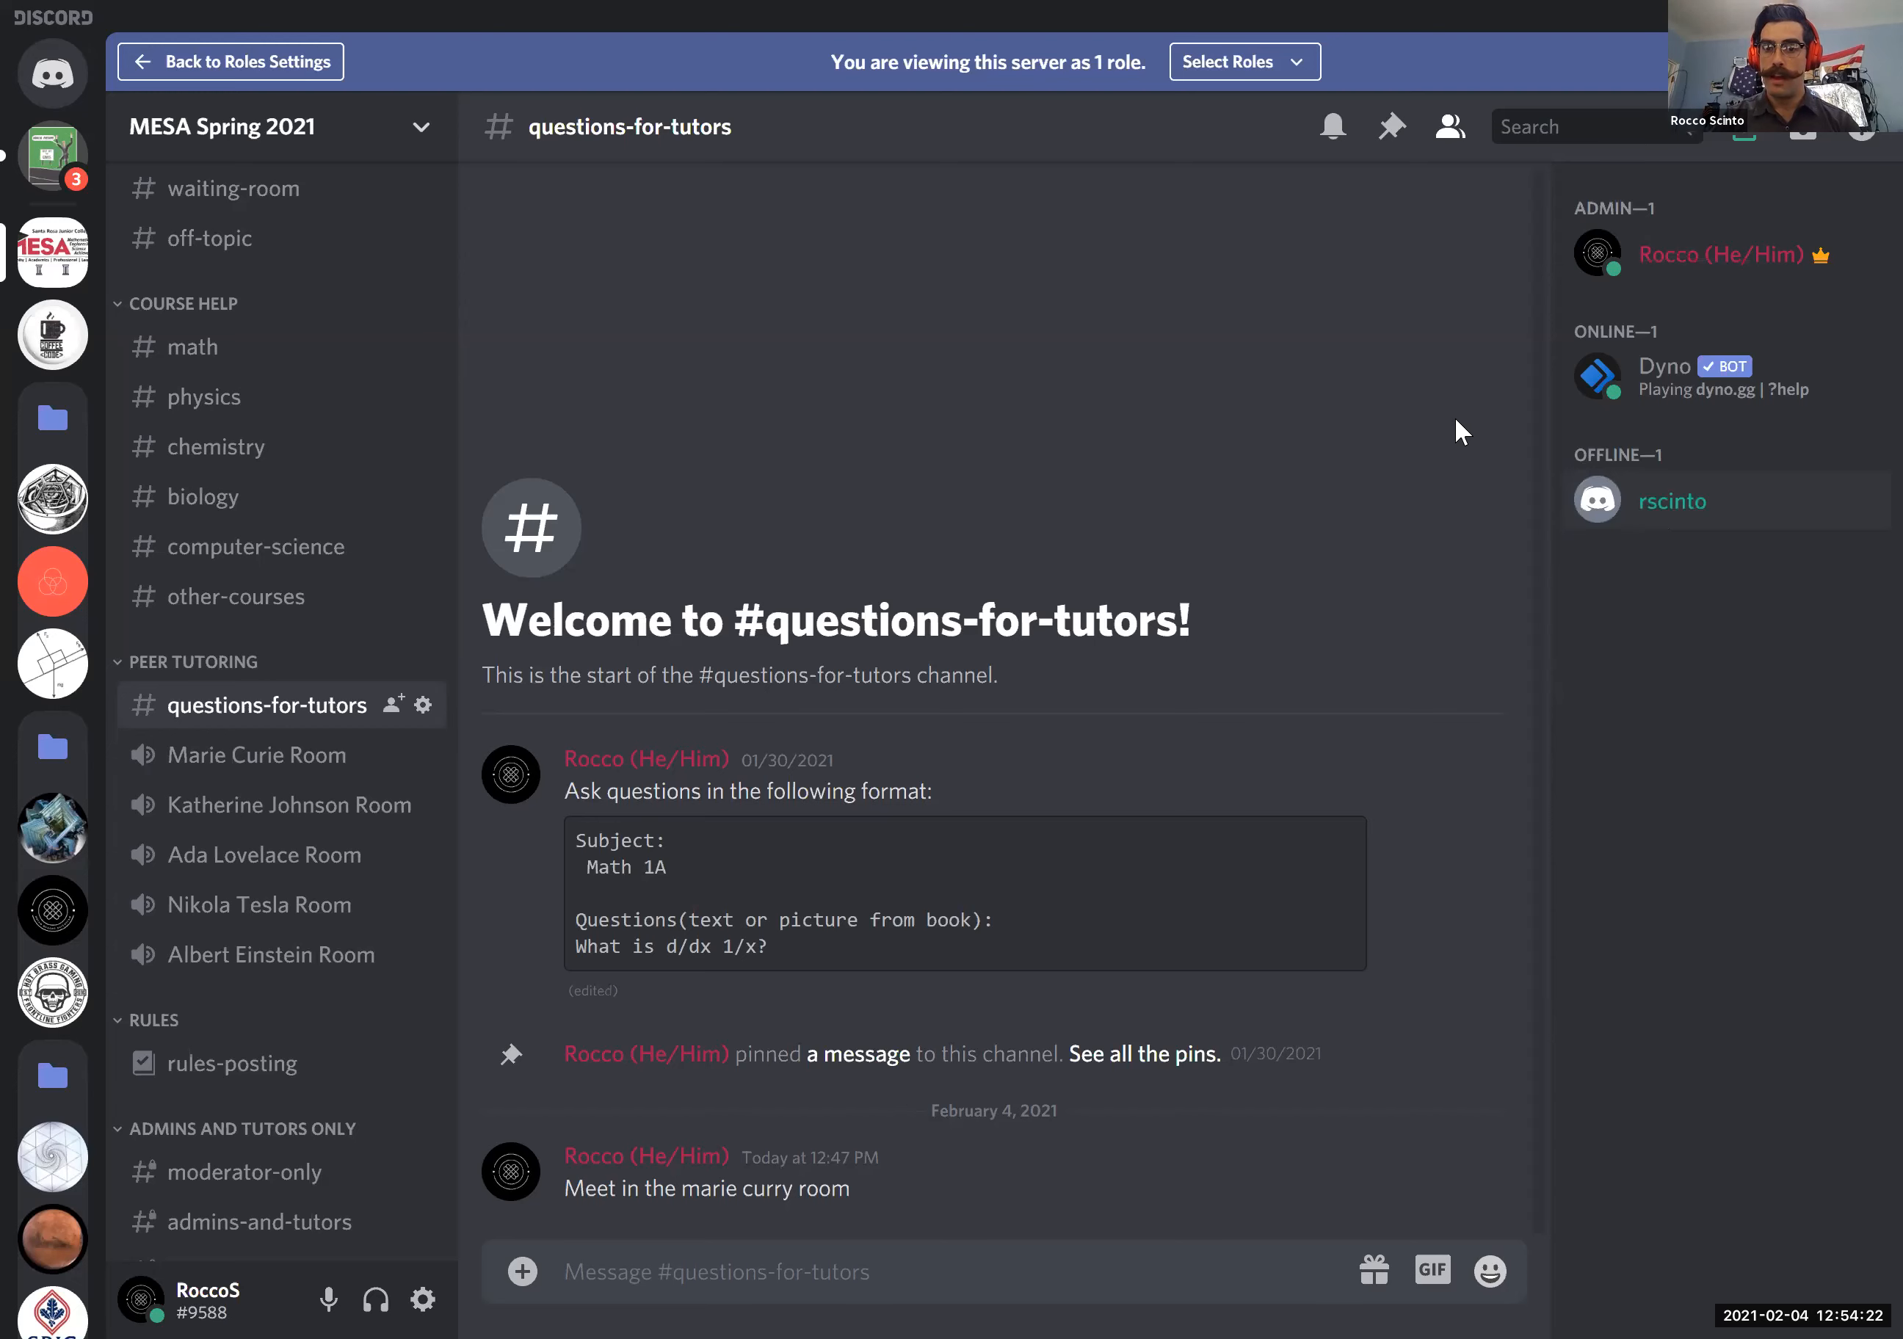
- Look through the roles assignable to the offline member down to MESA Member, and switch to the MESA Training presentation in Google Slides
{"action": "right_click", "coordinate": [1681, 517]}
{"action": "mouse_move", "coordinate": [1485, 1308]}
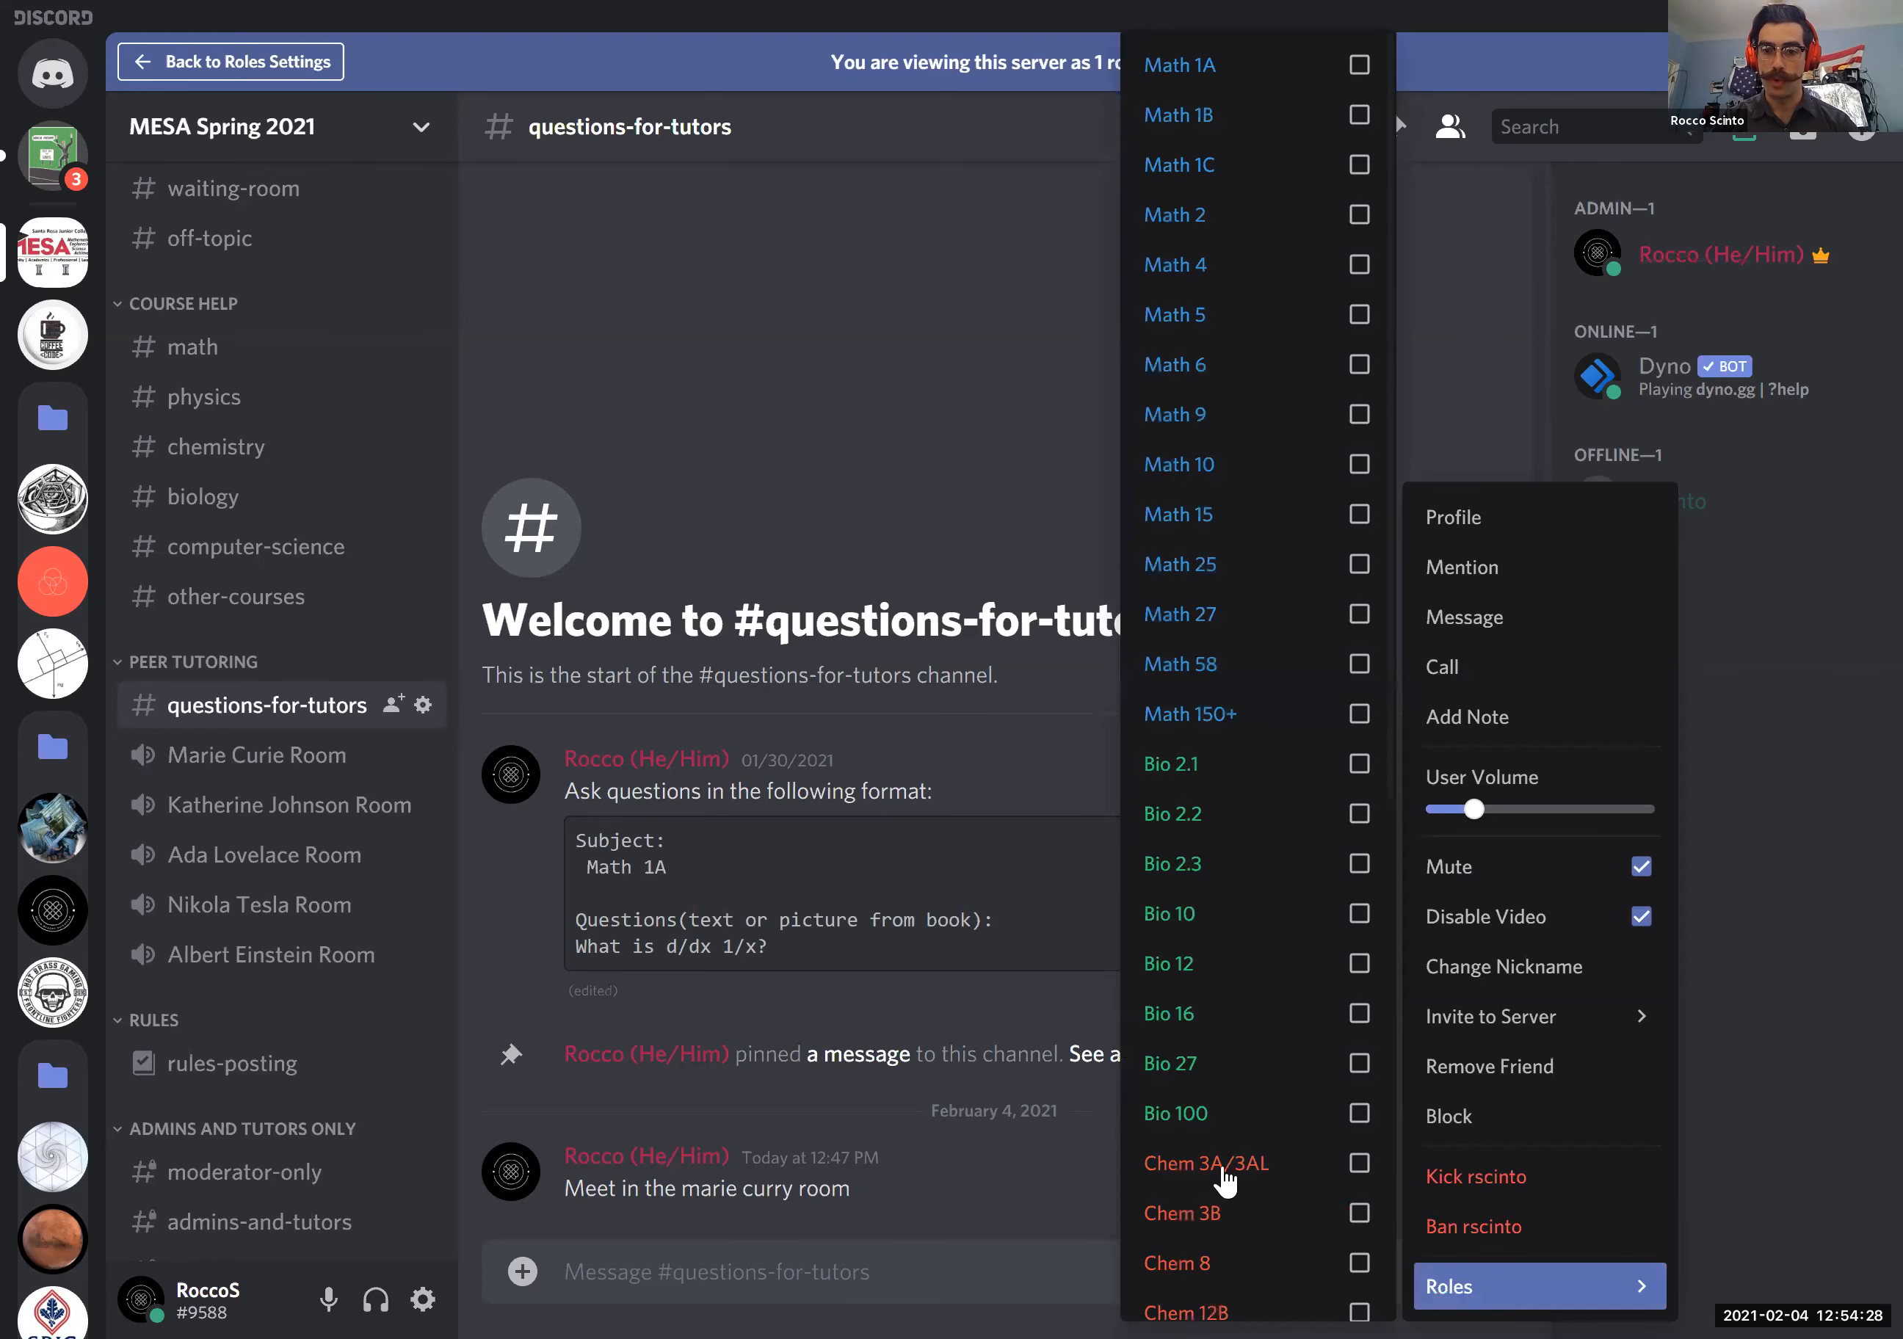
{"action": "scroll", "coordinate": [1300, 764], "scroll_direction": "down", "scroll_amount": 6}
{"action": "scroll", "coordinate": [1300, 763], "scroll_direction": "down", "scroll_amount": 3}
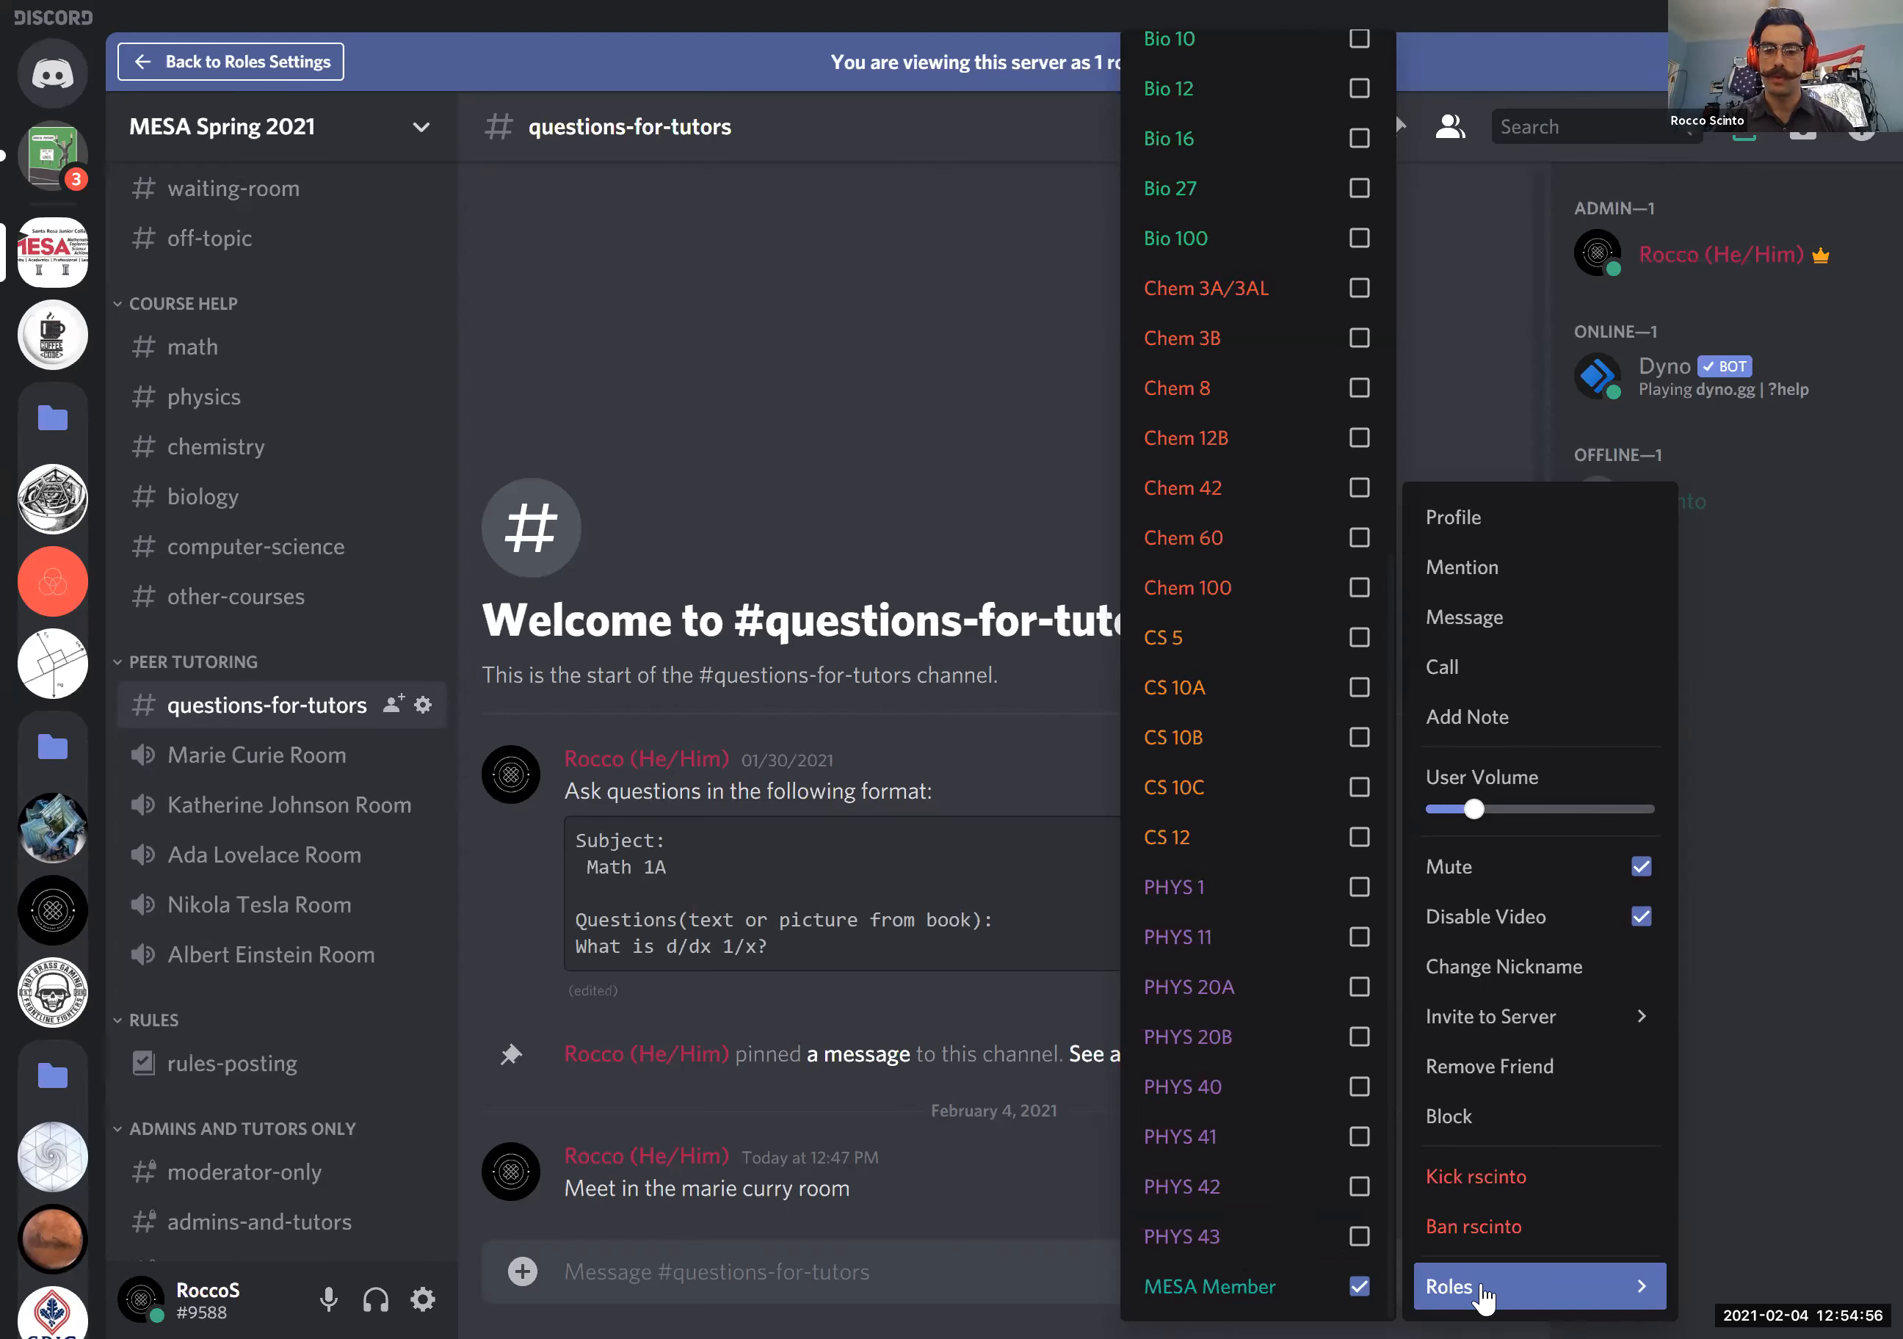
{"action": "left_click", "coordinate": [1801, 738]}
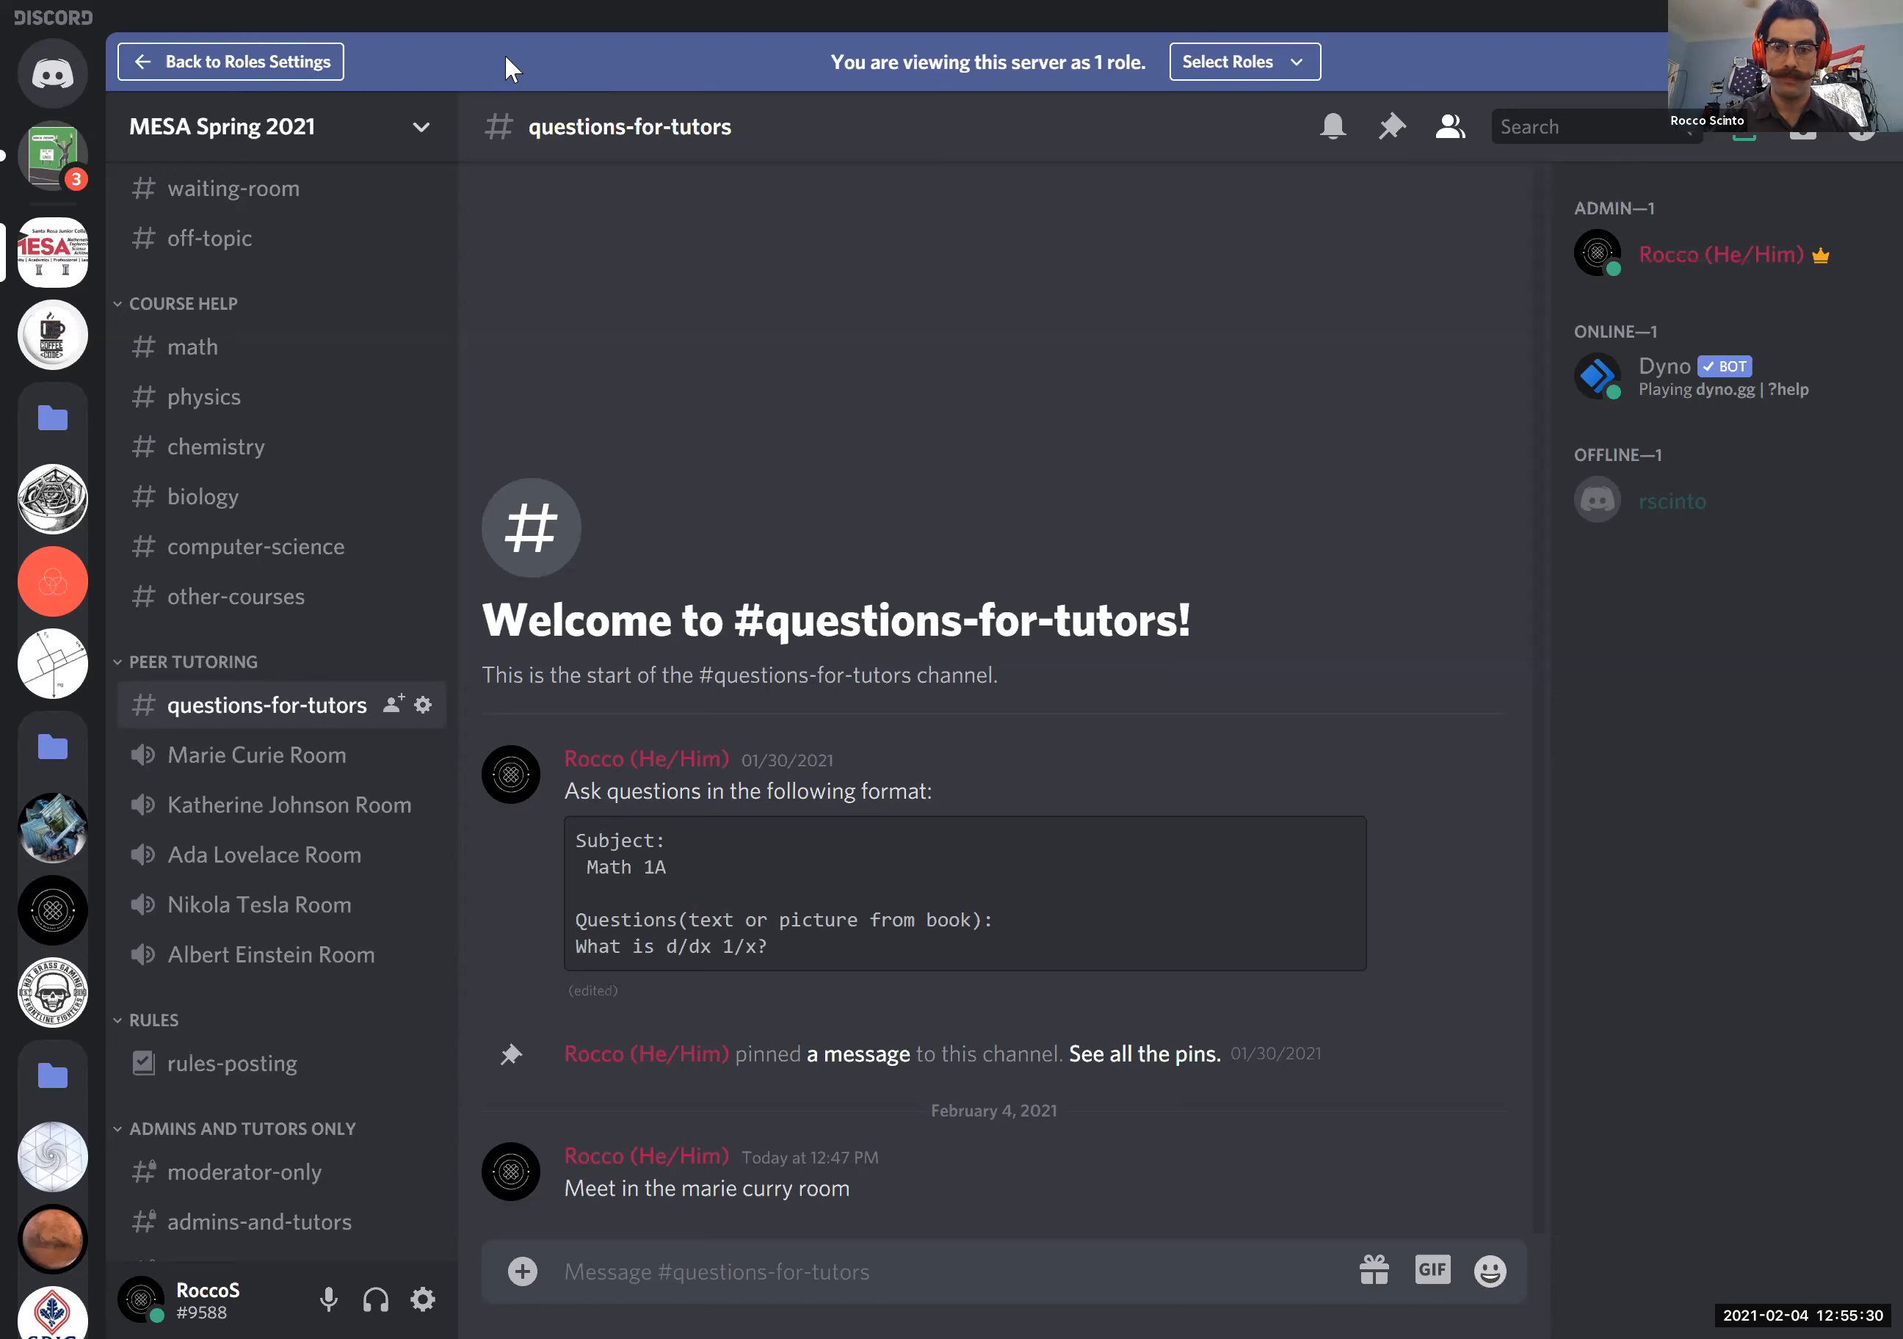
{"action": "key", "text": "alt+Tab"}
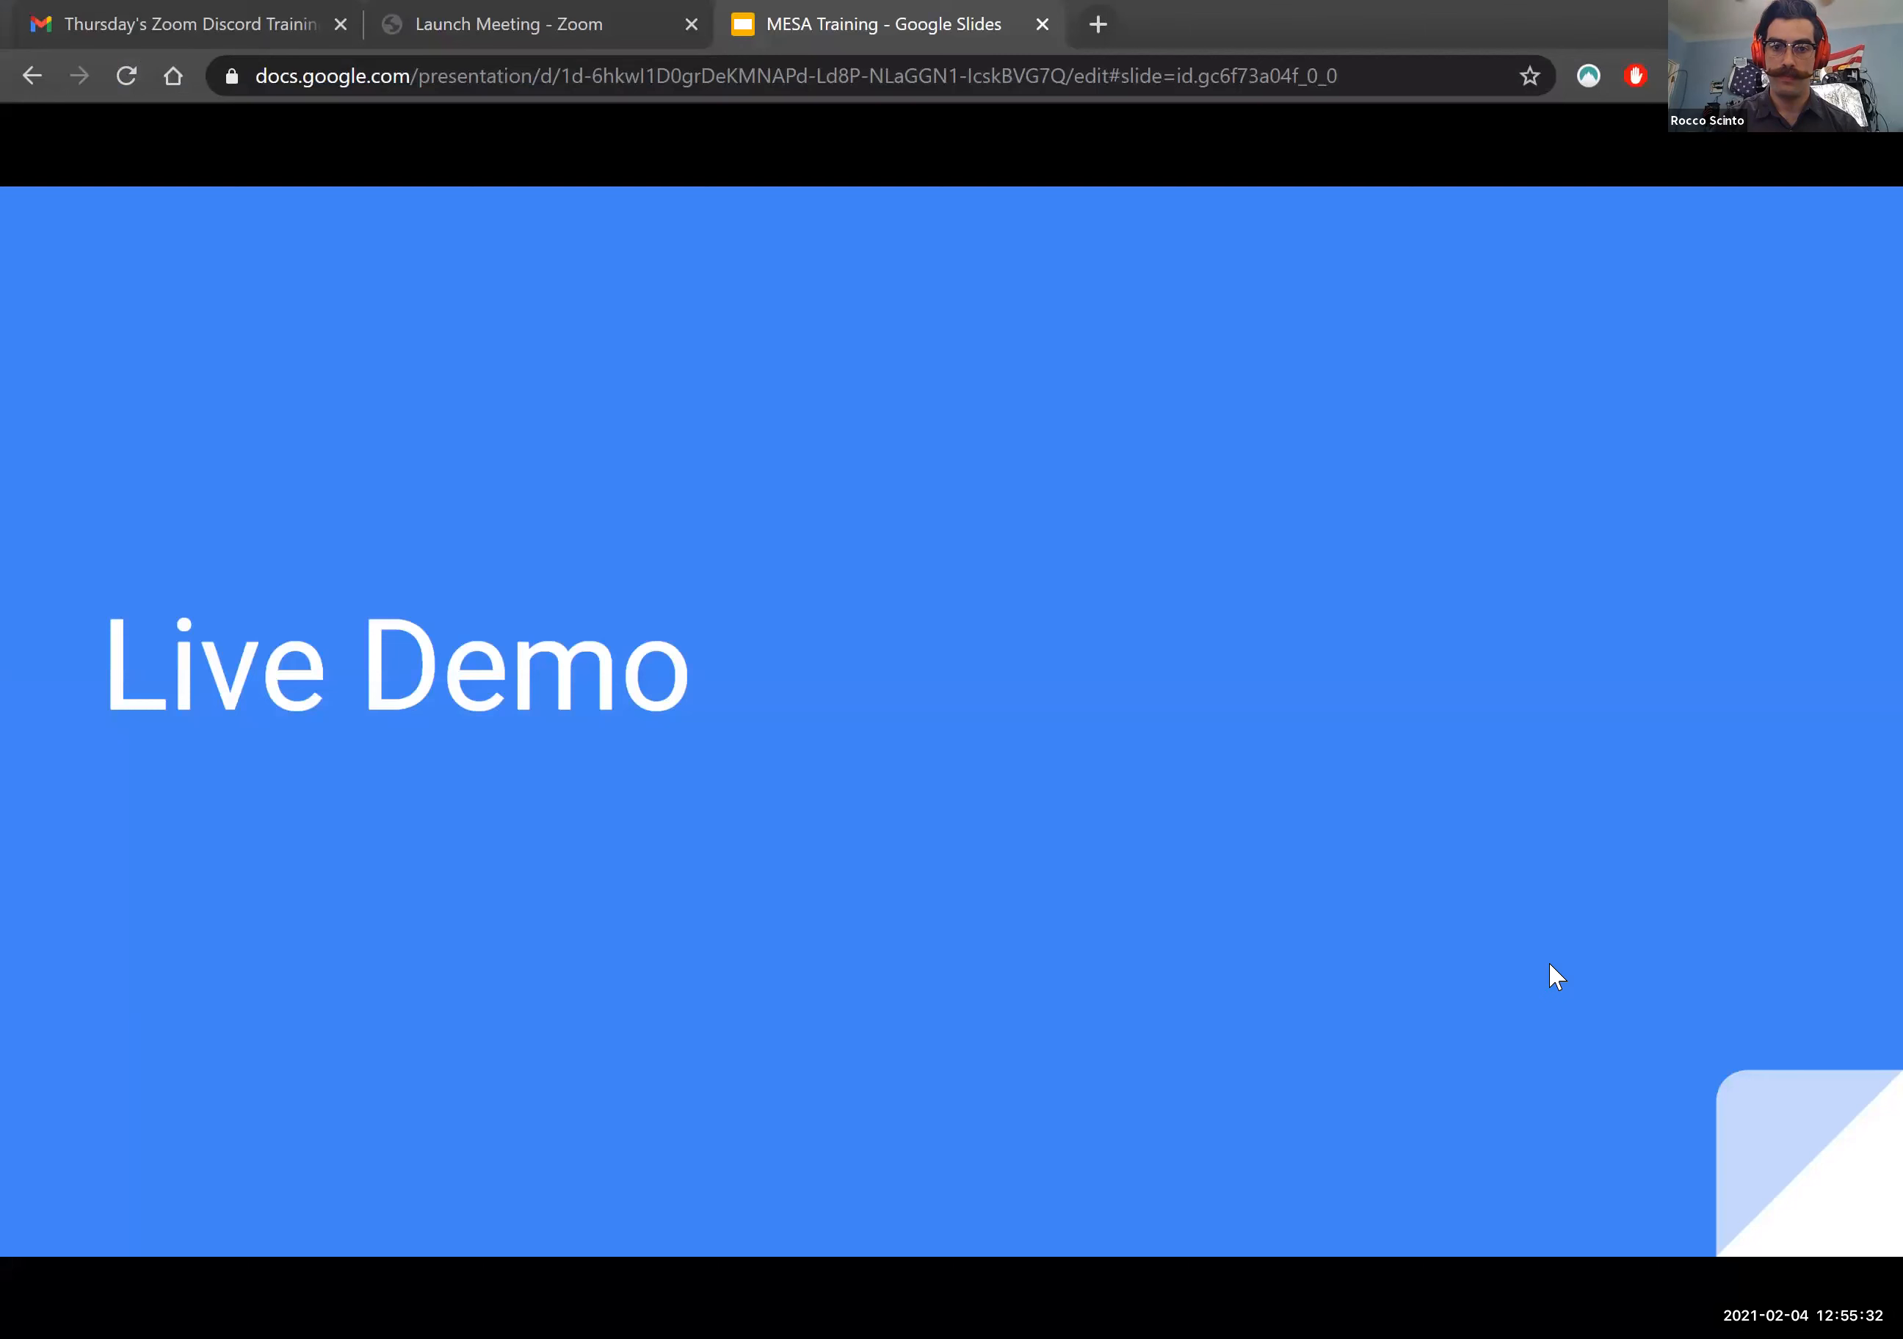